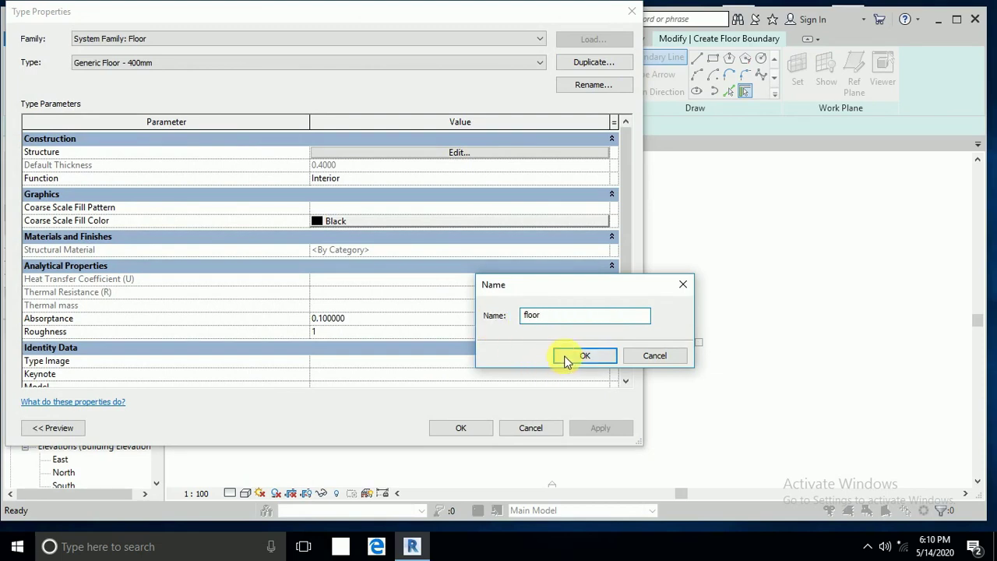
# Step: Name the duplicated floor type "floor" and set its structure layer thickness to 0.15
pyautogui.click(584, 355)
pyautogui.click(492, 152)
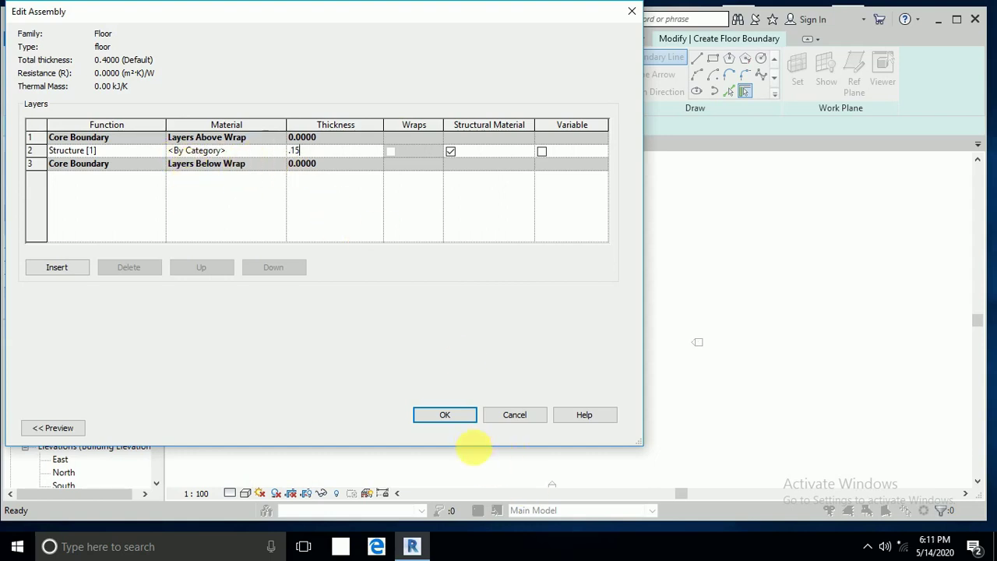
pyautogui.click(467, 419)
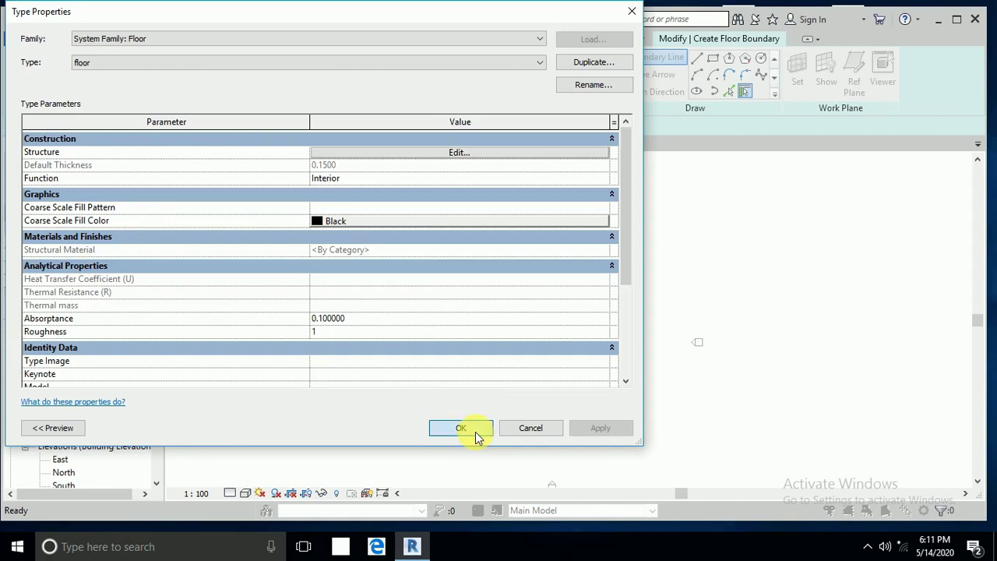
pyautogui.click(475, 432)
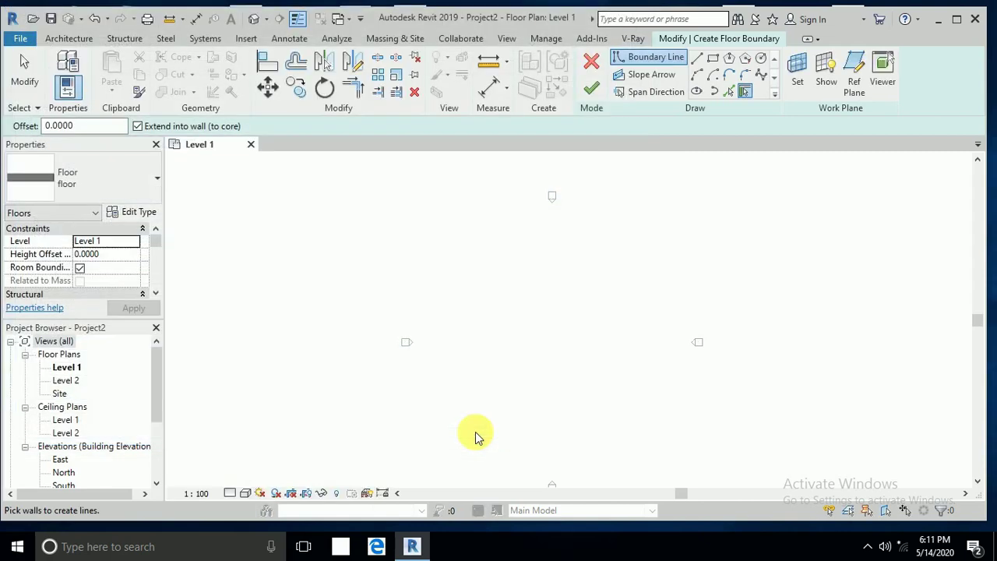
# Step: Sketch a rectangular floor boundary about 33 by 4 between the elevation markers
pyautogui.click(712, 59)
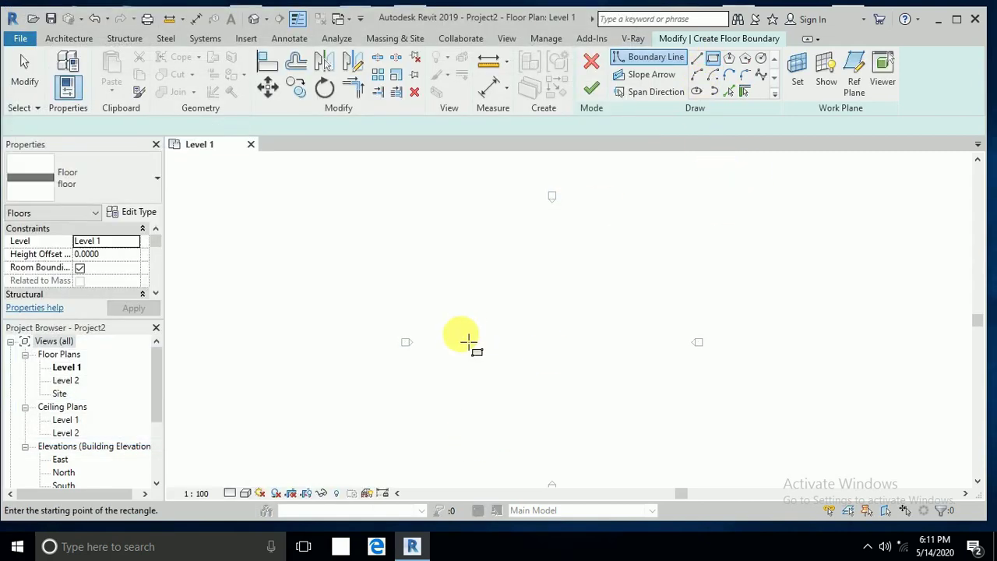
pyautogui.click(464, 300)
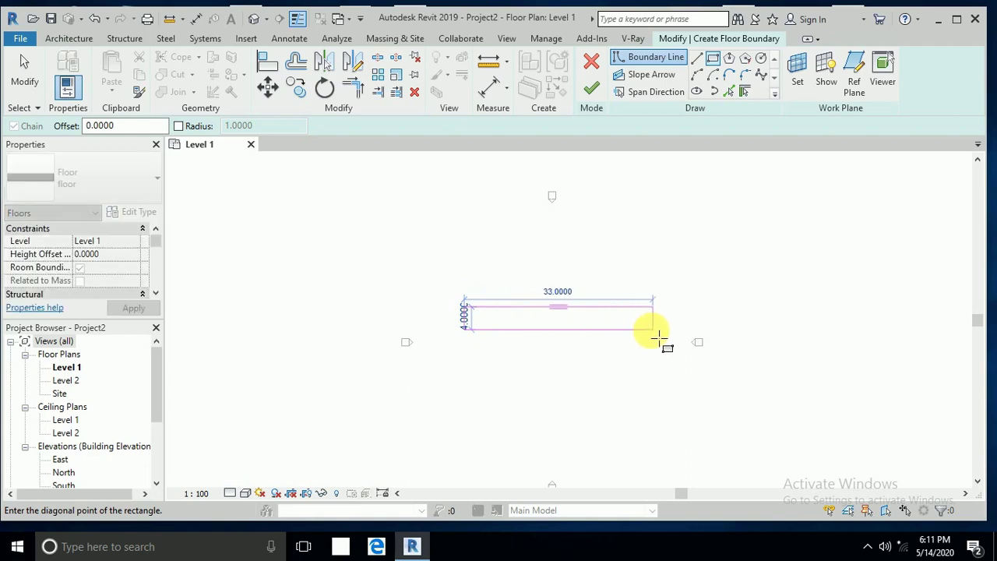
pyautogui.click(654, 331)
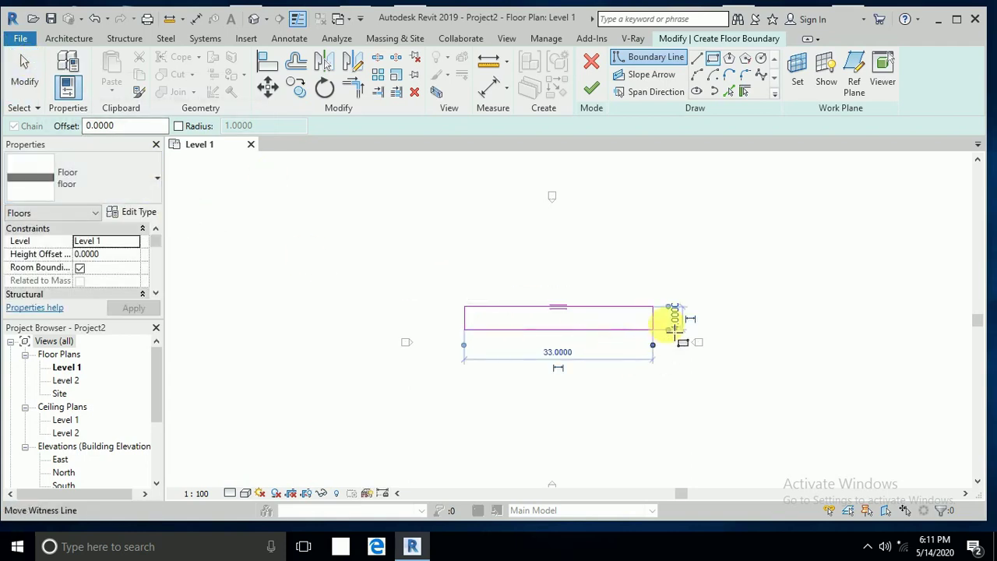
pyautogui.click(24, 68)
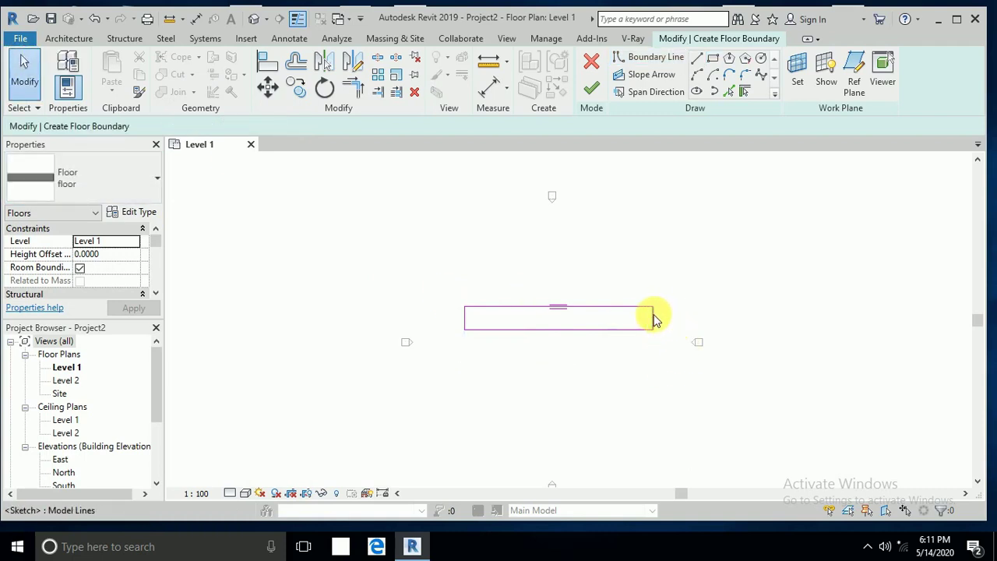
# Step: Set the horizontal length of the floor boundary rectangle to 25
pyautogui.click(653, 319)
pyautogui.click(565, 352)
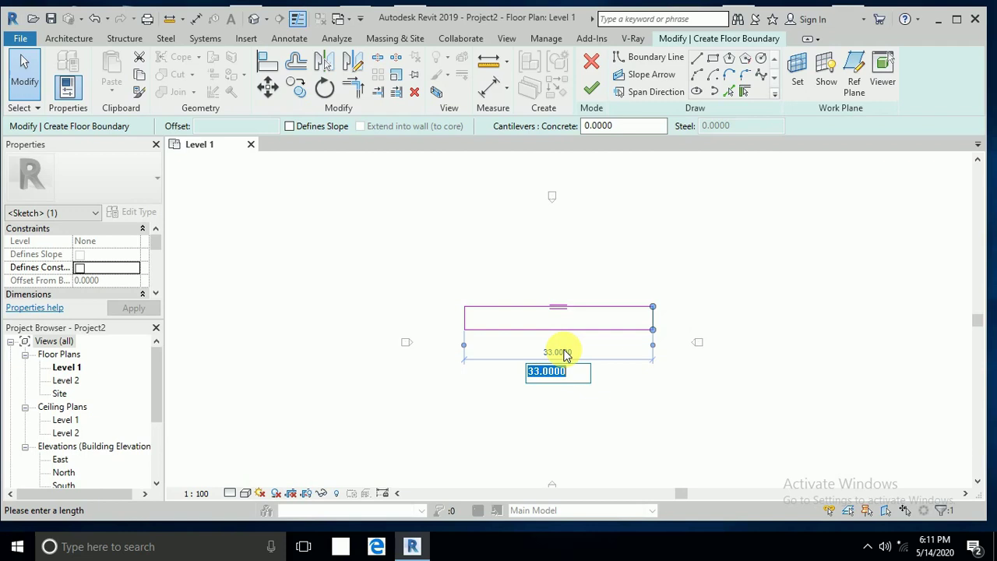
pyautogui.write('2')
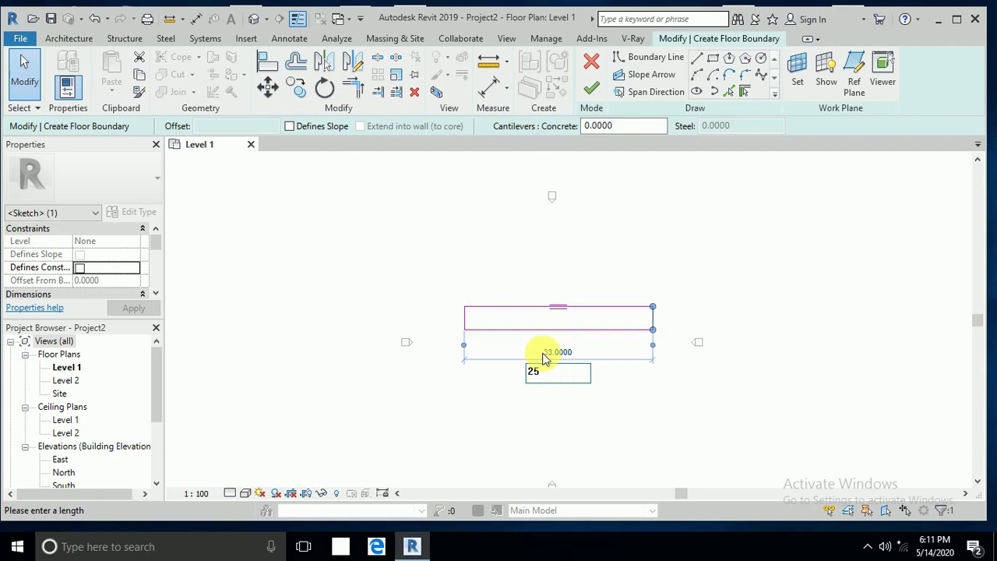
pyautogui.write('5')
pyautogui.press('Return')
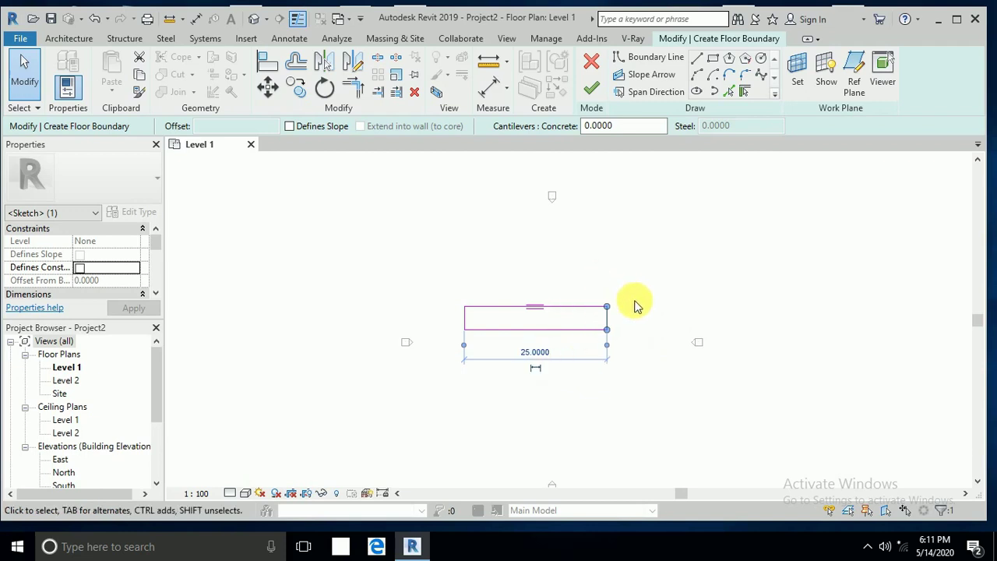
# Step: Set the short side of the boundary rectangle to 3 and finish the floor sketch
pyautogui.scroll(3, 605, 330)
pyautogui.click(607, 329)
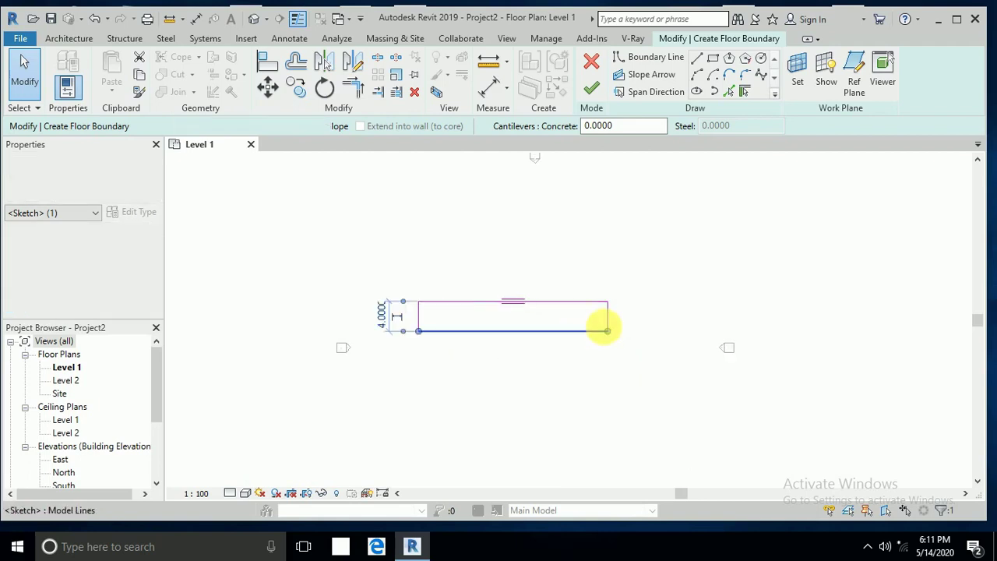
pyautogui.click(381, 314)
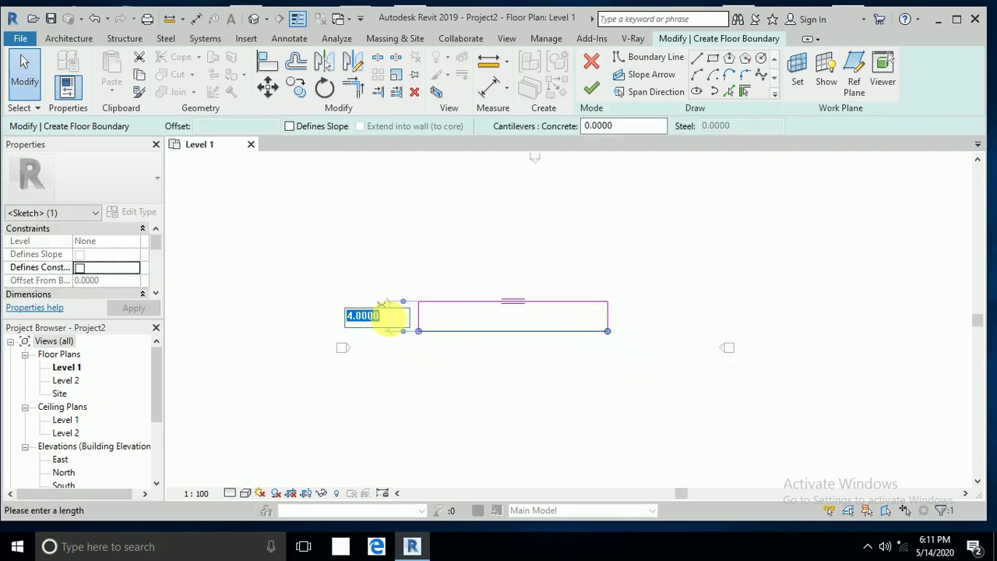
pyautogui.write('3')
pyautogui.press('Return')
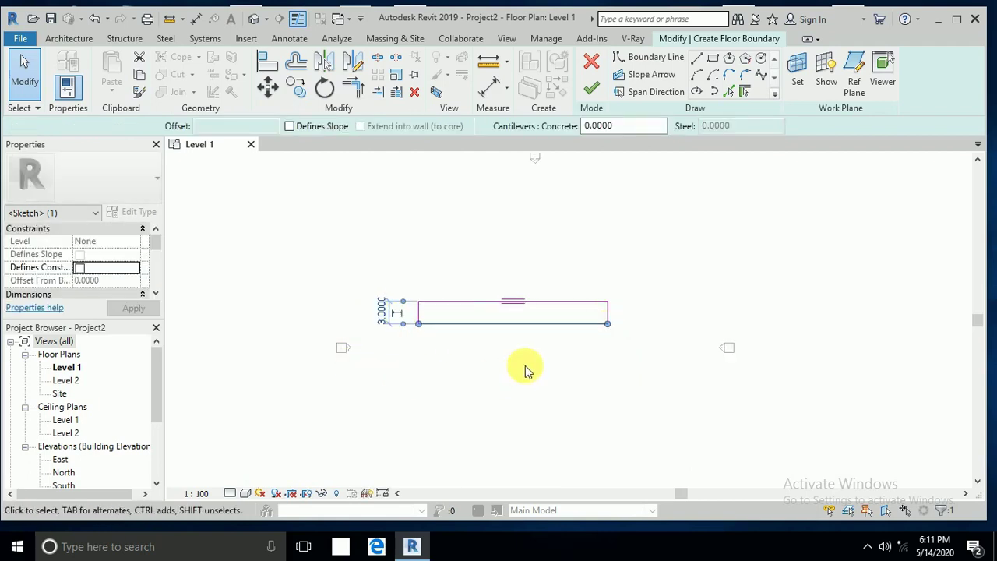
pyautogui.click(525, 371)
pyautogui.click(592, 88)
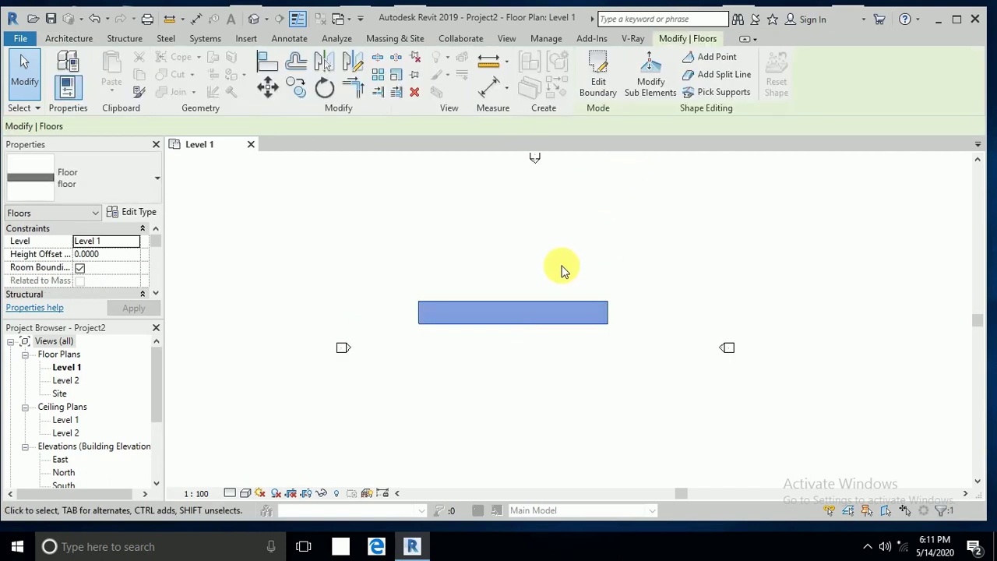
pyautogui.scroll(2, 517, 330)
pyautogui.click(519, 372)
# Step: Edit the floor's sub-elements and add a split line from the lower edge's midpoint, running 1 to the right along that edge
pyautogui.scroll(2, 594, 245)
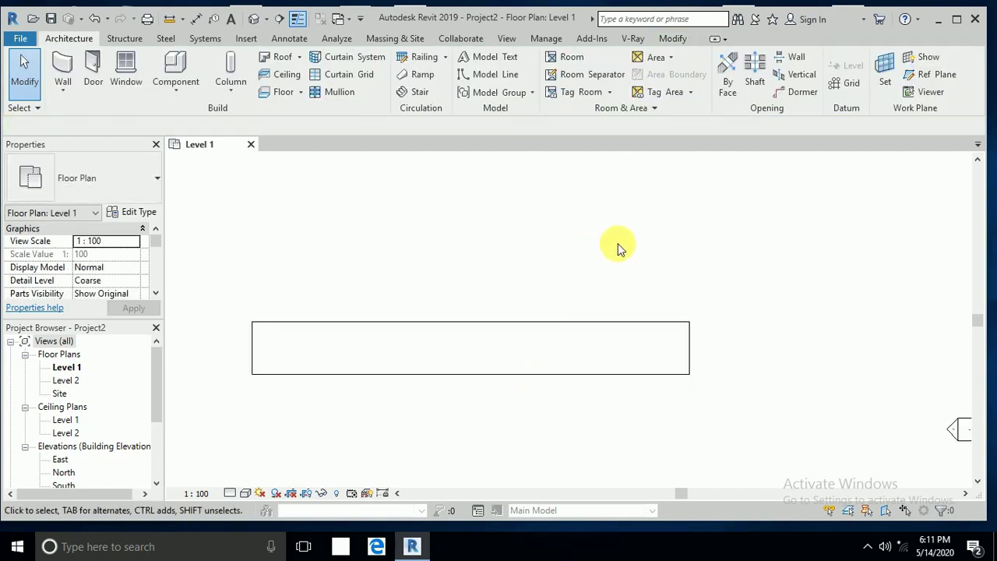
pyautogui.scroll(-1, 623, 251)
pyautogui.moveTo(632, 258); pyautogui.dragTo(661, 213, button='middle')
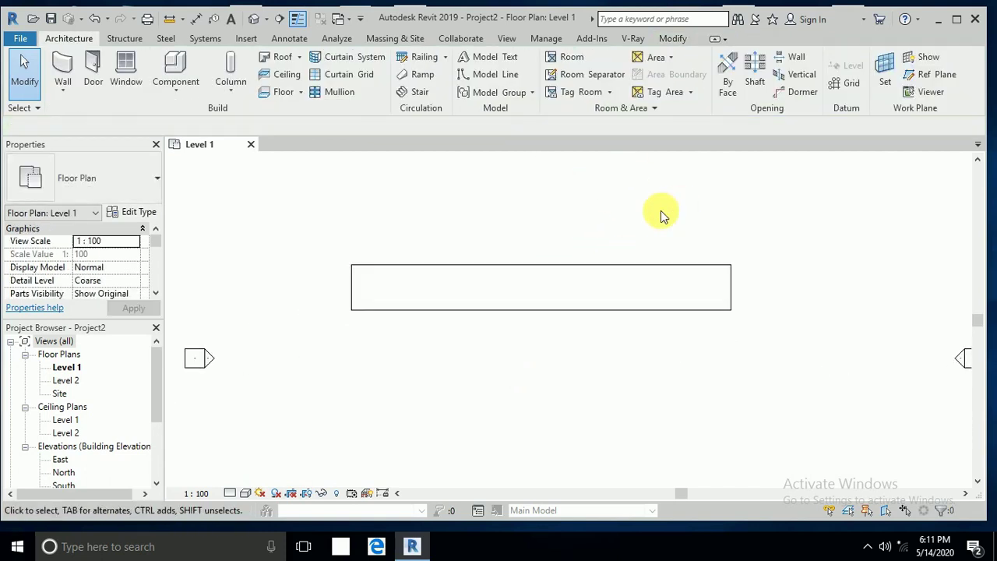
pyautogui.click(577, 310)
pyautogui.moveTo(615, 356); pyautogui.dragTo(577, 368, button='middle')
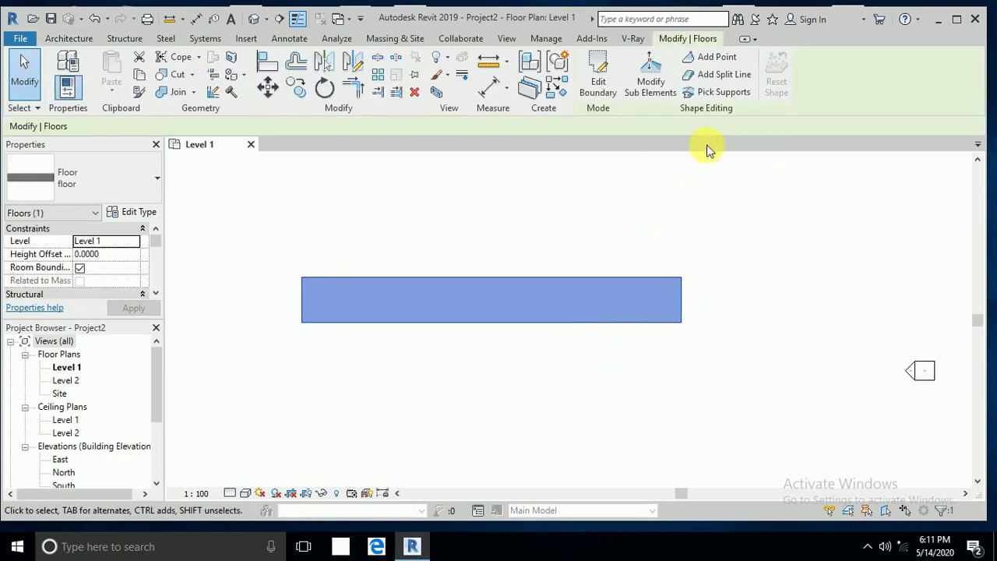
pyautogui.click(645, 82)
pyautogui.scroll(2, 483, 323)
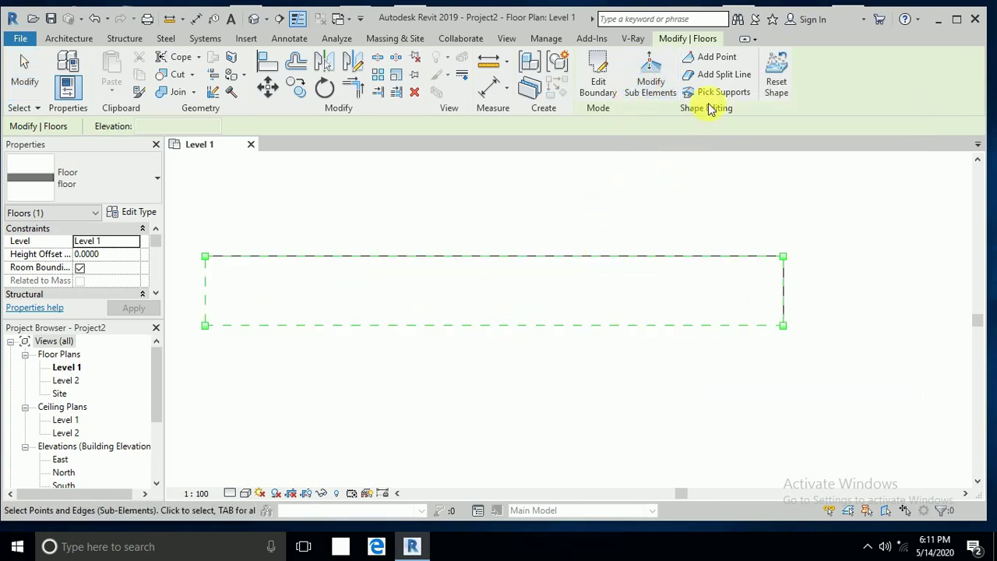
pyautogui.click(716, 74)
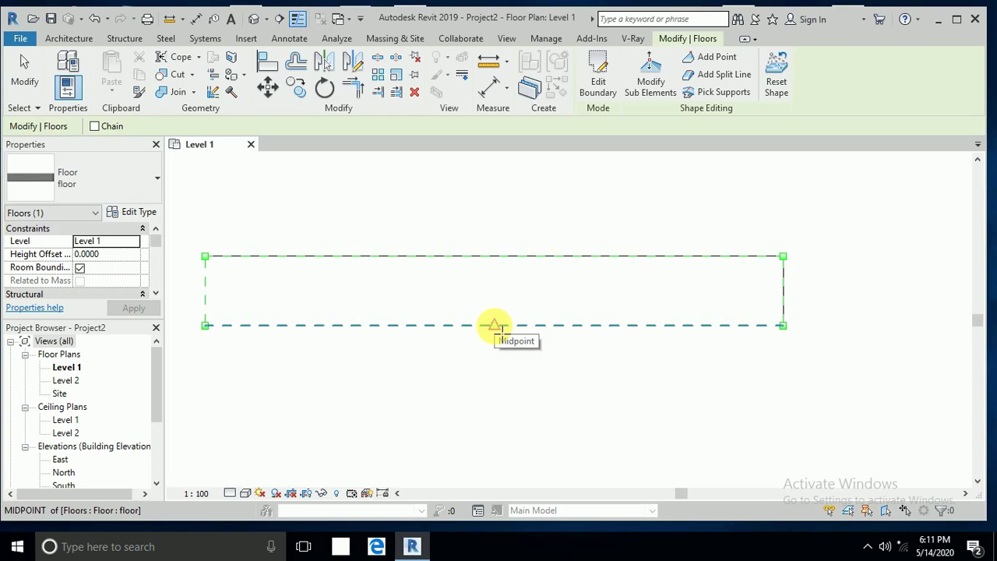
pyautogui.click(495, 326)
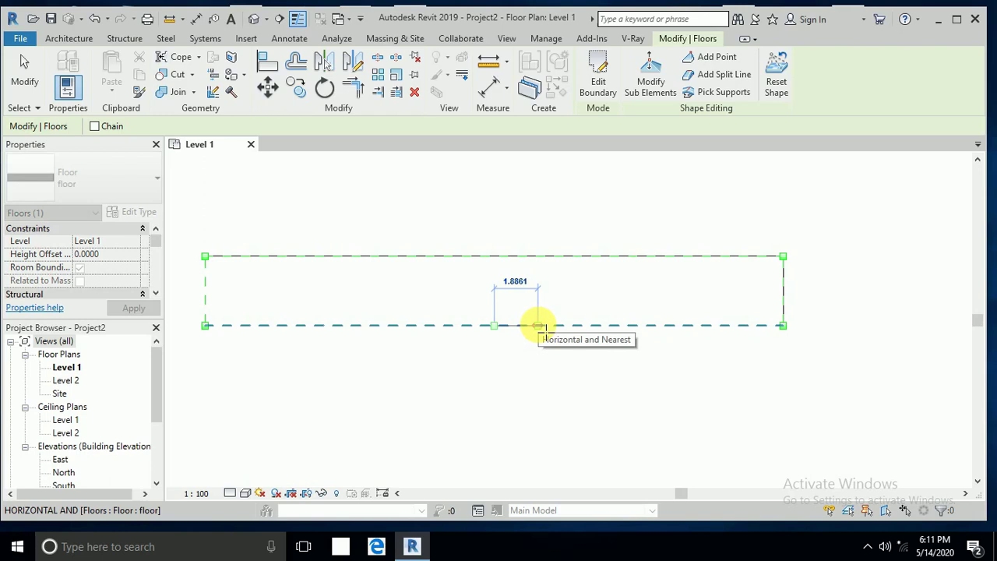
pyautogui.write('1')
pyautogui.press('Return')
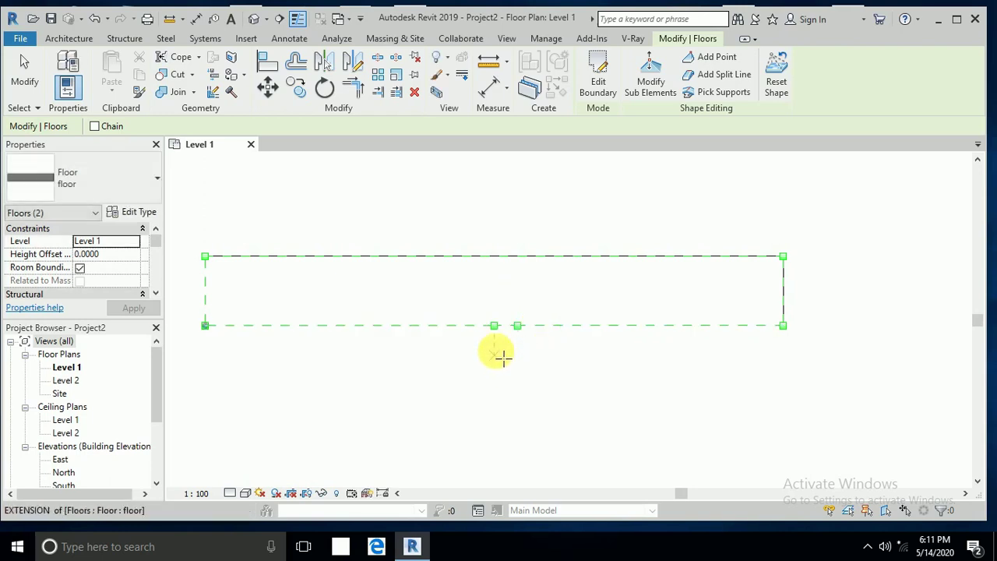
# Step: Add a split line from the lower edge's midpoint, running 1 to the left along that edge
pyautogui.click(495, 326)
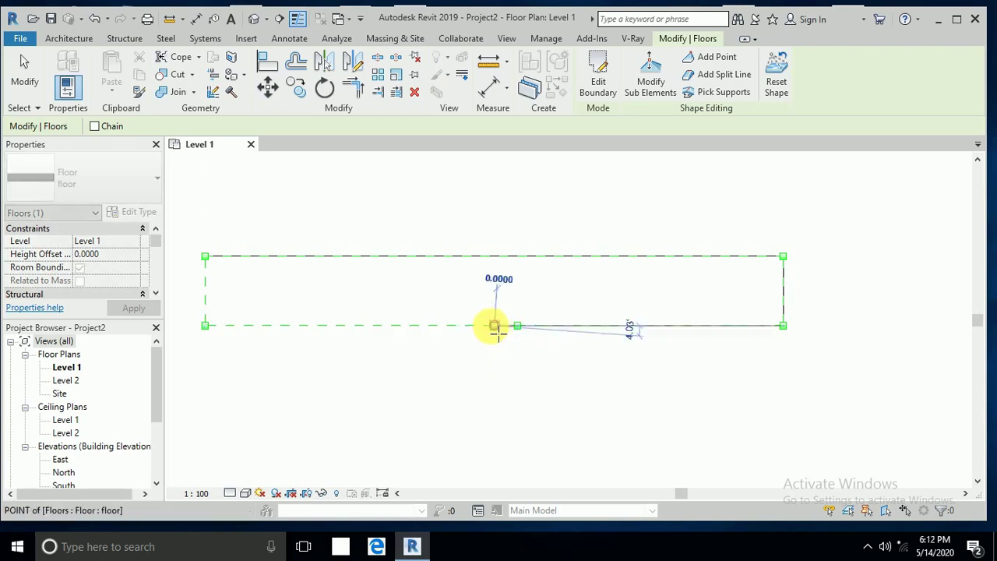
pyautogui.write('1')
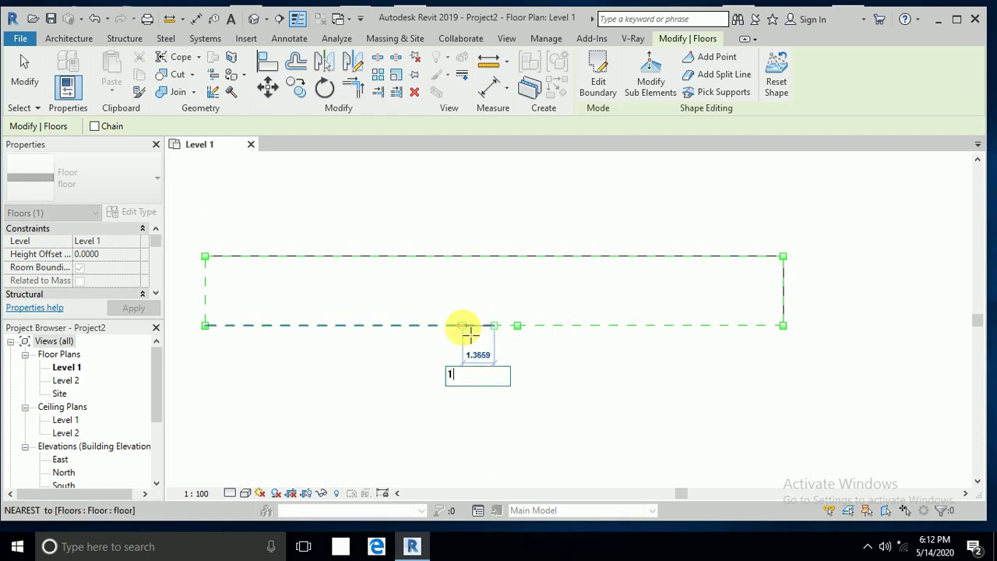
pyautogui.press('Return')
# Step: Add a vertical split line 1.5 long, going up from the point right of the lower edge's midpoint
pyautogui.scroll(1, 472, 341)
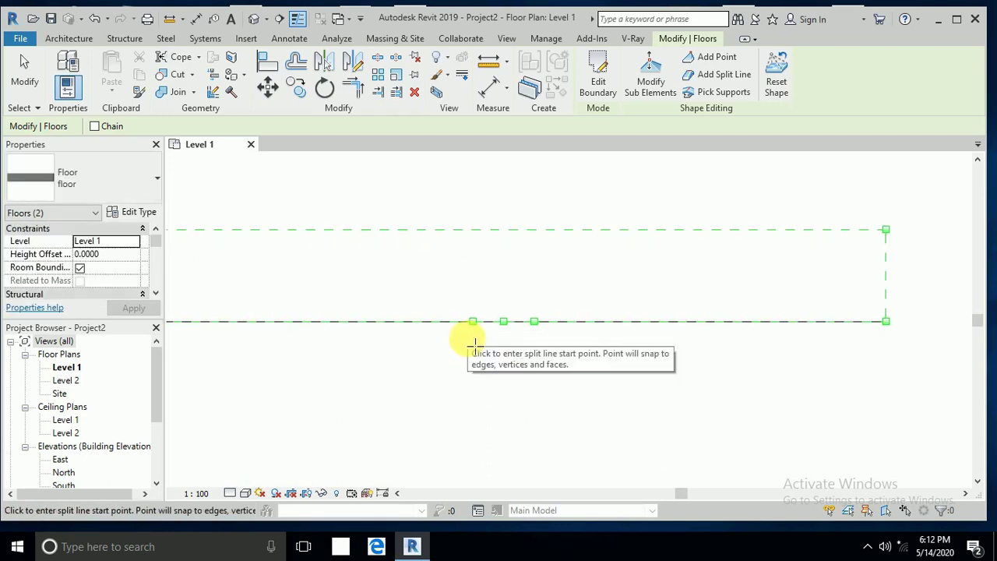
pyautogui.click(173, 229)
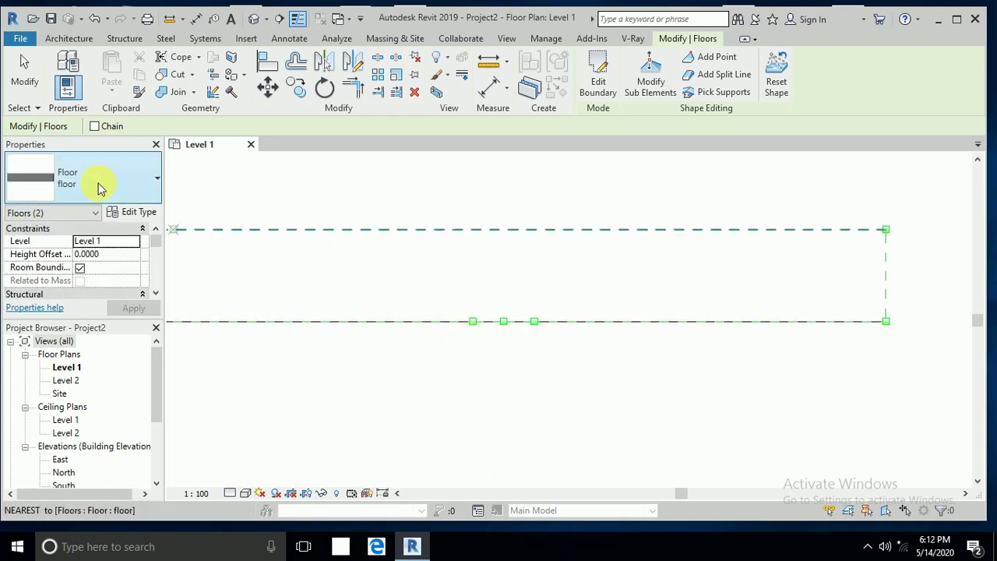
pyautogui.press('Escape')
pyautogui.click(534, 321)
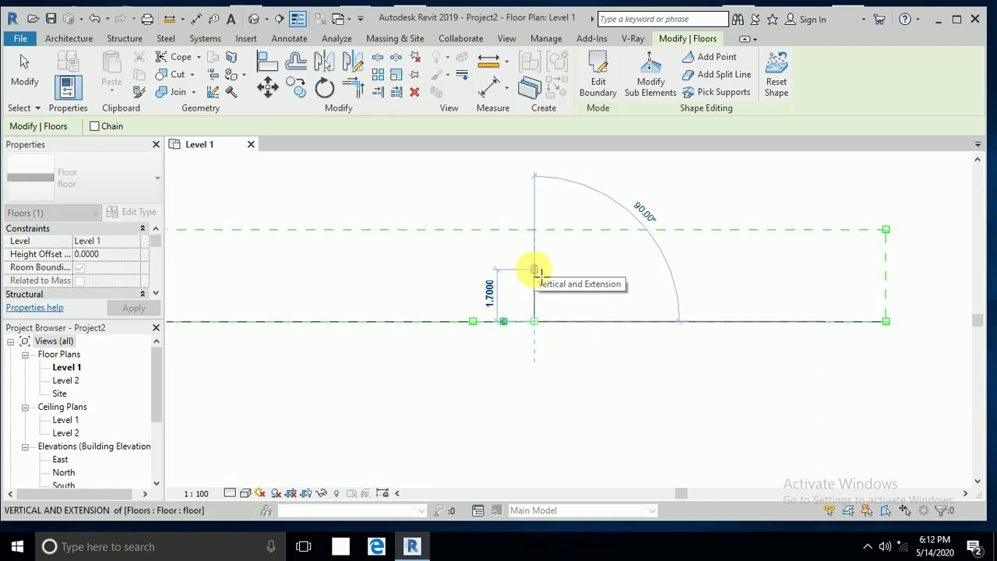
pyautogui.write('.5')
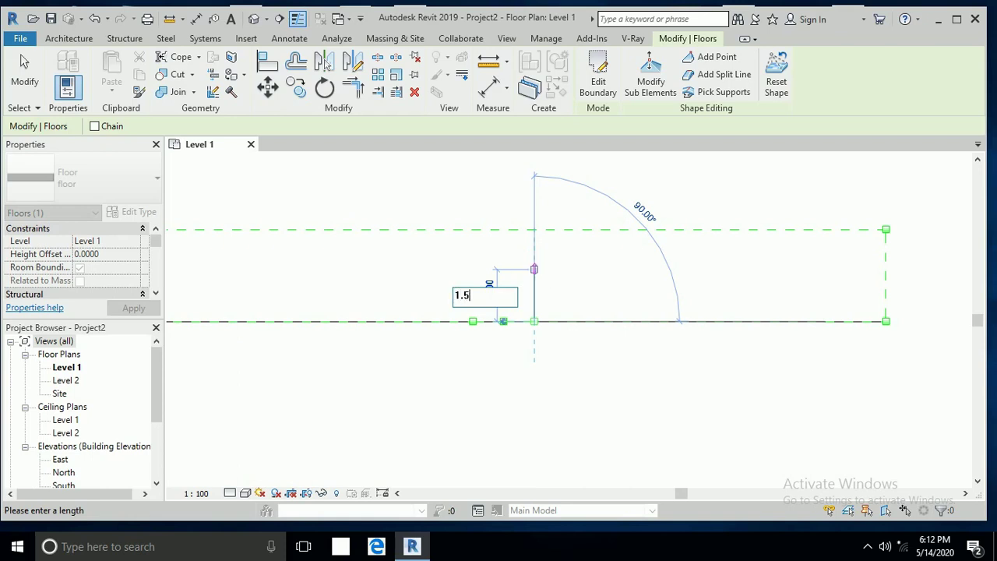
pyautogui.press('Return')
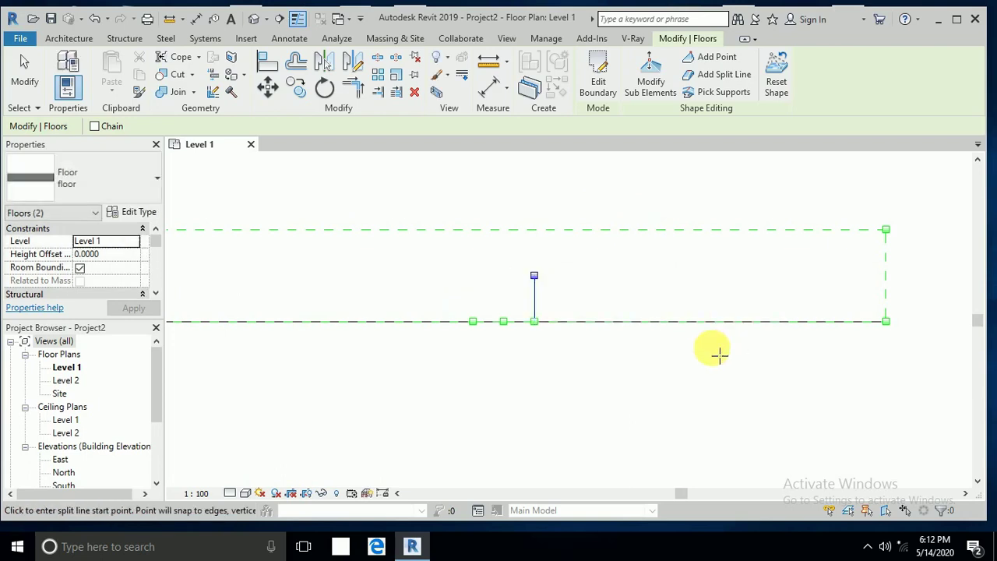
# Step: Complete the rectangular outline with a horizontal split line at the top and a vertical one down to the left edge point
pyautogui.scroll(1, 555, 300)
pyautogui.click(530, 270)
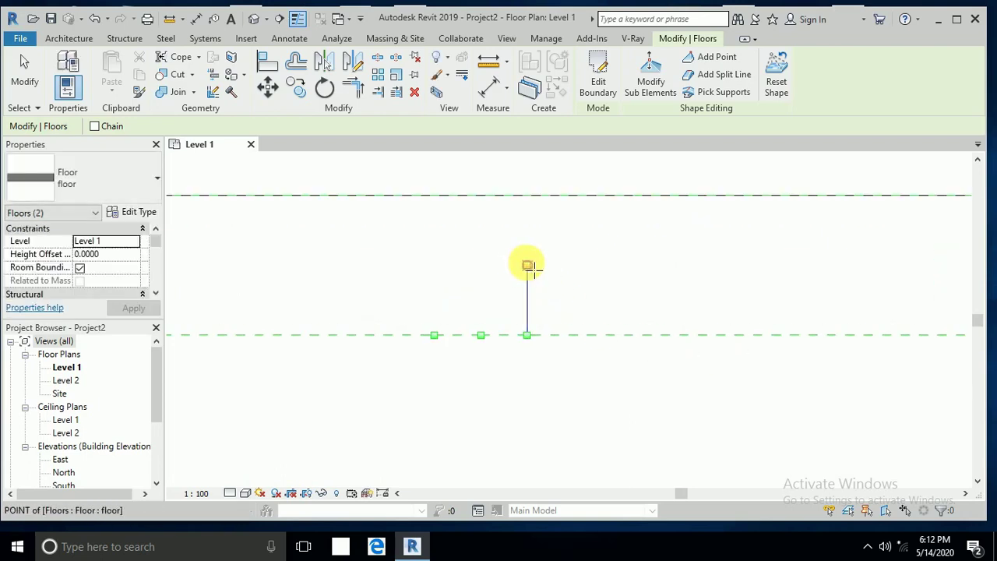
pyautogui.scroll(1, 529, 268)
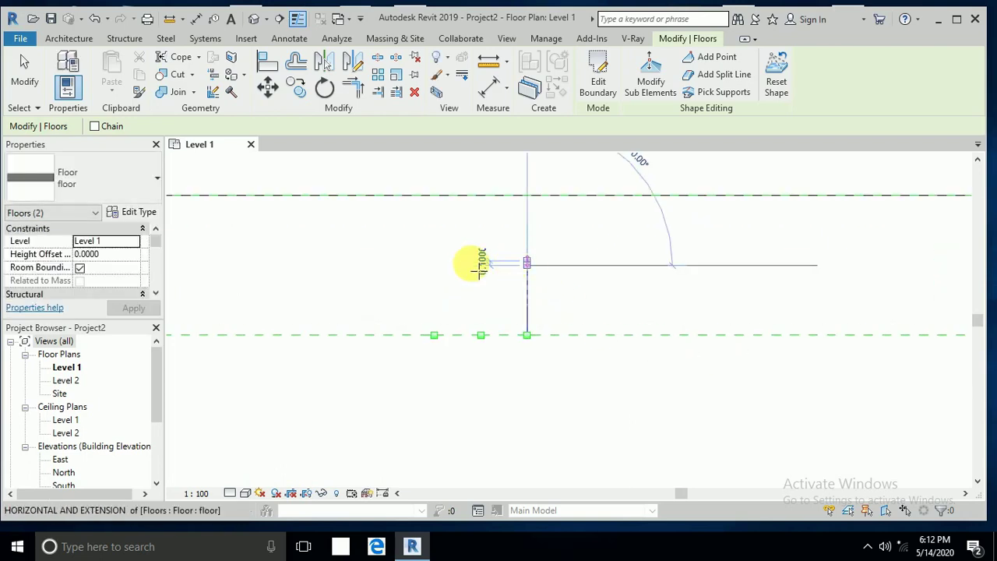
pyautogui.click(434, 265)
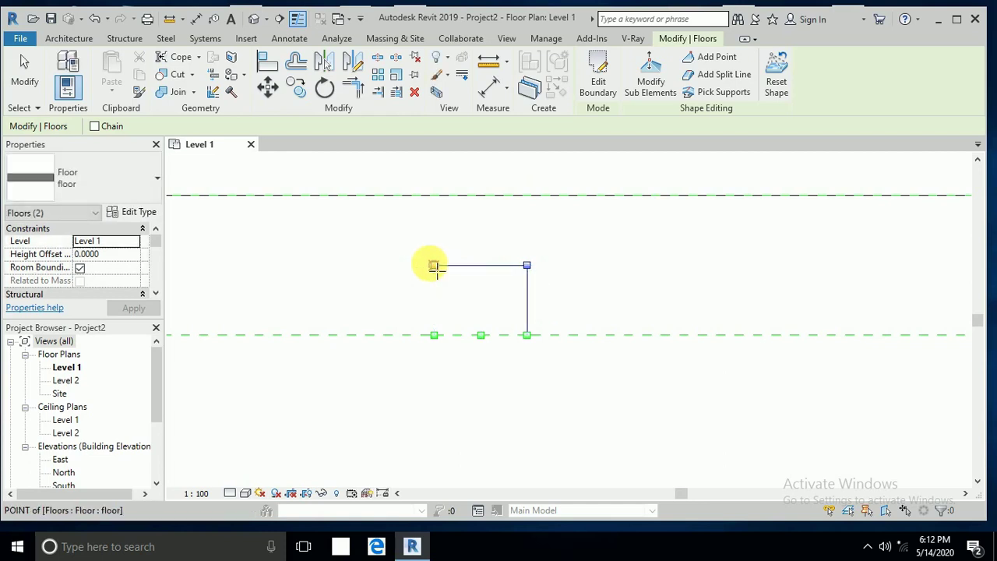
pyautogui.click(434, 335)
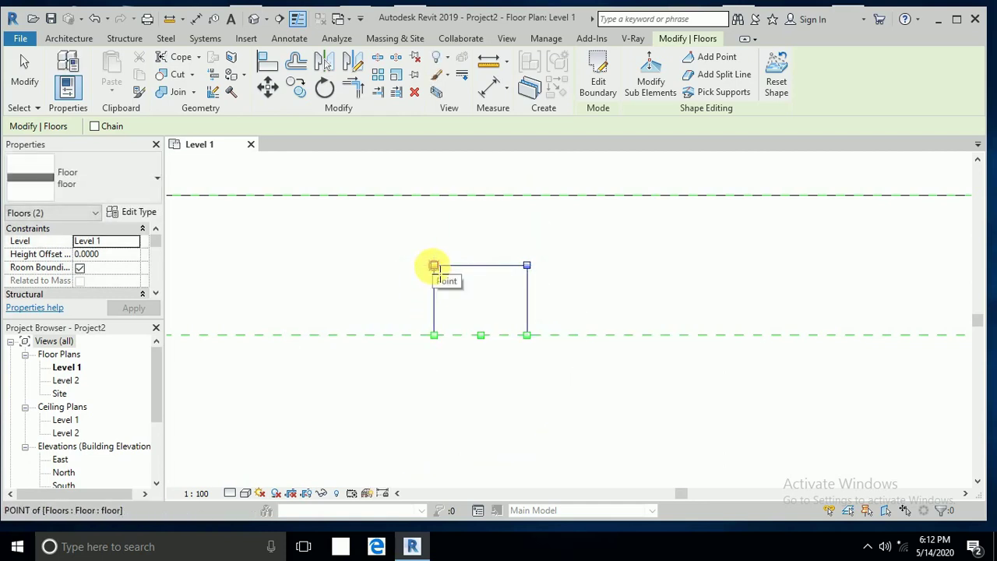
# Step: Add a split line 0.5 long to the right along the lower edge, starting at the rectangle's lower right corner
pyautogui.click(528, 335)
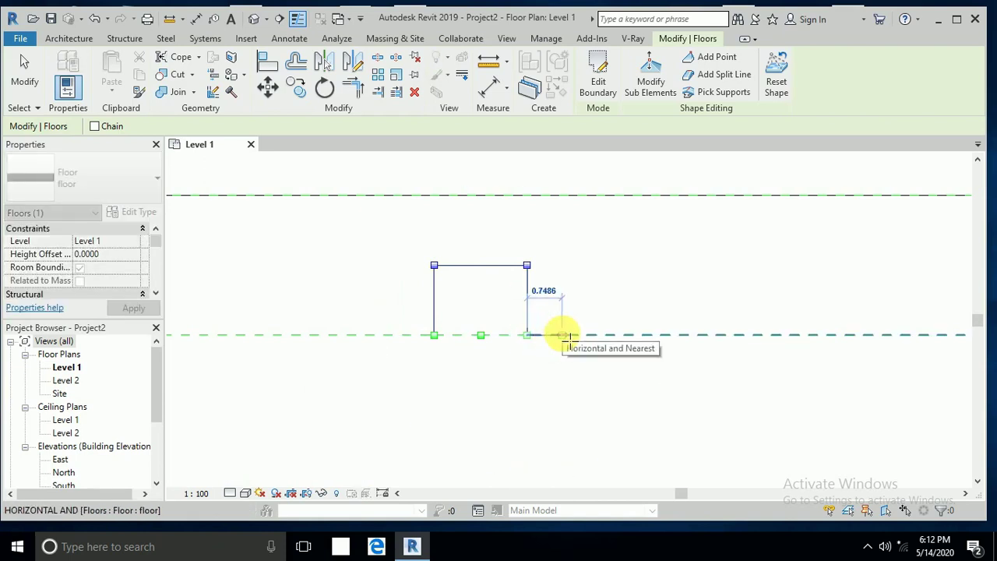
pyautogui.write('.5')
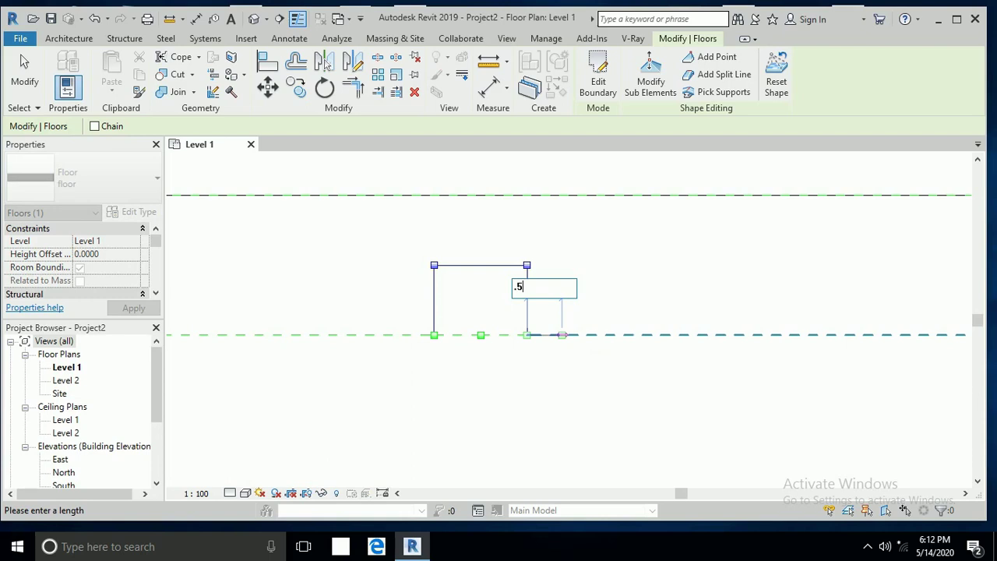
pyautogui.press('Return')
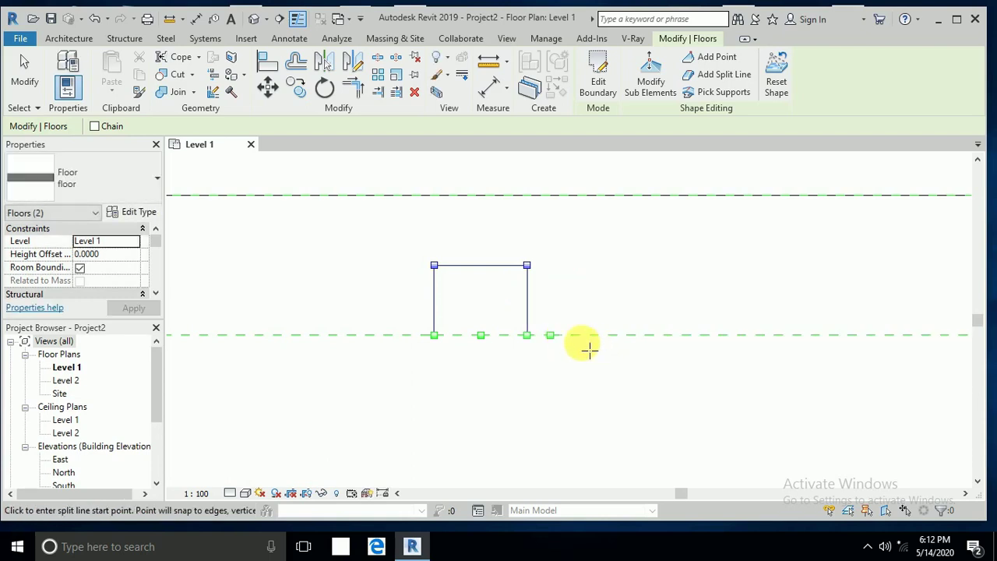
# Step: Add a diagonal split line from the outermost right point on the lower edge to the rectangle's upper right corner
pyautogui.click(551, 337)
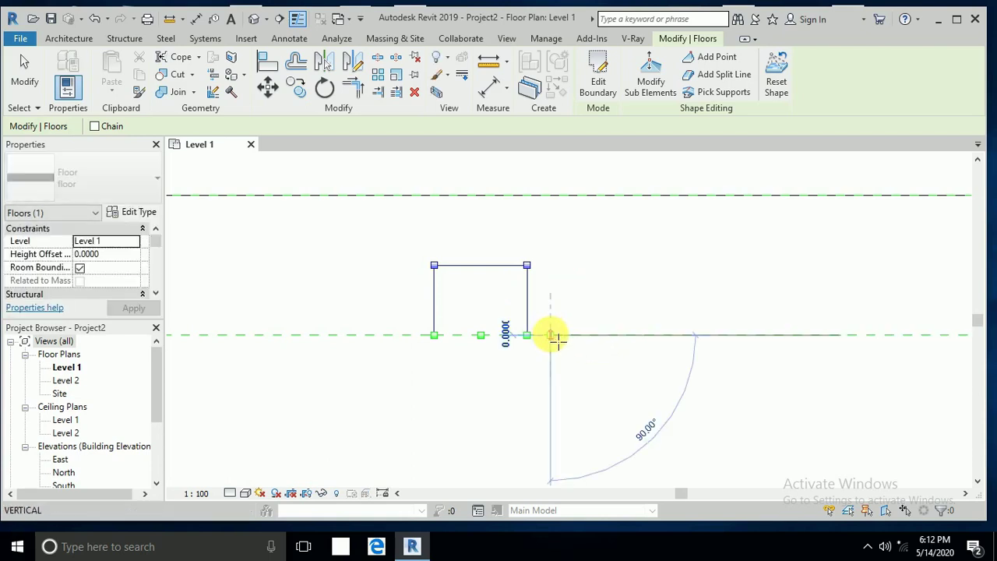
pyautogui.click(528, 266)
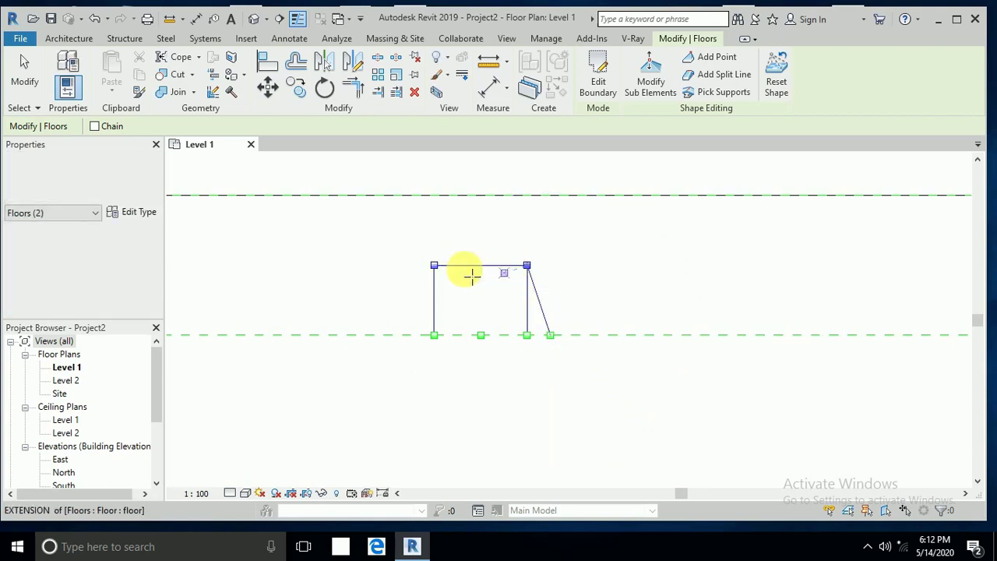
# Step: Add a split line 0.5 to the left from the rectangle's lower left corner, with a diagonal up to its upper left corner
pyautogui.click(434, 335)
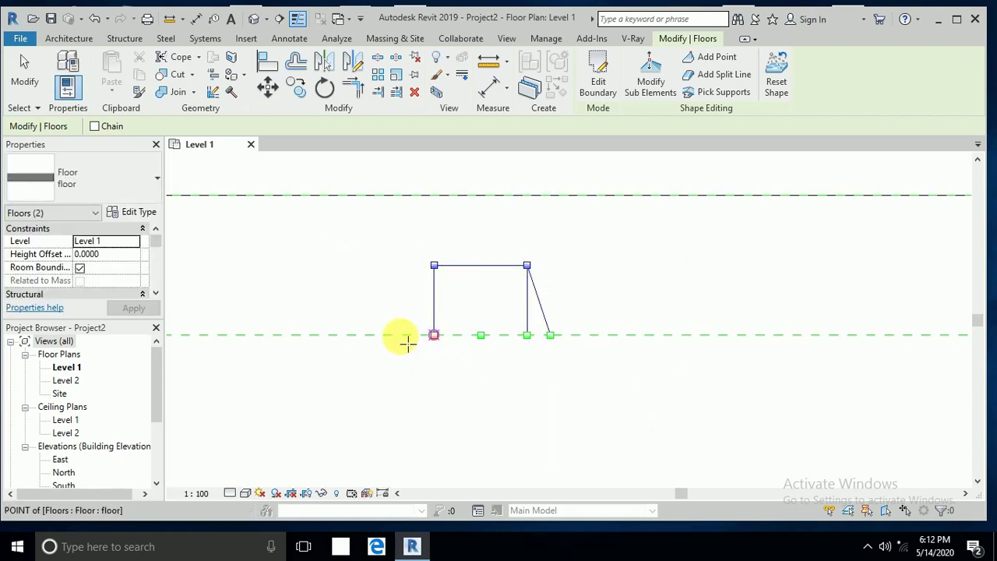
pyautogui.write('.')
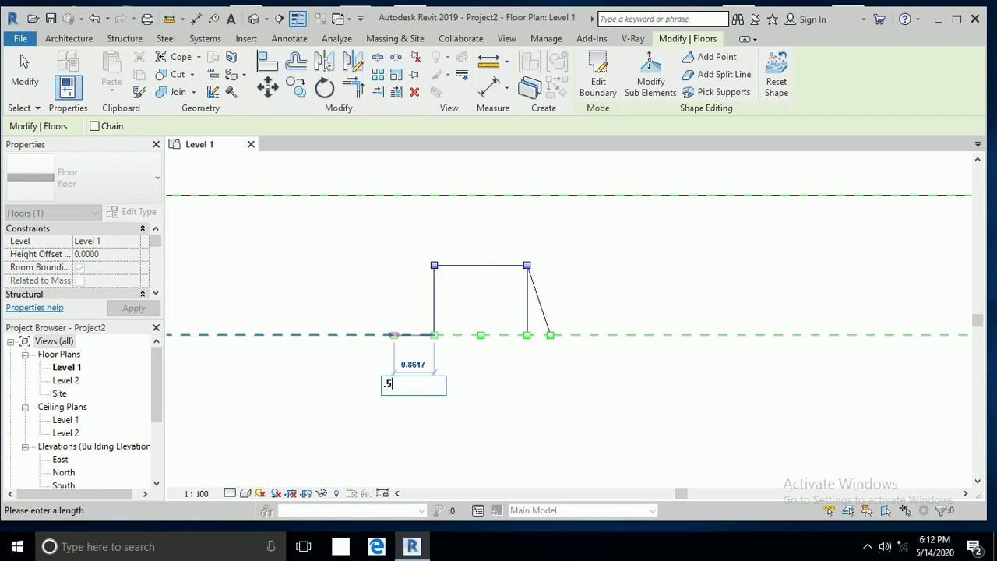
pyautogui.write('5')
pyautogui.press('Return')
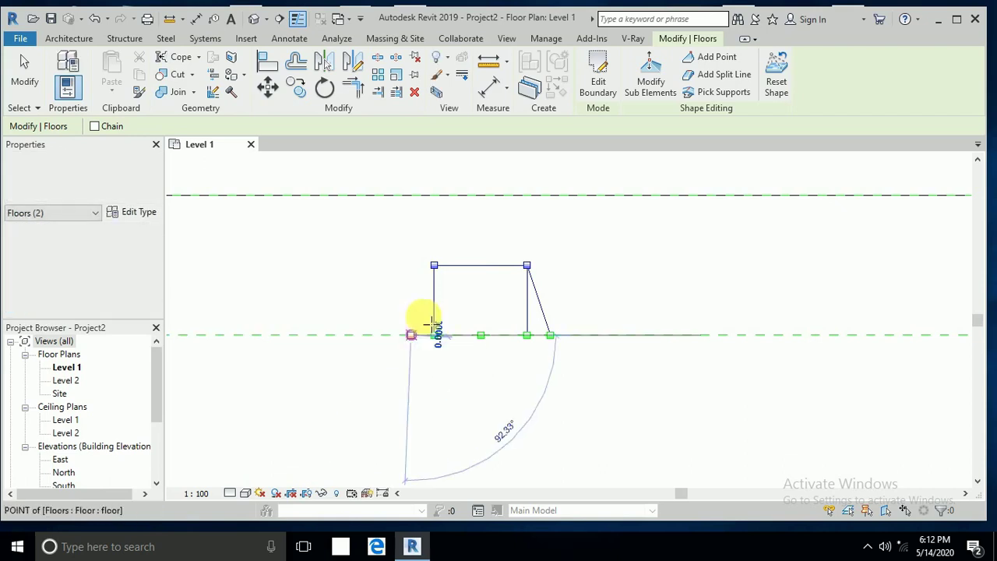
pyautogui.click(434, 265)
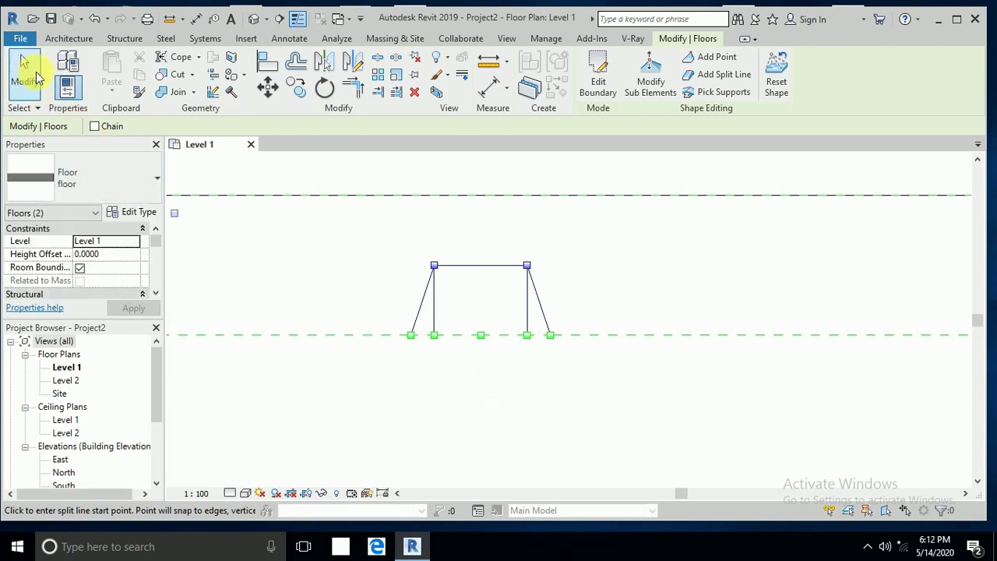
pyautogui.click(31, 84)
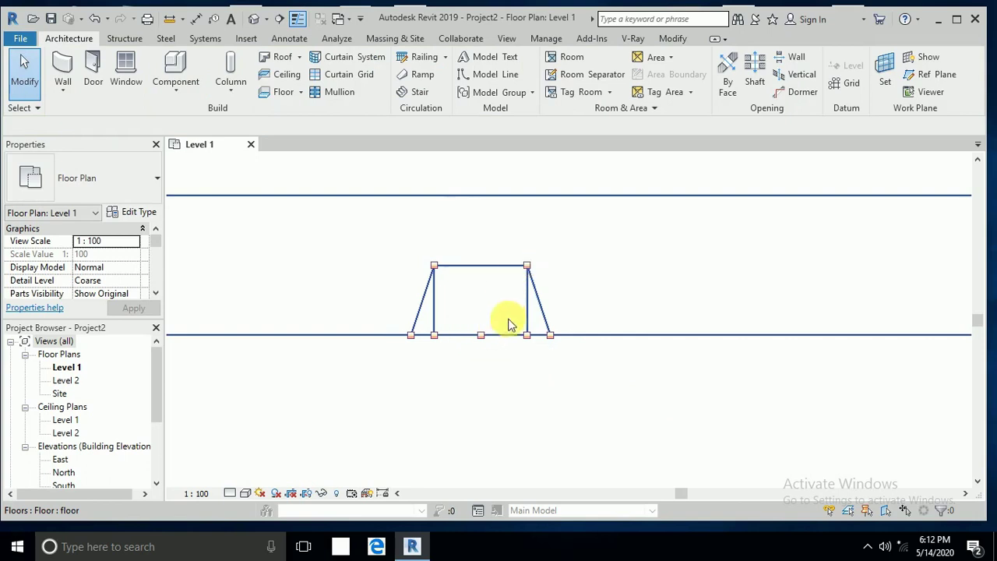
# Step: Open the default 3D view and set its visual style to Realistic
pyautogui.scroll(-3, 511, 327)
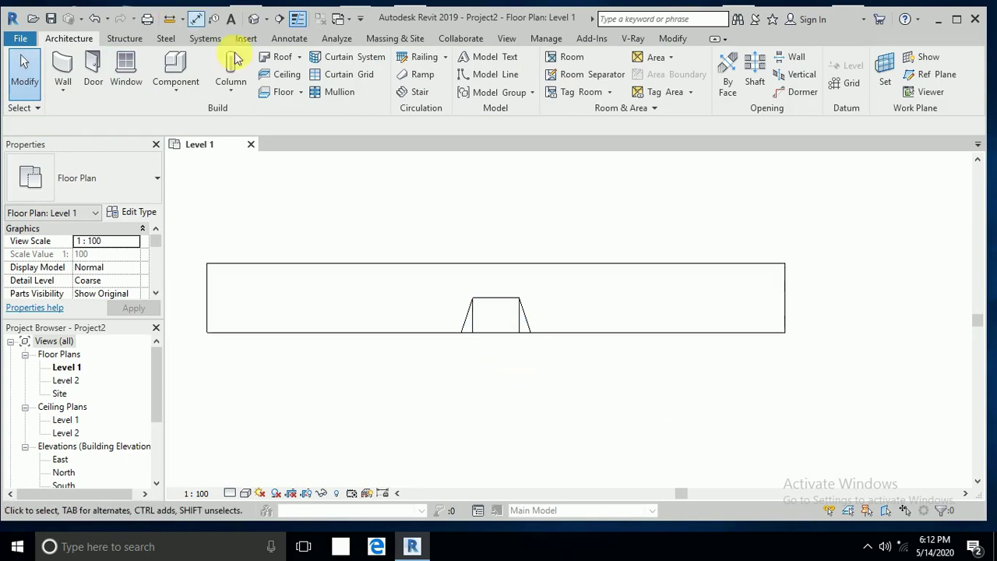
pyautogui.click(254, 19)
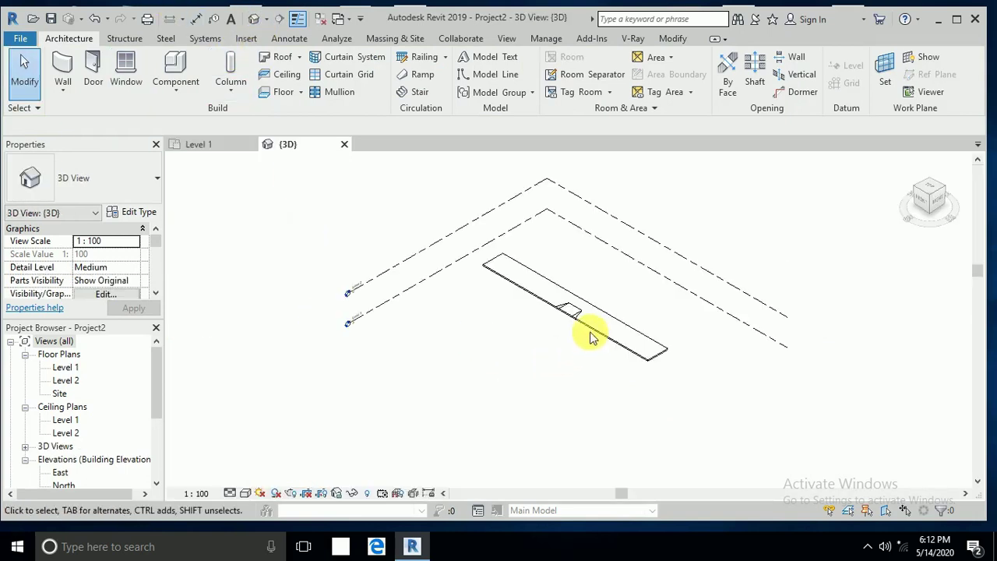
pyautogui.scroll(5, 656, 231)
pyautogui.scroll(2, 658, 231)
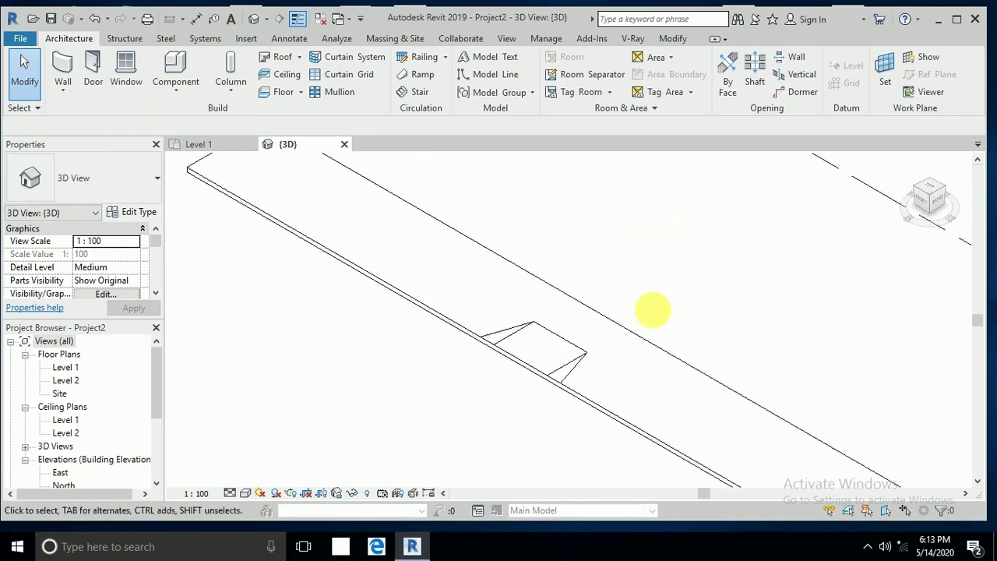
pyautogui.scroll(1, 494, 397)
pyautogui.scroll(1, 519, 392)
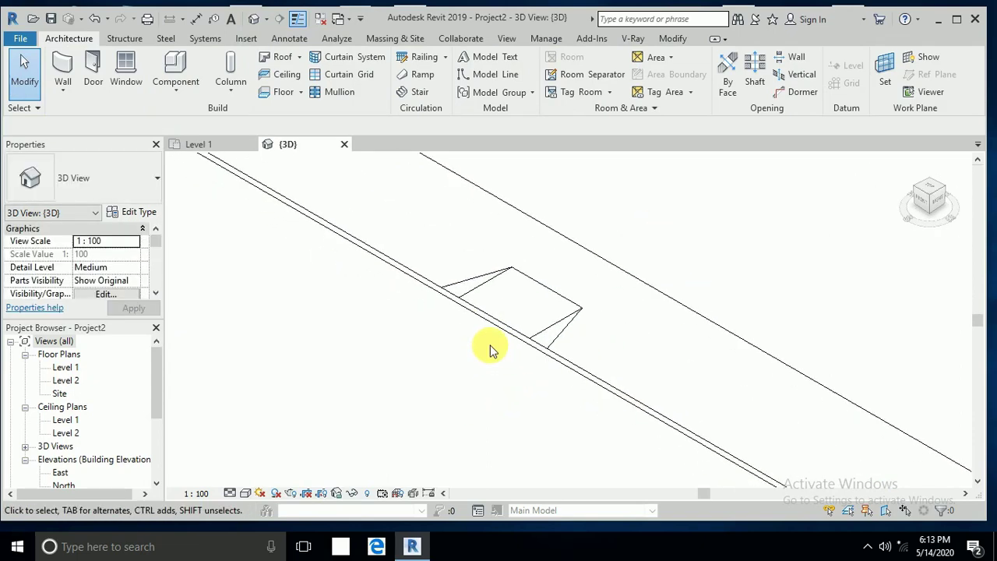
pyautogui.moveTo(490, 350); pyautogui.dragTo(480, 341, button='middle')
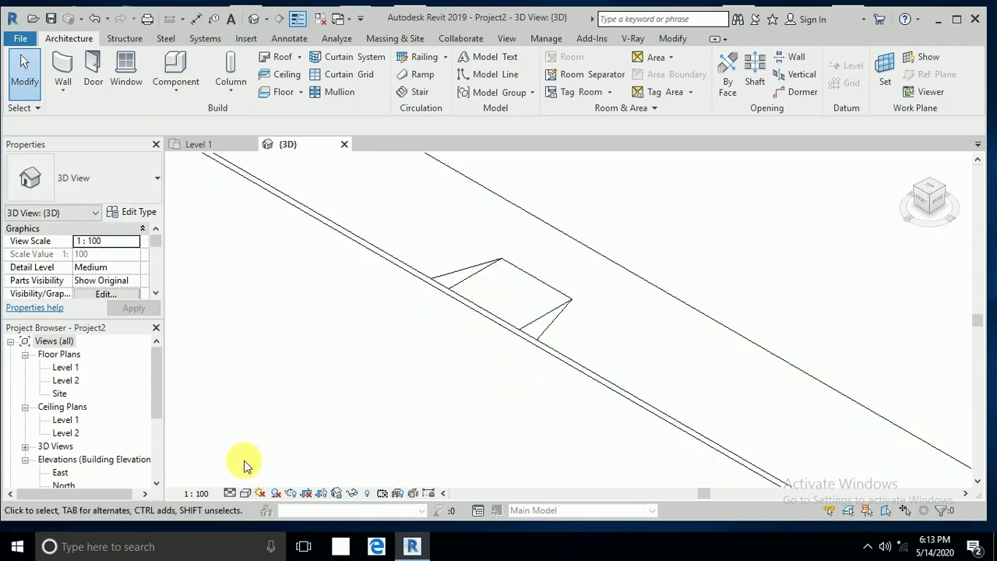
pyautogui.click(246, 496)
pyautogui.click(269, 462)
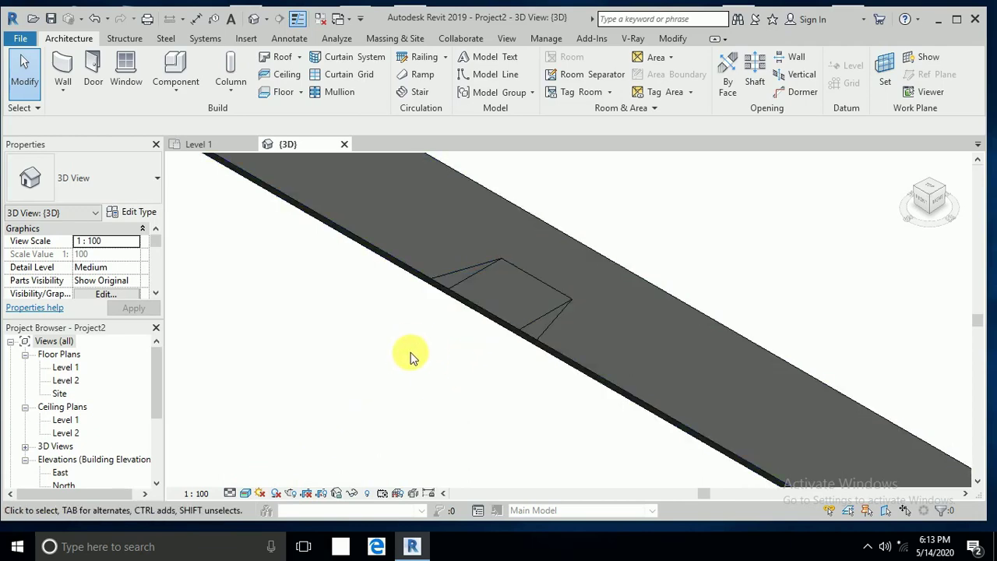
# Step: Modify the floor's sub-elements by lowering the edge segment between the rectangle's two lower corners to the floor's underside
pyautogui.click(641, 337)
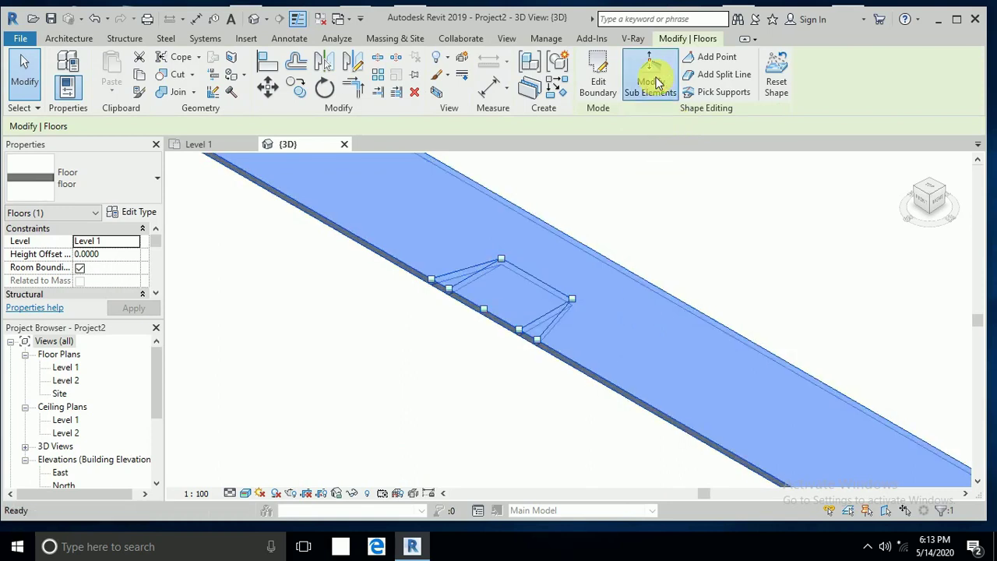
pyautogui.click(653, 82)
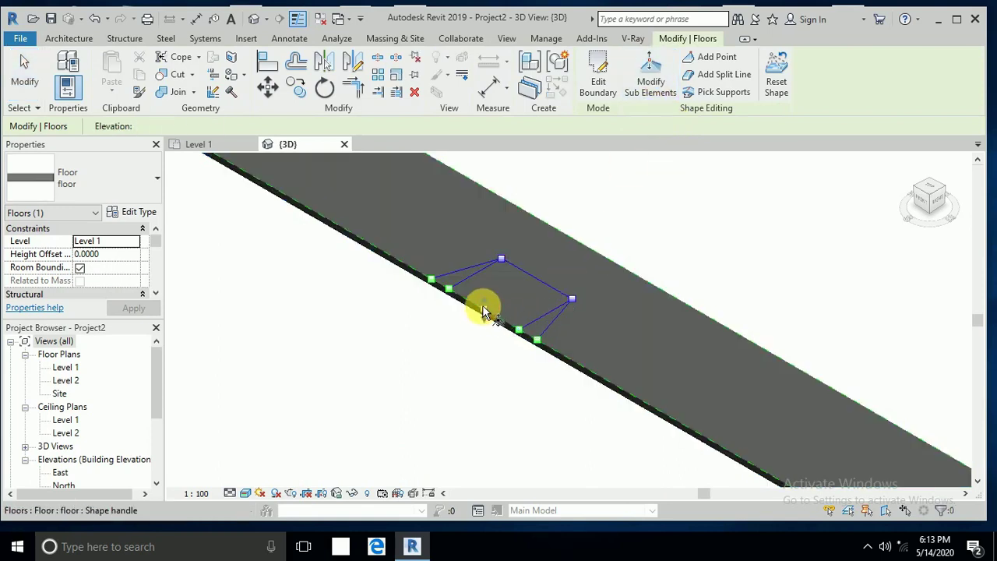
pyautogui.click(484, 309)
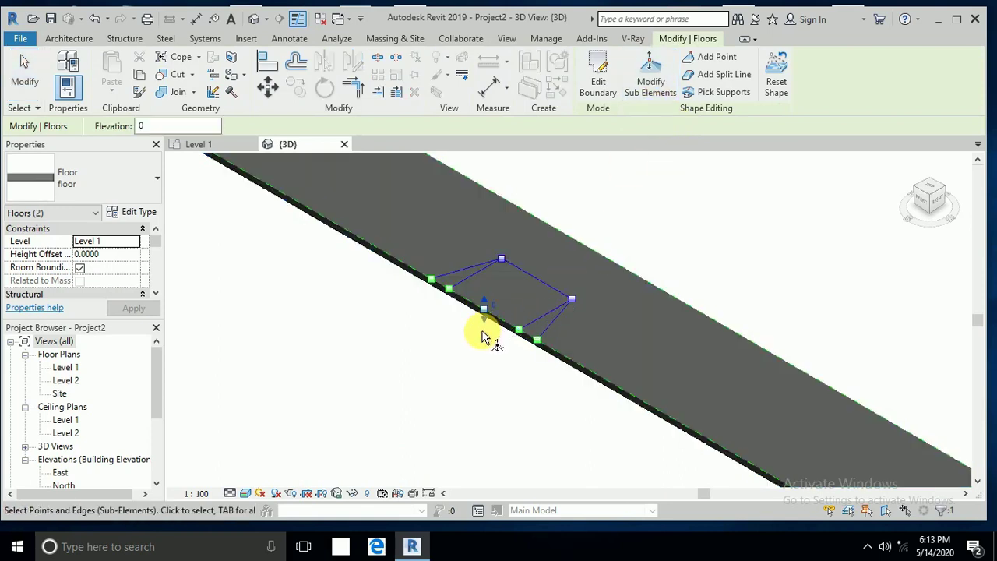
pyautogui.click(480, 337)
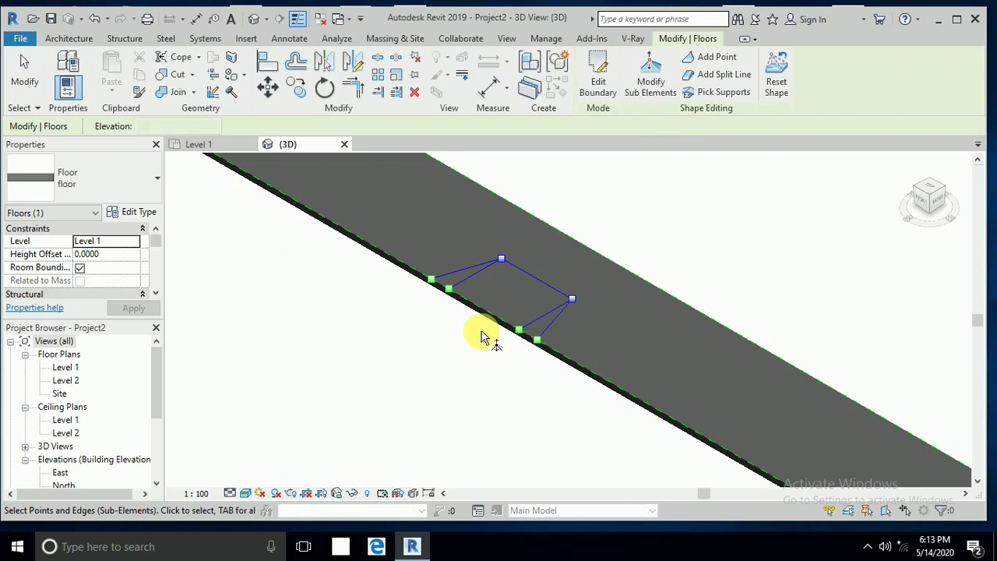
pyautogui.click(478, 309)
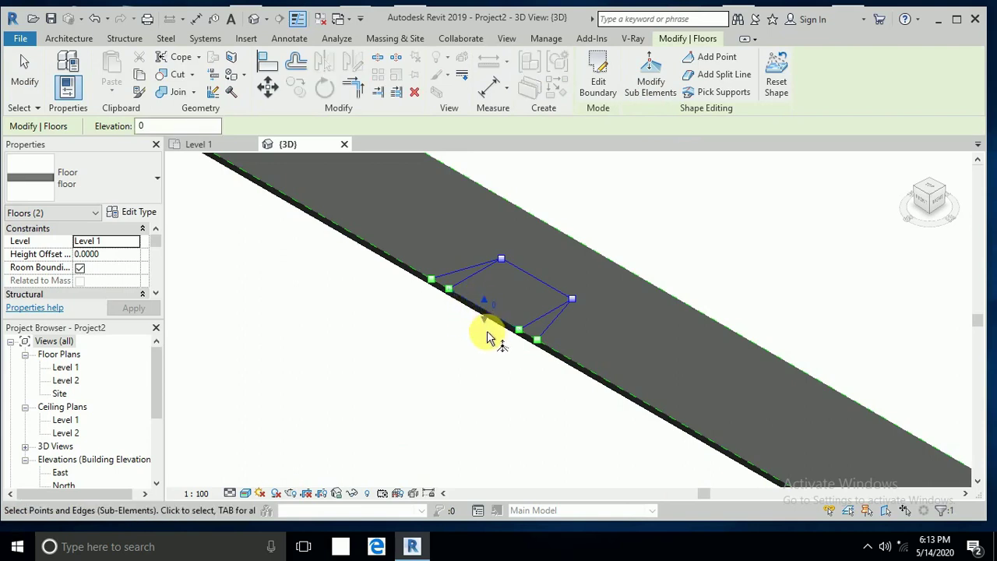
pyautogui.scroll(1, 488, 336)
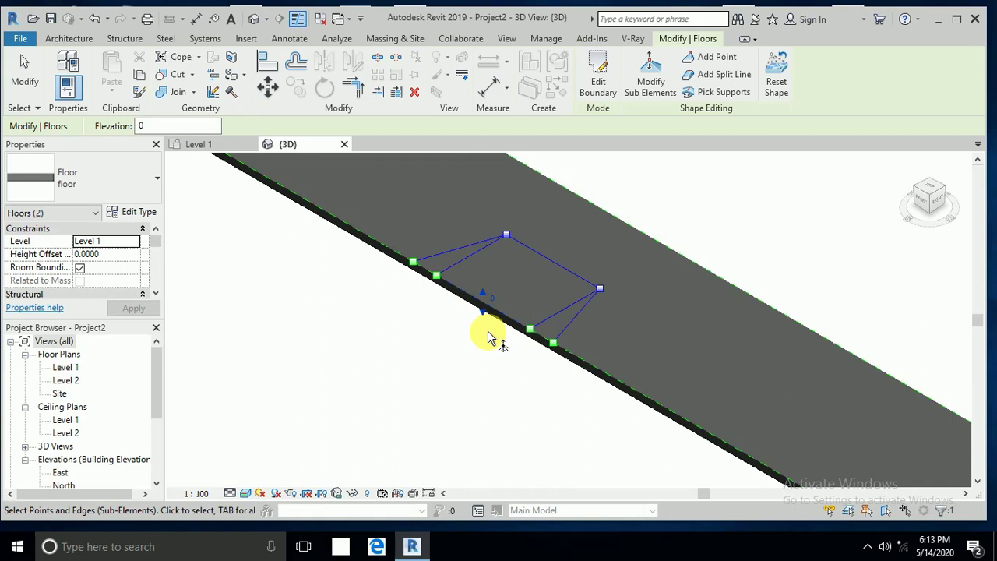
pyautogui.scroll(2, 489, 297)
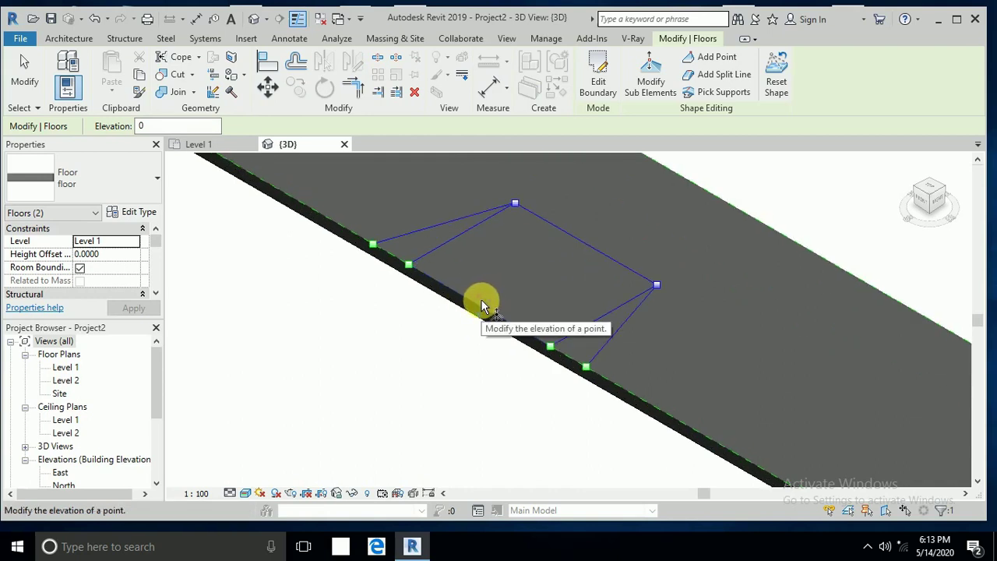
pyautogui.click(483, 308)
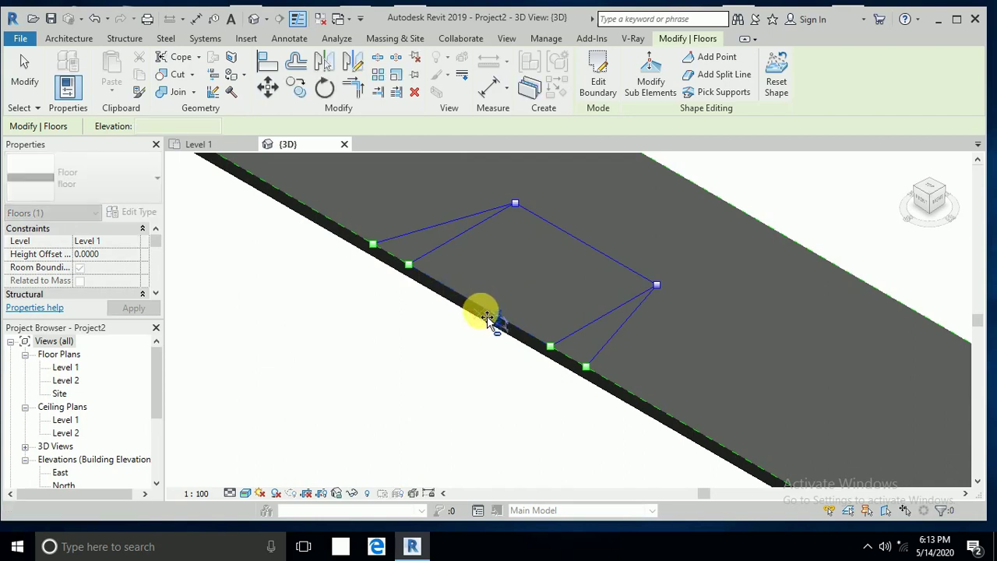
pyautogui.click(486, 321)
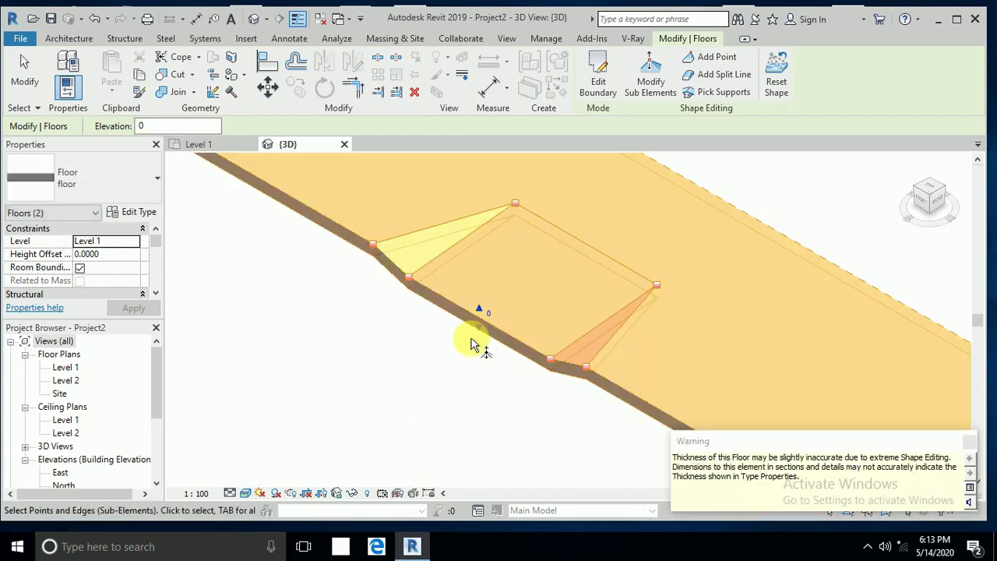
# Step: Make the Structure [1] layer variable in the floor type's assembly and apply the type change
pyautogui.scroll(-2, 413, 331)
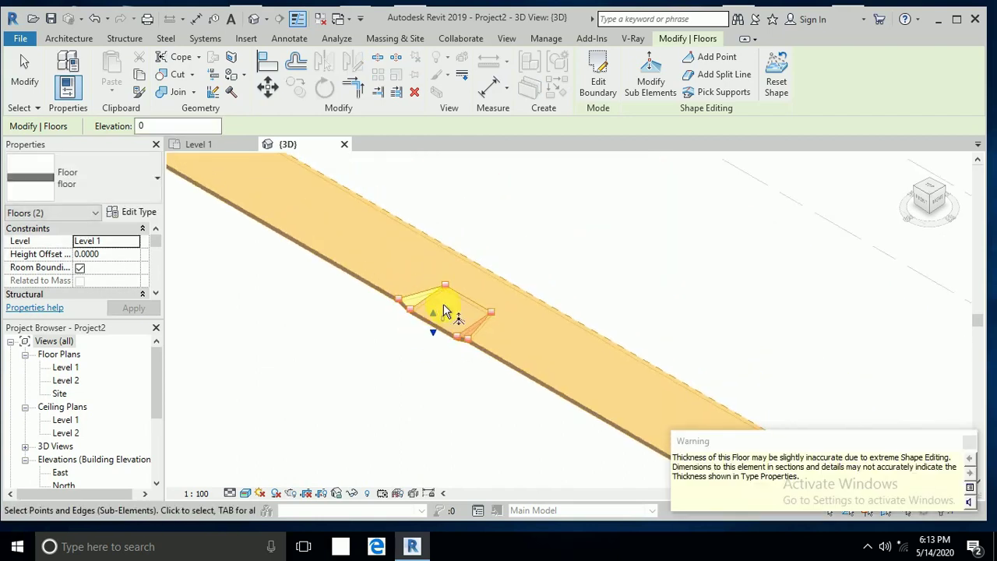
pyautogui.scroll(-5, 458, 319)
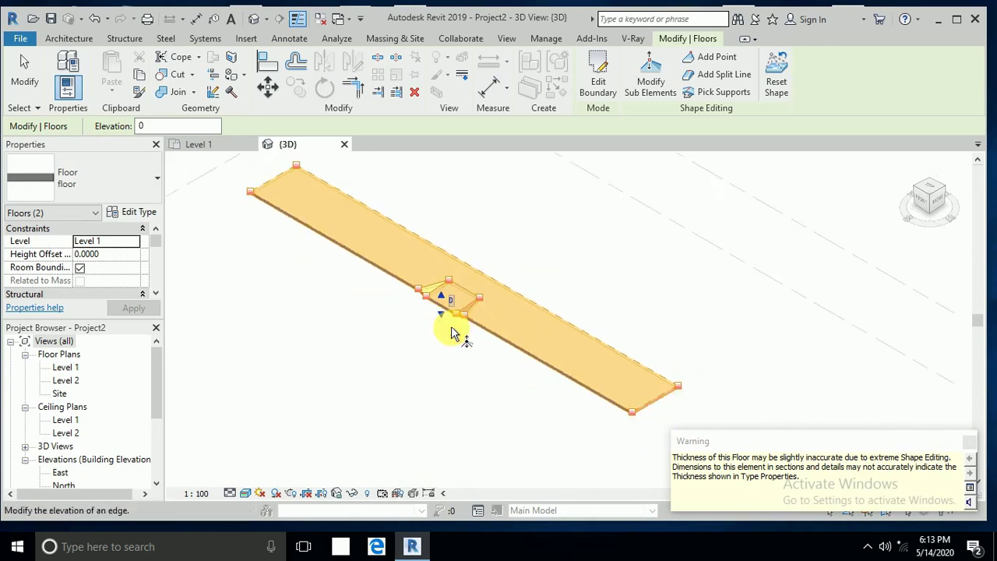
pyautogui.scroll(7, 442, 312)
pyautogui.scroll(2, 374, 234)
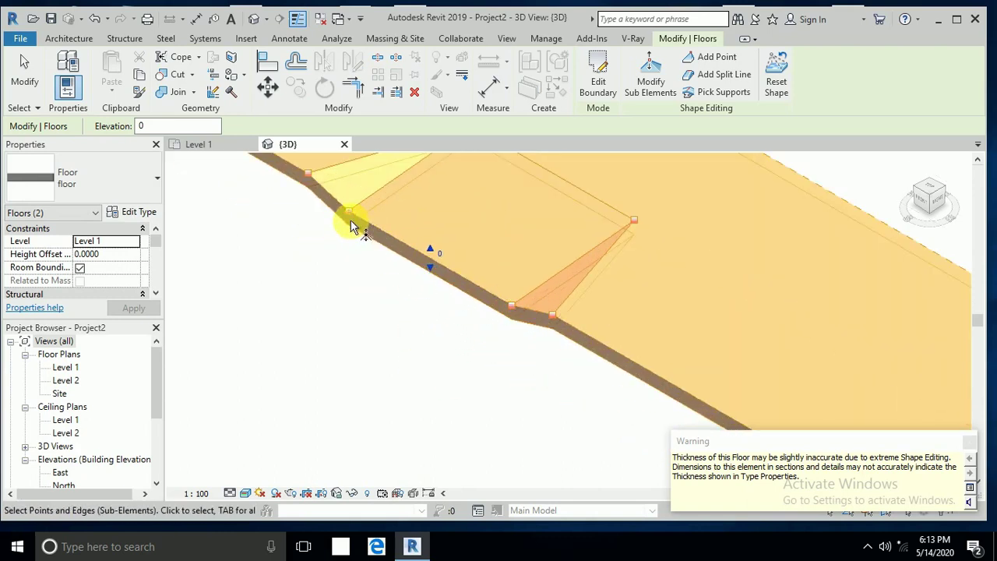
pyautogui.scroll(2, 312, 187)
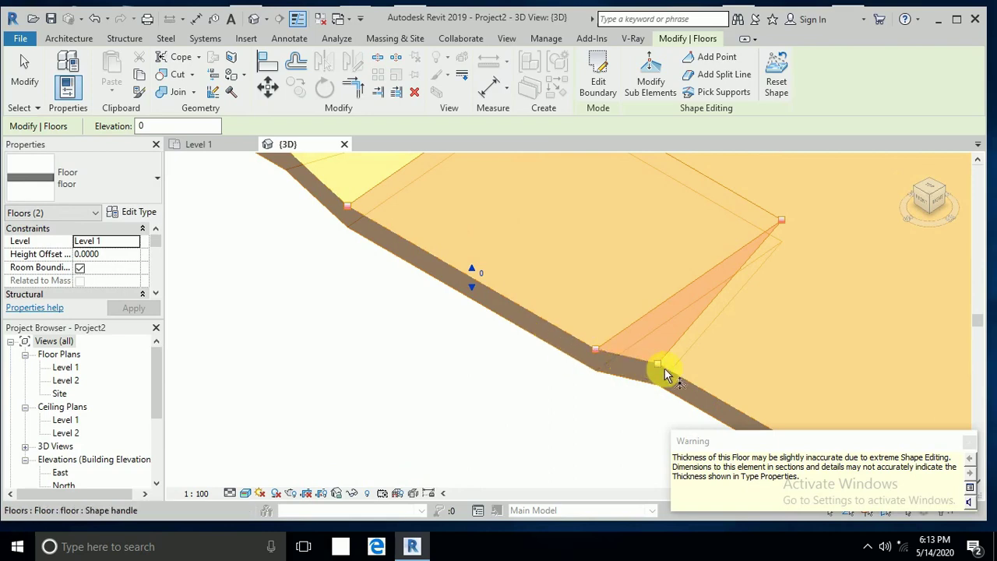
pyautogui.scroll(-1, 373, 278)
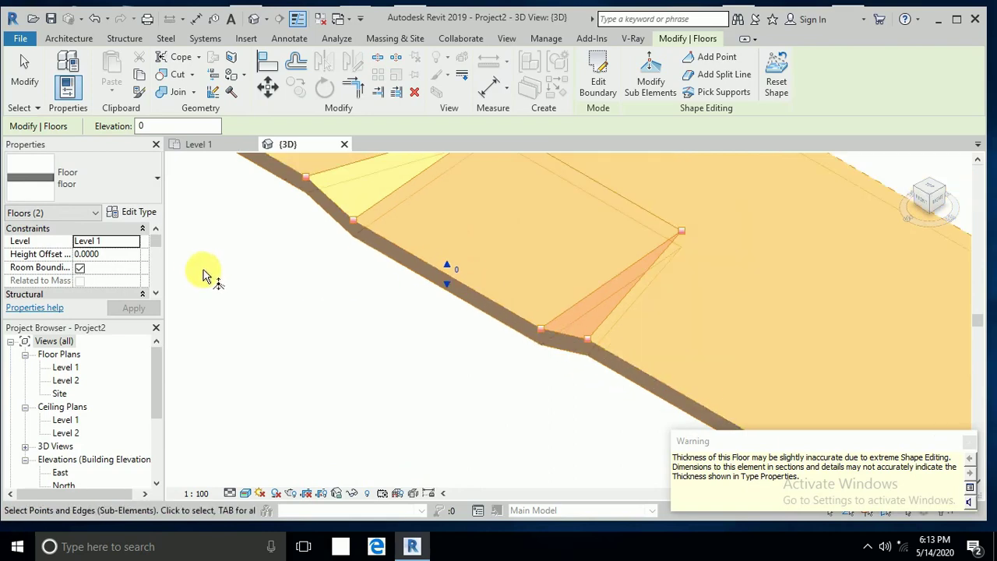
pyautogui.click(138, 214)
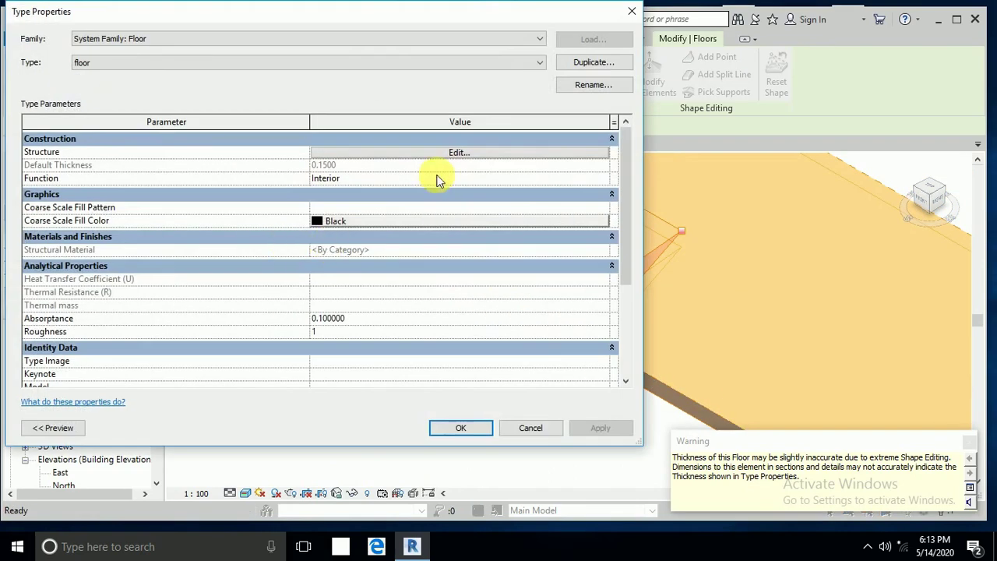
pyautogui.click(458, 152)
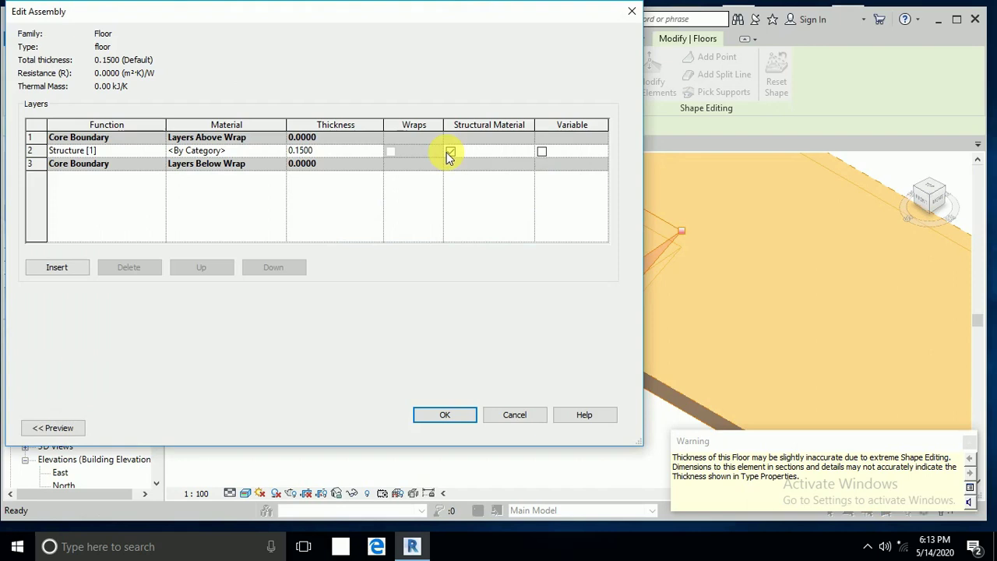
pyautogui.click(543, 151)
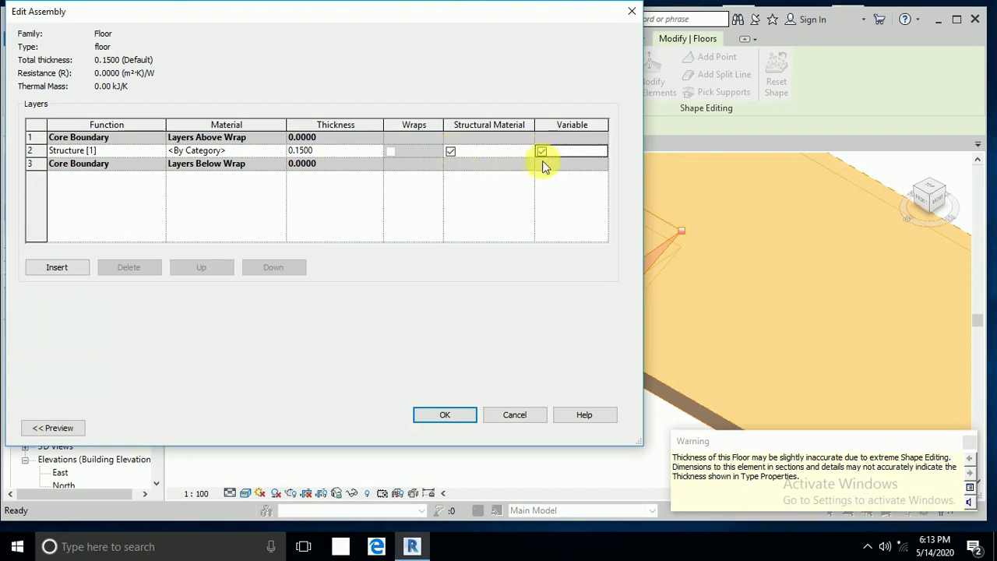
pyautogui.click(460, 419)
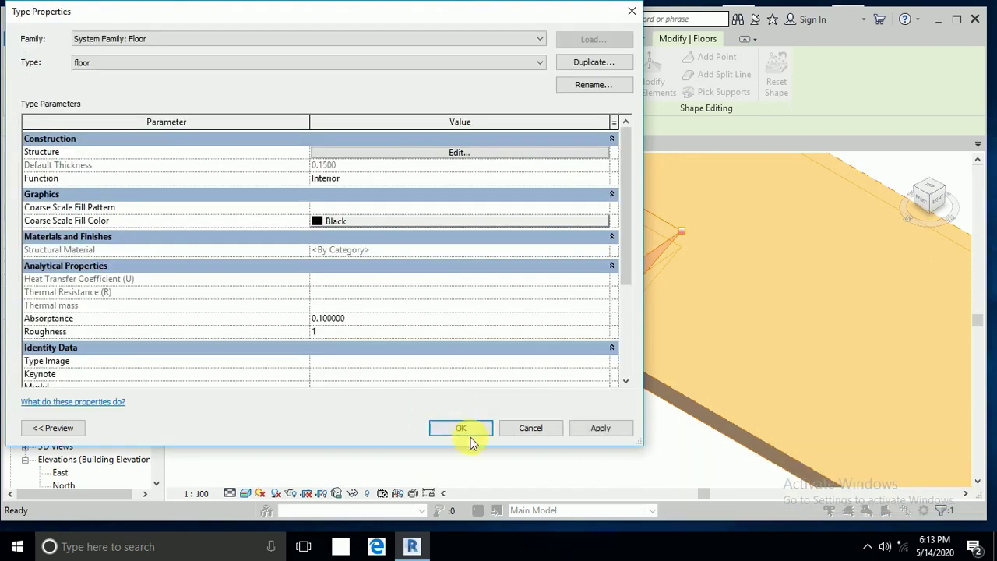
pyautogui.click(585, 428)
pyautogui.click(461, 427)
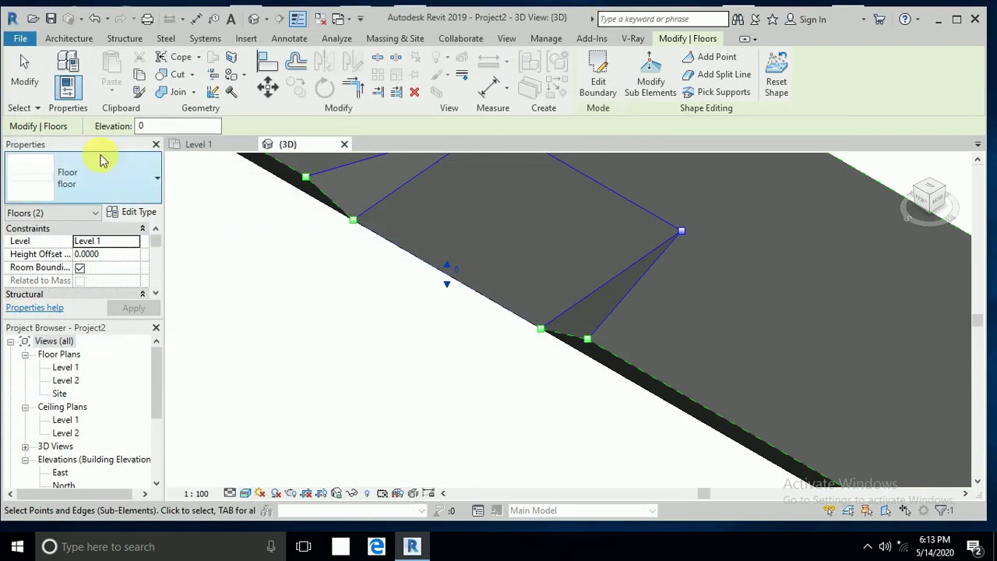
# Step: Finish the shape editing and set the 3D view's visual style to Wireframe to inspect the sloped cutout
pyautogui.click(28, 78)
pyautogui.click(288, 338)
pyautogui.keyDown('shift'); pyautogui.moveTo(288, 339); pyautogui.dragTo(414, 414, button='middle'); pyautogui.keyUp('shift')
pyautogui.scroll(-2, 587, 311)
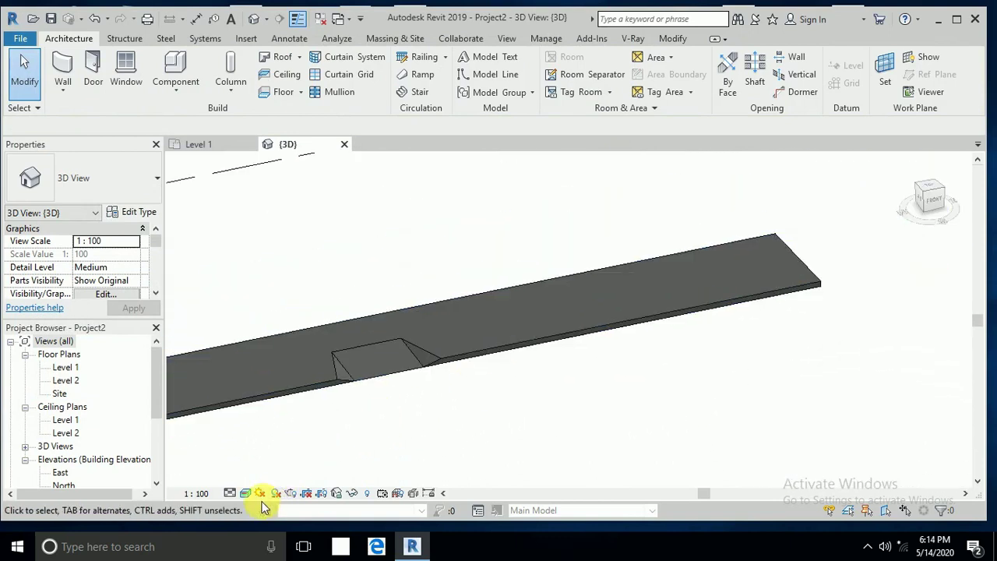
pyautogui.click(245, 494)
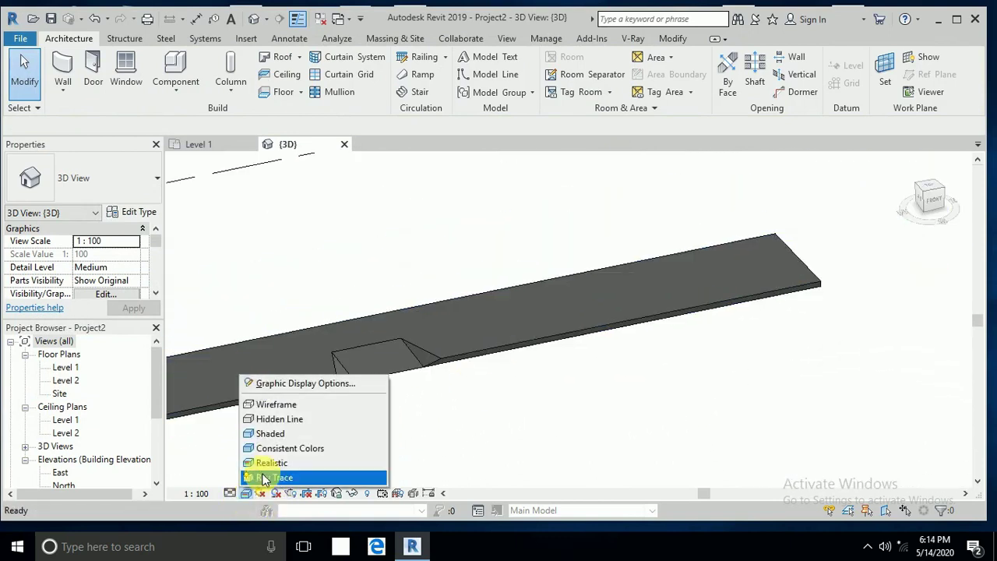
pyautogui.click(281, 404)
pyautogui.scroll(5, 528, 387)
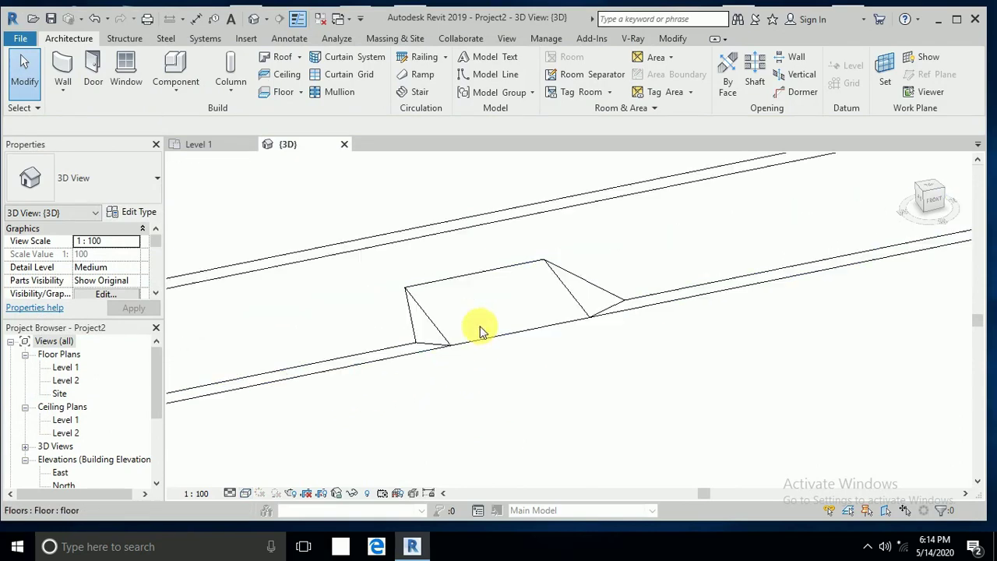
pyautogui.keyDown('shift'); pyautogui.moveTo(527, 372); pyautogui.dragTo(616, 349, button='middle'); pyautogui.keyUp('shift')
pyautogui.scroll(-4, 596, 348)
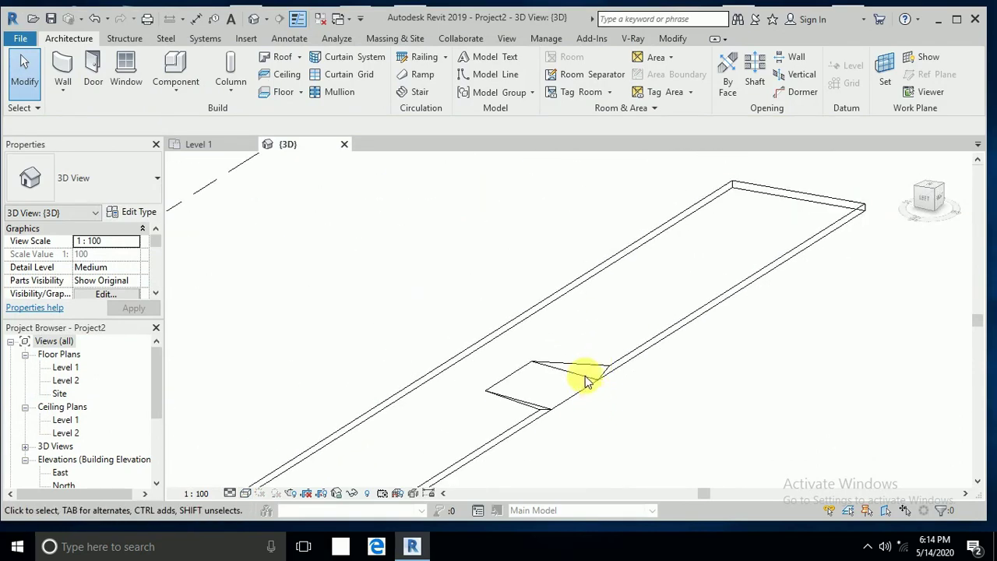
pyautogui.keyDown('shift'); pyautogui.moveTo(584, 379); pyautogui.dragTo(489, 382, button='middle'); pyautogui.keyUp('shift')
pyautogui.scroll(-2, 489, 382)
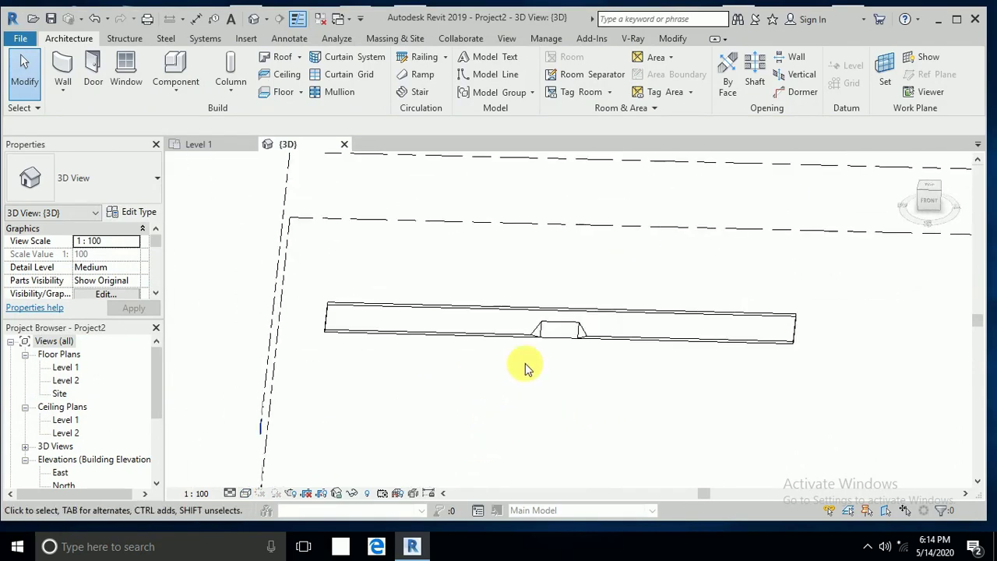
# Step: In the Level 1 plan, mirror a copy of the ramped floor below the original about a drawn horizontal axis
pyautogui.doubleClick(66, 369)
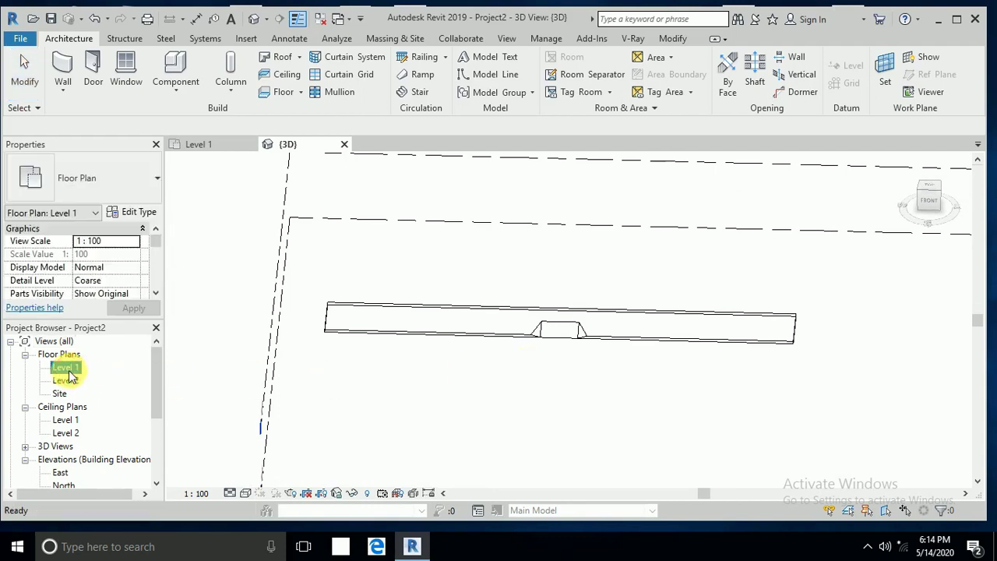
pyautogui.click(554, 334)
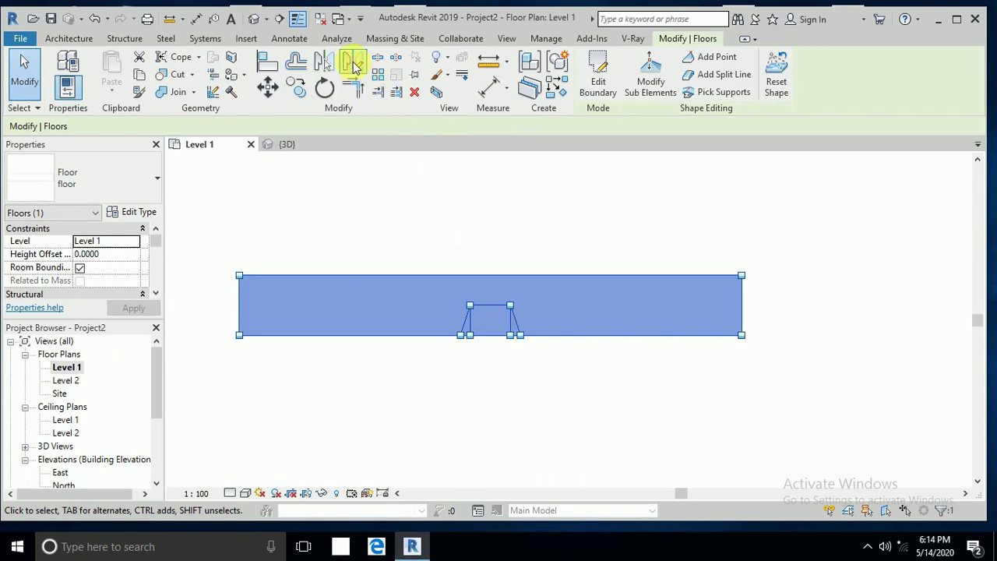
pyautogui.click(353, 65)
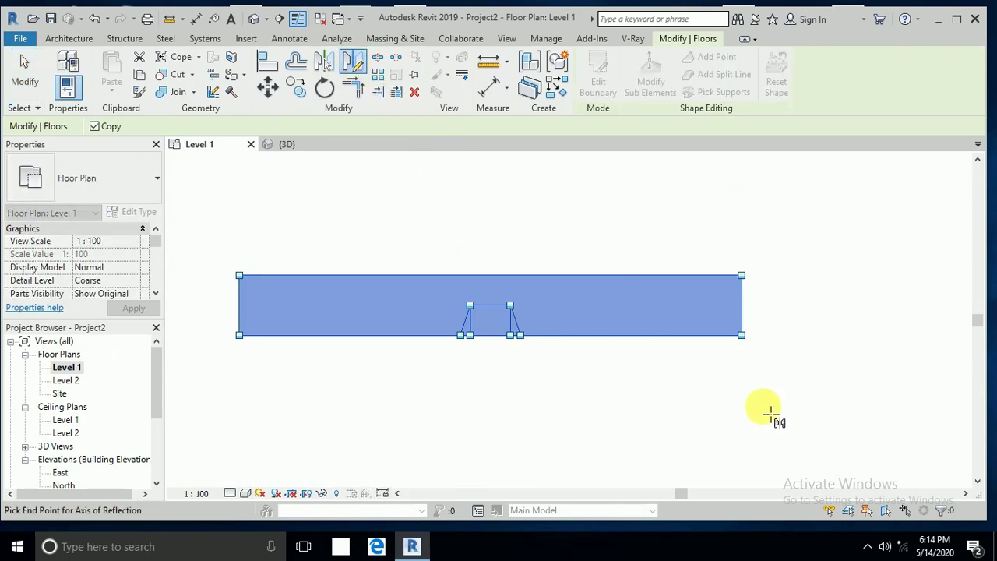
pyautogui.click(824, 407)
pyautogui.scroll(-2, 662, 384)
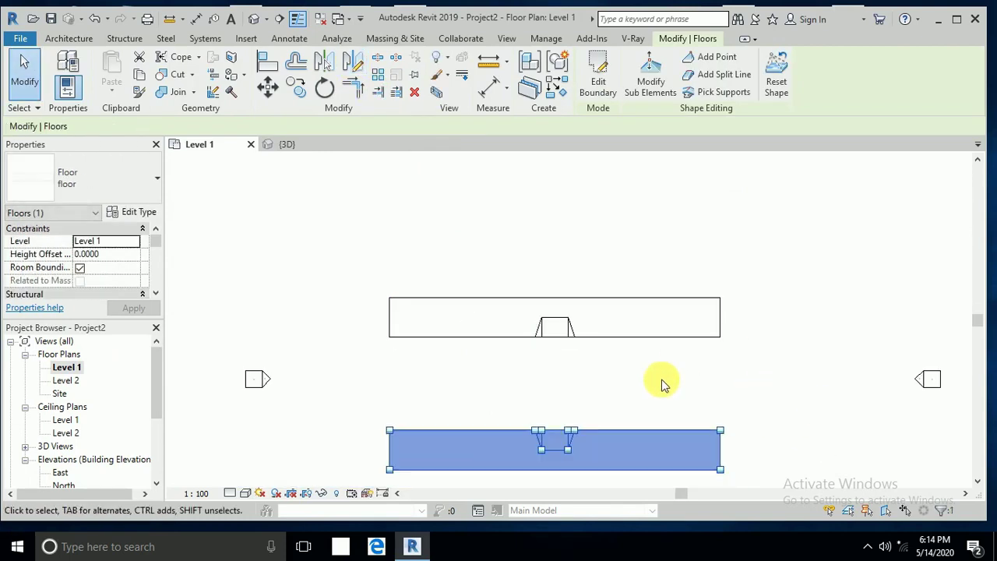
pyautogui.click(24, 70)
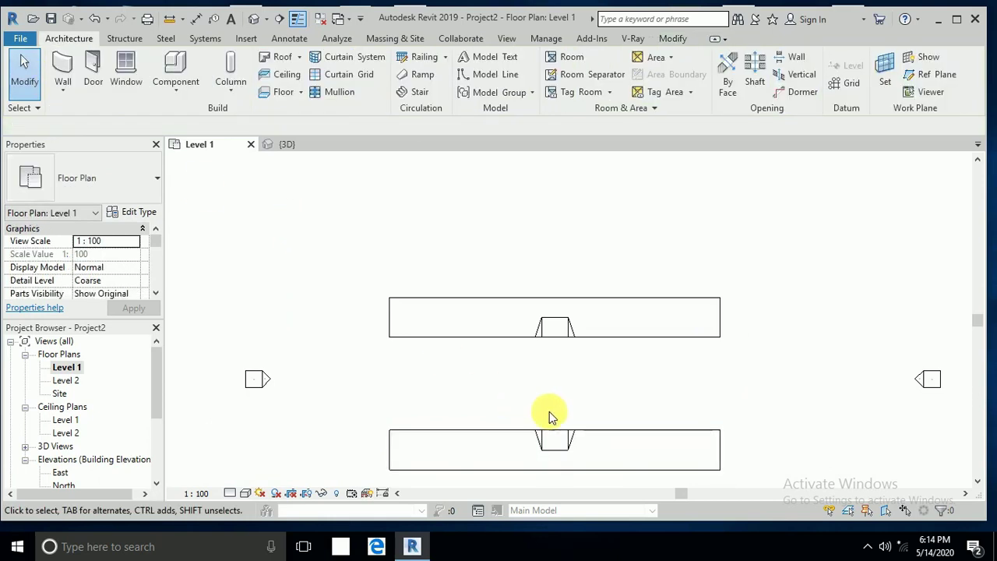
# Step: Begin a new floor and duplicate its current type under the name "floor 2"
pyautogui.scroll(1, 549, 414)
pyautogui.moveTo(550, 413); pyautogui.dragTo(528, 326, button='middle')
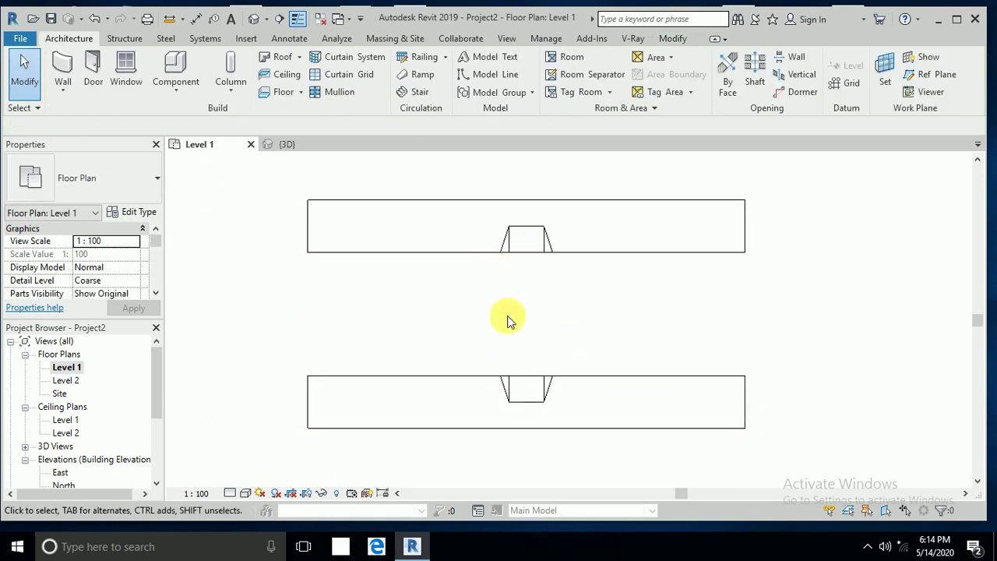
pyautogui.click(281, 93)
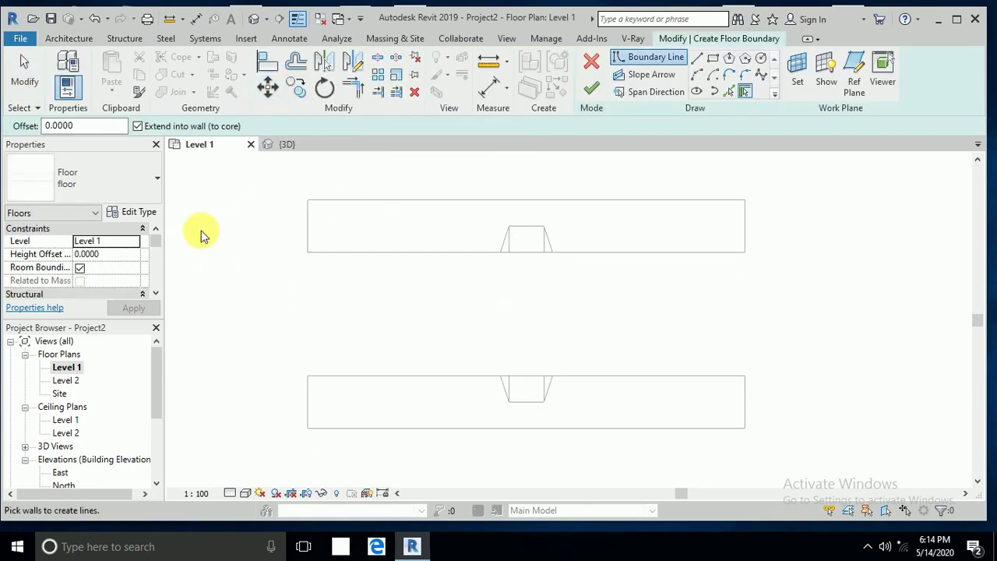
pyautogui.click(140, 213)
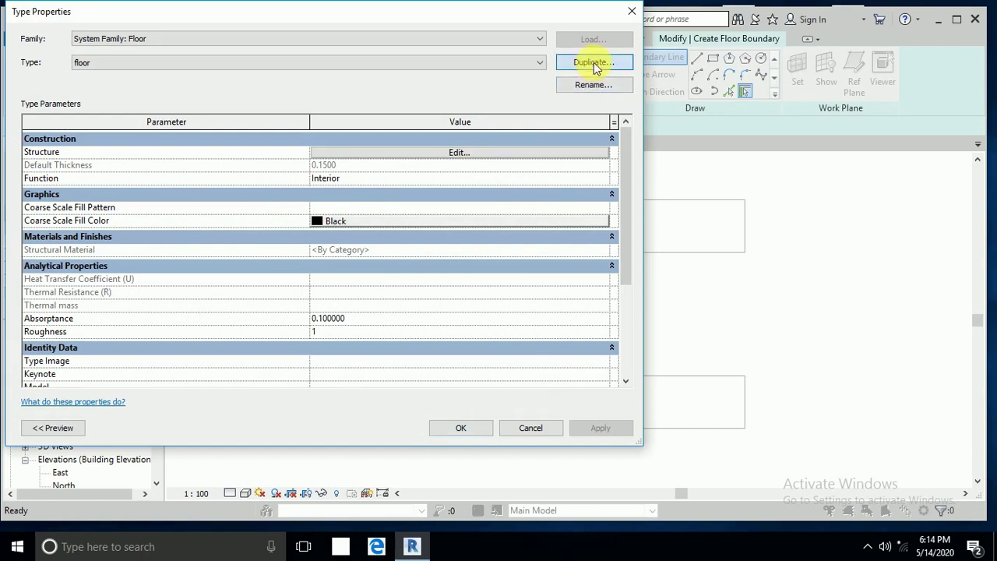
pyautogui.click(596, 68)
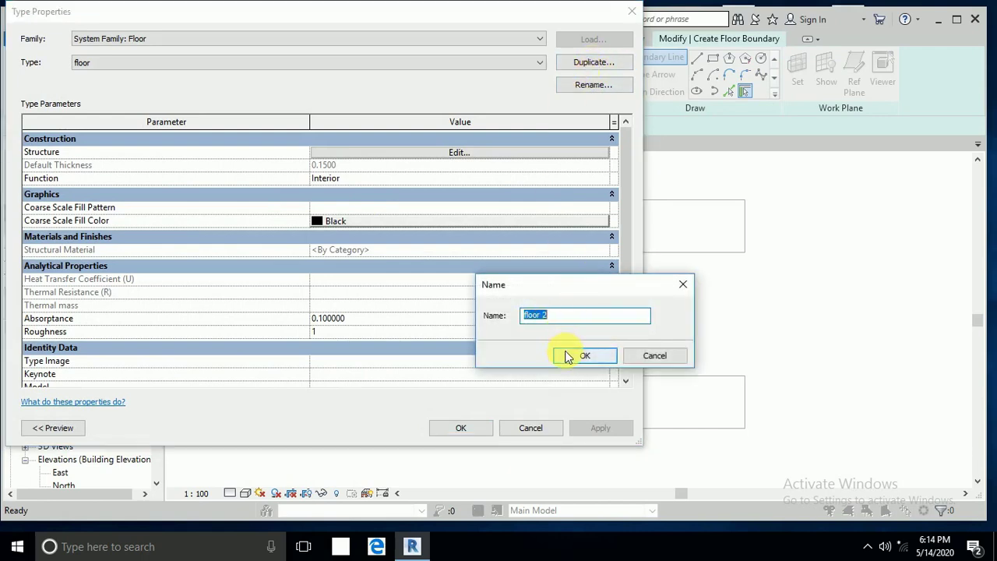
pyautogui.click(585, 355)
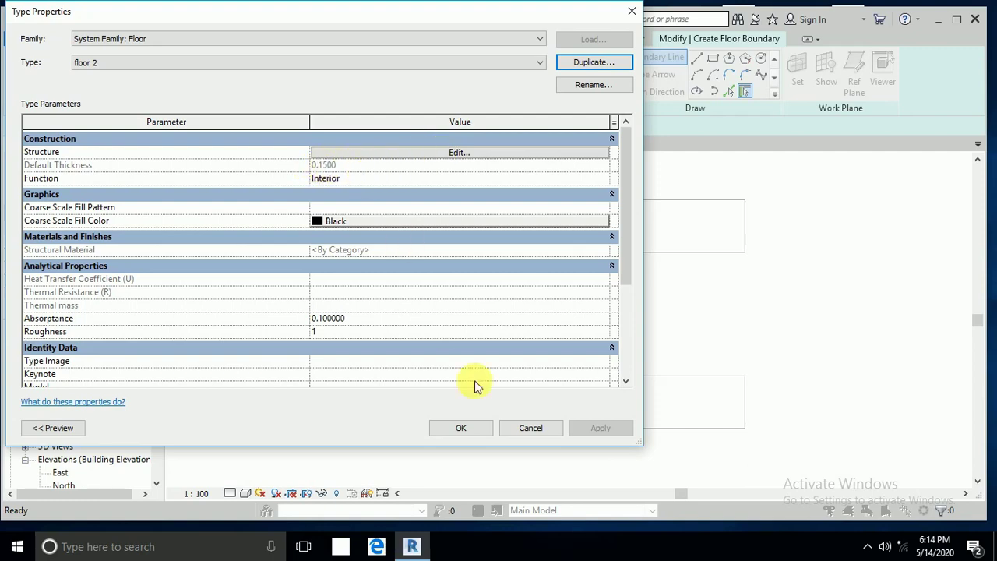
pyautogui.click(463, 429)
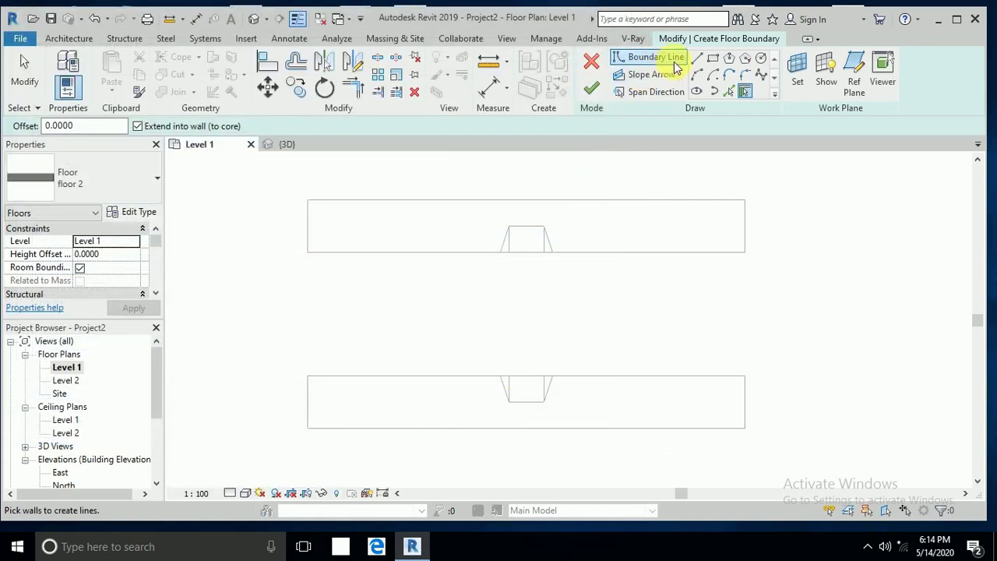
# Step: Sketch a rectangular floor boundary about 3 by 7.03 joining the two facing ramps' outer corners and finish the floor
pyautogui.click(710, 62)
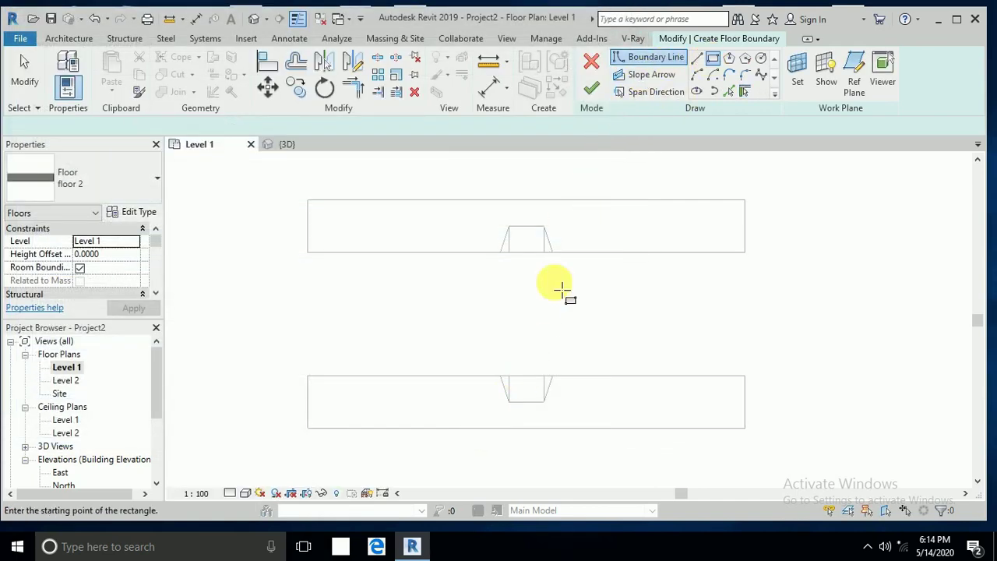
pyautogui.click(501, 253)
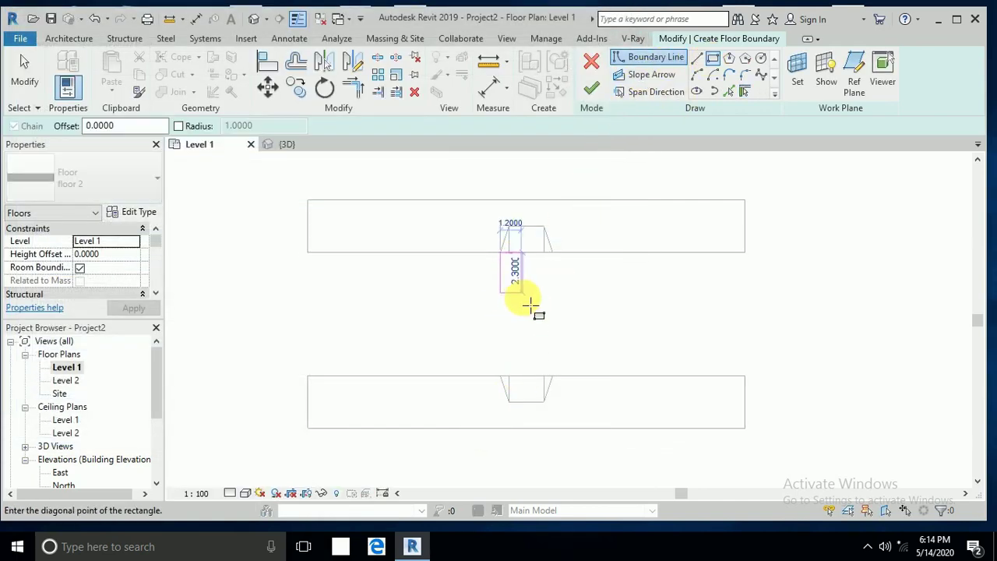
pyautogui.click(553, 377)
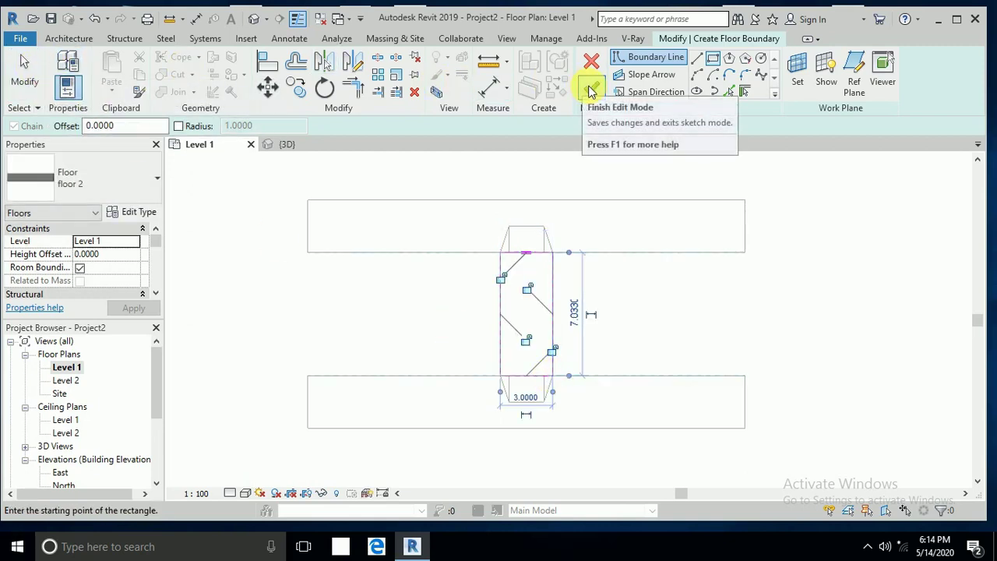
pyautogui.scroll(3, 535, 279)
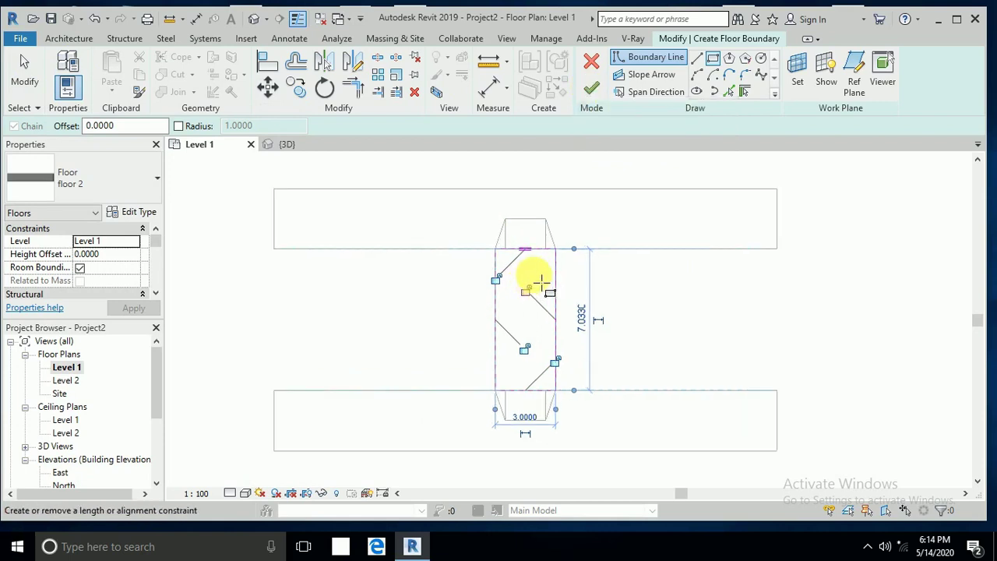
pyautogui.click(592, 85)
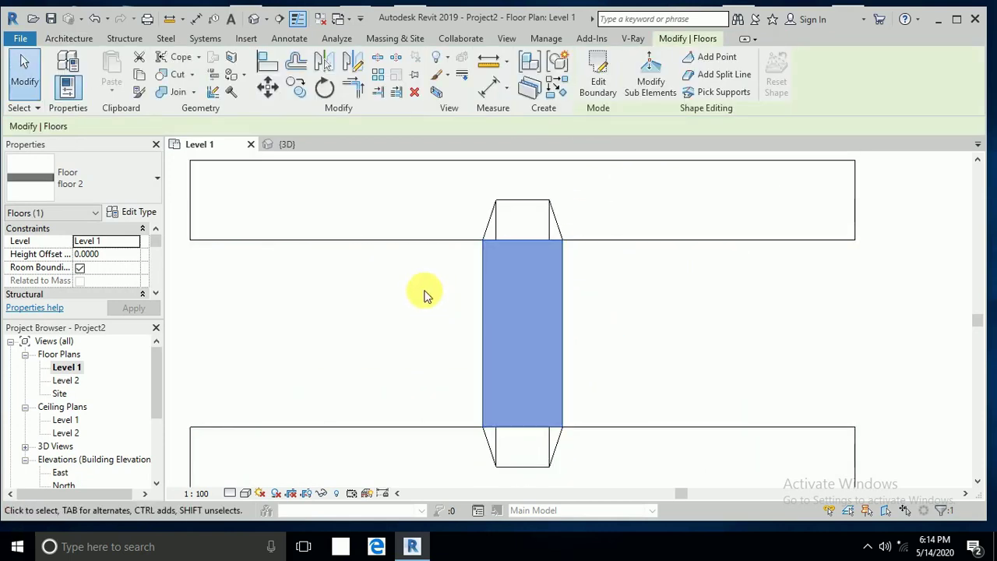
# Step: Open the default 3D view and set its visual style to Shaded
pyautogui.click(254, 19)
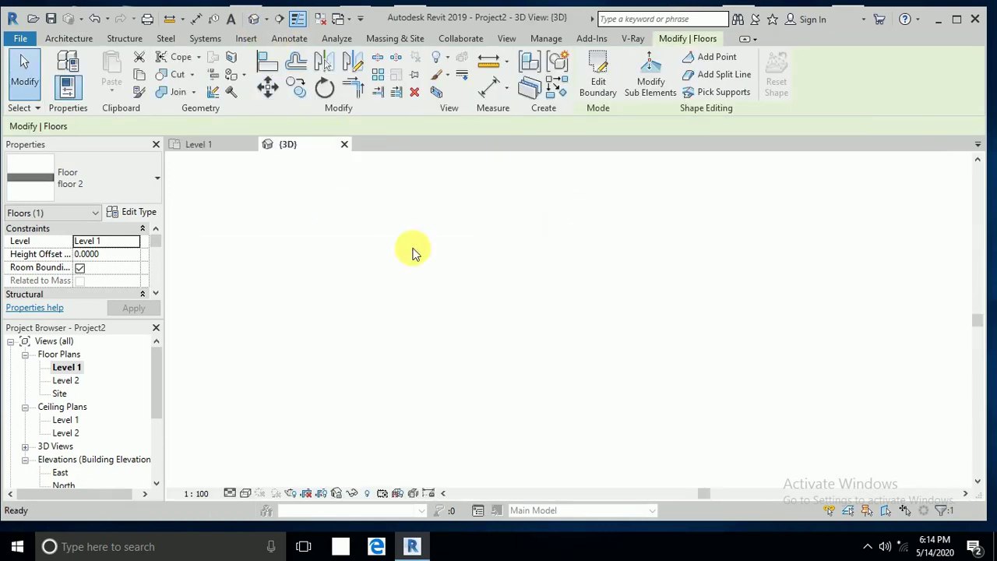
pyautogui.scroll(2, 514, 370)
pyautogui.moveTo(510, 373); pyautogui.dragTo(534, 385, button='middle')
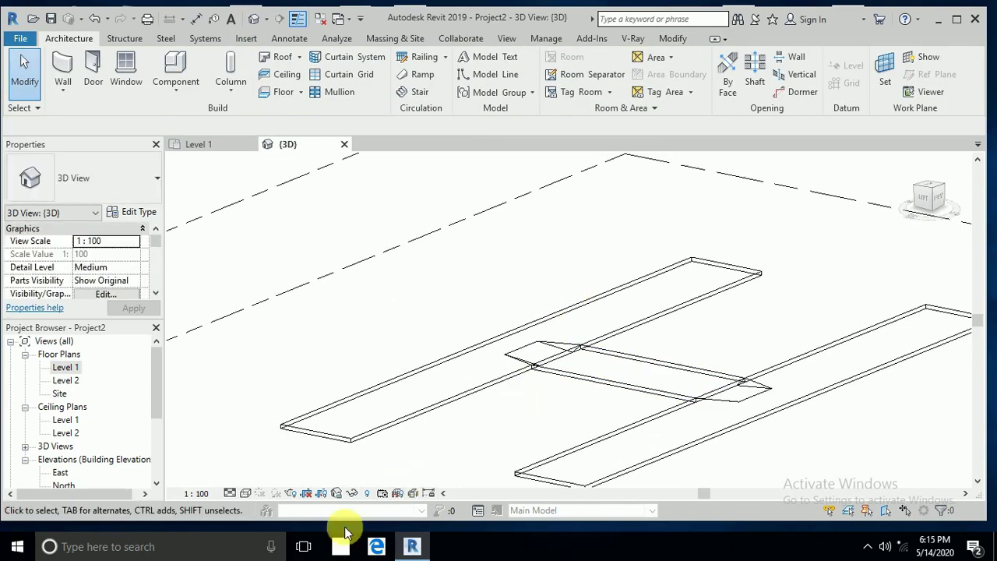
pyautogui.click(252, 496)
pyautogui.click(266, 433)
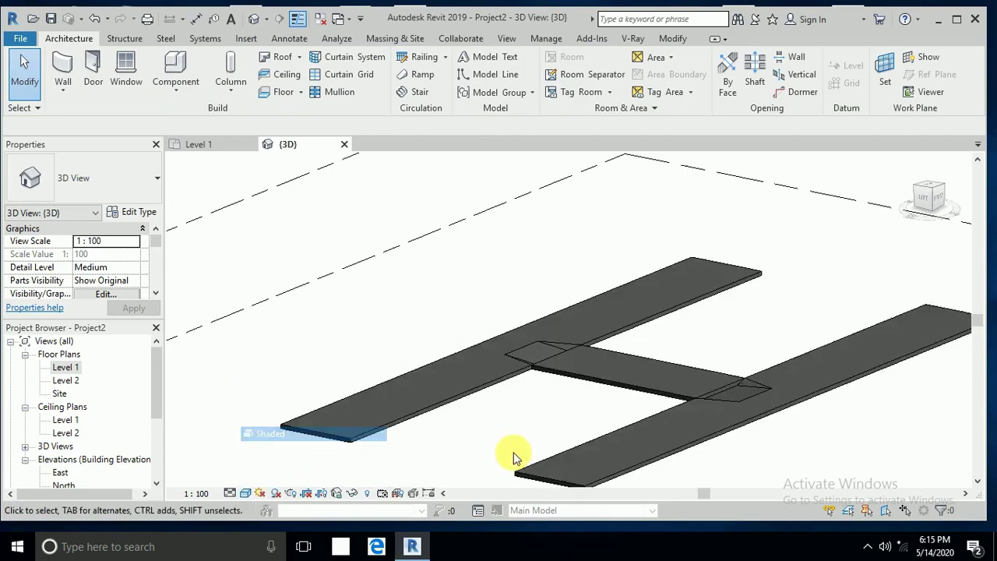
# Step: Set the connecting floor's height offset from Level 1 to -0.15 and deselect it
pyautogui.scroll(8, 588, 387)
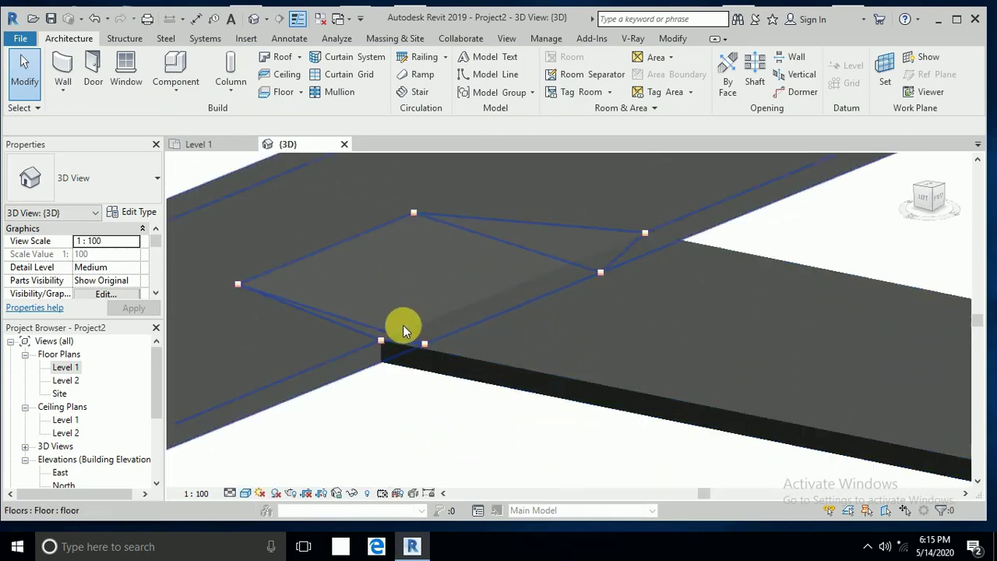
pyautogui.keyDown('shift'); pyautogui.moveTo(451, 325); pyautogui.dragTo(562, 289, button='middle'); pyautogui.keyUp('shift')
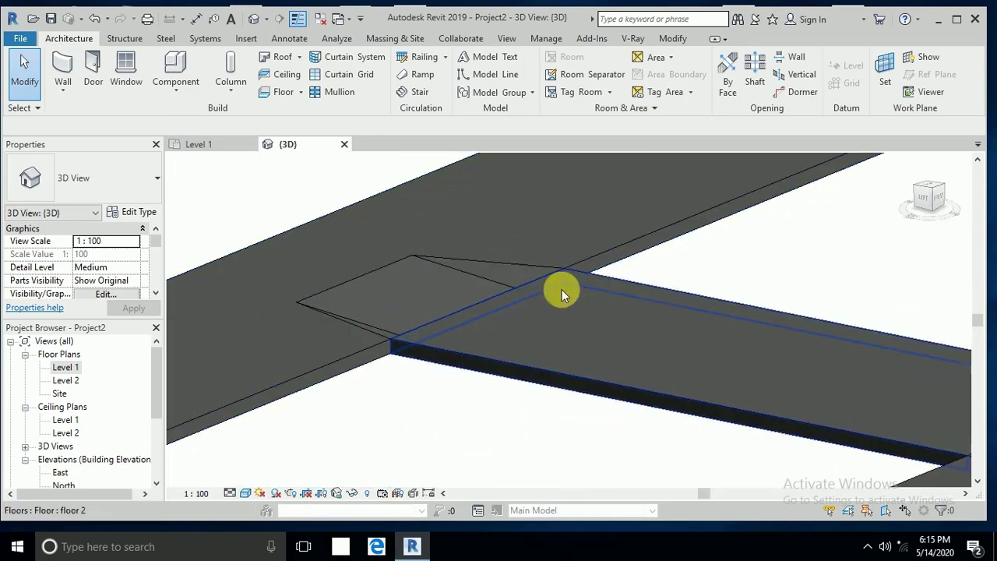
pyautogui.click(543, 335)
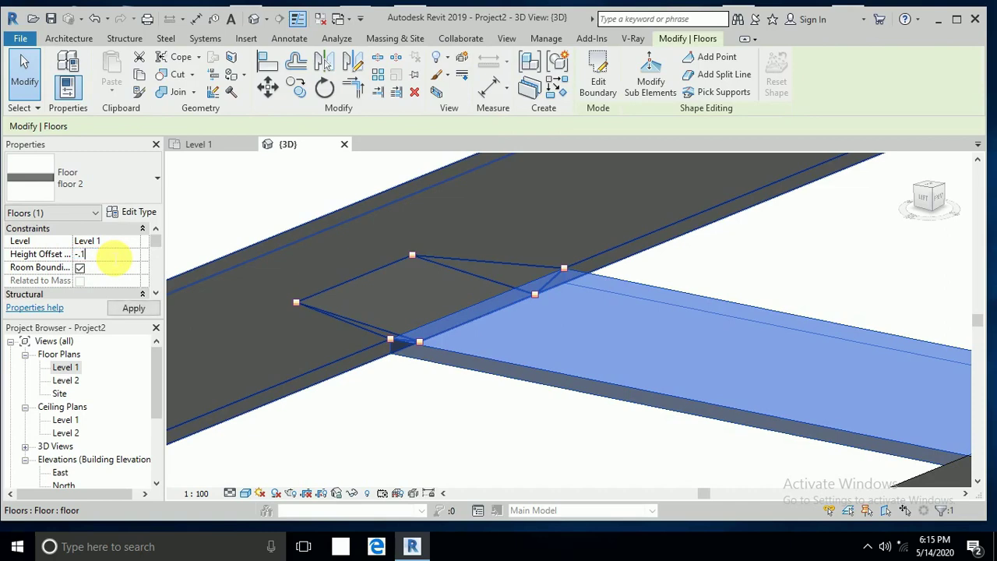
pyautogui.press('Return')
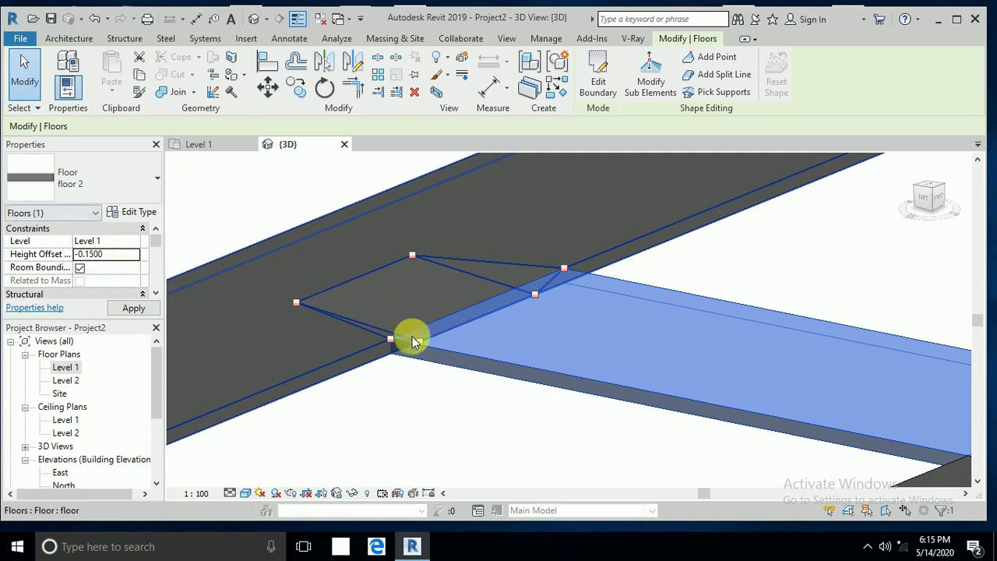
pyautogui.press('Escape')
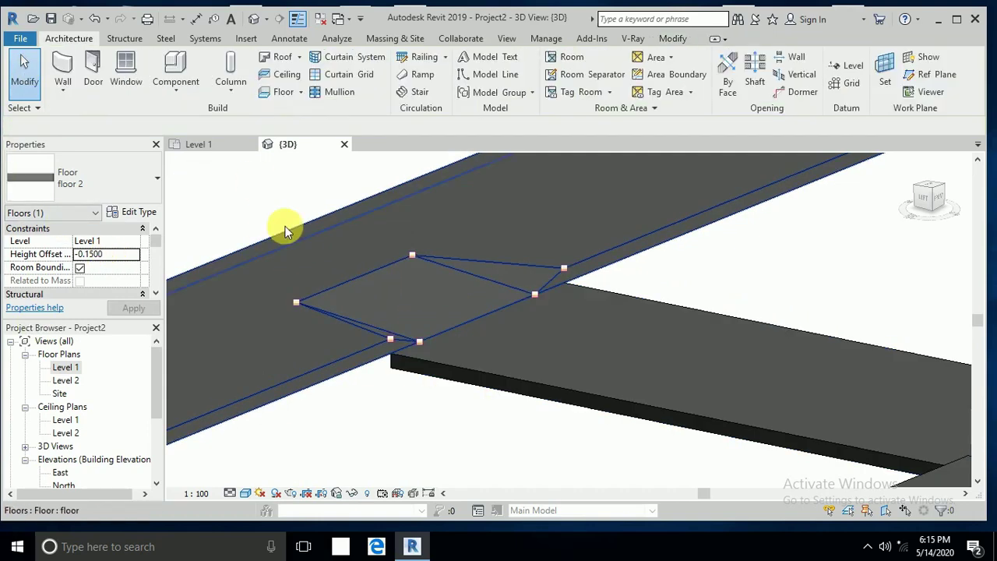
pyautogui.press('Escape')
pyautogui.scroll(-3, 639, 339)
pyautogui.scroll(2, 631, 341)
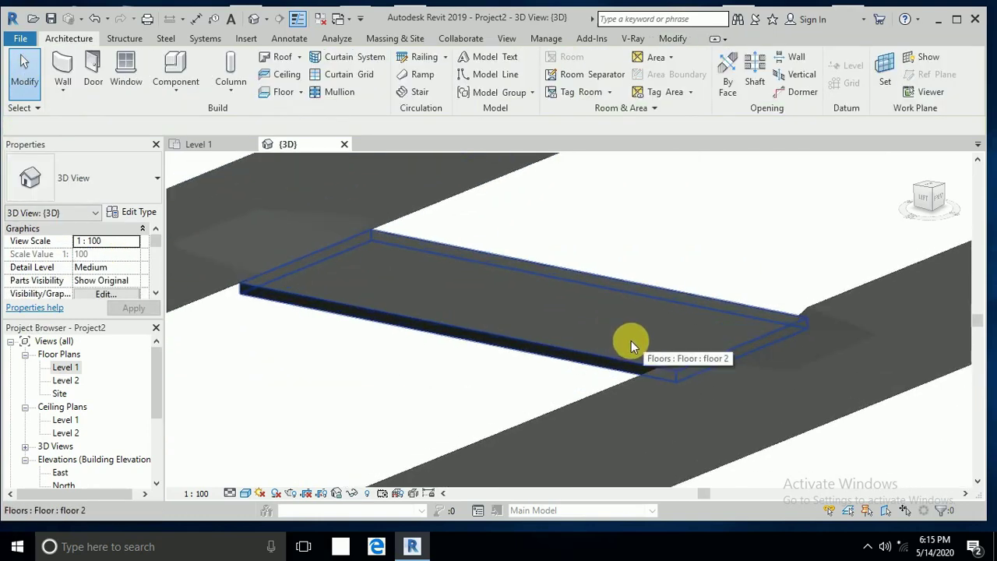
pyautogui.scroll(1, 463, 219)
pyautogui.moveTo(462, 218); pyautogui.dragTo(557, 272, button='middle')
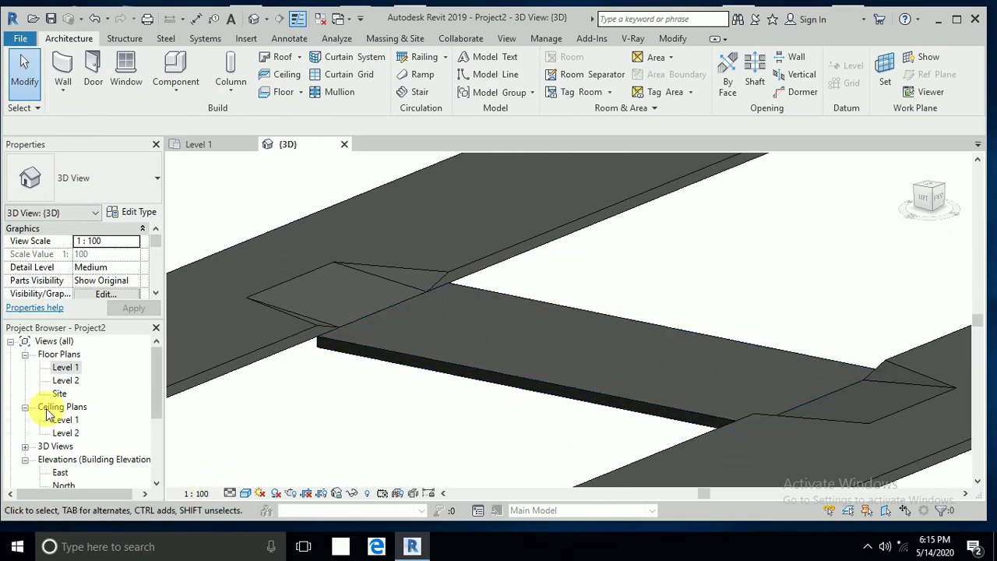
# Step: In the Level 1 plan, edit the connecting floor's boundary and sketch a lengthwise centre line between its short edges' midpoints
pyautogui.doubleClick(62, 366)
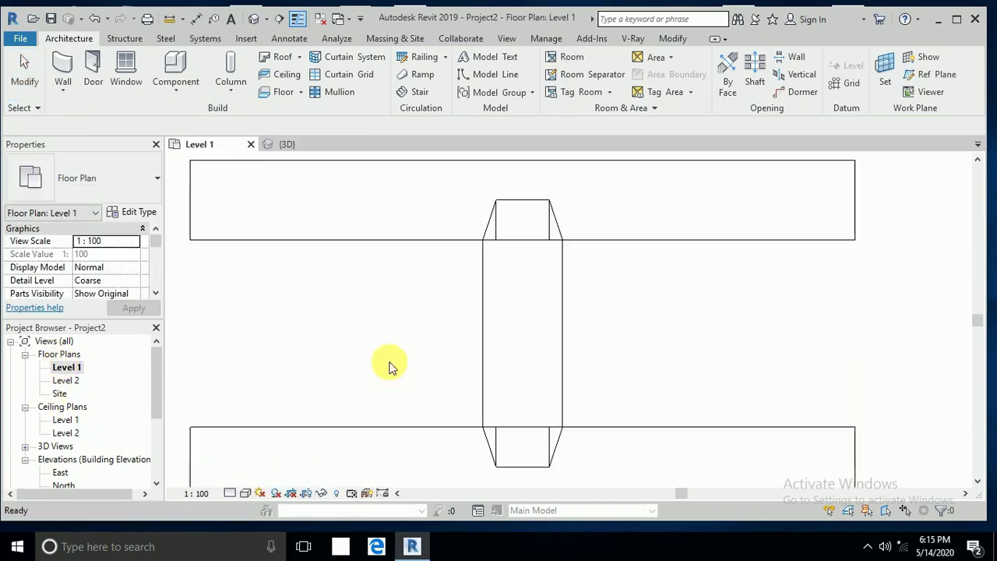
pyautogui.click(563, 316)
pyautogui.click(674, 167)
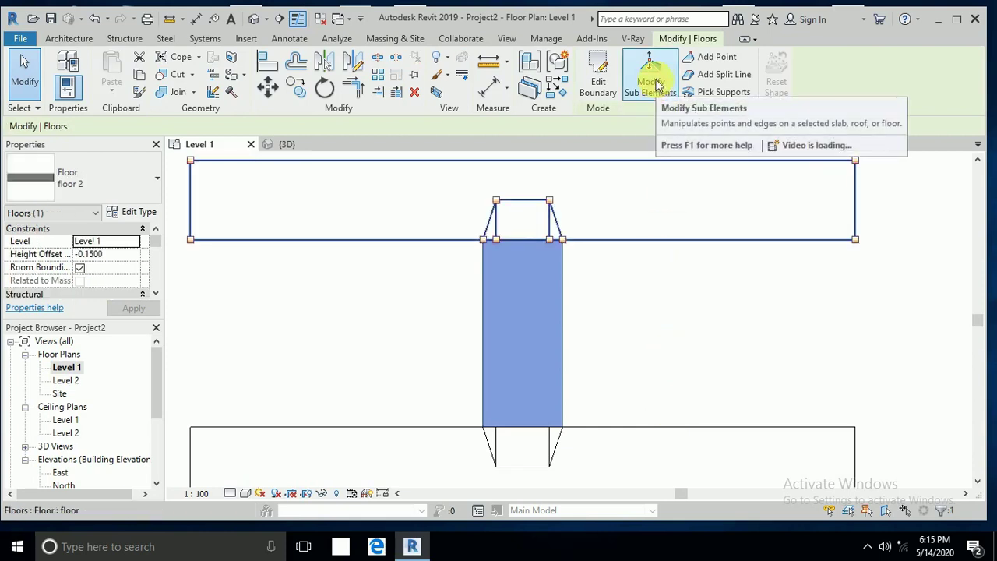
pyautogui.click(606, 84)
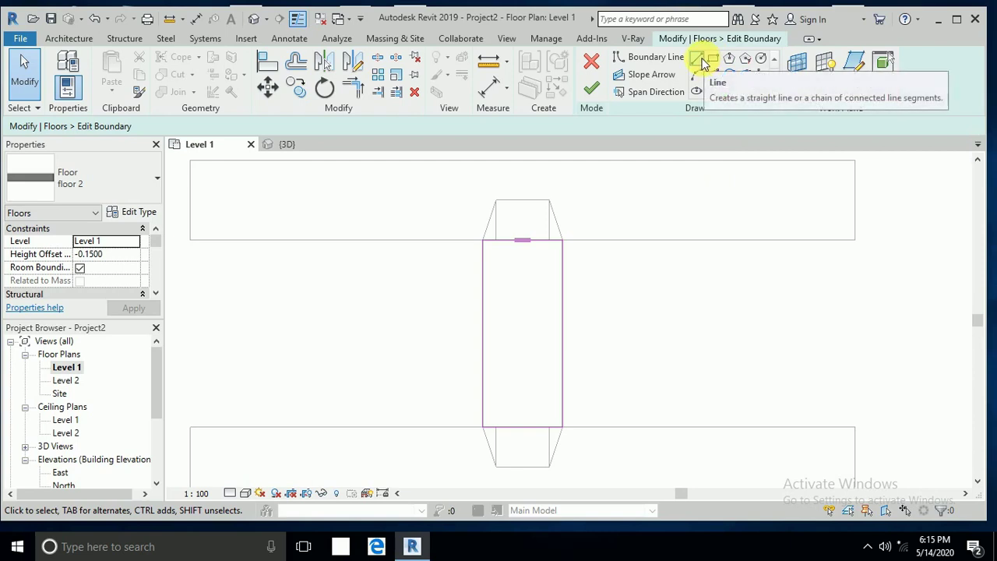
pyautogui.click(697, 60)
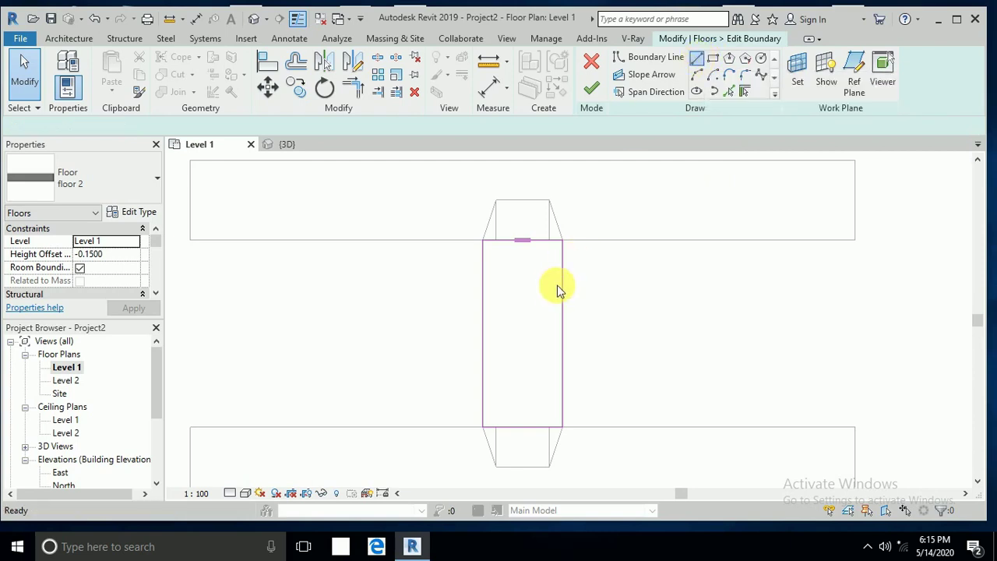
pyautogui.click(529, 248)
pyautogui.click(525, 428)
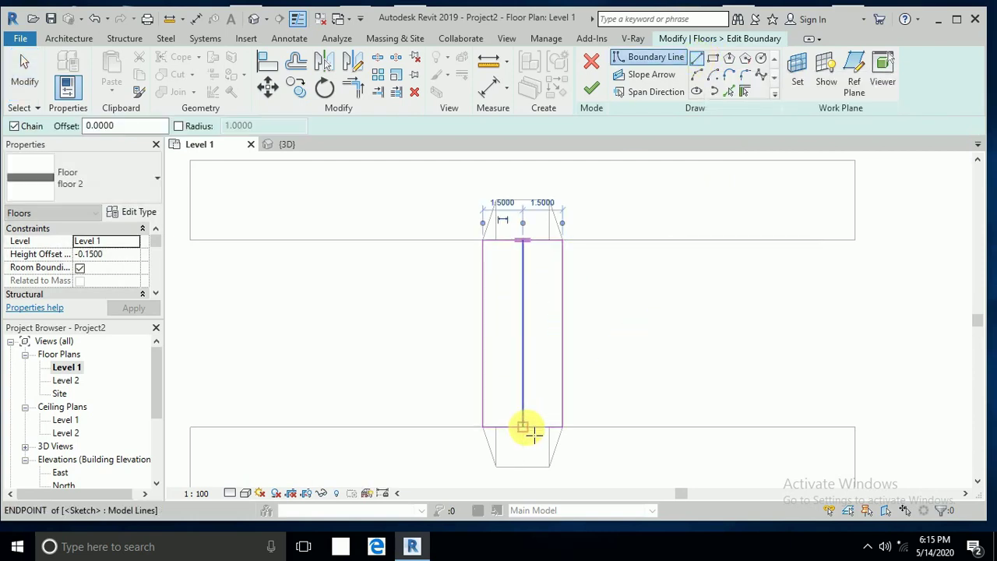
pyautogui.press('Escape')
pyautogui.press('Escape')
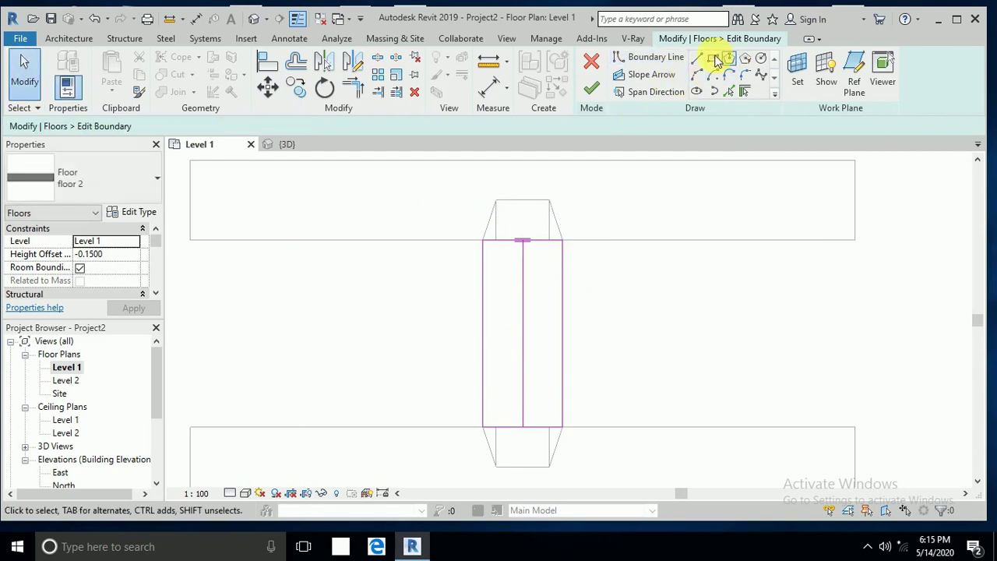
# Step: Sketch a rectangular opening about 0.3 high inside the connecting floor's boundary, about 0.25 below its upper edge and nearly its full width
pyautogui.click(713, 59)
pyautogui.scroll(3, 508, 261)
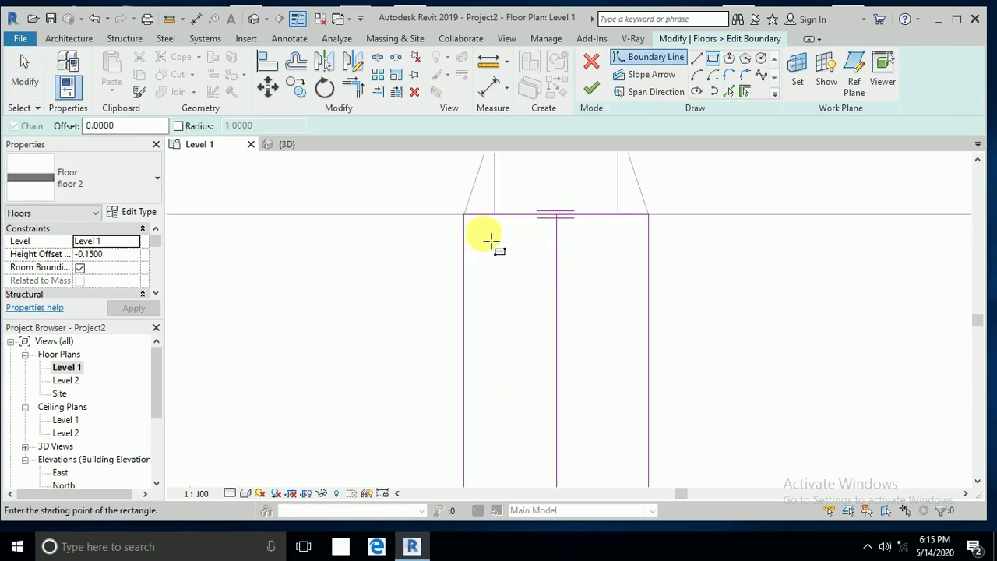
pyautogui.click(484, 238)
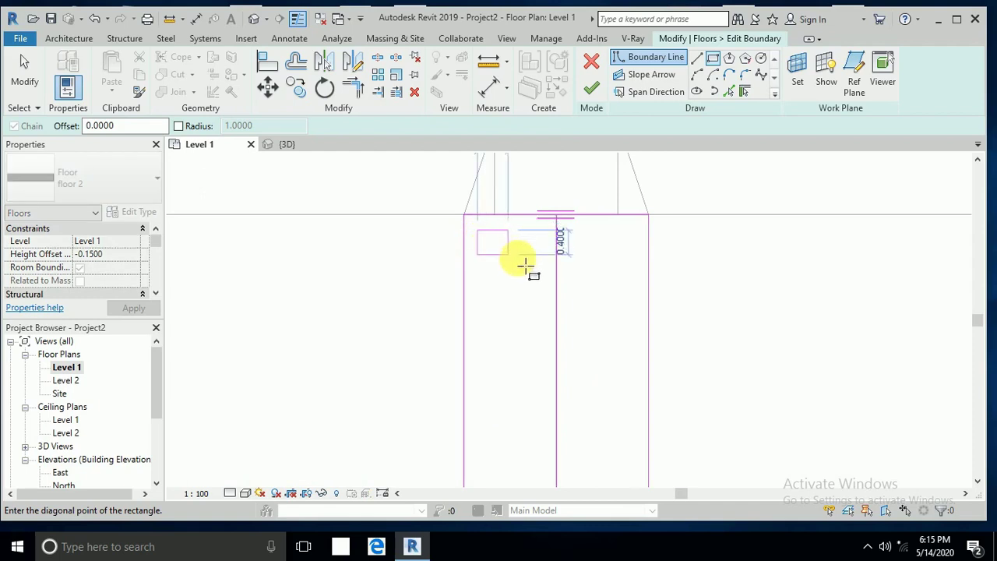
pyautogui.click(631, 248)
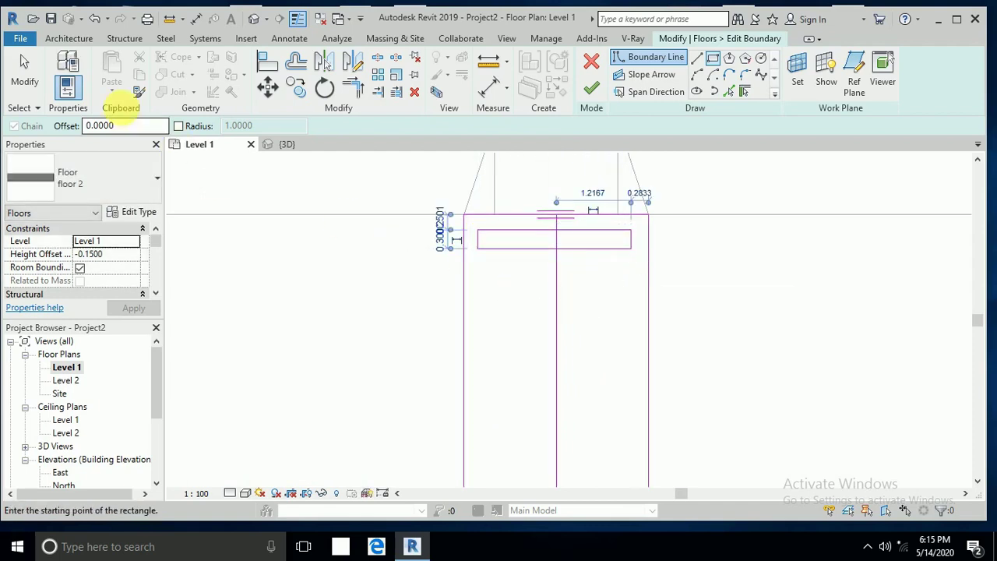
pyautogui.press('Escape')
pyautogui.press('Escape')
# Step: Copy the rectangular opening four times straight down the connecting floor, using multiple copies spaced about 0.5 to 0.7 apart
pyautogui.moveTo(438, 227); pyautogui.dragTo(667, 277)
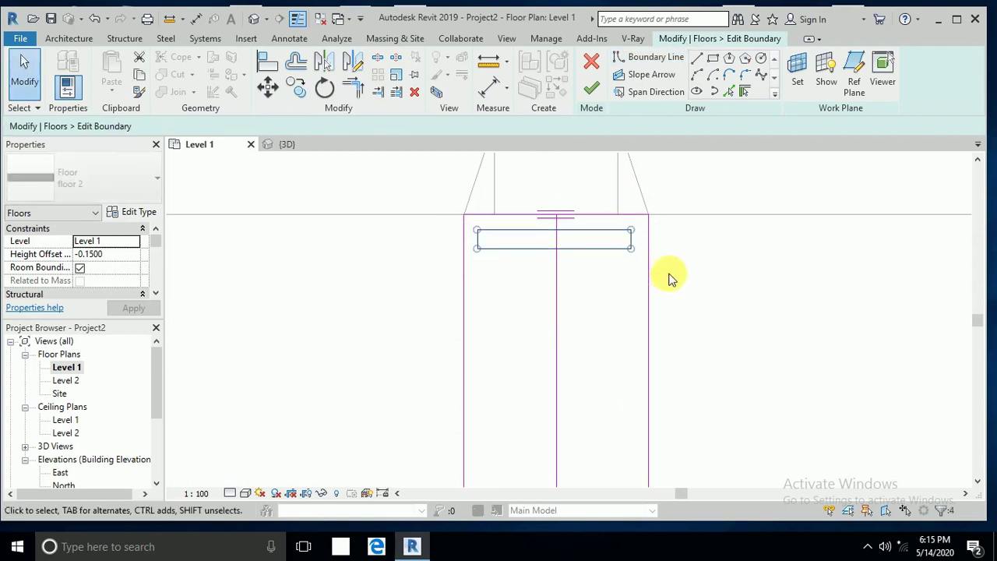
pyautogui.click(300, 90)
pyautogui.click(269, 127)
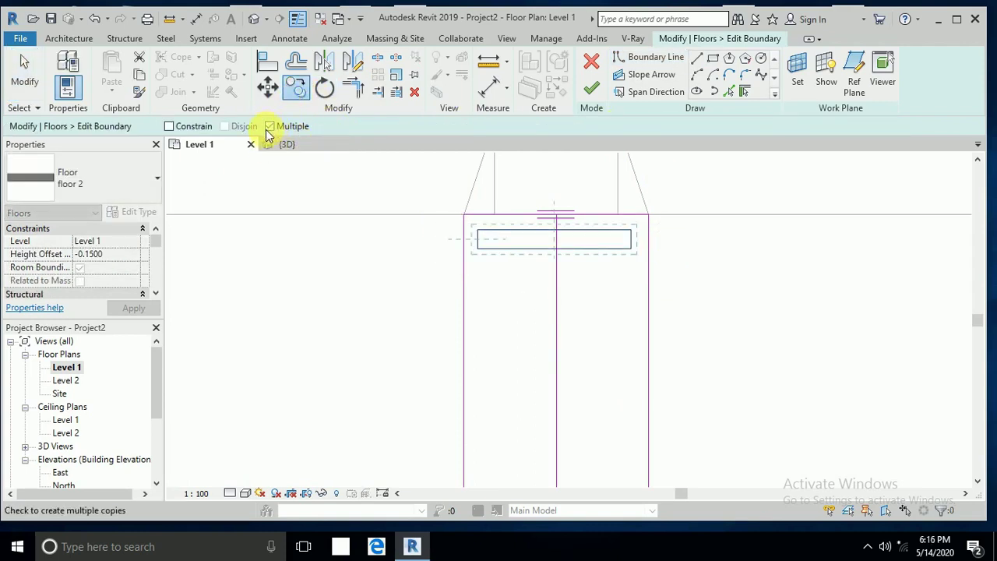
pyautogui.click(631, 248)
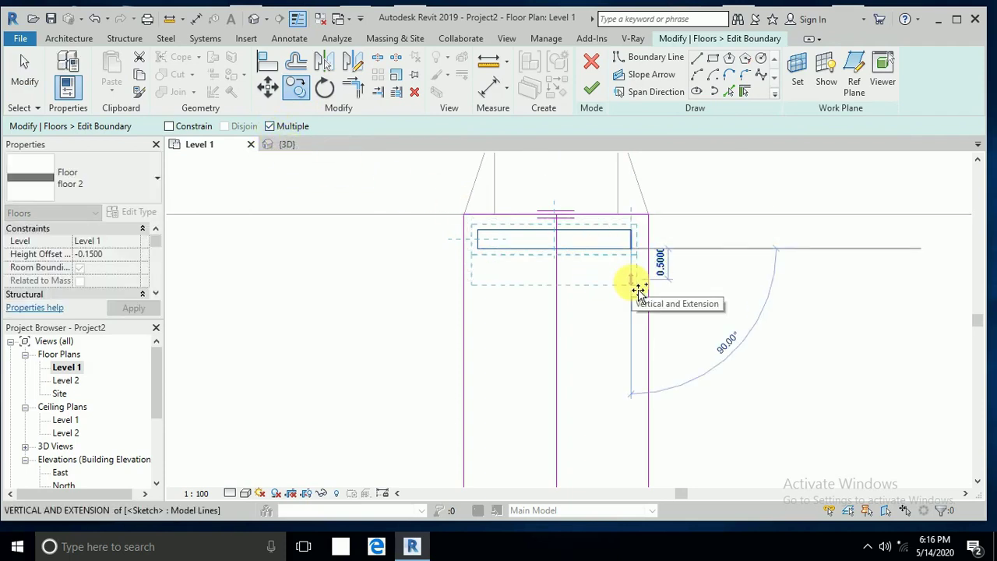
pyautogui.click(637, 289)
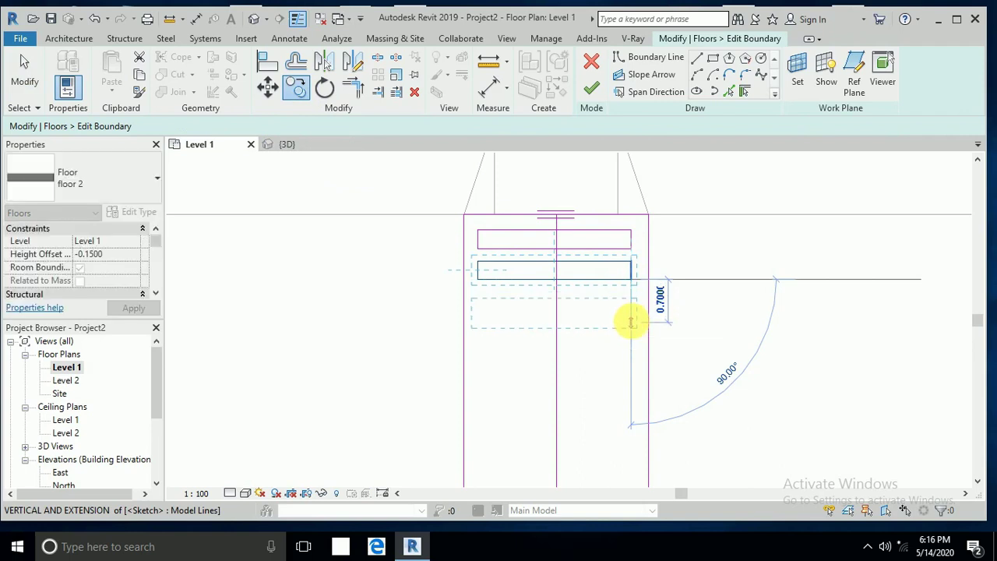
pyautogui.click(633, 323)
pyautogui.click(640, 365)
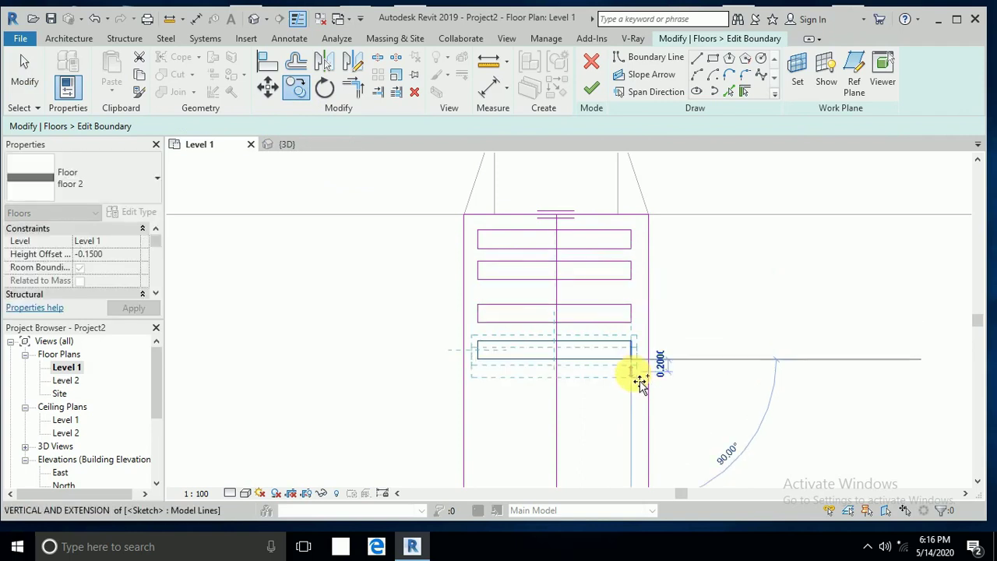
pyautogui.click(640, 405)
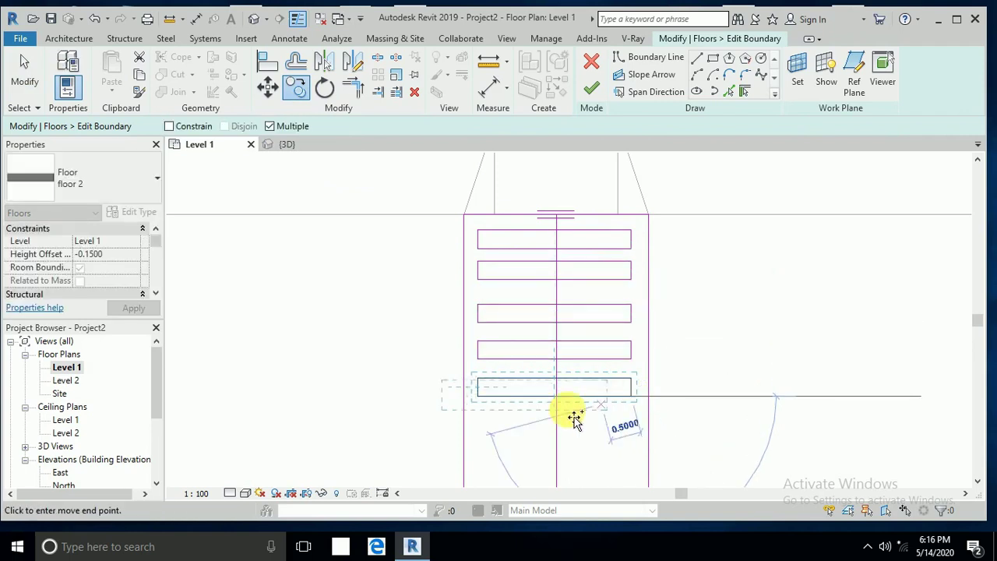
pyautogui.scroll(-2, 522, 294)
pyautogui.scroll(-3, 573, 242)
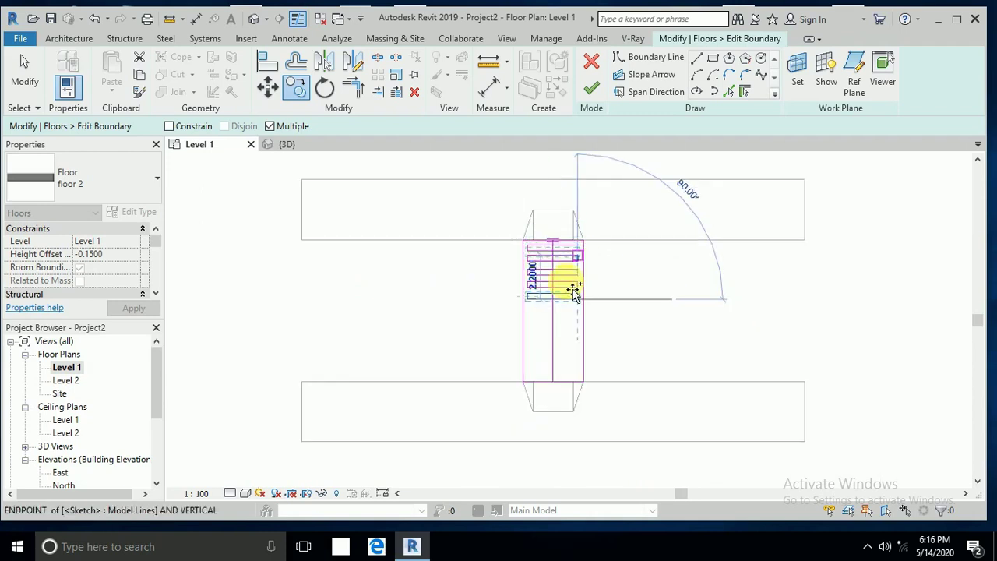
pyautogui.click(25, 71)
# Step: Mirror the five rectangular openings as copies about a horizontal axis drawn across the connecting floor's mid-length
pyautogui.scroll(3, 507, 276)
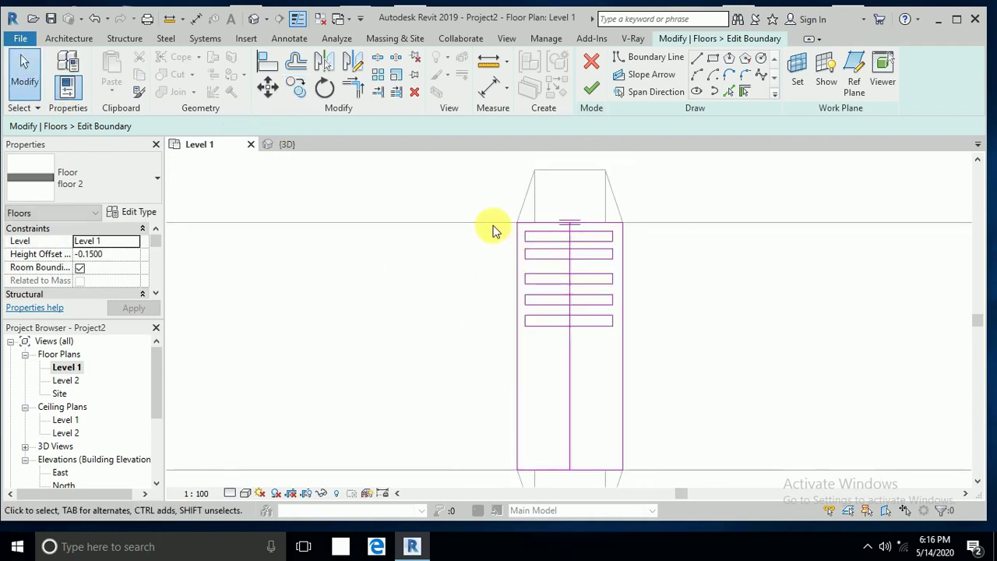
pyautogui.moveTo(494, 226); pyautogui.dragTo(652, 338)
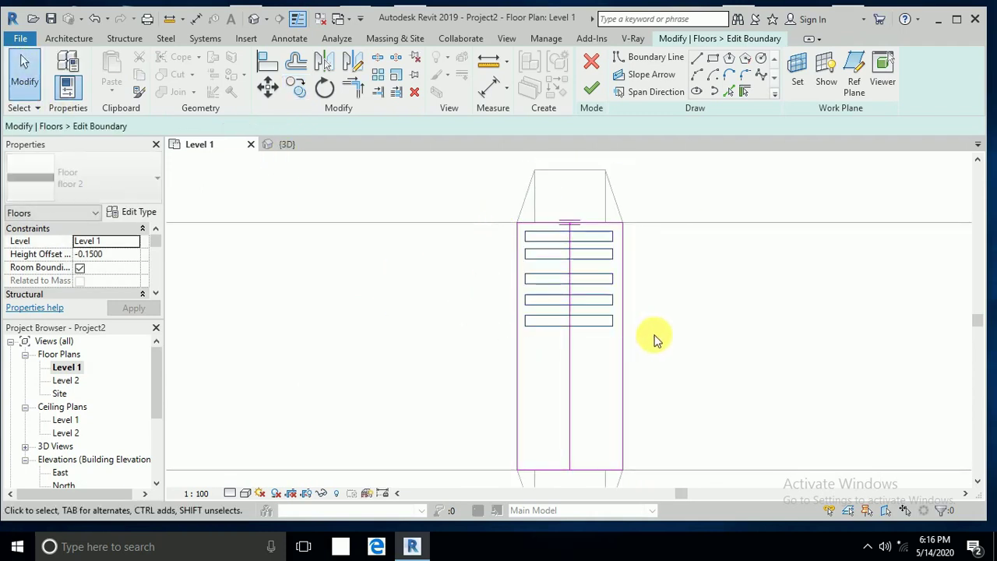
pyautogui.click(353, 65)
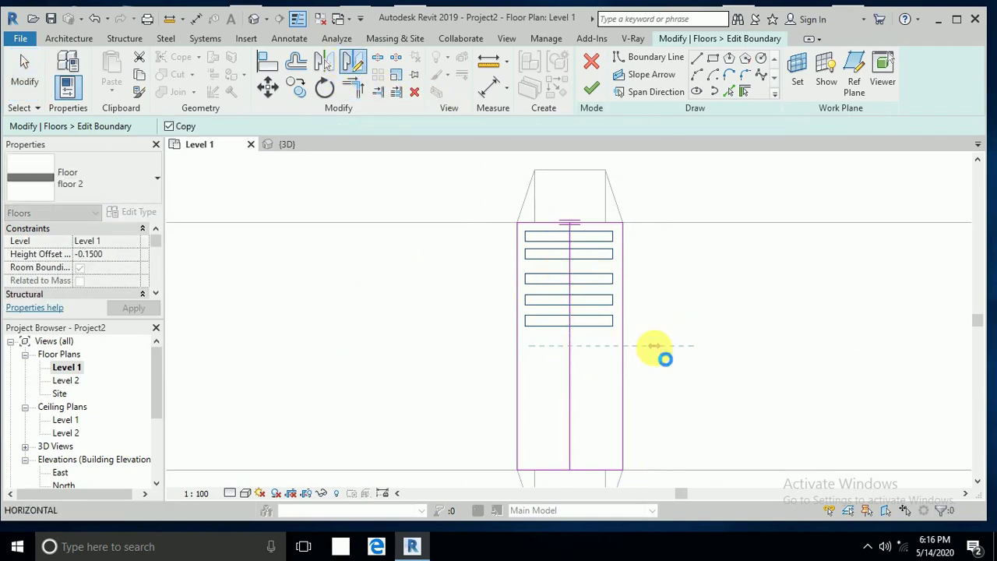
pyautogui.click(655, 346)
pyautogui.scroll(-1, 634, 349)
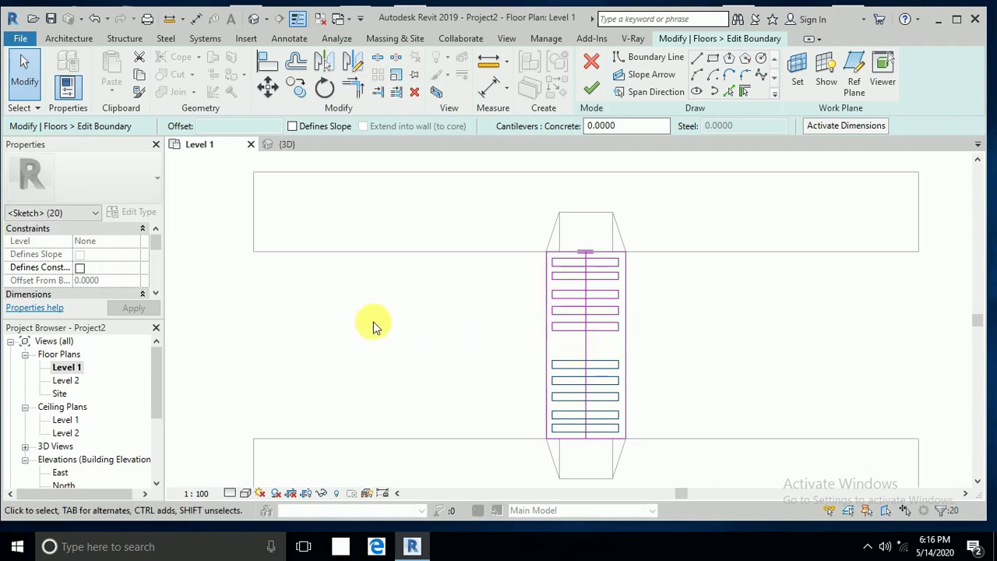
pyautogui.click(36, 98)
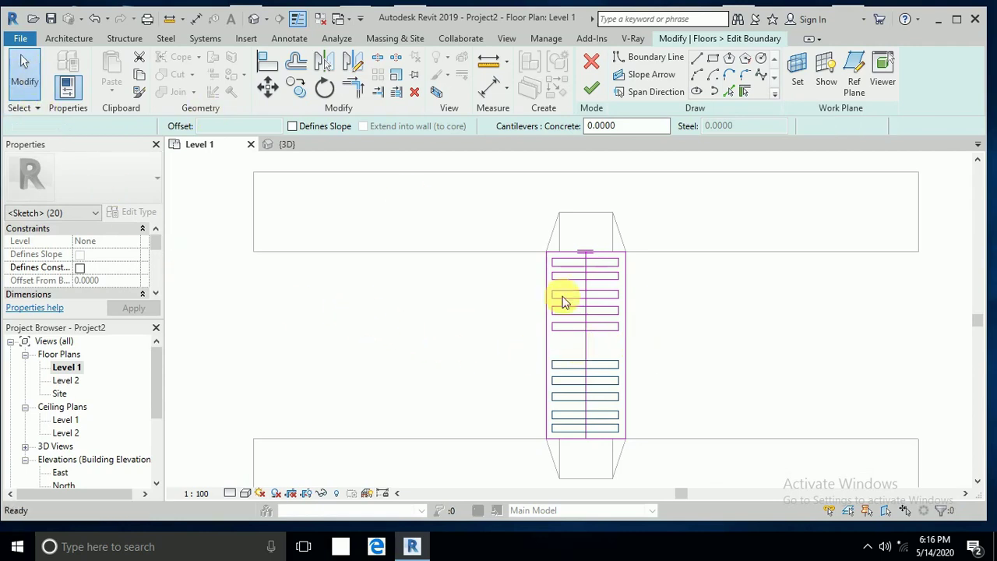
# Step: Sketch a rectangle about 0.37 high in the middle gap between the two groups of openings, aligned with their side edges
pyautogui.scroll(2, 601, 351)
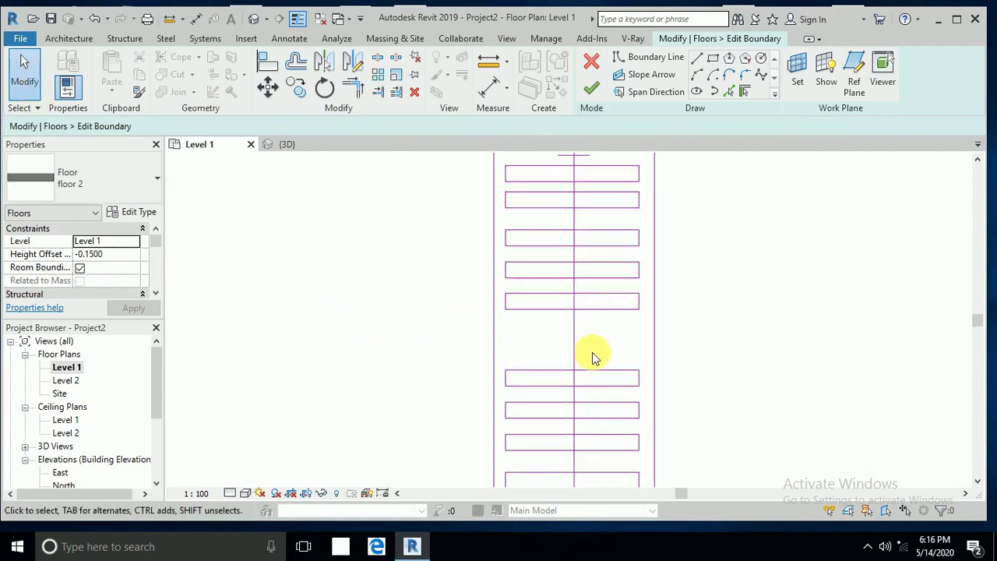
pyautogui.click(714, 75)
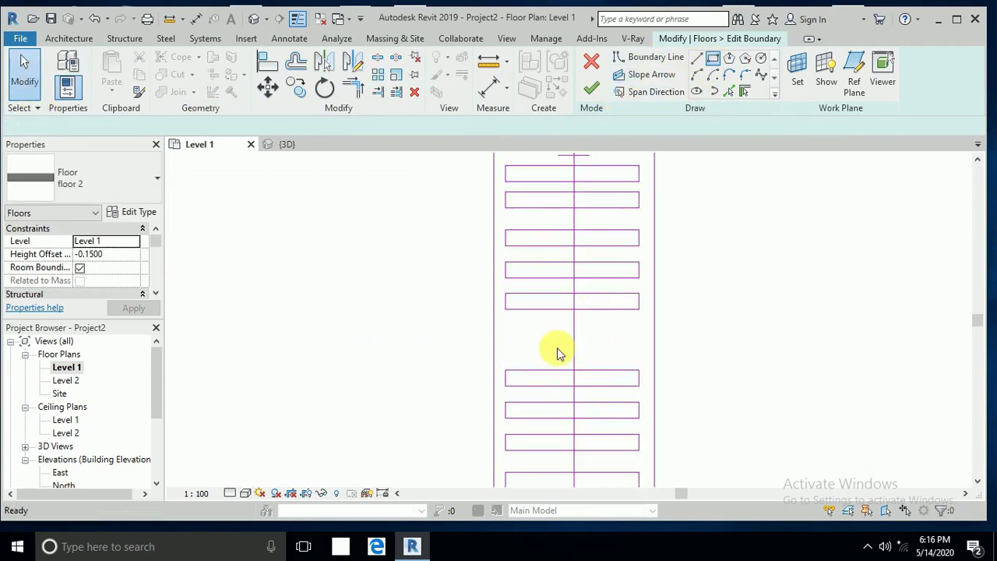
pyautogui.scroll(2, 517, 330)
pyautogui.click(505, 328)
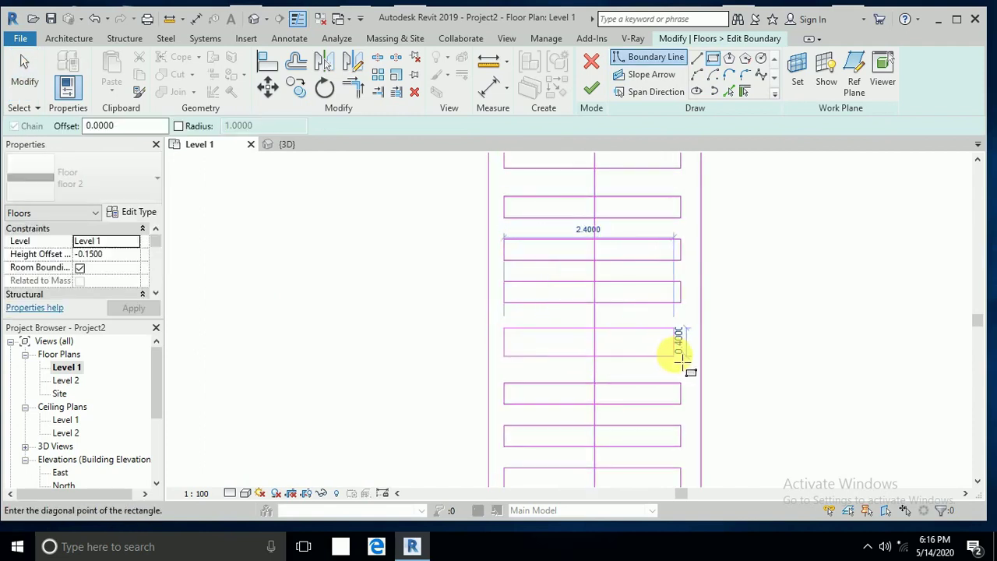
pyautogui.press('Escape')
pyautogui.press('Escape')
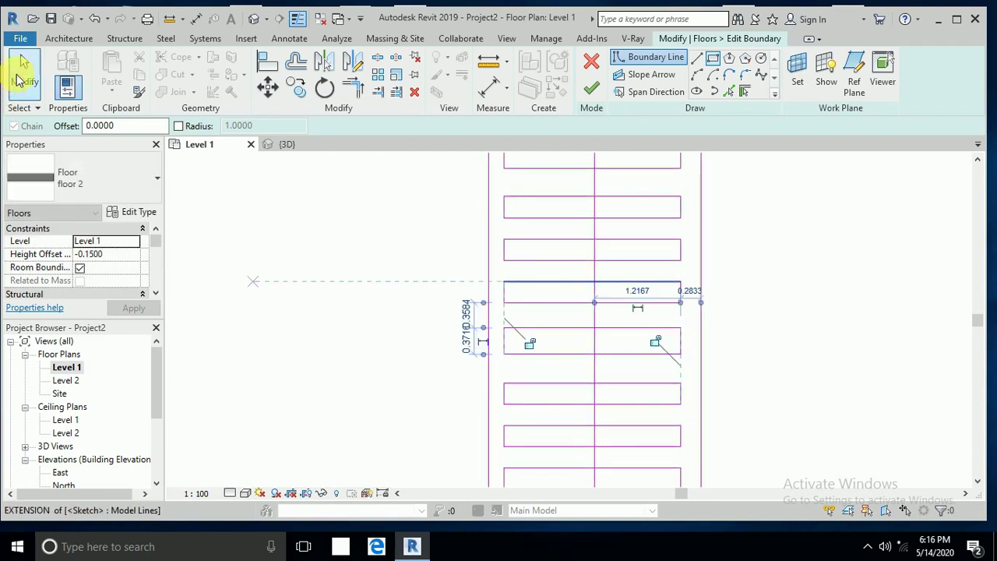
# Step: Delete the lengthwise centre line from the sketch and finish the connecting floor's boundary edit
pyautogui.click(592, 275)
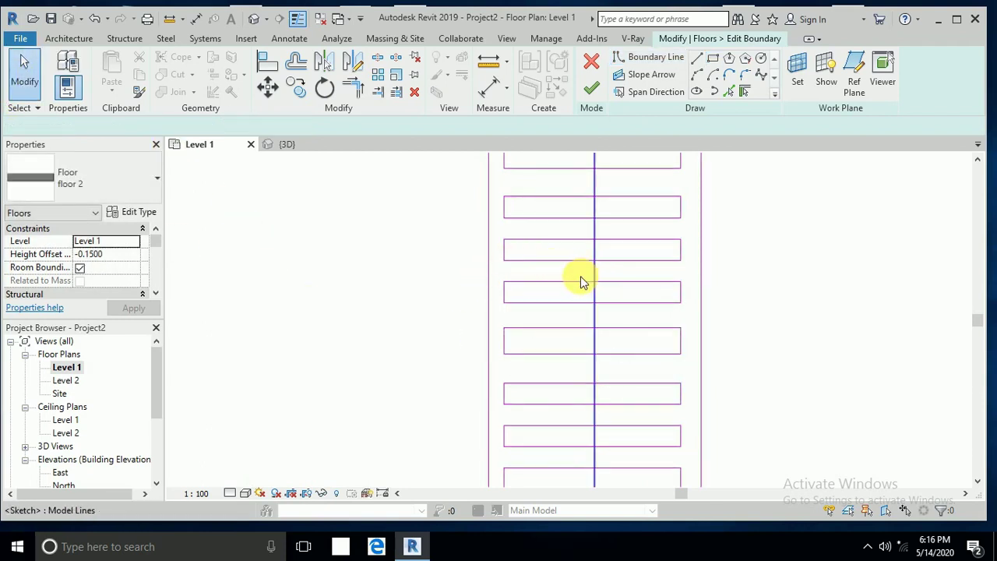
pyautogui.press('Delete')
pyautogui.scroll(-5, 665, 333)
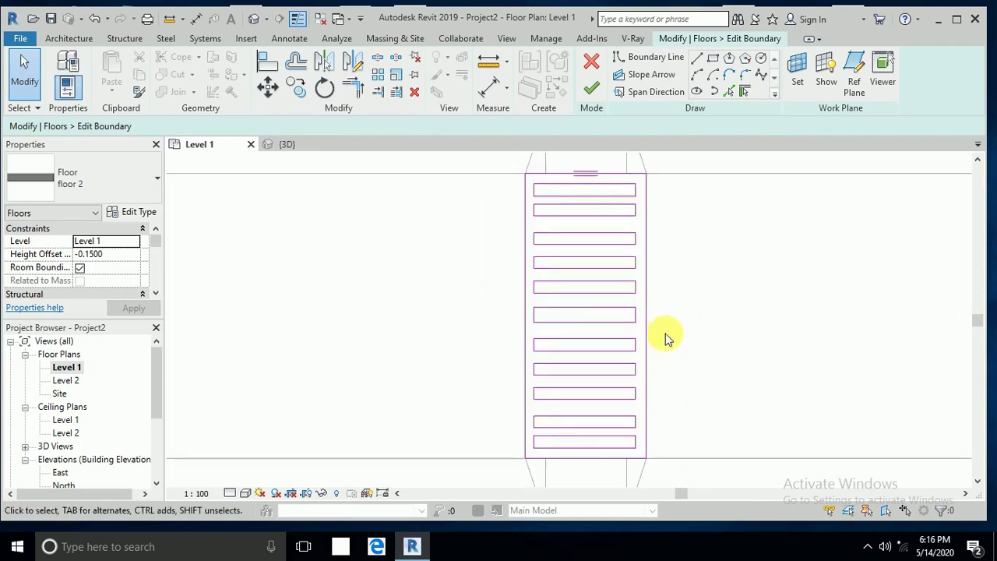
pyautogui.moveTo(694, 336); pyautogui.dragTo(678, 343, button='middle')
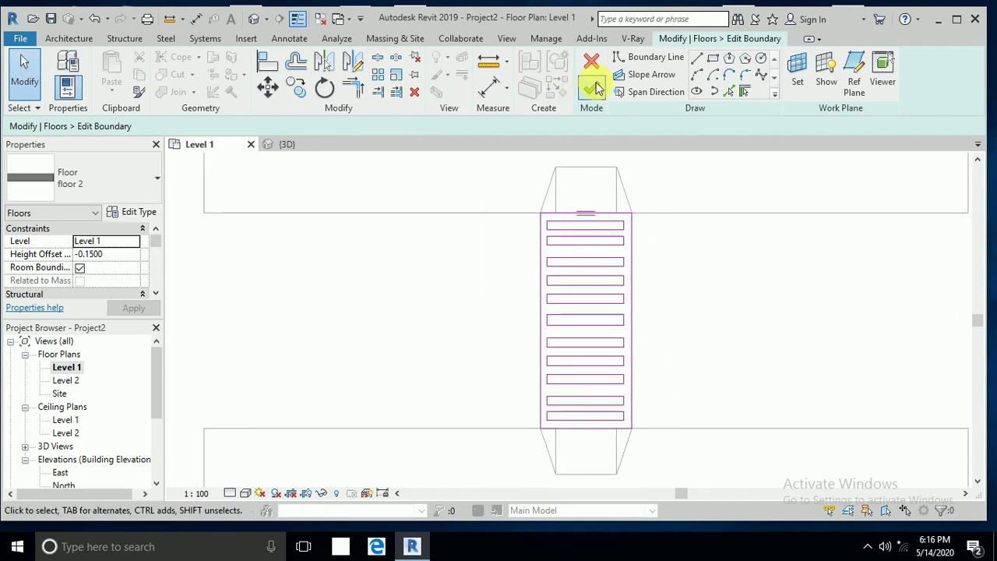
pyautogui.click(592, 88)
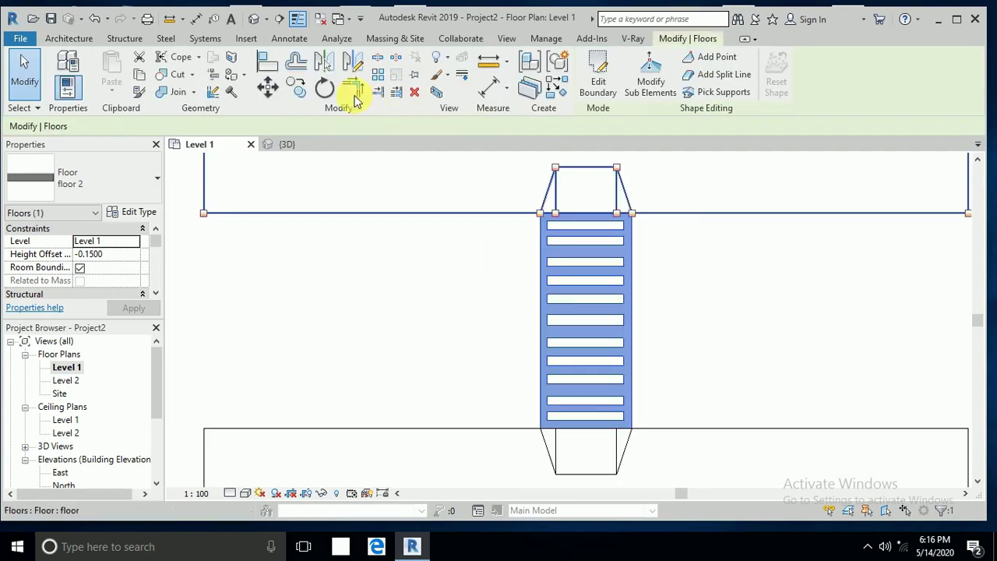
# Step: Inspect the slotted connecting floor in the default 3D view and return to the Level 1 plan
pyautogui.click(257, 18)
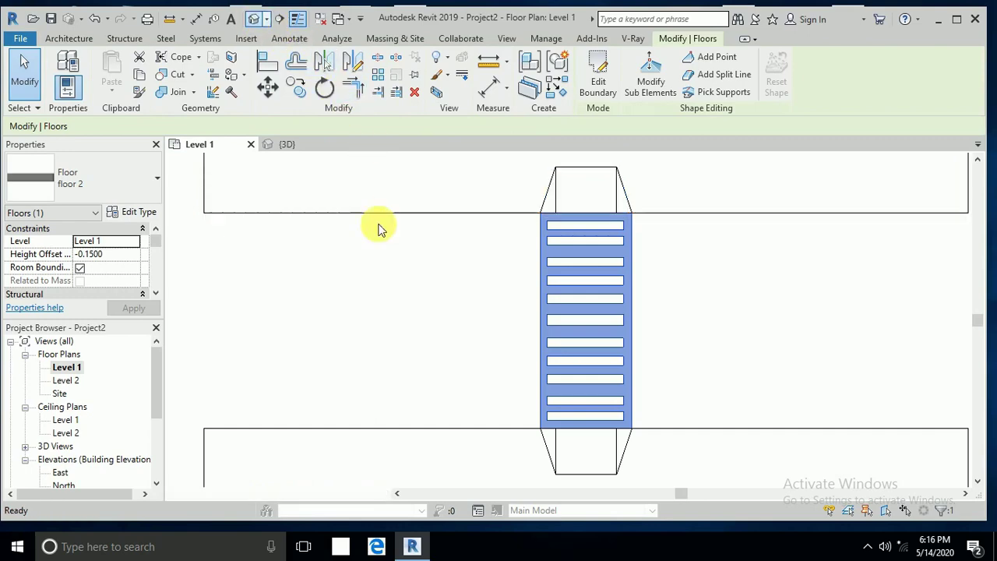
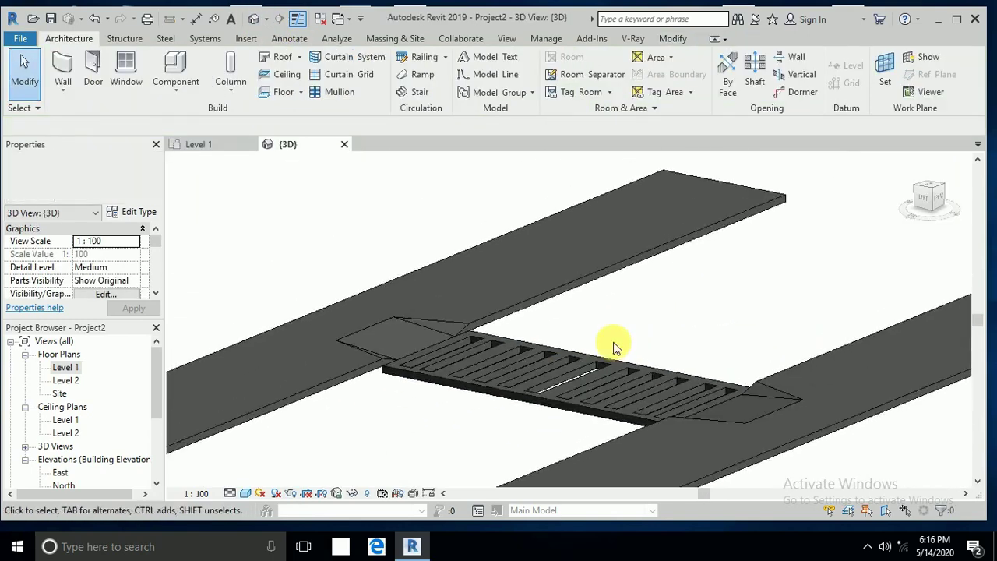
pyautogui.scroll(-5, 732, 280)
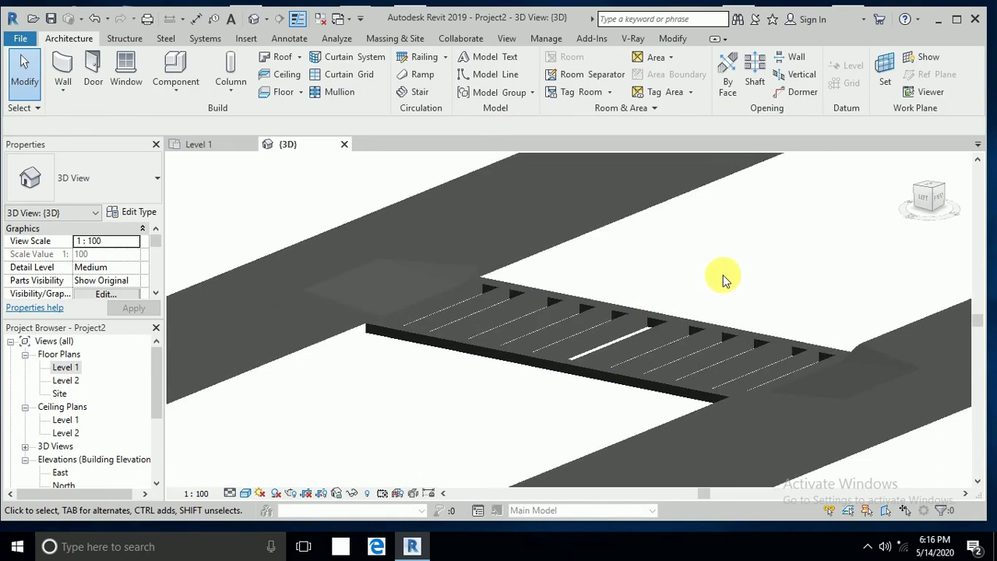
pyautogui.doubleClick(62, 367)
pyautogui.moveTo(763, 292); pyautogui.dragTo(739, 303, button='middle')
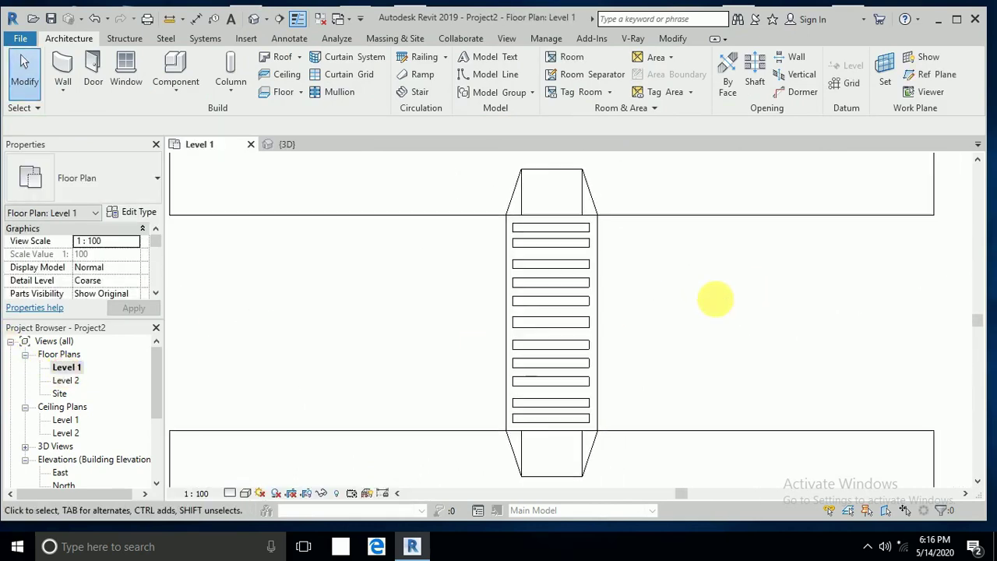
# Step: Start a new floor and duplicate the floor 2 type as floor 3 for it
pyautogui.click(133, 212)
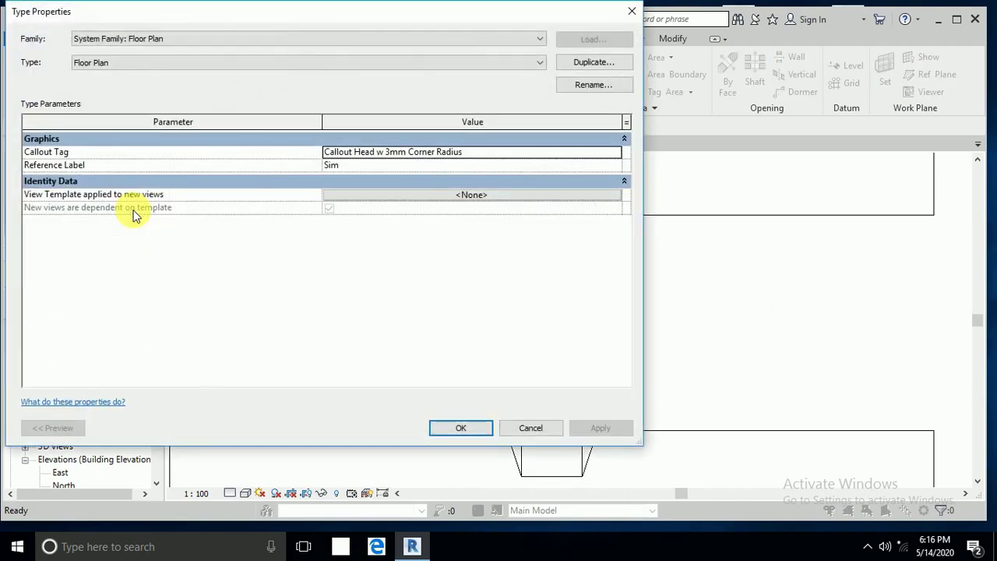
pyautogui.click(632, 11)
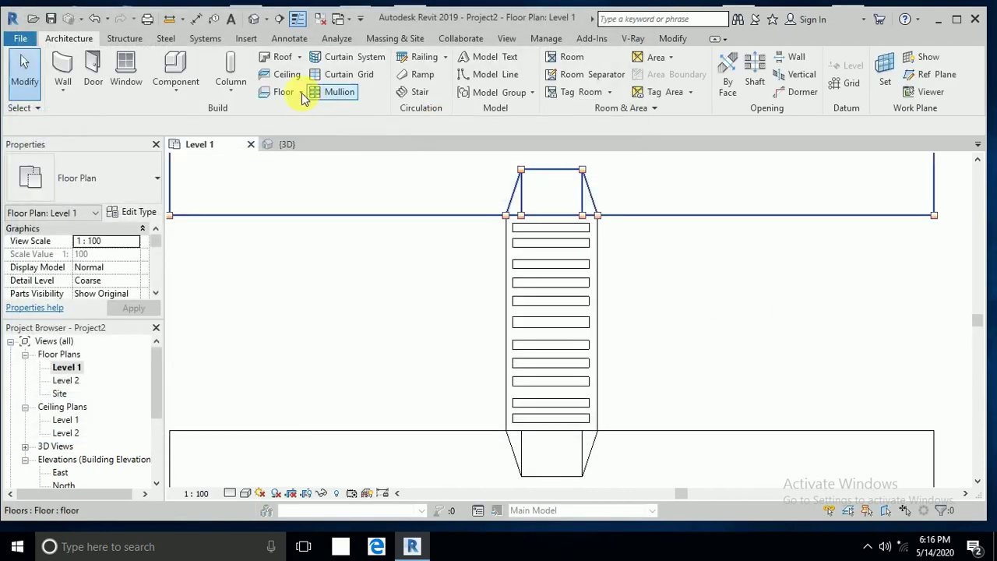
pyautogui.click(292, 92)
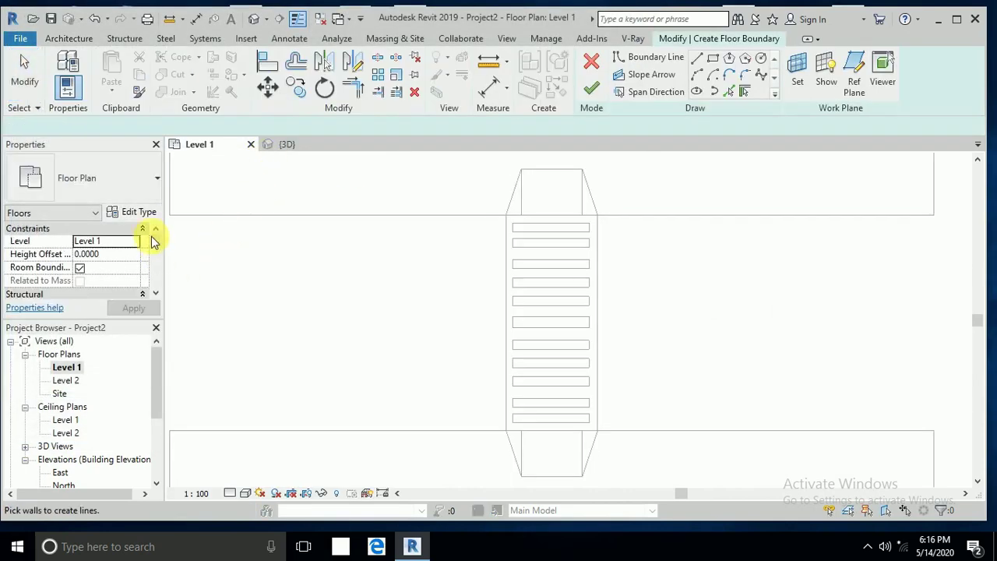
pyautogui.click(137, 212)
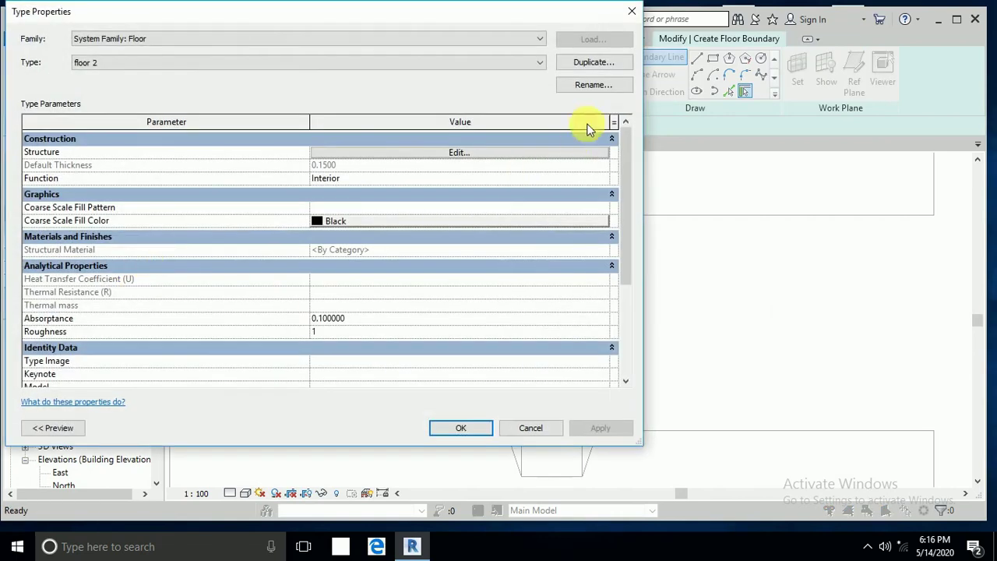
pyautogui.click(610, 68)
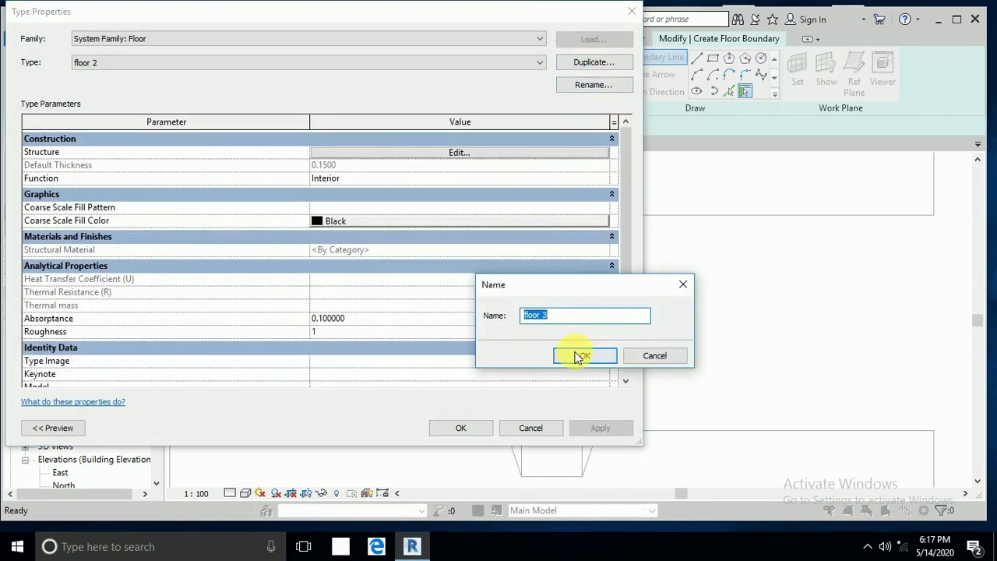
pyautogui.click(579, 356)
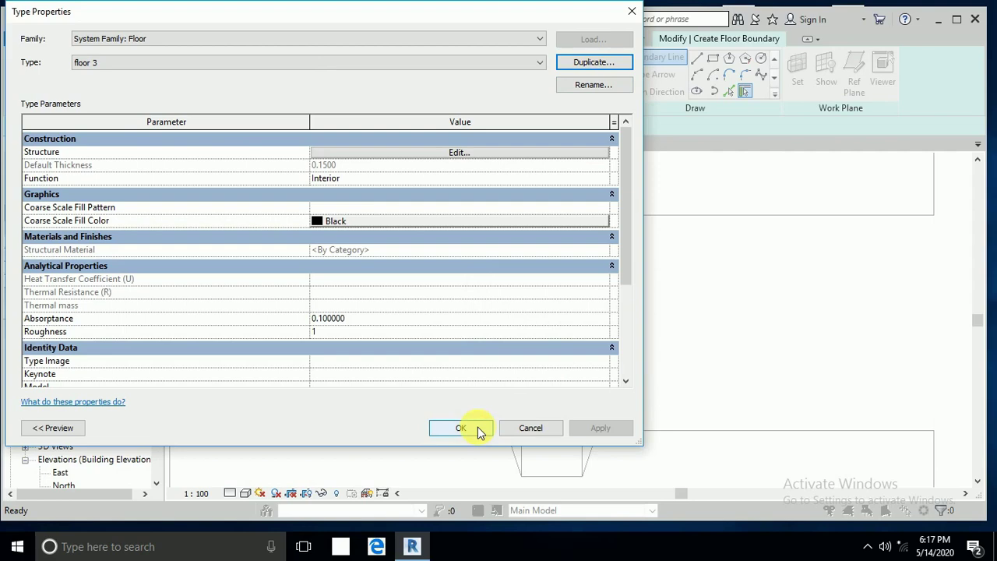
pyautogui.click(461, 428)
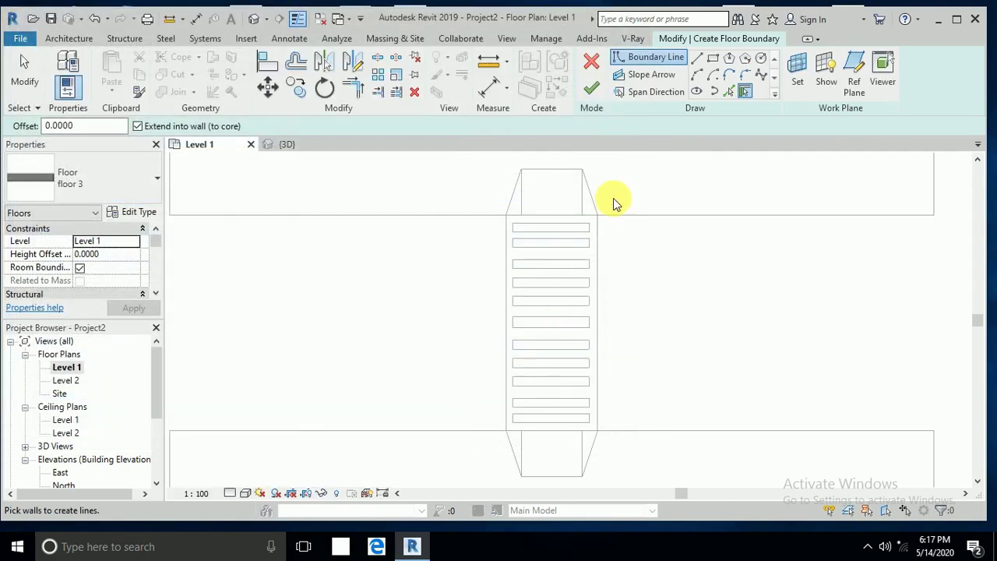
# Step: Sketch 2.5 by 0.3 rectangular boundaries over the crossing's first three openings, counting from the upper sidewalk
pyautogui.click(714, 62)
pyautogui.scroll(2, 537, 226)
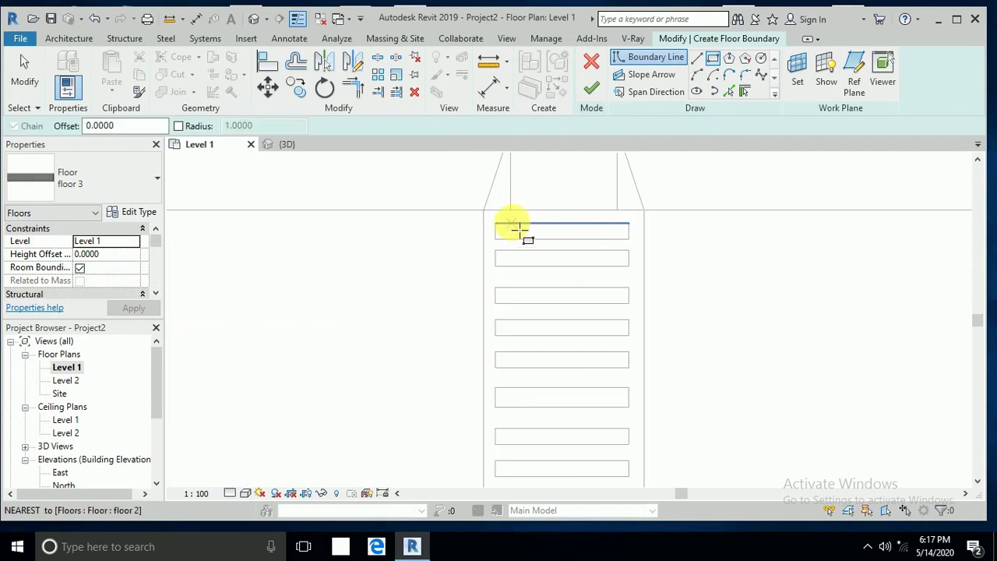
pyautogui.click(496, 225)
pyautogui.click(628, 239)
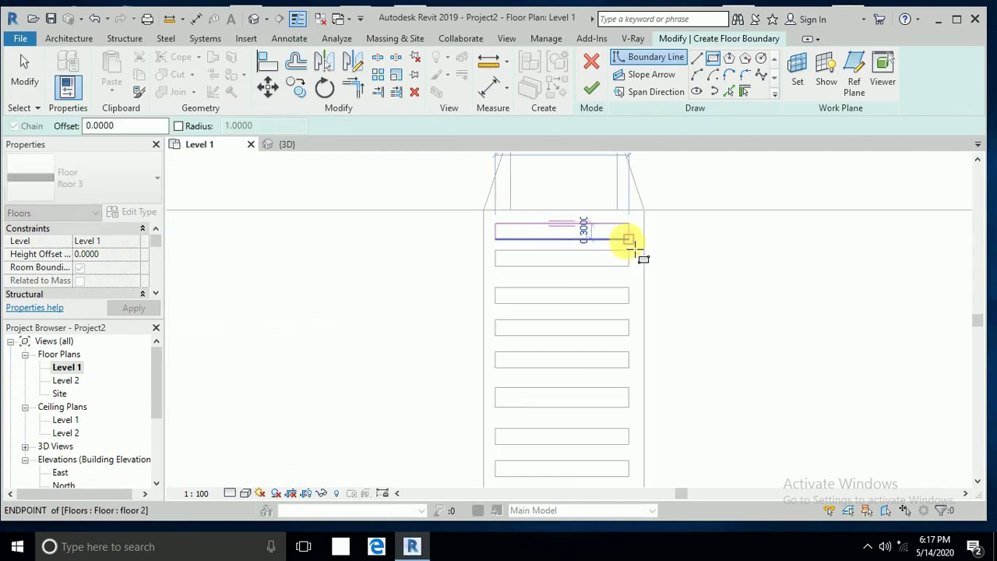
pyautogui.click(496, 288)
pyautogui.click(628, 302)
pyautogui.click(629, 304)
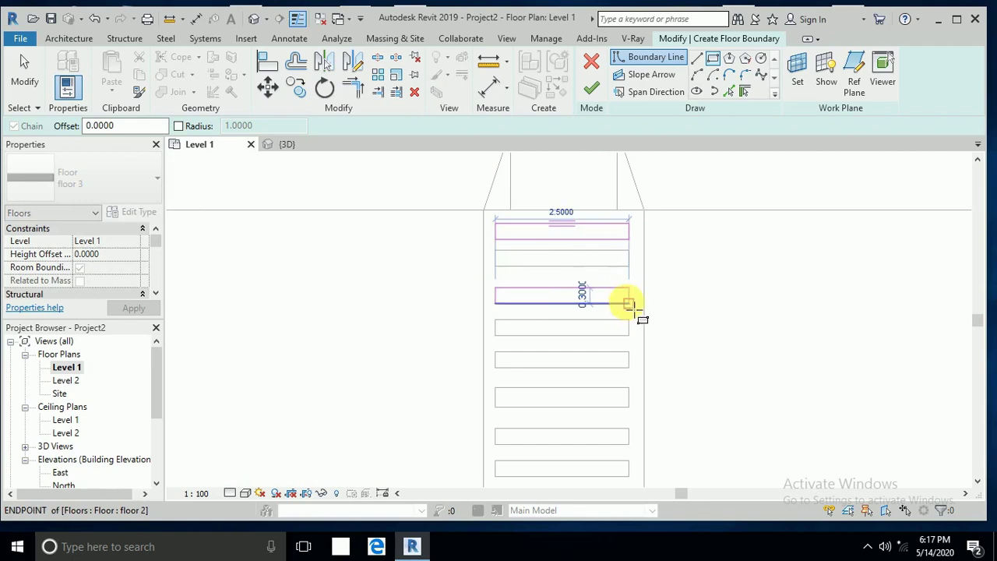
pyautogui.press('Escape')
pyautogui.click(496, 250)
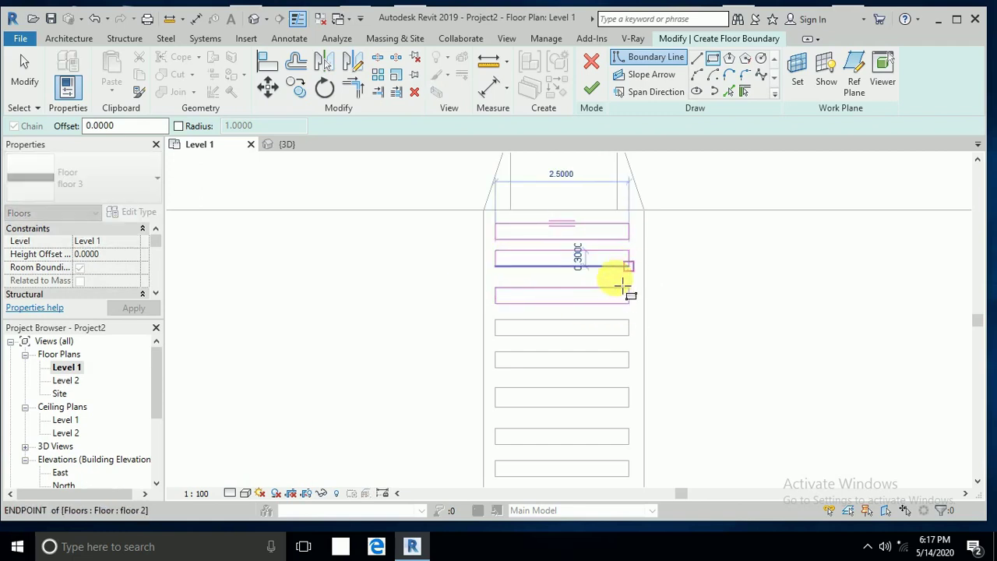
pyautogui.click(629, 266)
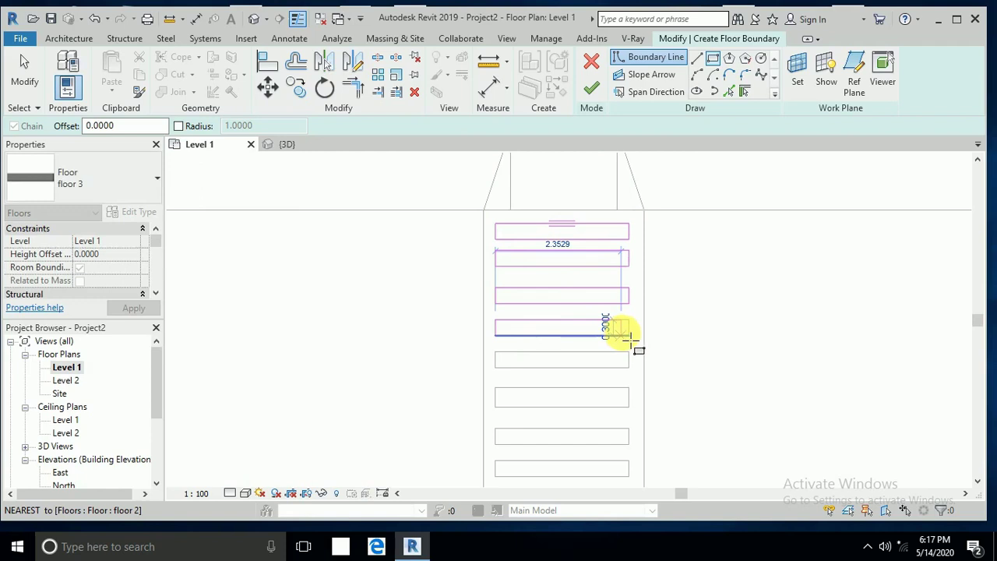
# Step: Trace the crossing's fifth and sixth openings with rectangular boundaries 2.5 long, the sixth about 0.37 high
pyautogui.click(507, 350)
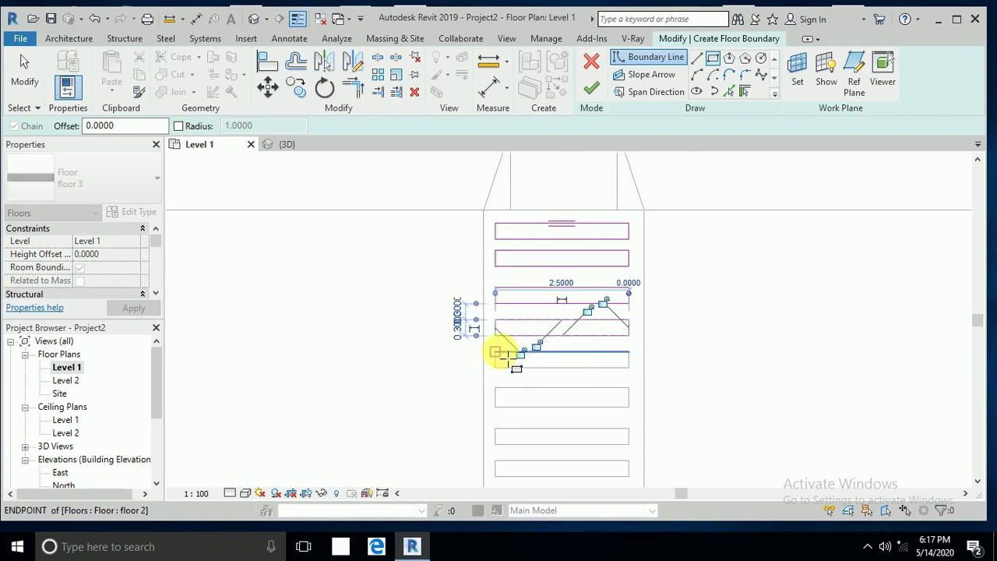
pyautogui.click(627, 366)
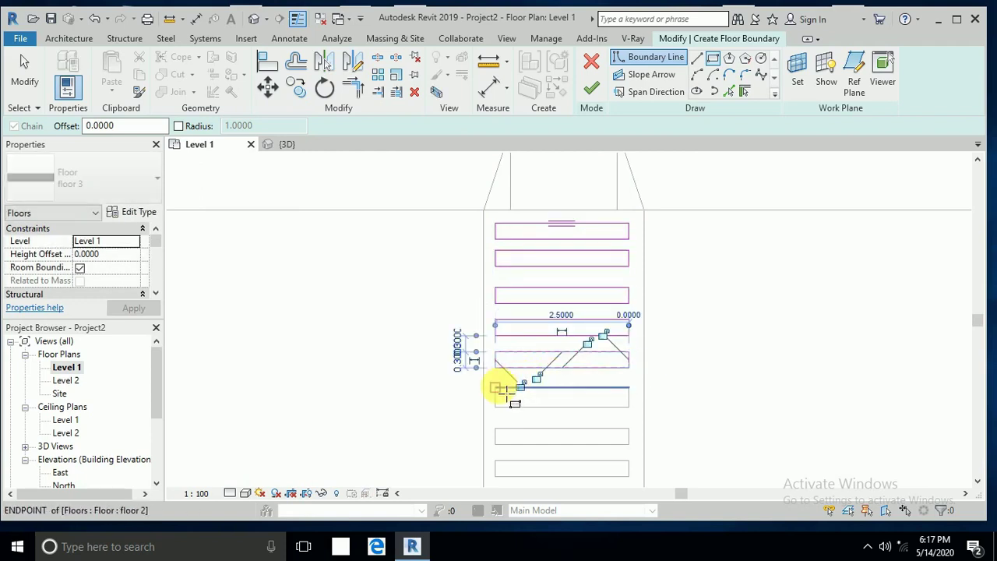
pyautogui.click(514, 390)
pyautogui.click(631, 408)
pyautogui.scroll(-2, 574, 356)
pyautogui.scroll(2, 538, 358)
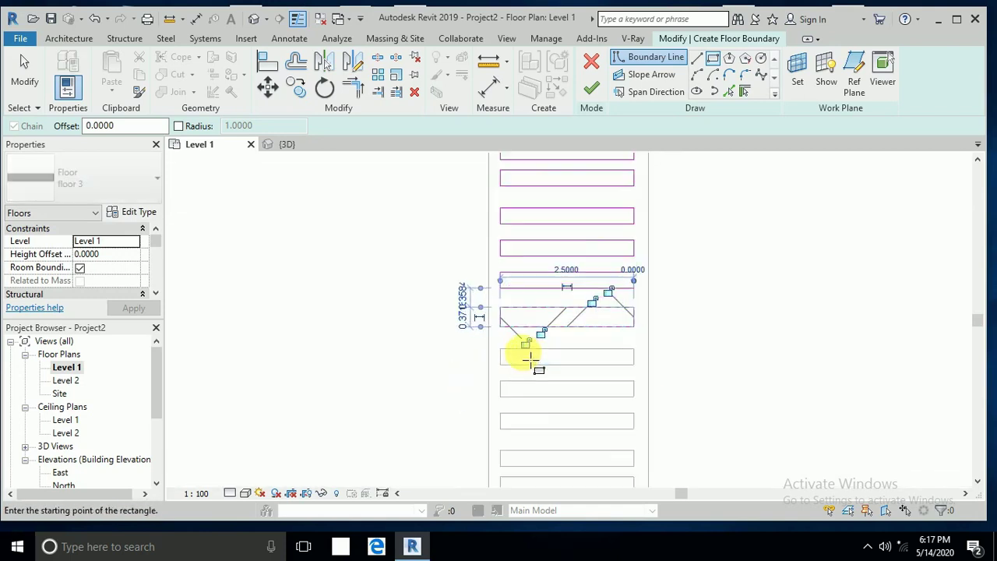
# Step: Add 2.5 by 0.3 boundary rectangles over the two openings just below the taller middle one
pyautogui.scroll(3, 530, 359)
pyautogui.click(483, 351)
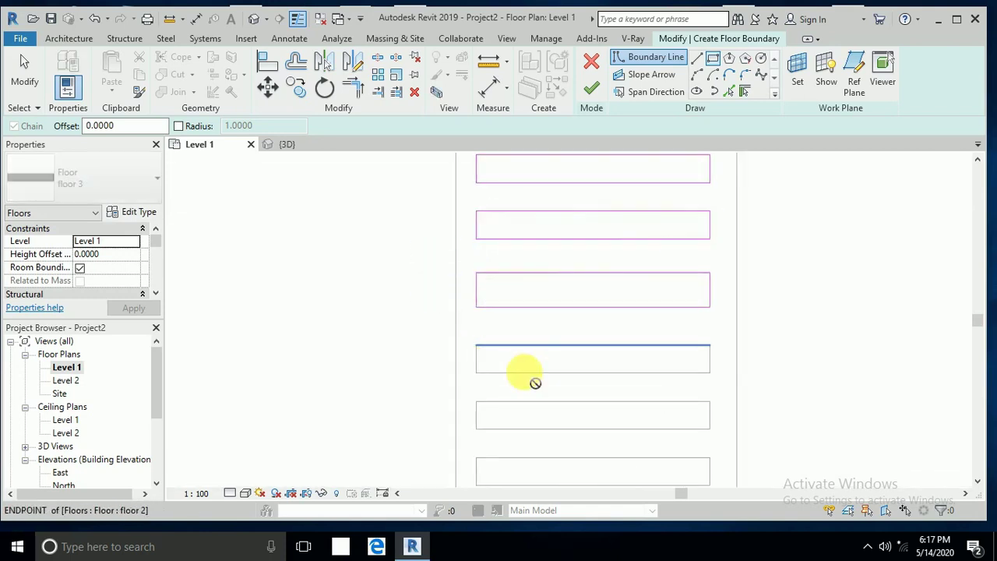
pyautogui.click(706, 372)
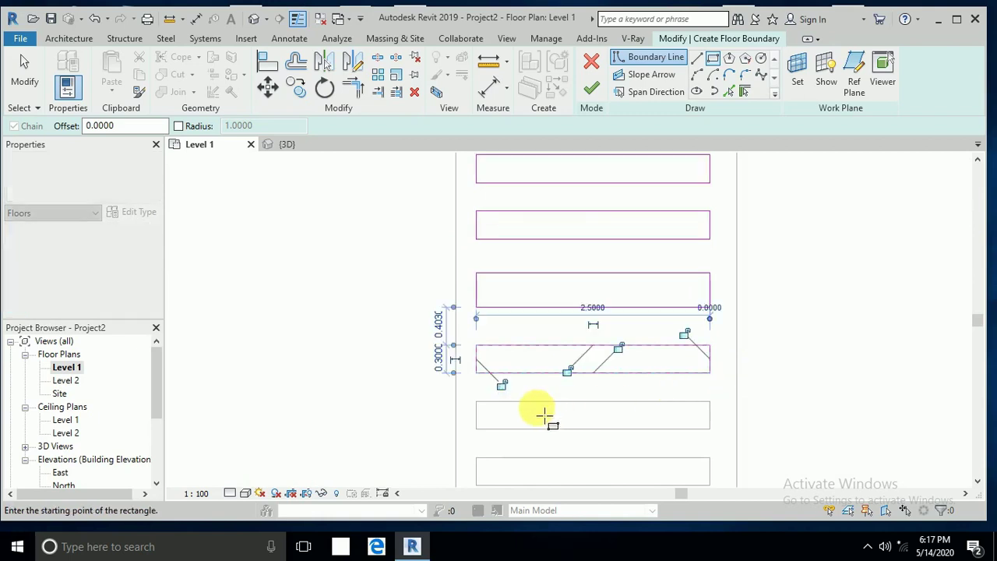
pyautogui.click(478, 402)
pyautogui.click(709, 429)
pyautogui.scroll(-3, 574, 349)
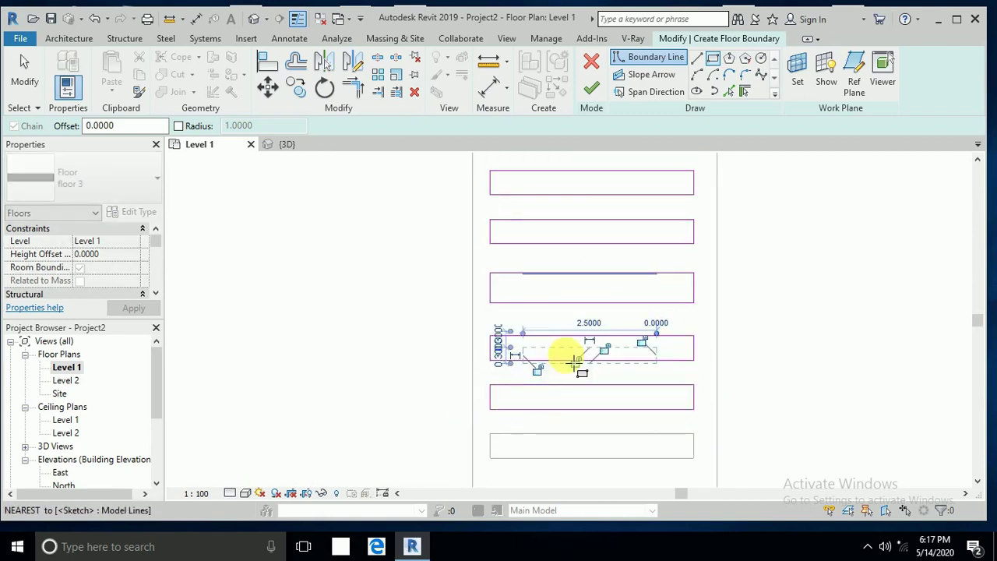
# Step: Outline the last three openings near the lower sidewalk with 2.5 by 0.3 boundary rectangles
pyautogui.click(524, 418)
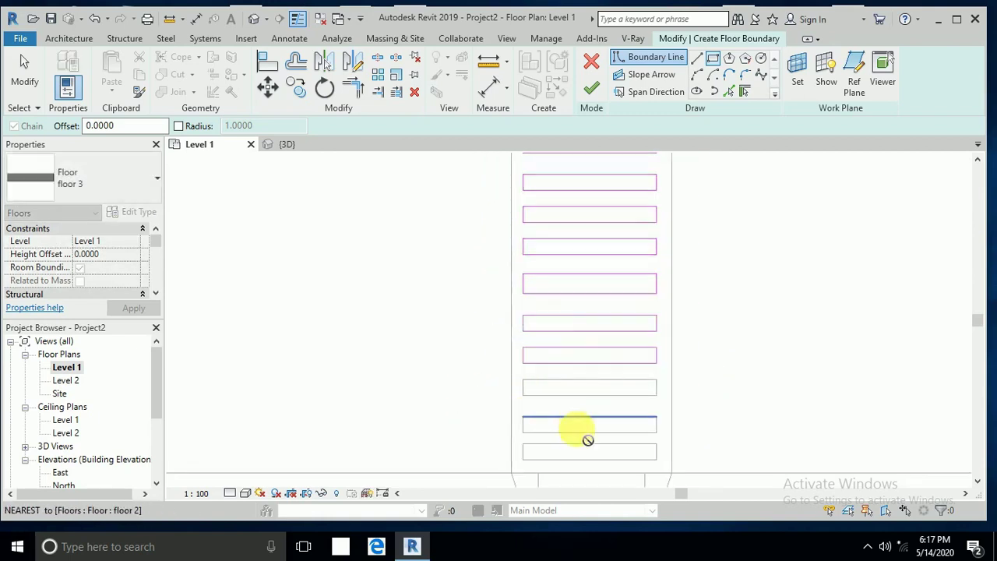
pyautogui.click(658, 434)
pyautogui.click(525, 449)
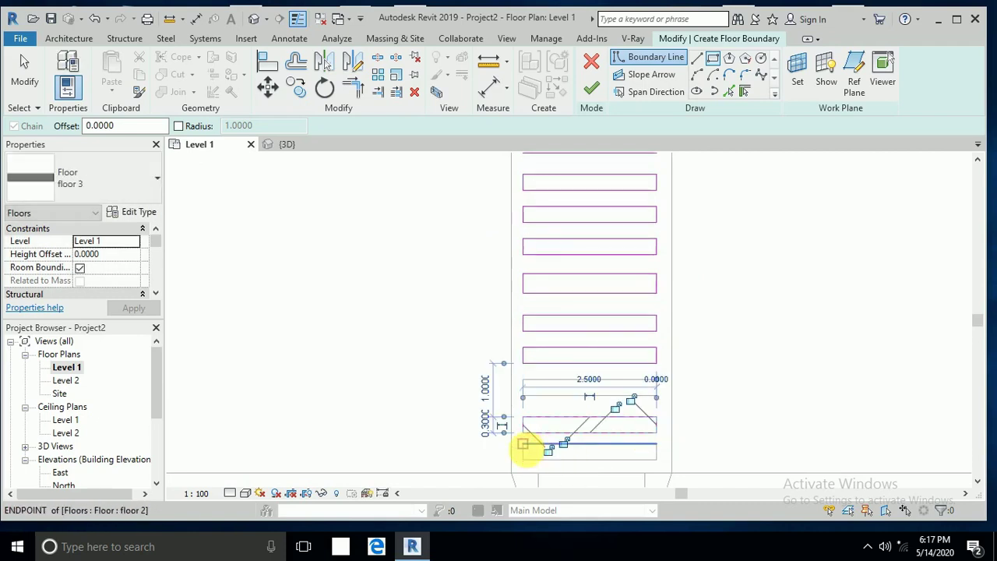
pyautogui.click(657, 452)
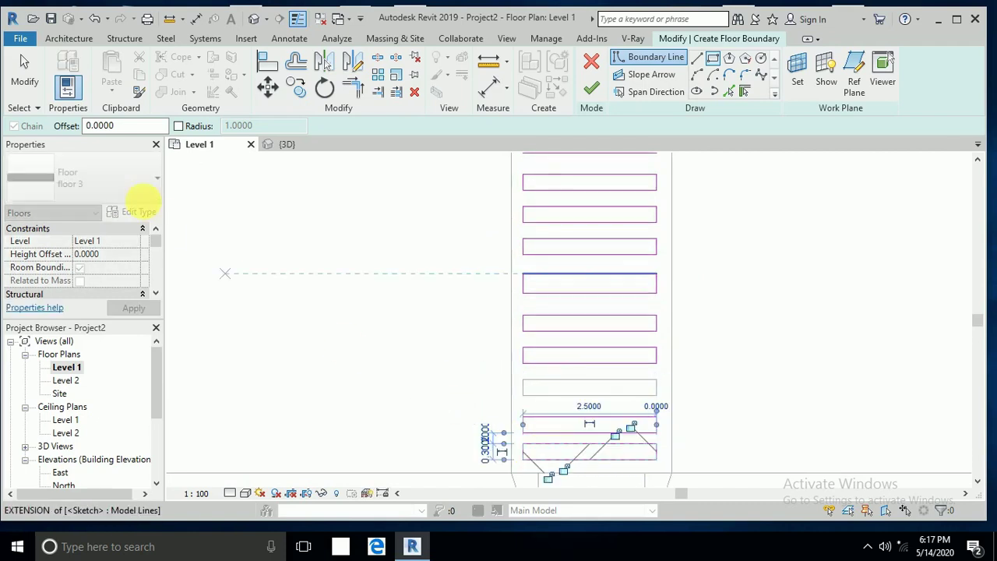
pyautogui.click(523, 379)
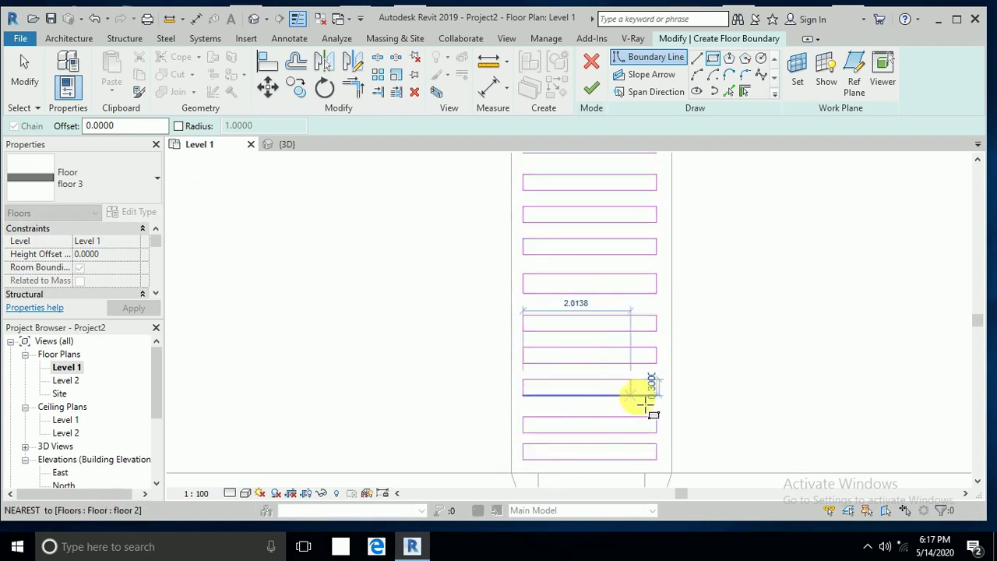
pyautogui.click(657, 397)
pyautogui.scroll(-1, 549, 413)
pyautogui.scroll(-2, 549, 413)
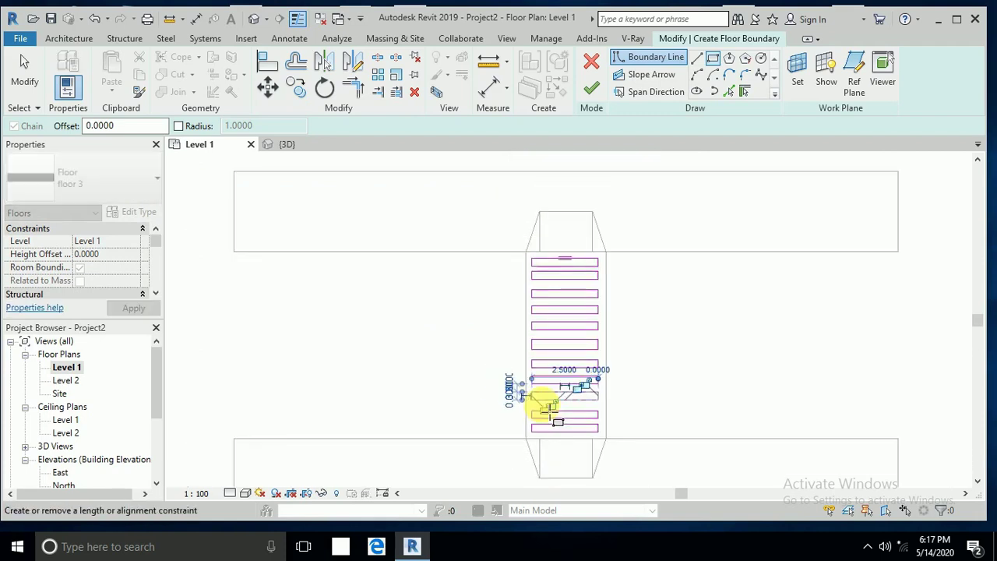
# Step: Leave the rectangle tool and finish the floor 3 boundary sketch of the crossing's stripes
pyautogui.click(35, 66)
pyautogui.press('Escape')
pyautogui.press('Escape')
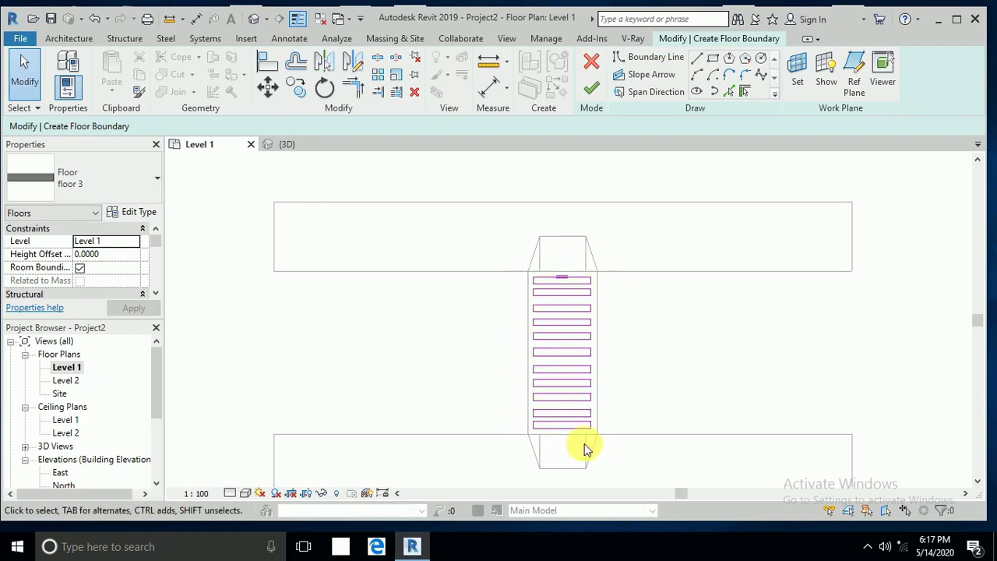
pyautogui.scroll(2, 572, 323)
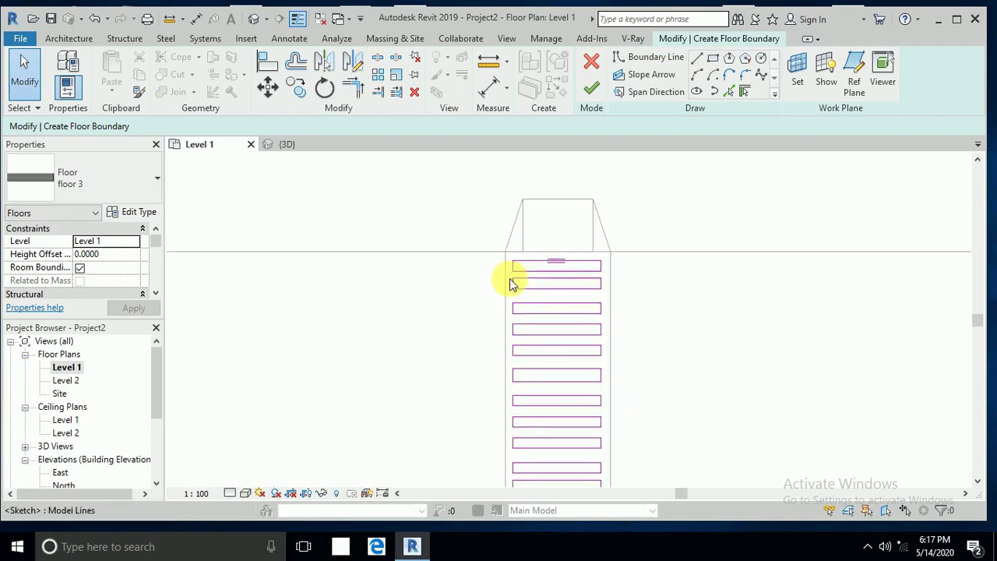
pyautogui.scroll(-2, 523, 308)
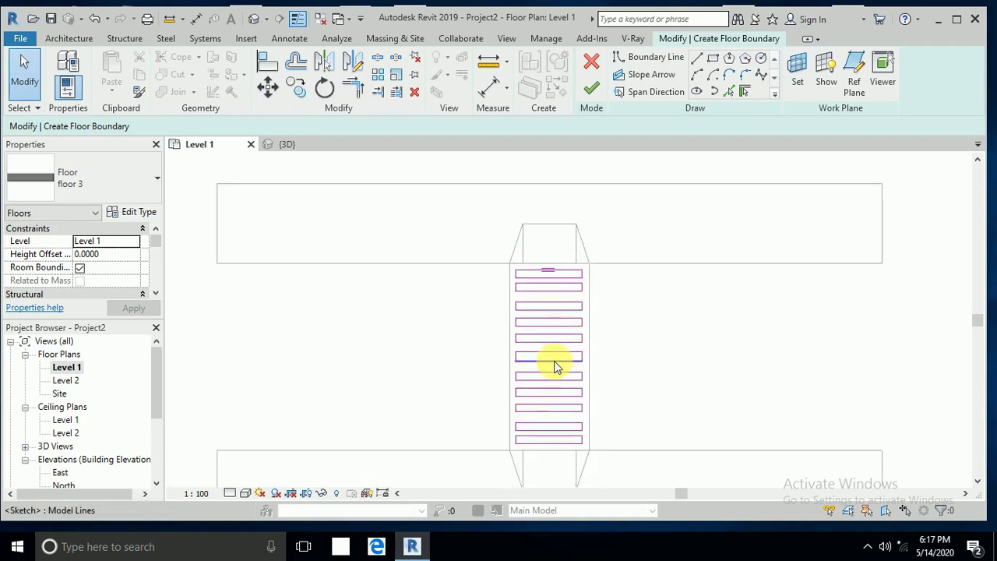
pyautogui.click(593, 91)
pyautogui.click(654, 328)
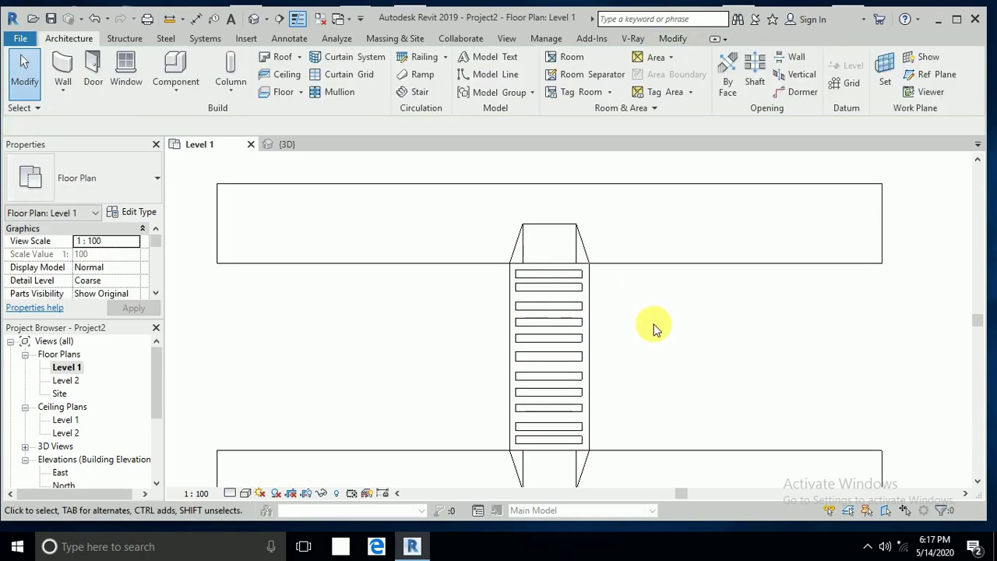
# Step: In the 3D view, set the height offset of the floor 3 stripes to -0.15 and inspect the crossing
pyautogui.click(257, 21)
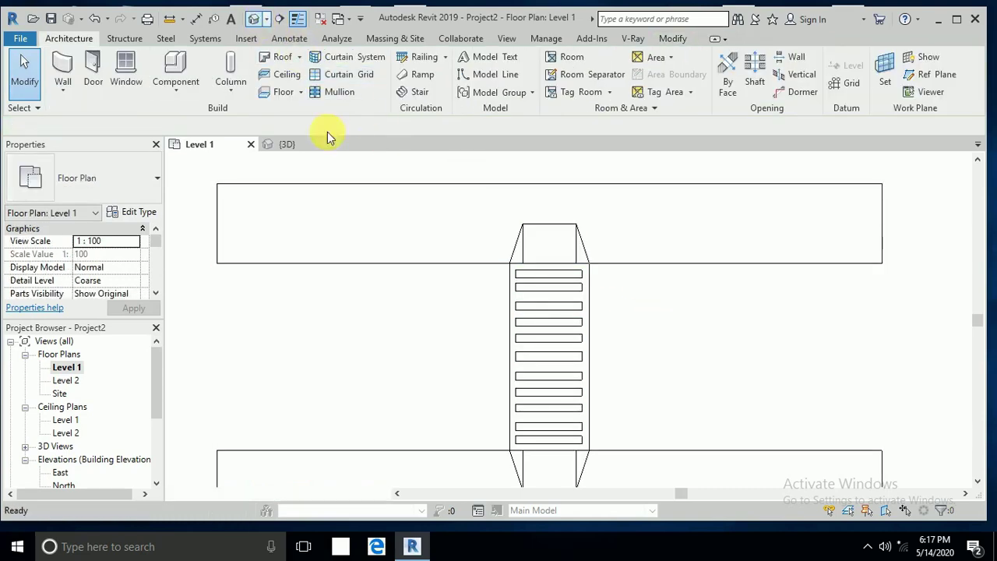
pyautogui.scroll(3, 467, 356)
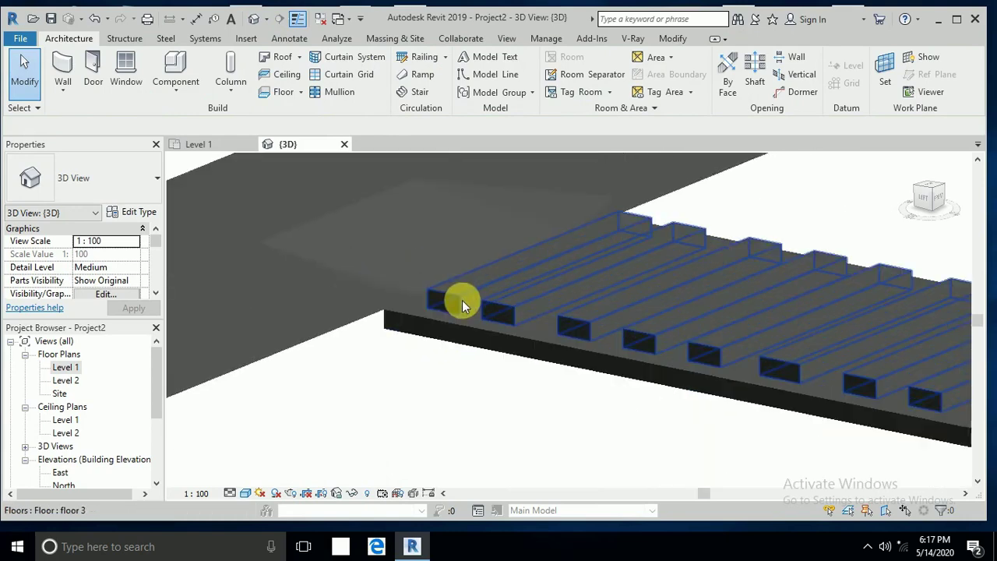
pyautogui.click(459, 293)
pyautogui.scroll(-3, 460, 300)
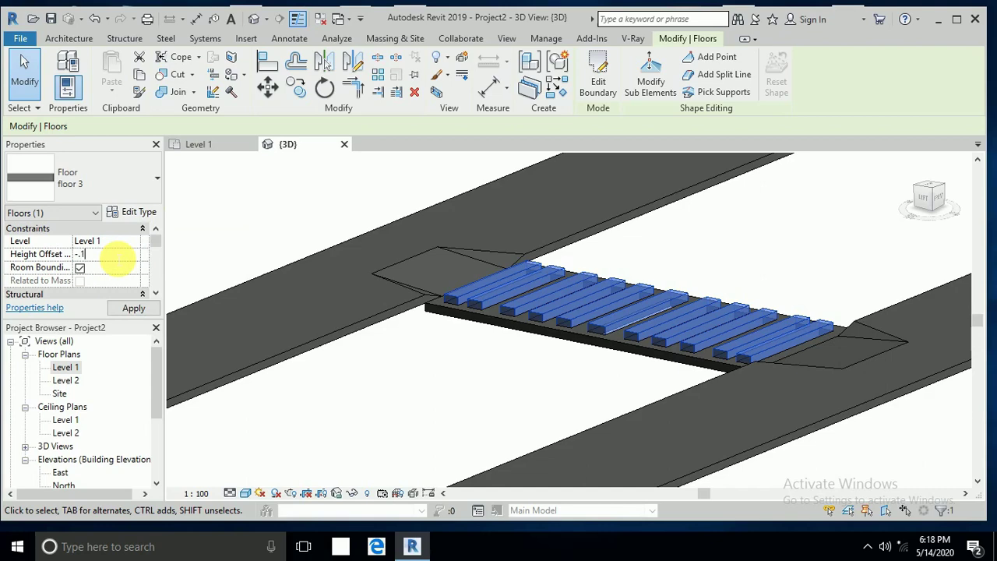
pyautogui.press('Return')
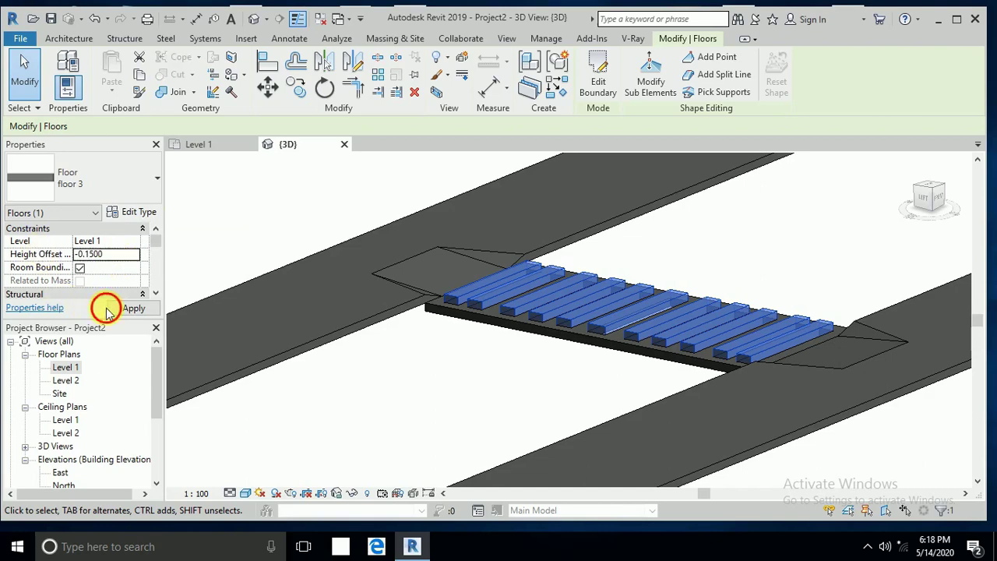
pyautogui.click(137, 308)
pyautogui.click(250, 219)
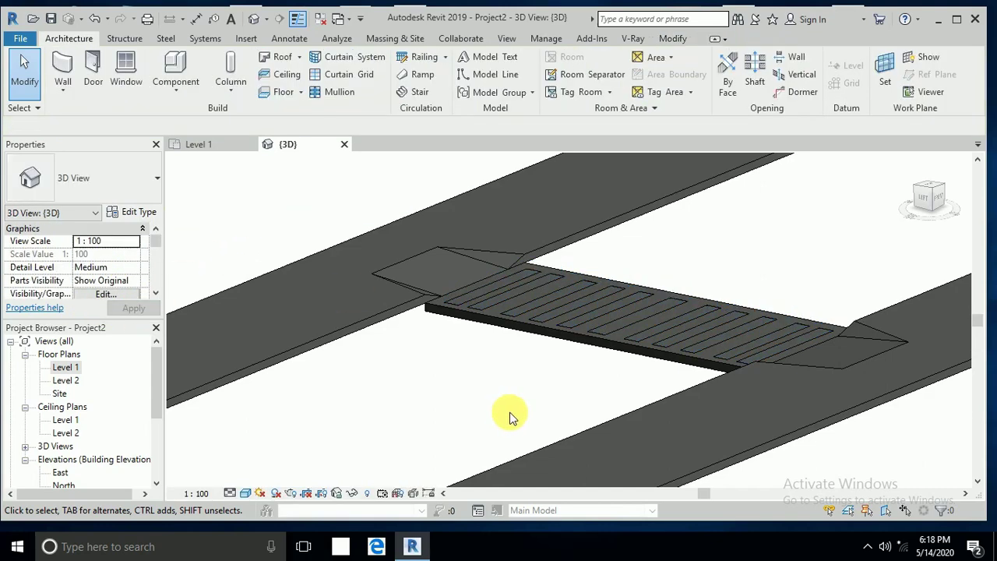
pyautogui.keyDown('shift'); pyautogui.moveTo(529, 393); pyautogui.dragTo(659, 285, button='middle'); pyautogui.keyUp('shift')
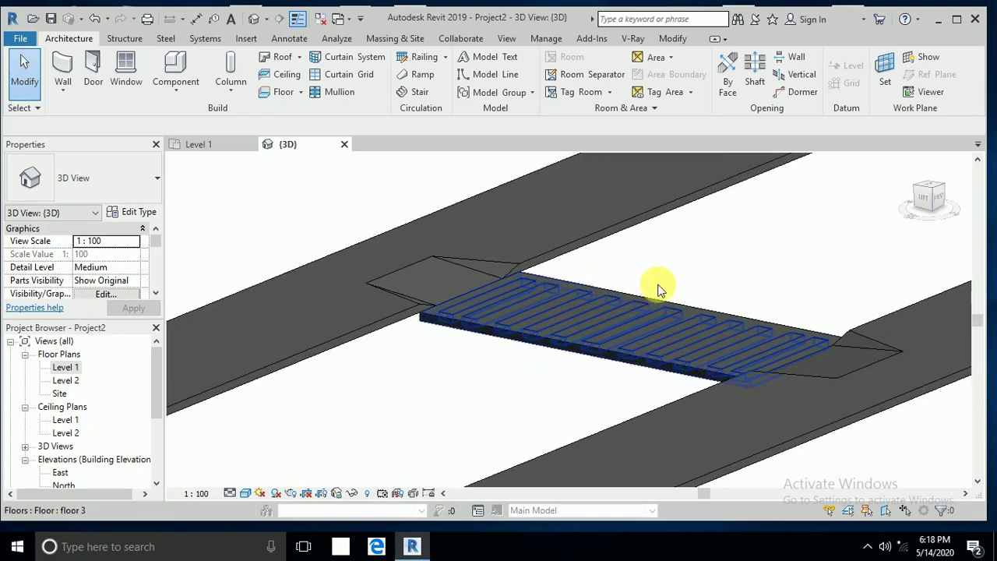
# Step: Return to the Level 1 plan, start a new rectangular floor boundary and duplicate the floor 3 type as floor 4 for it
pyautogui.doubleClick(62, 368)
pyautogui.moveTo(661, 303); pyautogui.dragTo(740, 283, button='middle')
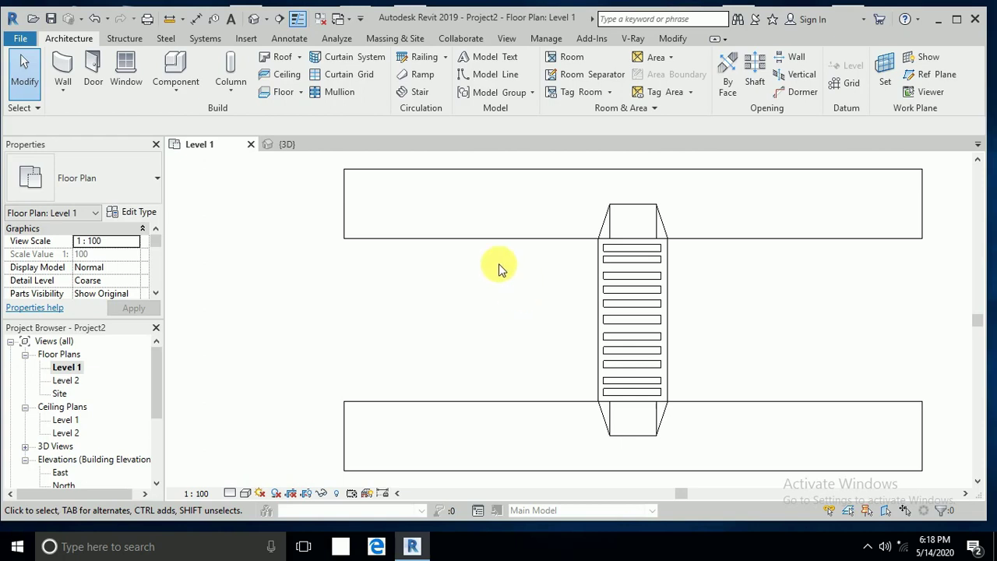
pyautogui.click(292, 95)
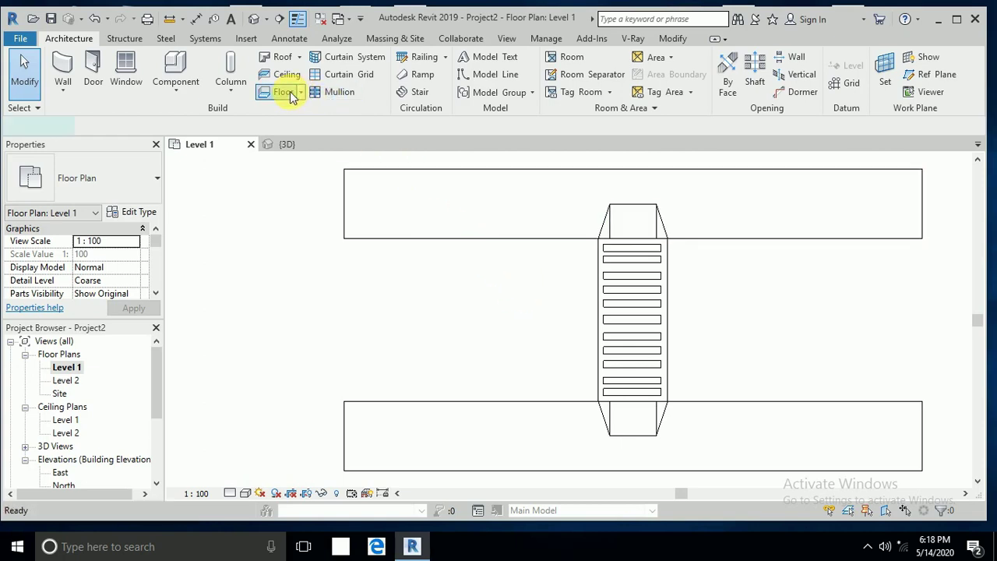
pyautogui.click(713, 58)
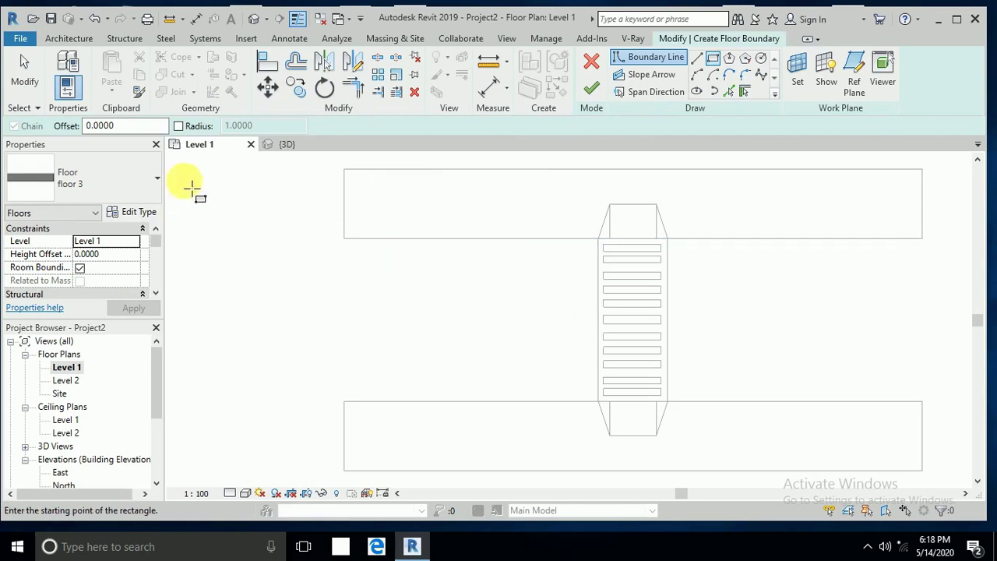
pyautogui.click(138, 212)
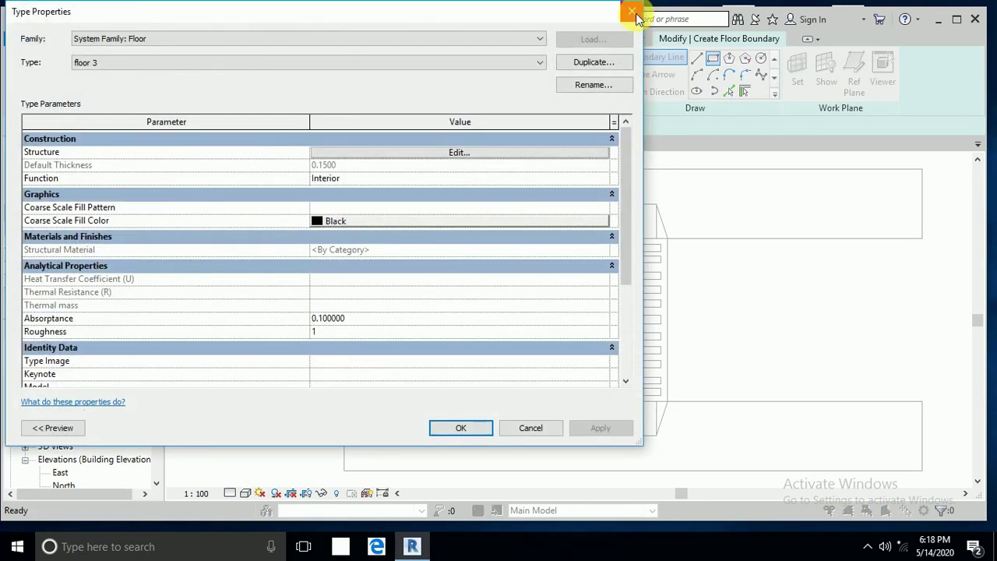
pyautogui.click(592, 62)
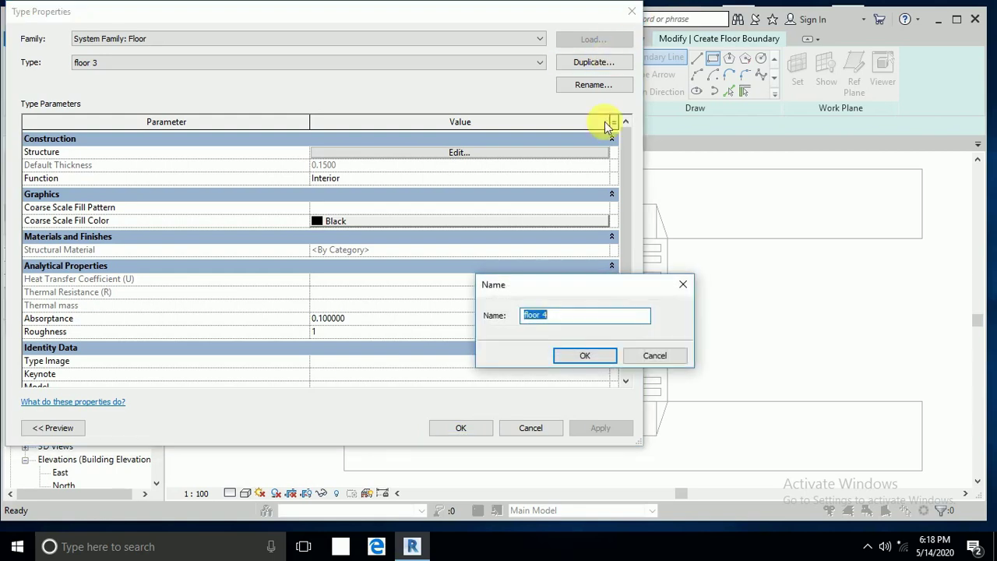
pyautogui.click(585, 357)
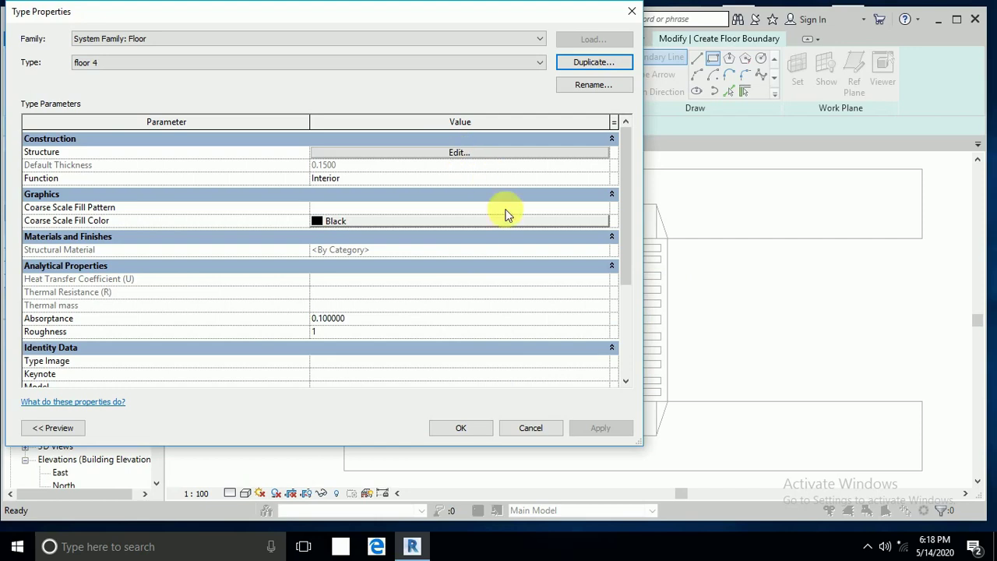
pyautogui.click(474, 428)
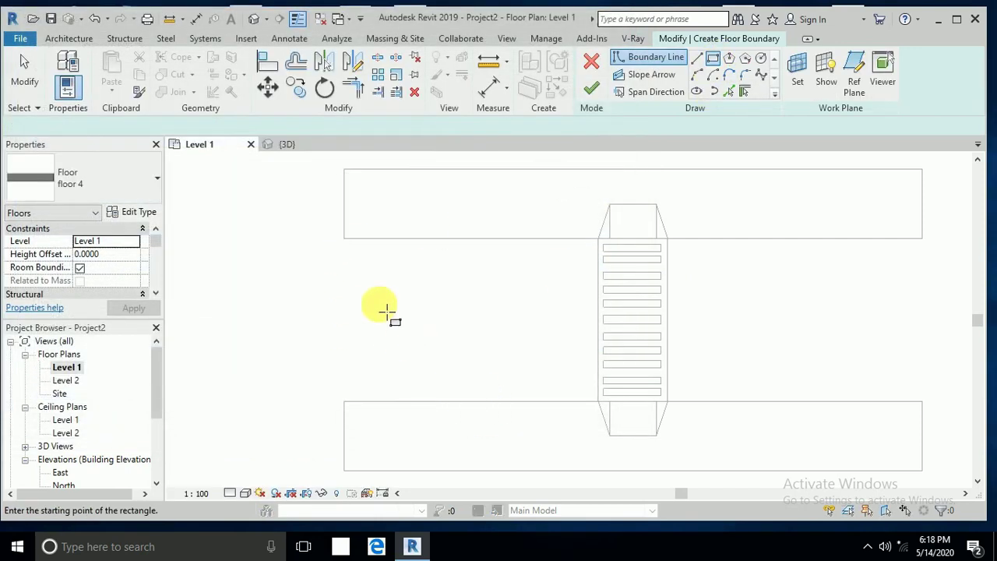
# Step: Outline two 11 by 7.033 floor 4 rectangles between the sidewalks, one on each side of the crossing, and finish the sketch
pyautogui.click(345, 239)
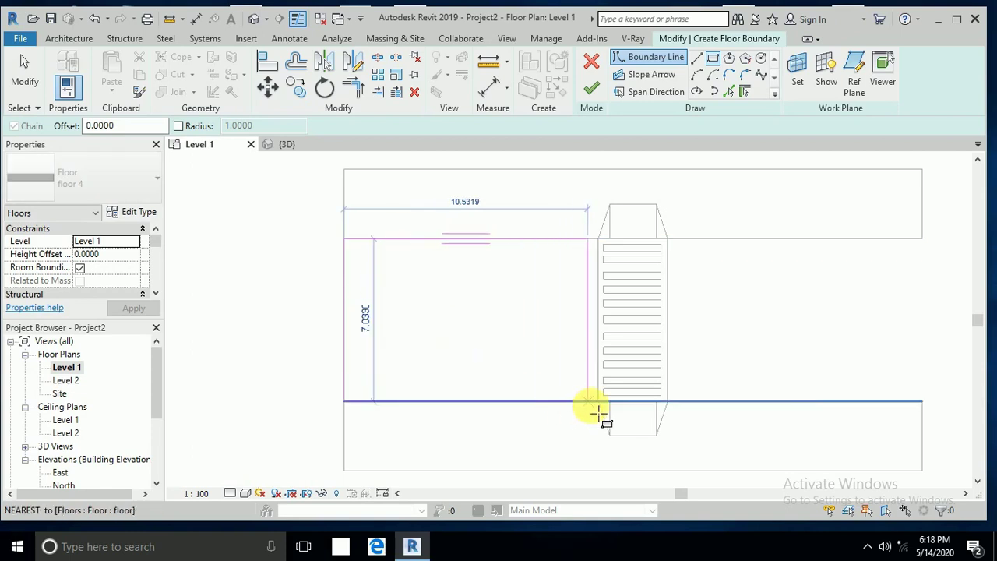
pyautogui.click(598, 402)
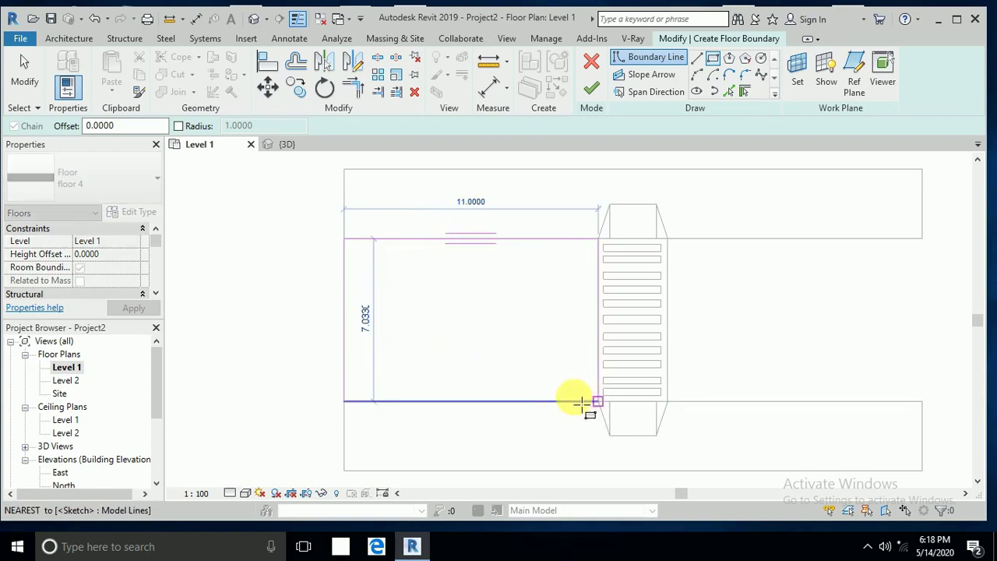
pyautogui.click(667, 239)
pyautogui.click(921, 402)
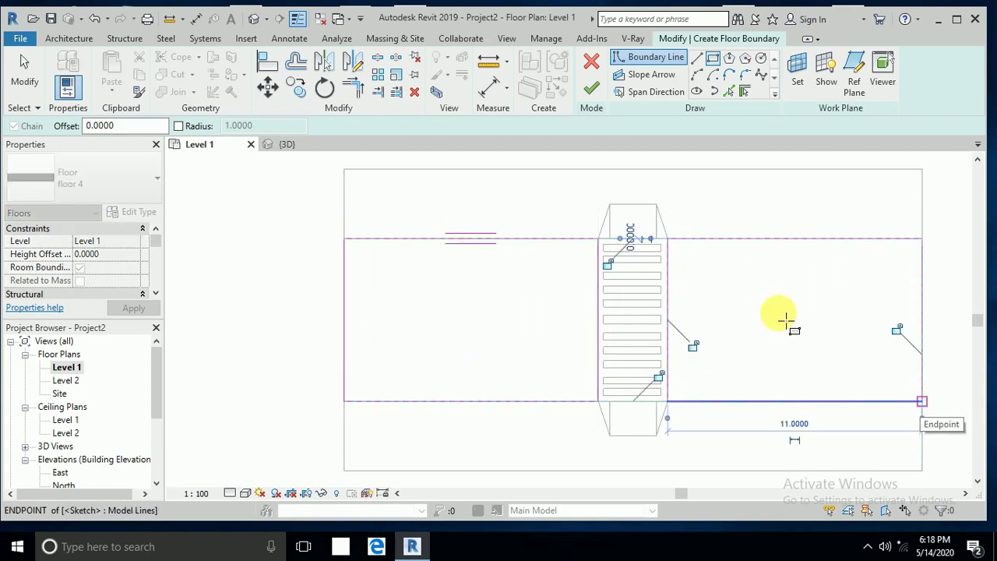
pyautogui.click(592, 89)
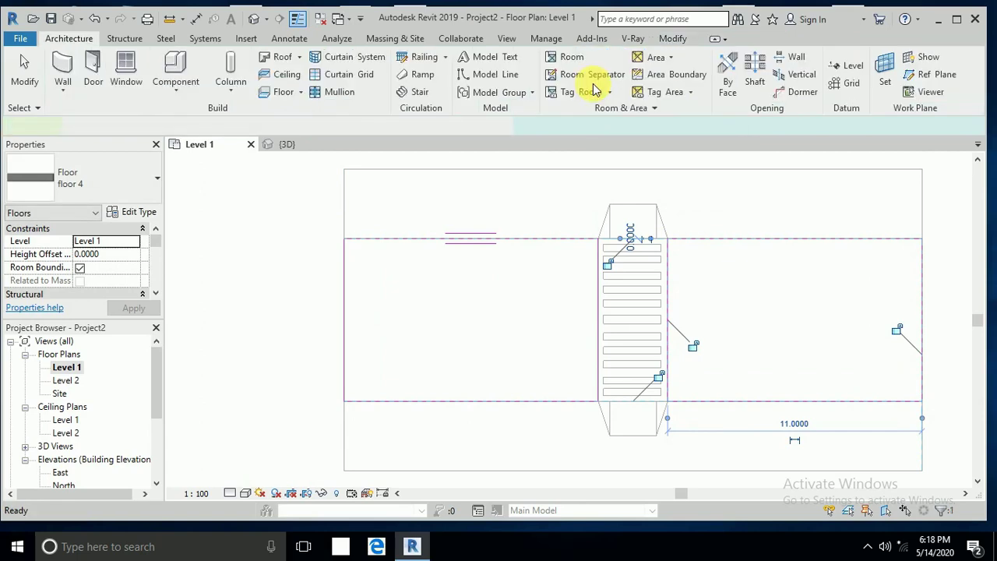
# Step: In the 3D view, set the height offset of the floor 4 road surfaces to -0.15
pyautogui.click(253, 18)
pyautogui.press('Escape')
pyautogui.scroll(5, 528, 361)
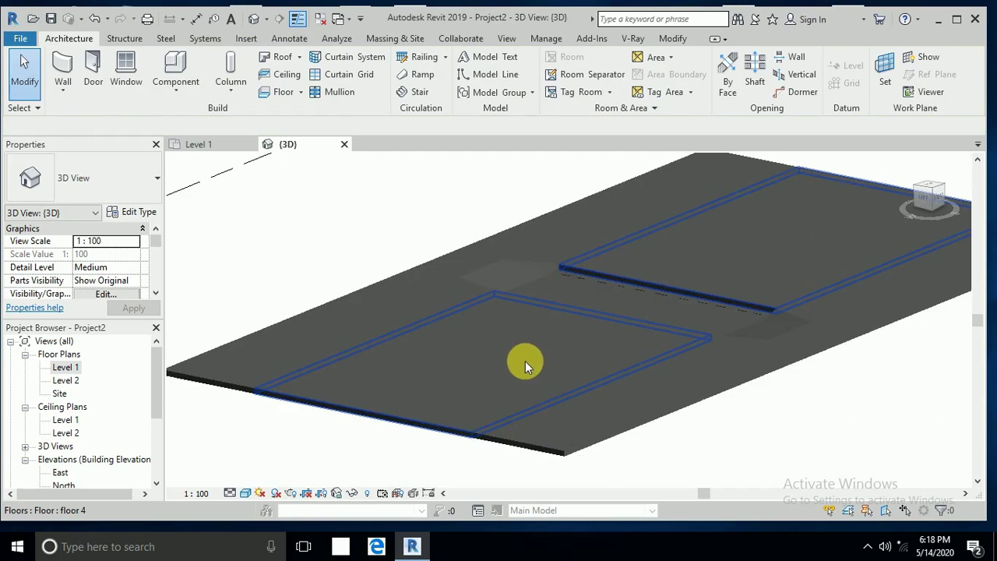
pyautogui.click(531, 345)
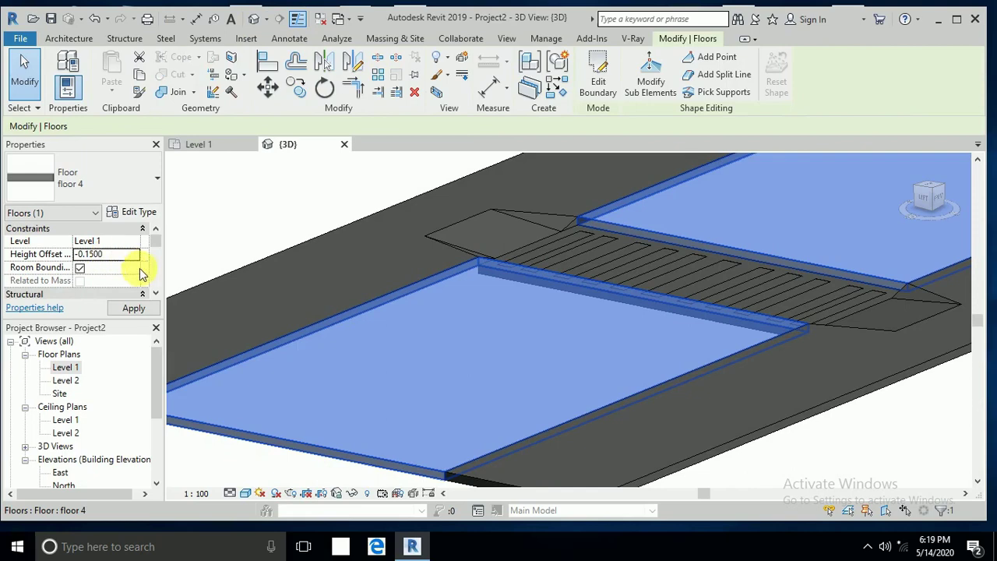
pyautogui.click(129, 310)
pyautogui.click(292, 184)
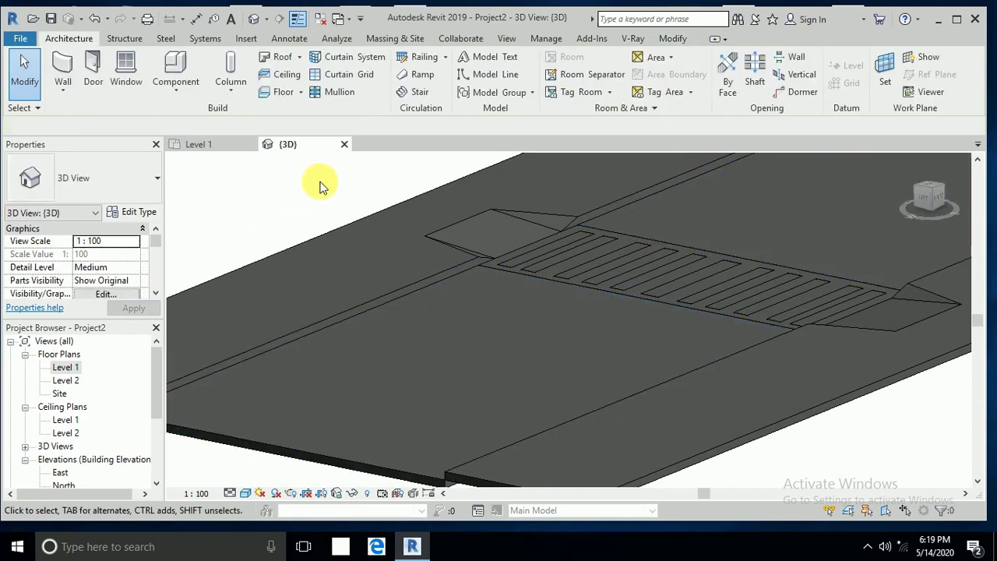
# Step: Select the far sidewalk and open the material choice for the structure layer of its floor type
pyautogui.scroll(-3, 697, 395)
pyautogui.scroll(4, 668, 423)
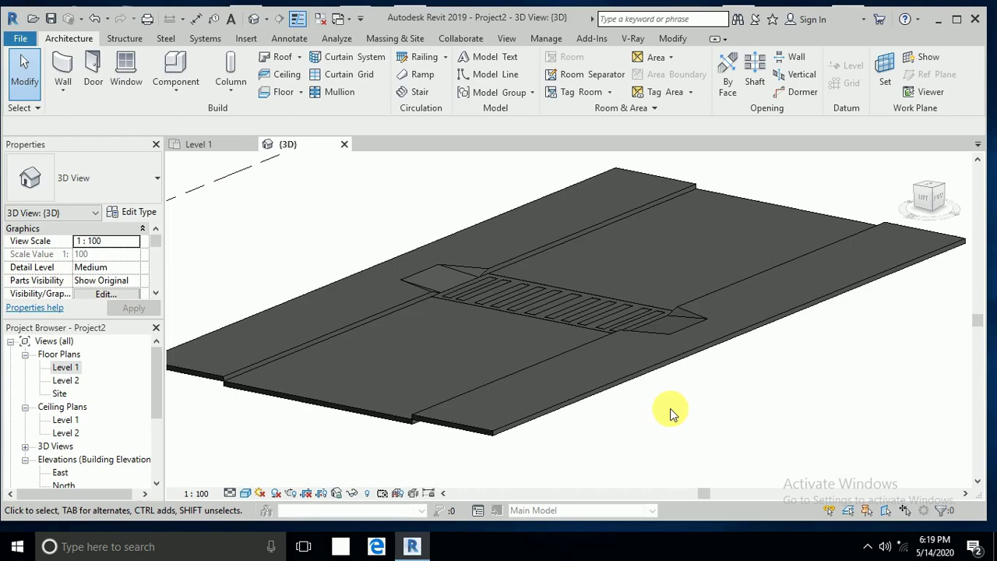
pyautogui.keyDown('shift'); pyautogui.moveTo(638, 338); pyautogui.dragTo(575, 334, button='middle'); pyautogui.keyUp('shift')
pyautogui.keyDown('shift'); pyautogui.moveTo(718, 405); pyautogui.dragTo(400, 304, button='middle'); pyautogui.keyUp('shift')
pyautogui.scroll(2, 525, 392)
pyautogui.click(579, 407)
pyautogui.click(401, 304)
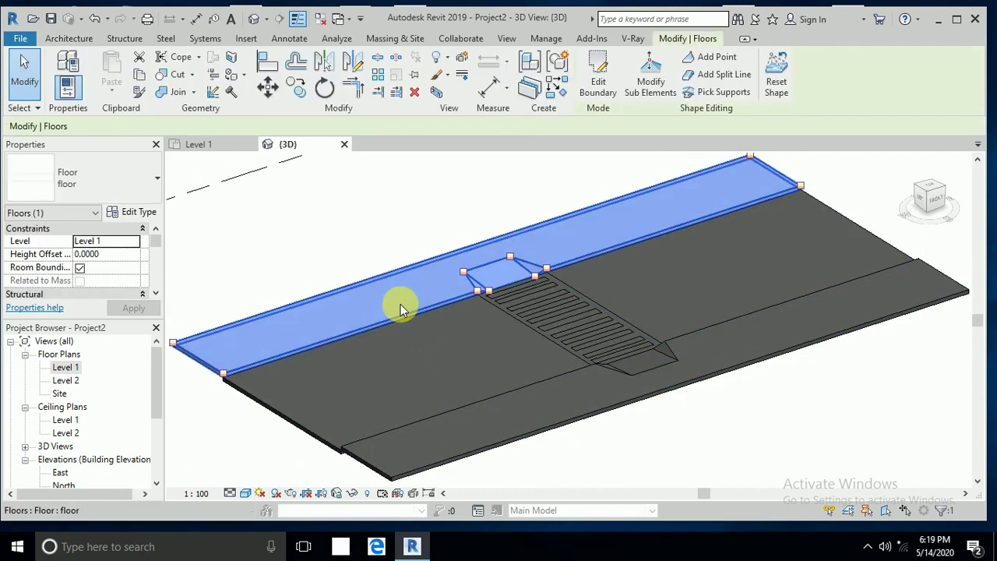
pyautogui.click(134, 215)
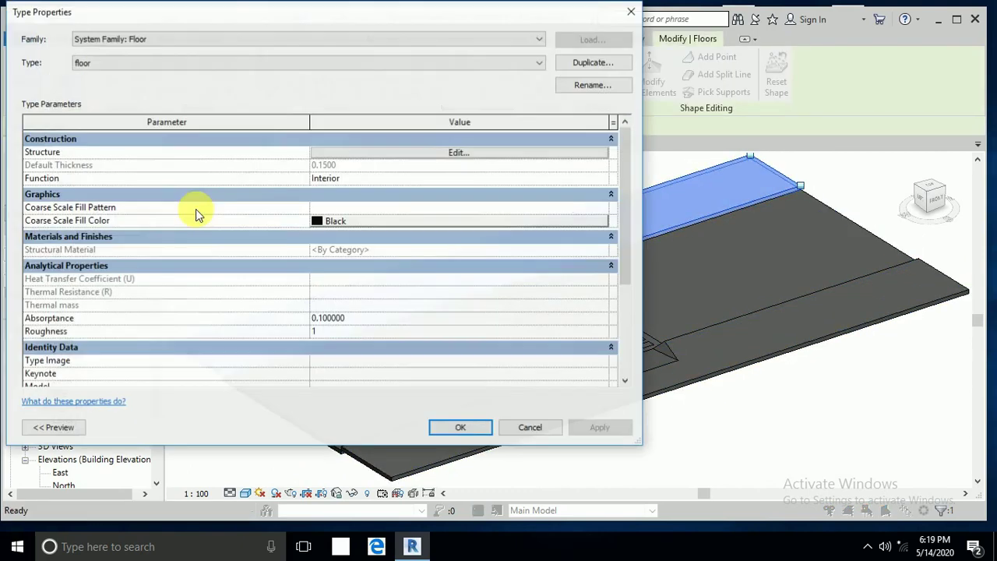
pyautogui.click(457, 153)
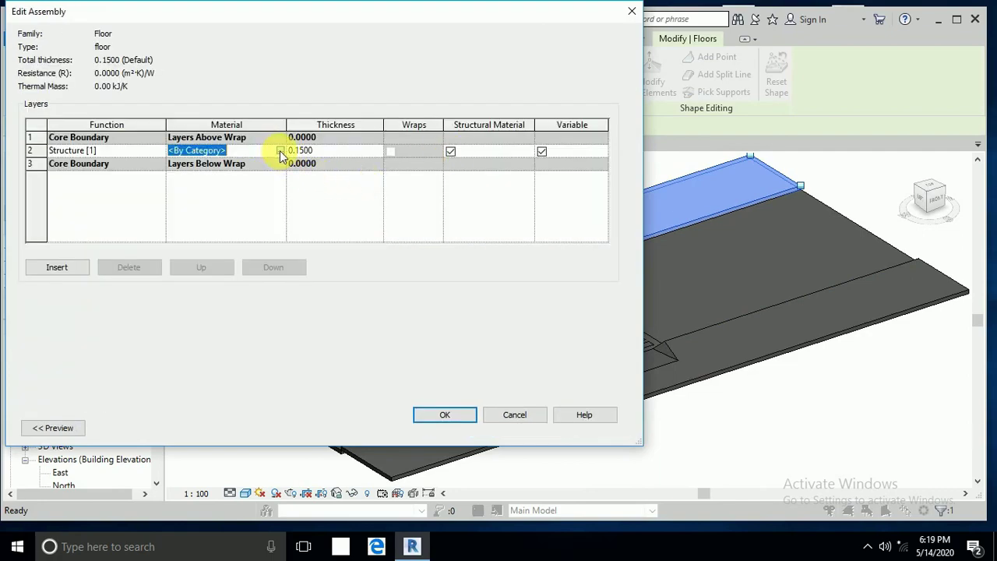
pyautogui.click(279, 150)
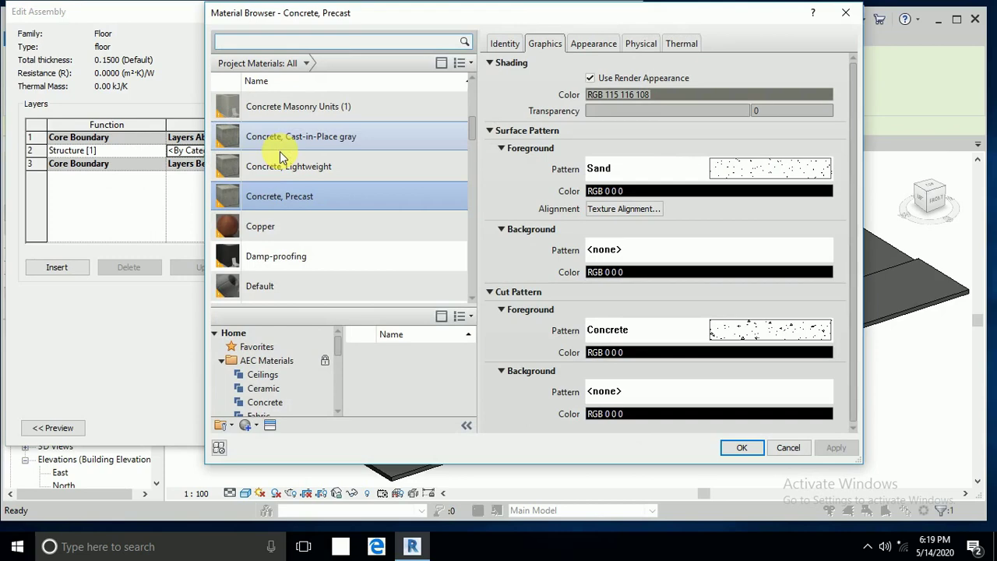
# Step: Create a new material and name it m1
pyautogui.click(247, 425)
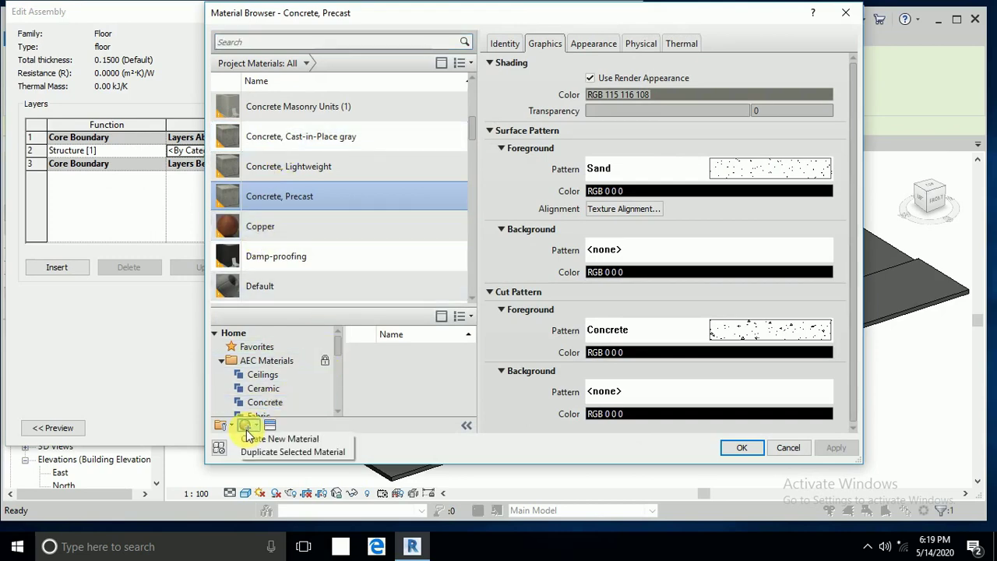
pyautogui.click(265, 439)
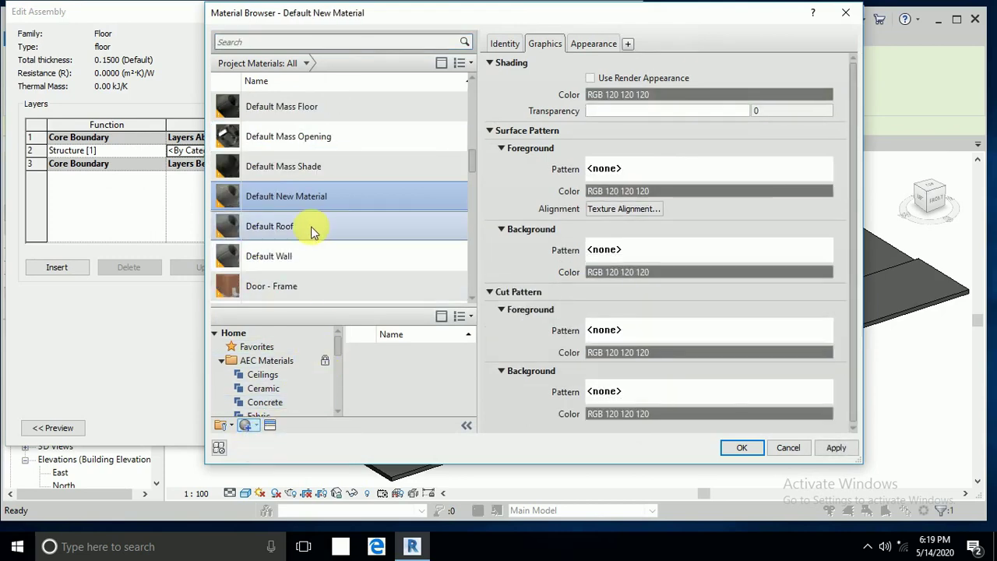
pyautogui.rightClick(312, 195)
pyautogui.click(349, 233)
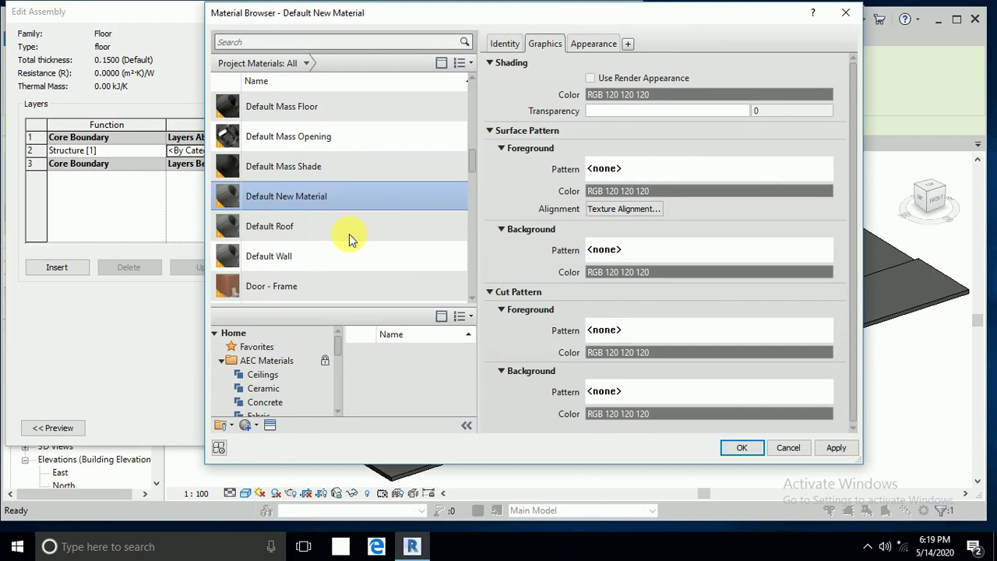
pyautogui.write('m')
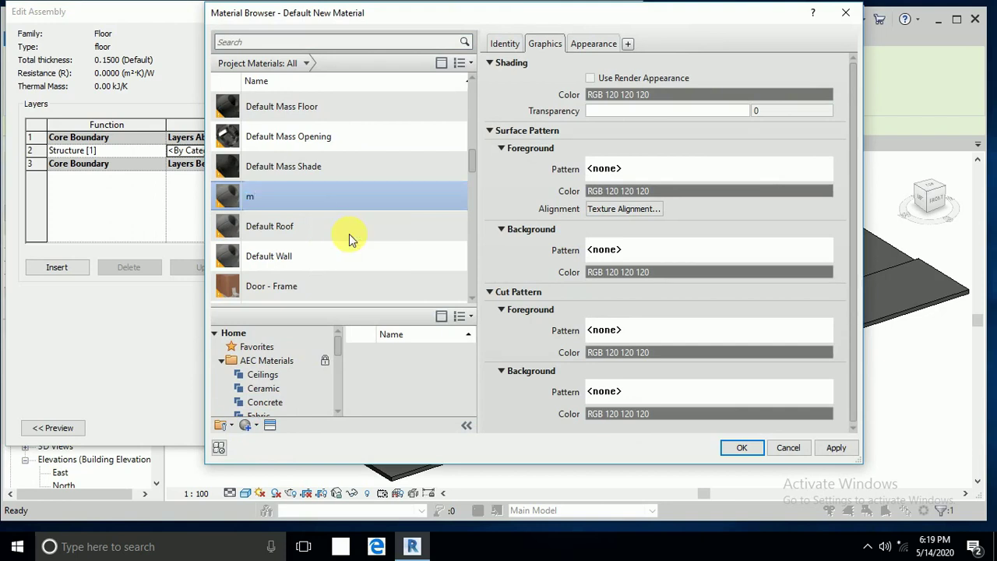
pyautogui.write('1')
# Step: Assign the paving image b from the desktop folder "materia for revit" to m1's appearance, browsing the files as thumbnails
pyautogui.click(602, 45)
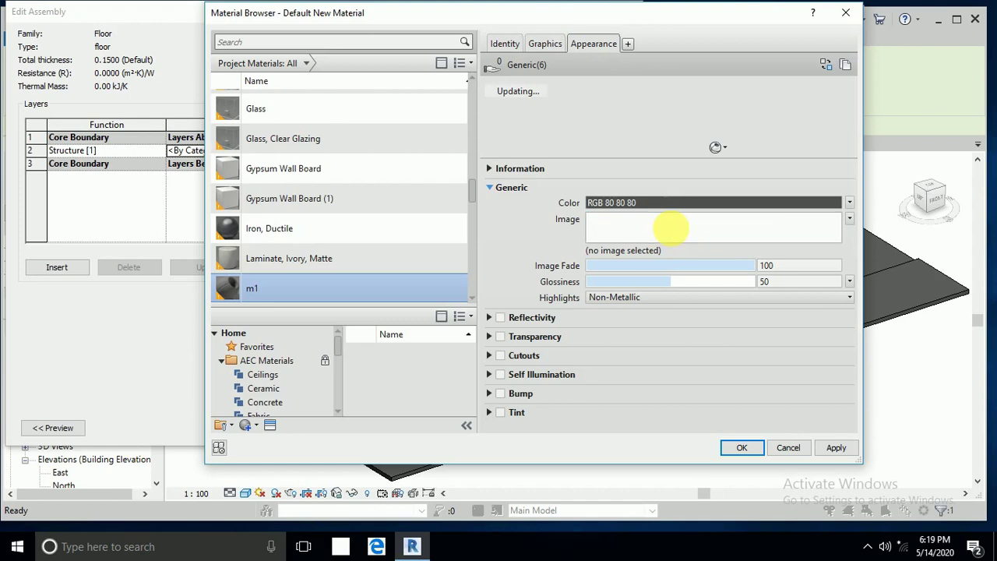
pyautogui.click(671, 228)
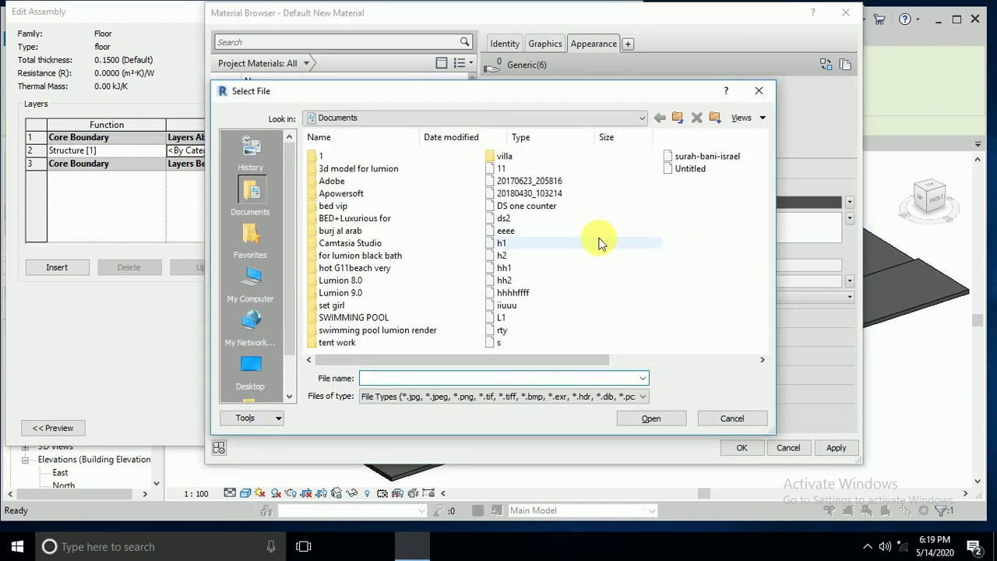
pyautogui.click(250, 366)
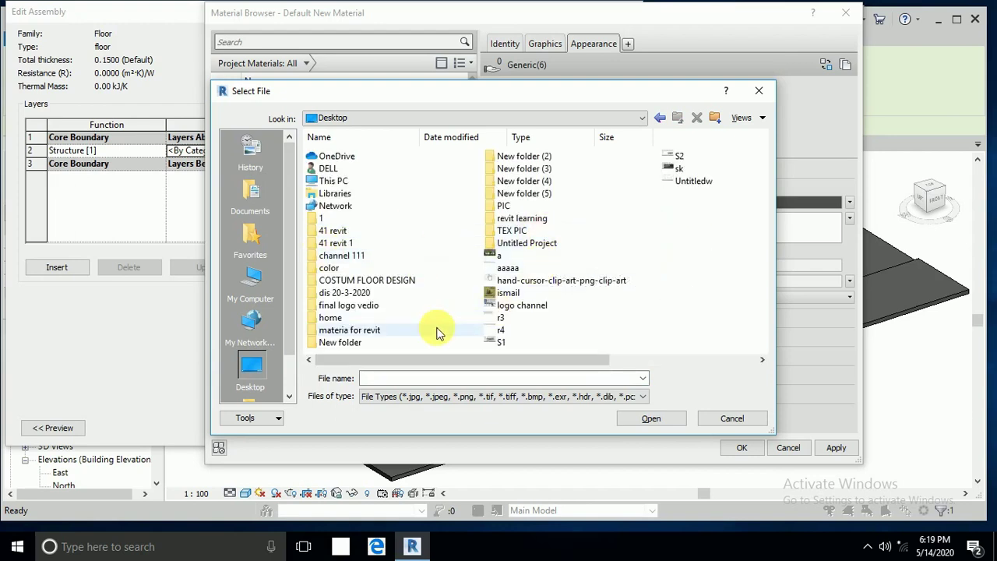
pyautogui.doubleClick(355, 330)
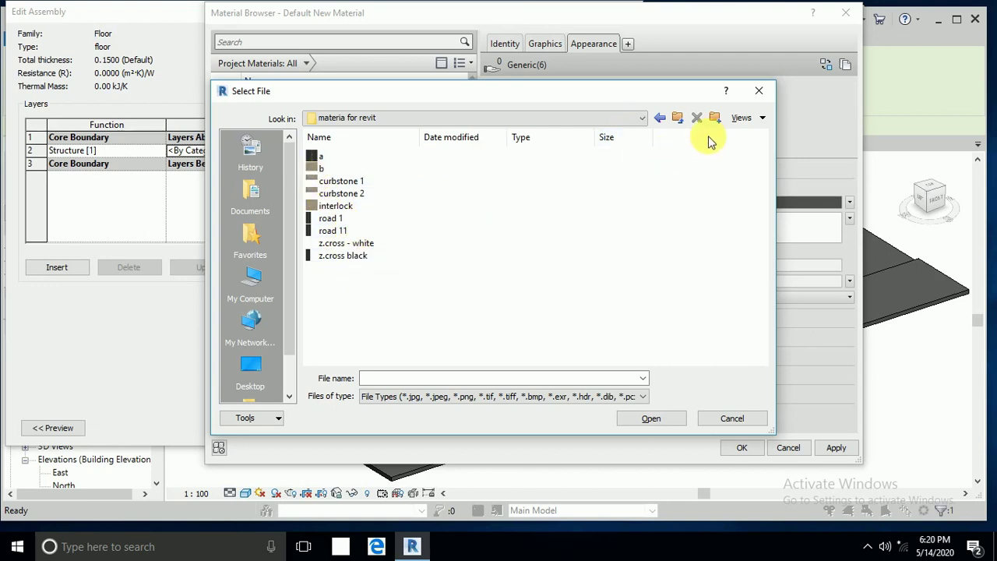
pyautogui.click(756, 119)
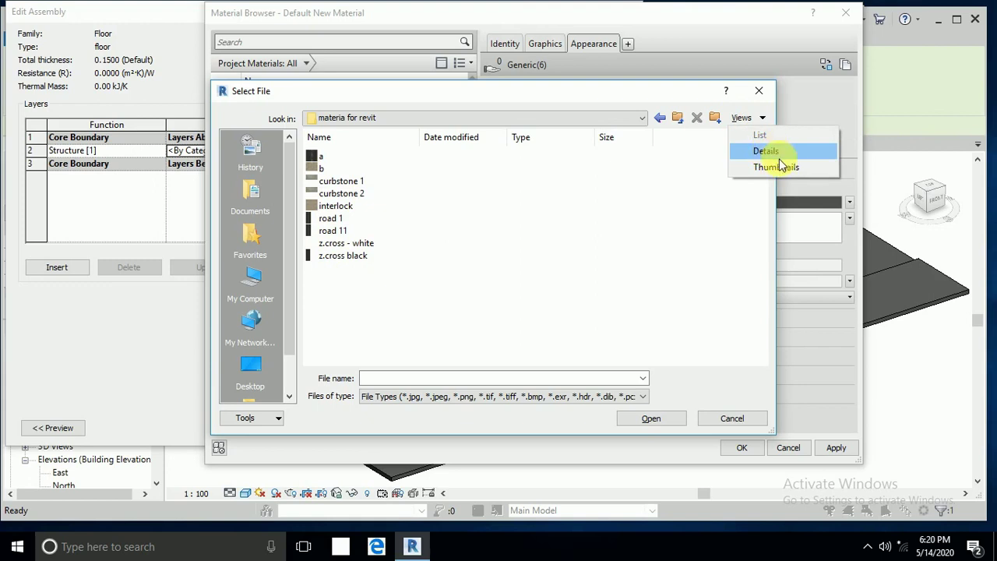
pyautogui.click(773, 167)
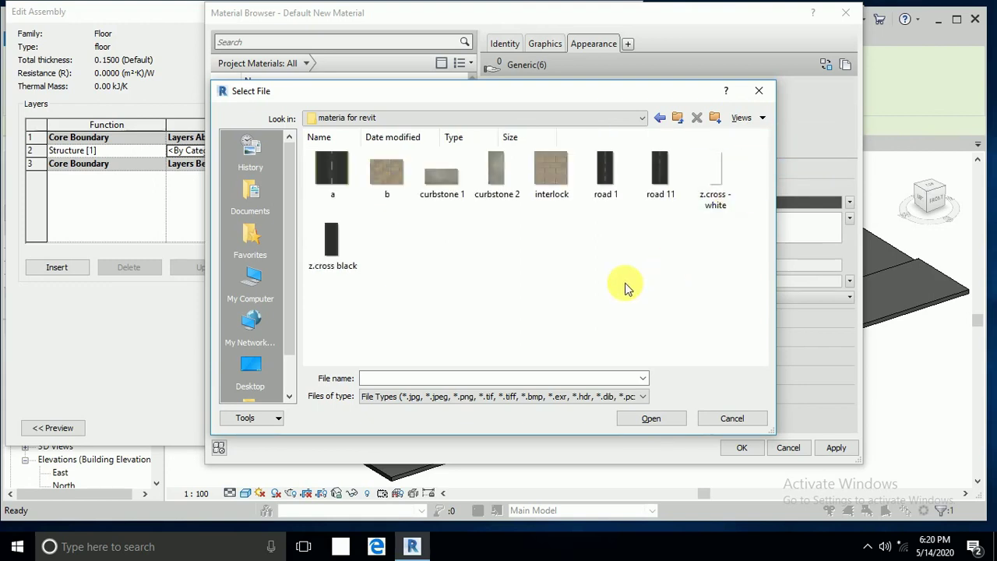
pyautogui.click(331, 243)
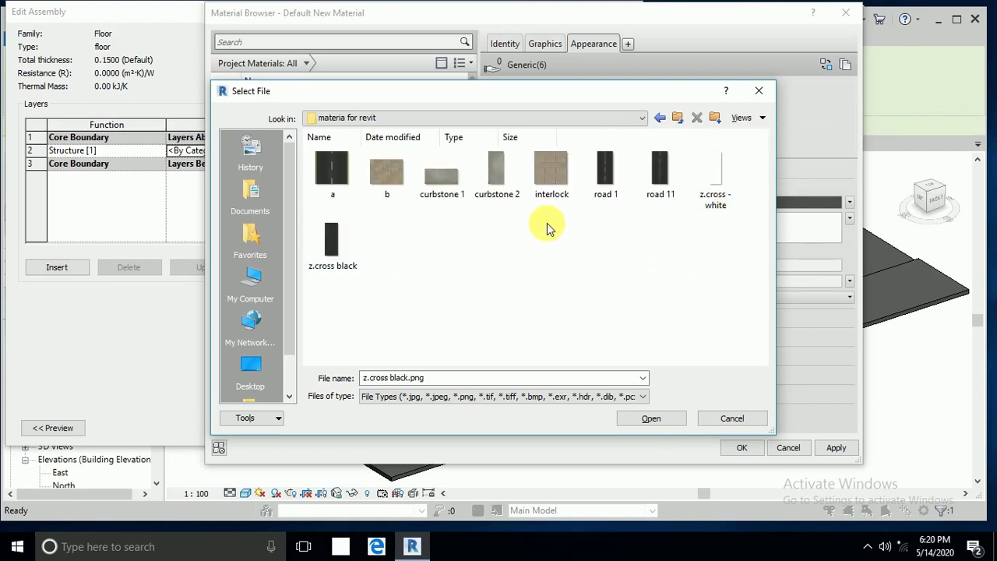
pyautogui.click(389, 179)
pyautogui.click(653, 418)
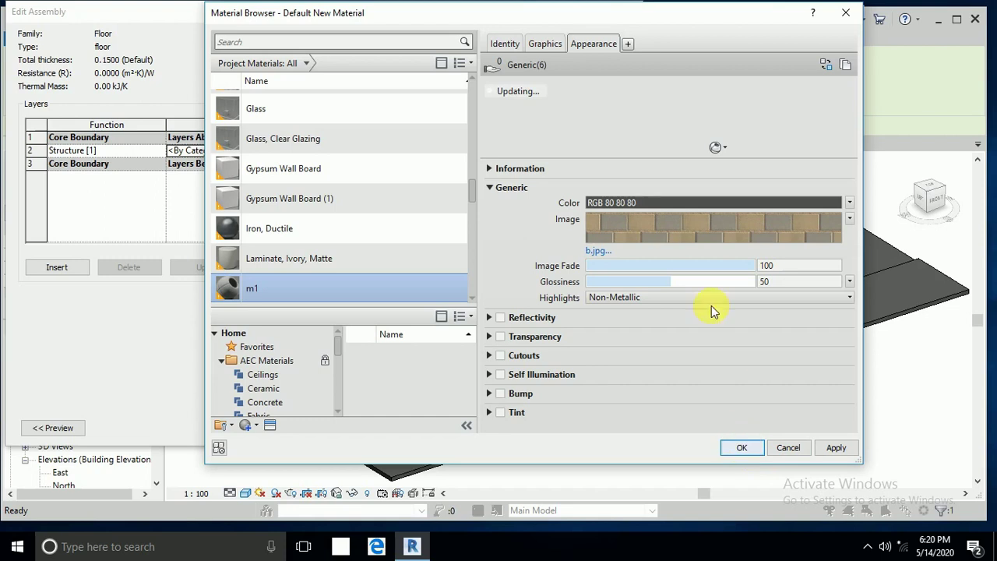
# Step: Set the sample size width of m1's paving texture to 1 m
pyautogui.click(645, 232)
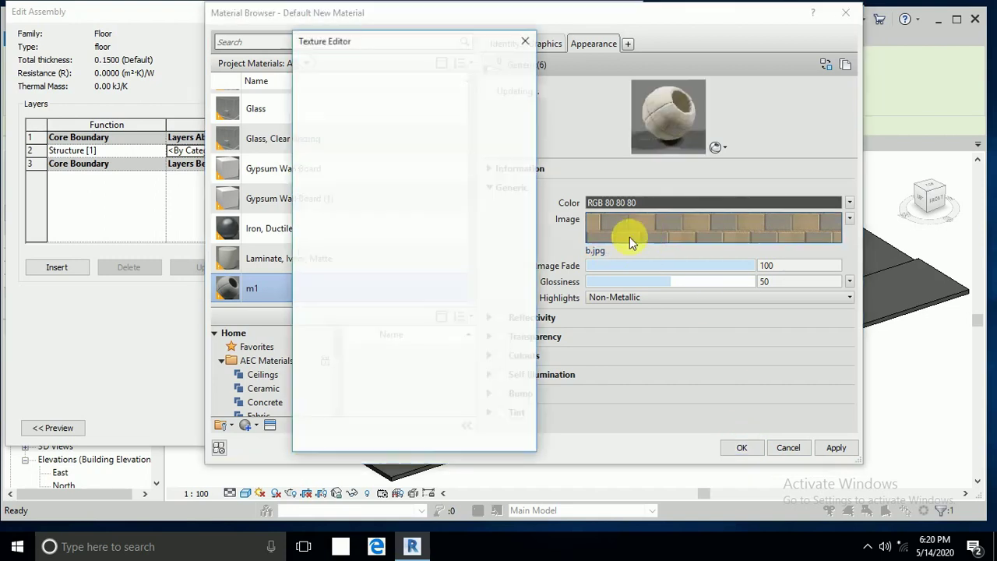
pyautogui.moveTo(535, 350); pyautogui.dragTo(534, 400)
pyautogui.click(436, 359)
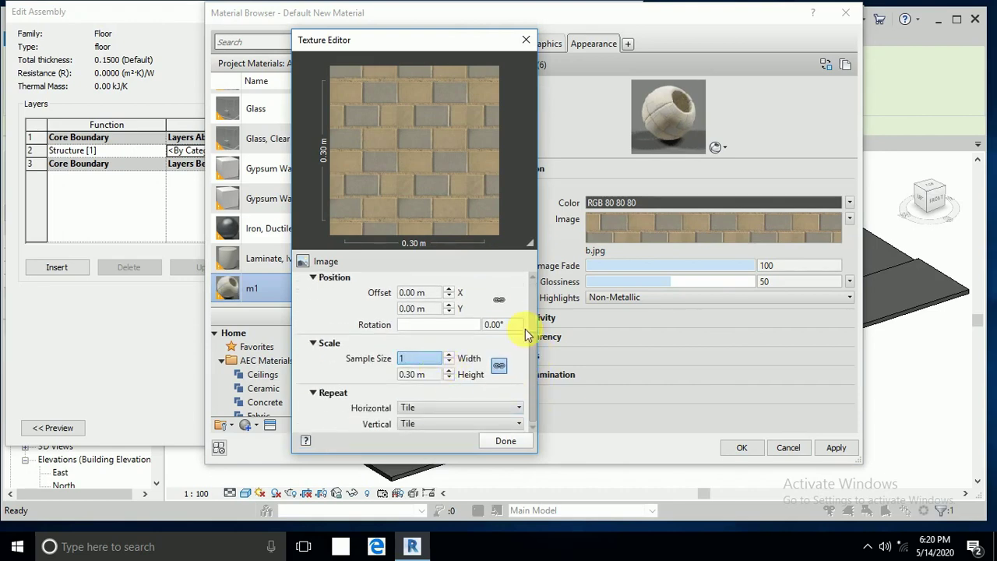
pyautogui.click(512, 438)
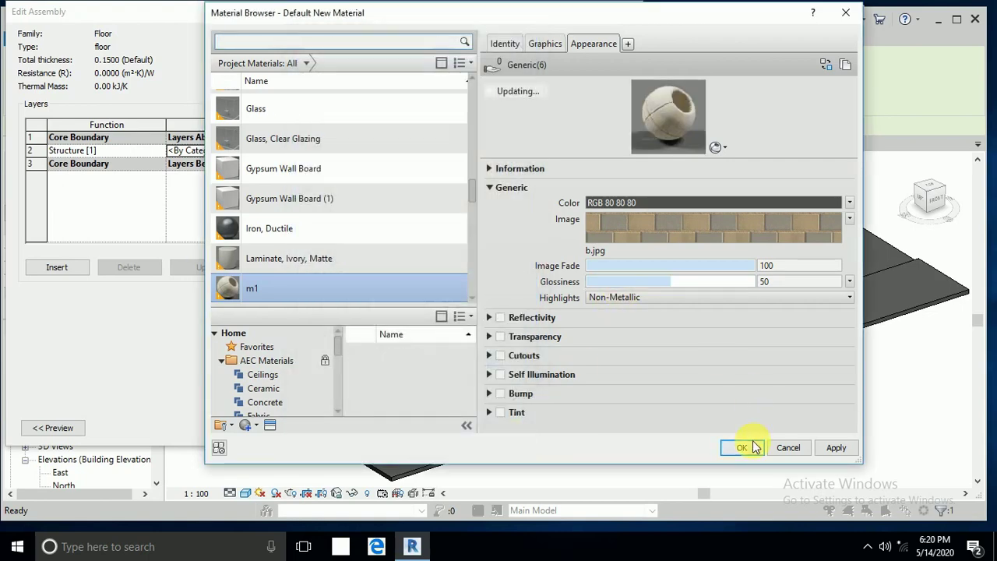
# Step: Apply material m1 to the sidewalk floor type's structure layer and close its type properties
pyautogui.click(741, 449)
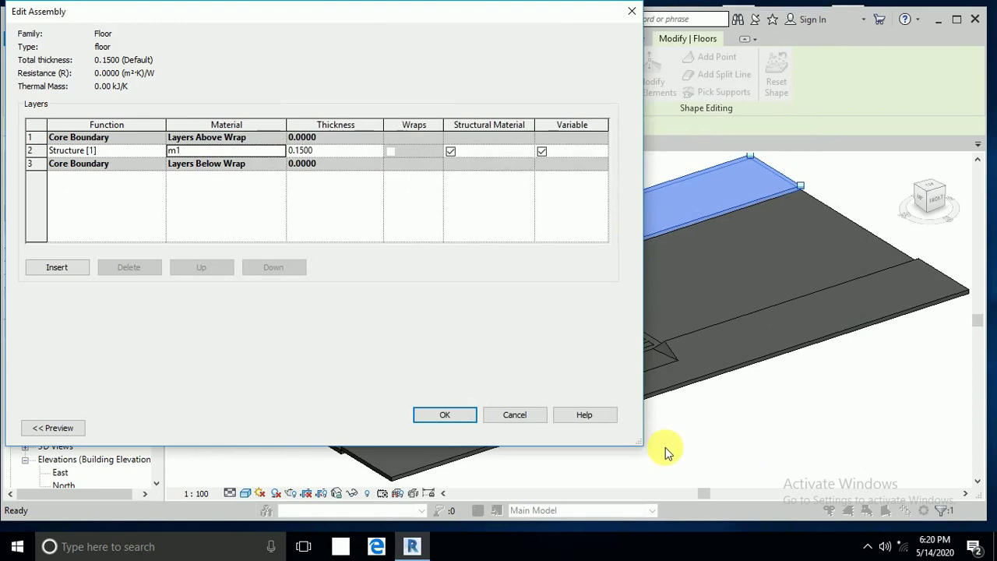
pyautogui.click(475, 416)
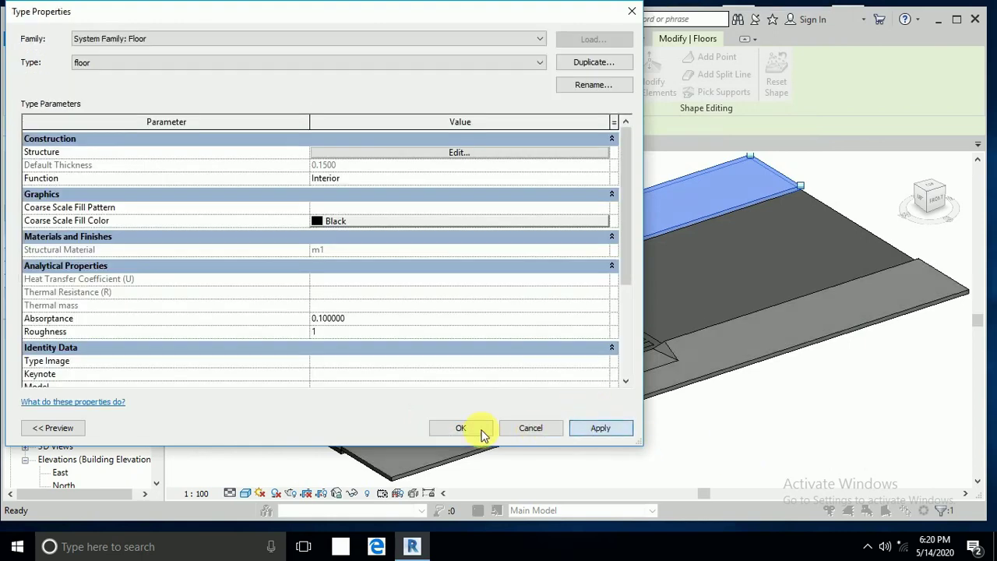
pyautogui.click(477, 429)
pyautogui.click(590, 463)
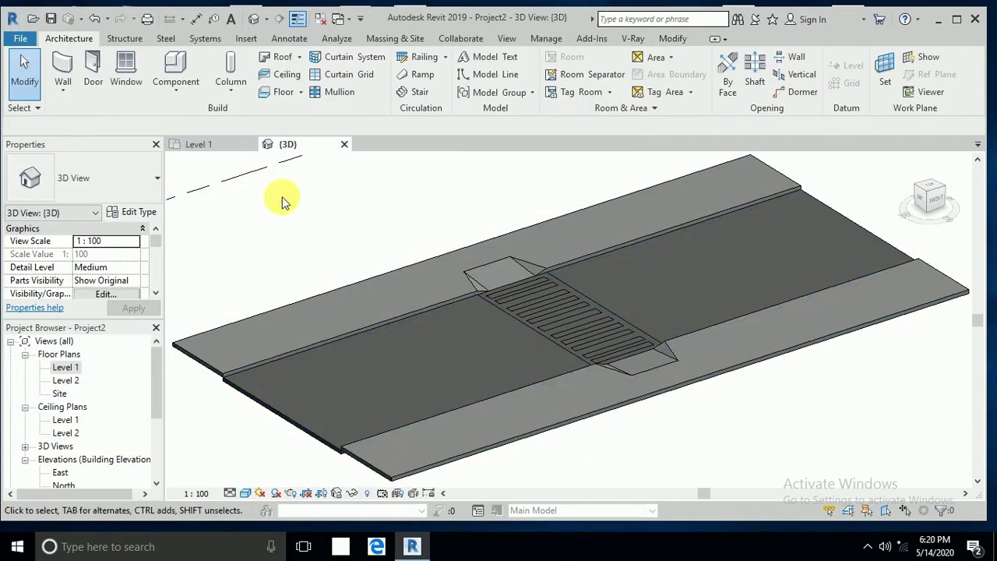
# Step: Switch the 3D view to the Realistic visual style and inspect the paving on both sidewalks and ramps
pyautogui.click(246, 493)
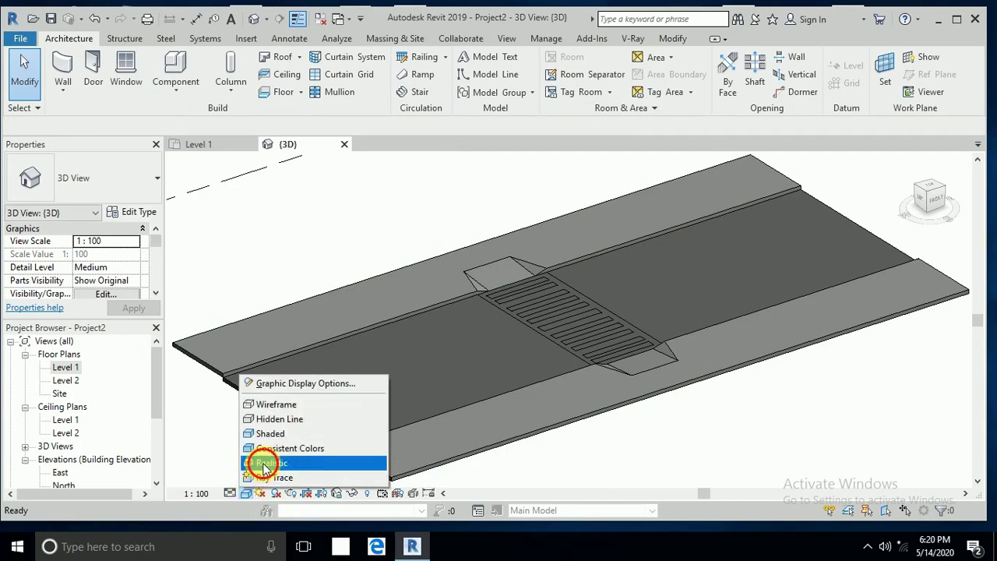
pyautogui.click(263, 462)
pyautogui.keyDown('shift'); pyautogui.moveTo(361, 300); pyautogui.dragTo(581, 423, button='middle'); pyautogui.keyUp('shift')
pyautogui.scroll(5, 717, 332)
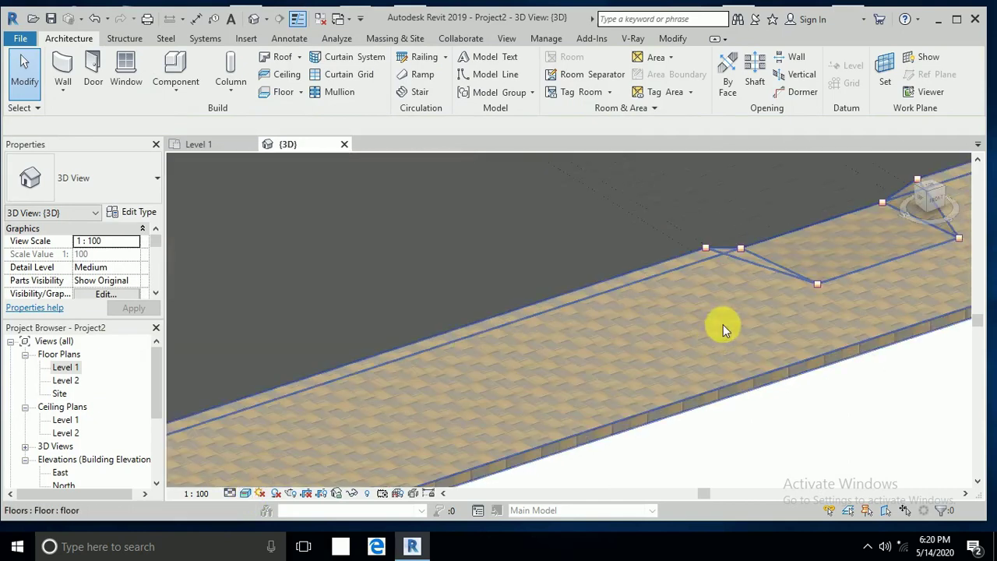
pyautogui.moveTo(728, 330); pyautogui.dragTo(659, 412, button='middle')
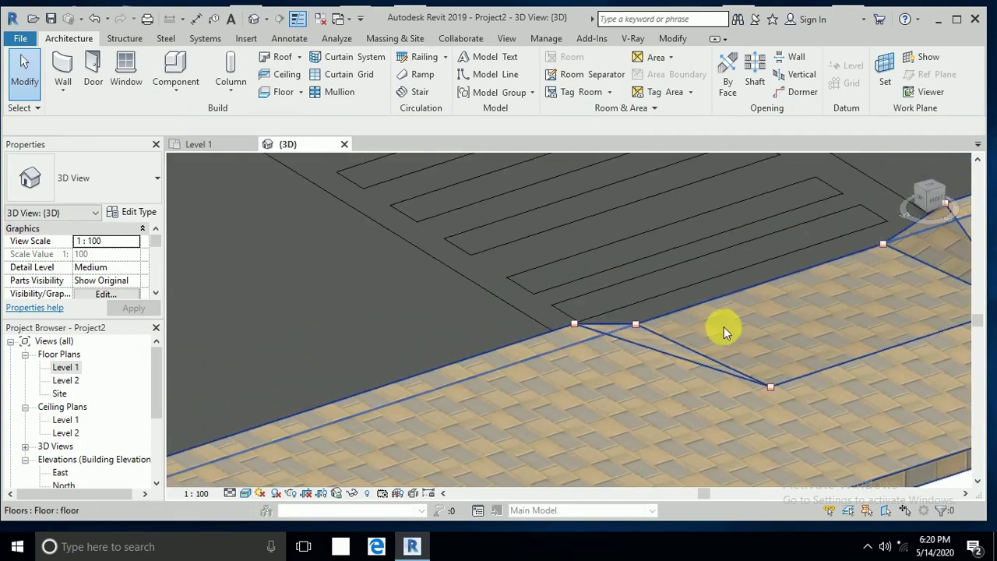
pyautogui.keyDown('shift'); pyautogui.moveTo(651, 364); pyautogui.dragTo(424, 249, button='middle'); pyautogui.keyUp('shift')
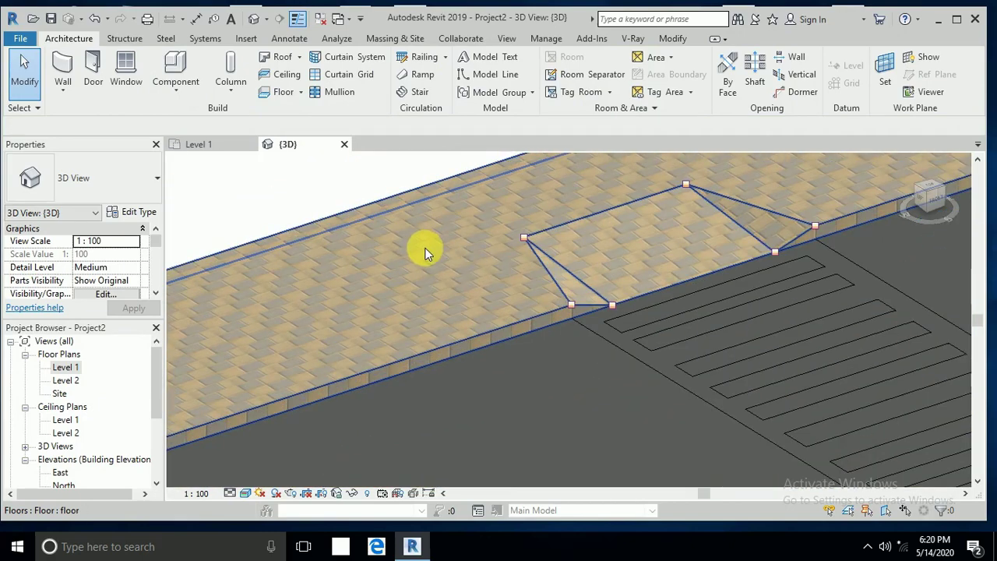
pyautogui.scroll(-3, 424, 250)
pyautogui.scroll(-3, 424, 253)
pyautogui.keyDown('shift'); pyautogui.moveTo(485, 262); pyautogui.dragTo(679, 421, button='middle'); pyautogui.keyUp('shift')
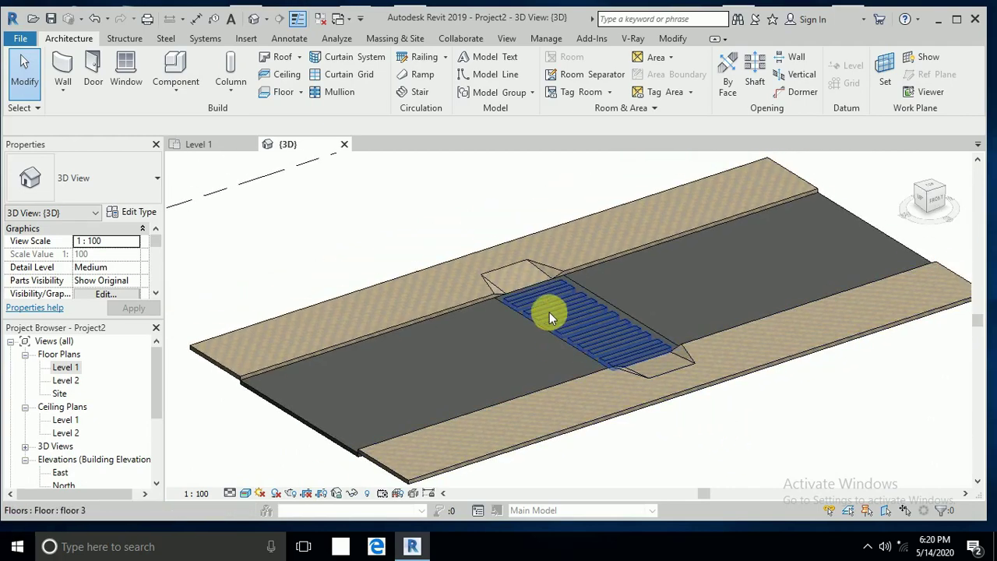
# Step: Open the material choices for the structure layer of the crossing stripes' floor type, floor 3
pyautogui.scroll(2, 549, 312)
pyautogui.scroll(2, 544, 297)
pyautogui.scroll(-3, 542, 293)
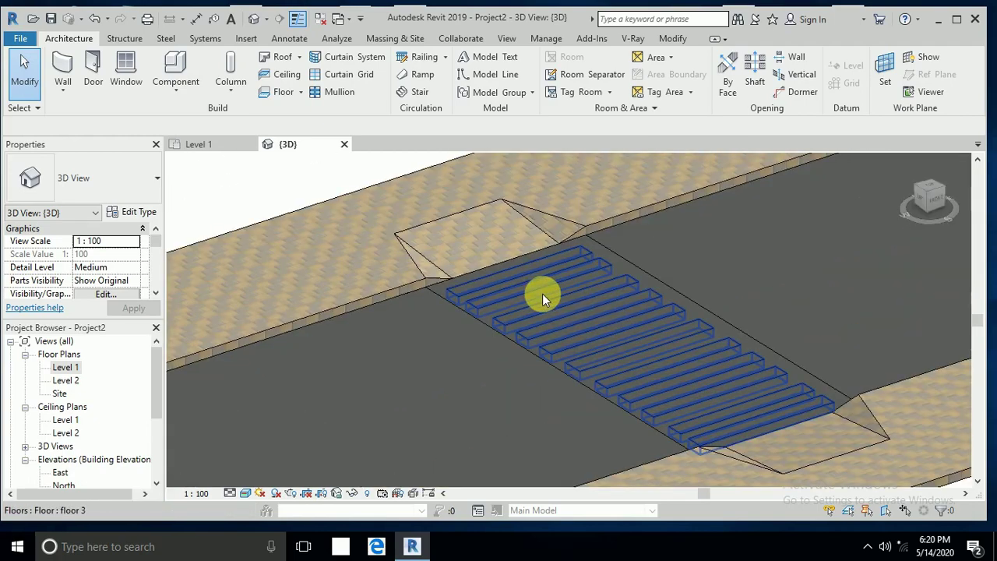
pyautogui.scroll(4, 559, 302)
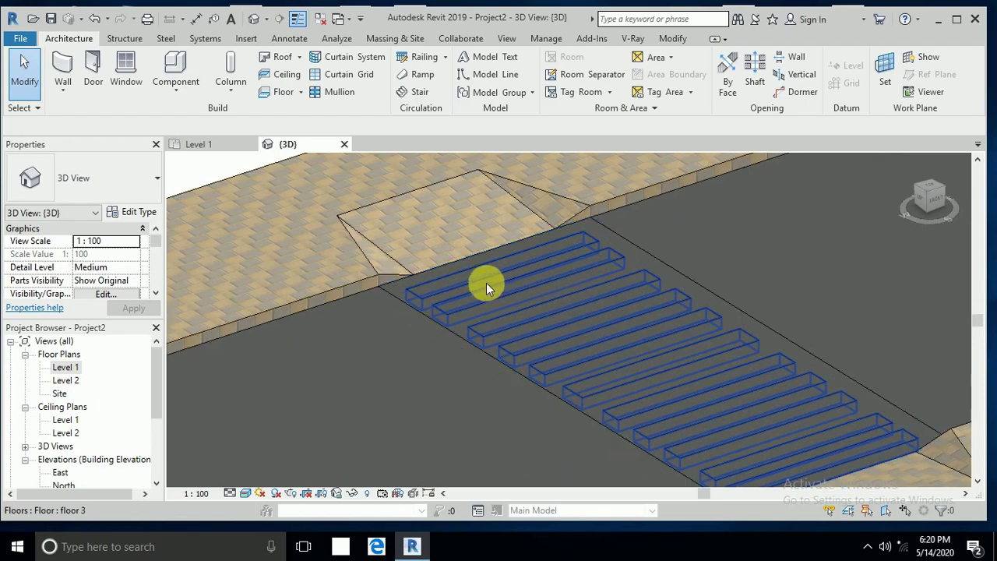
pyautogui.click(481, 281)
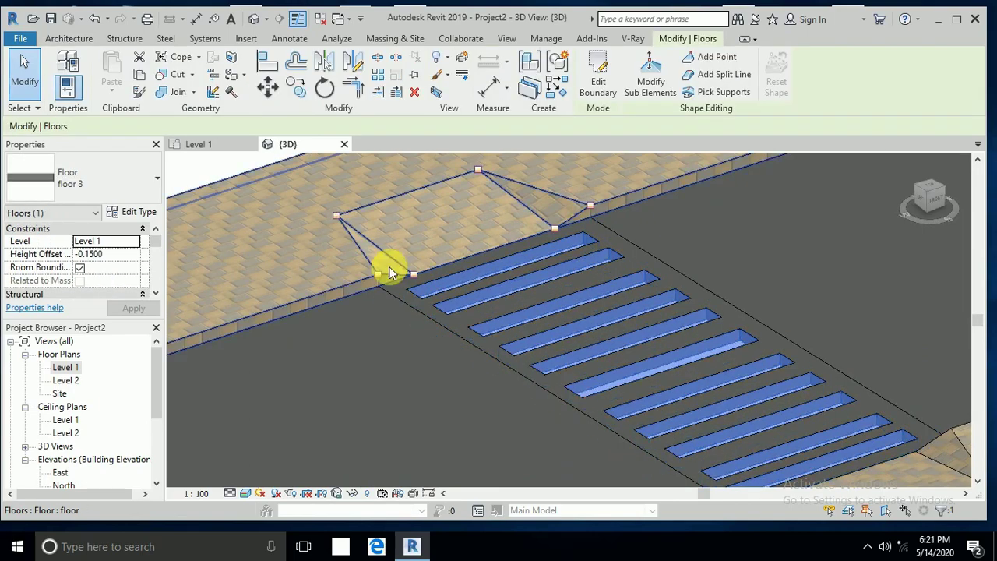
pyautogui.click(416, 269)
pyautogui.click(134, 212)
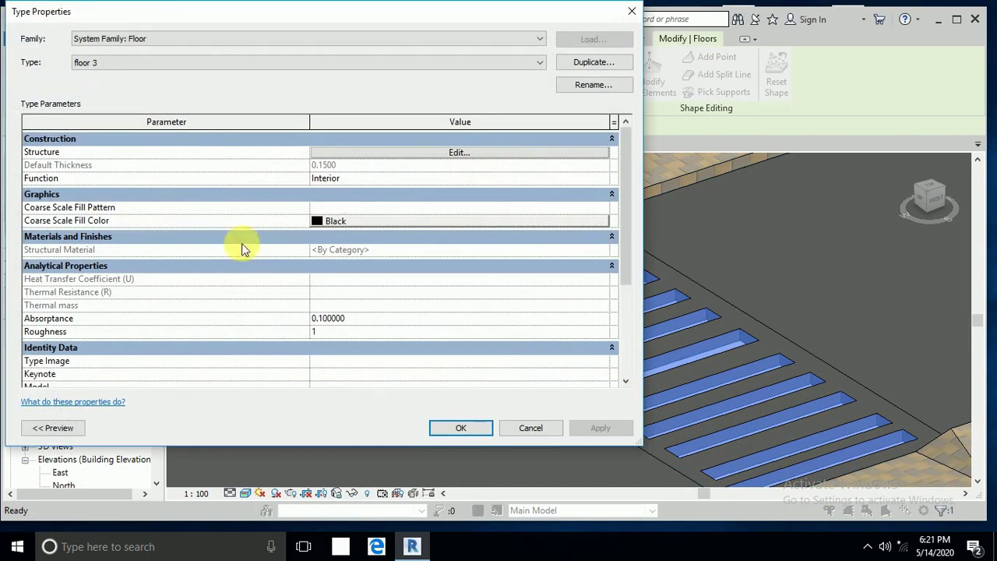
pyautogui.click(512, 153)
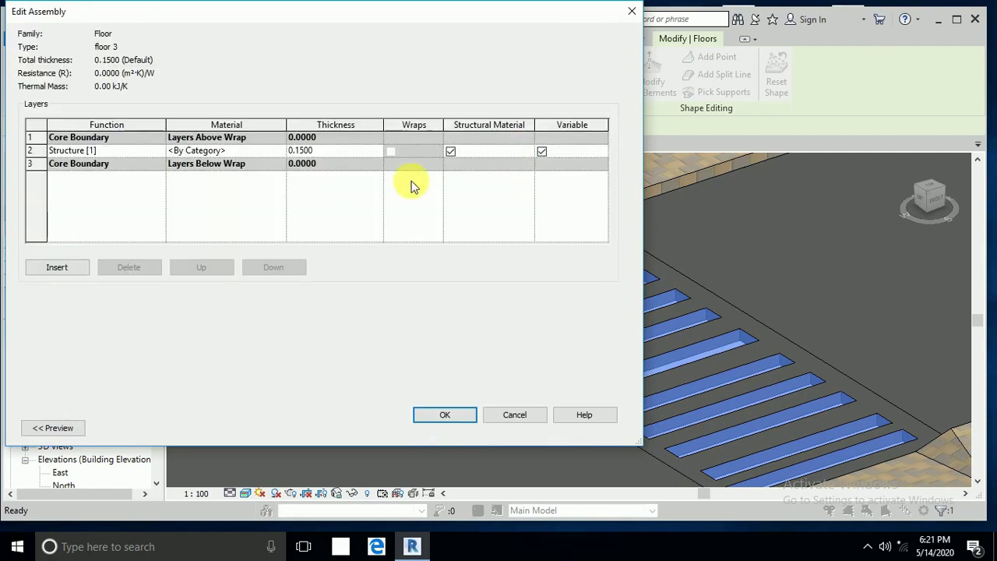
pyautogui.click(274, 153)
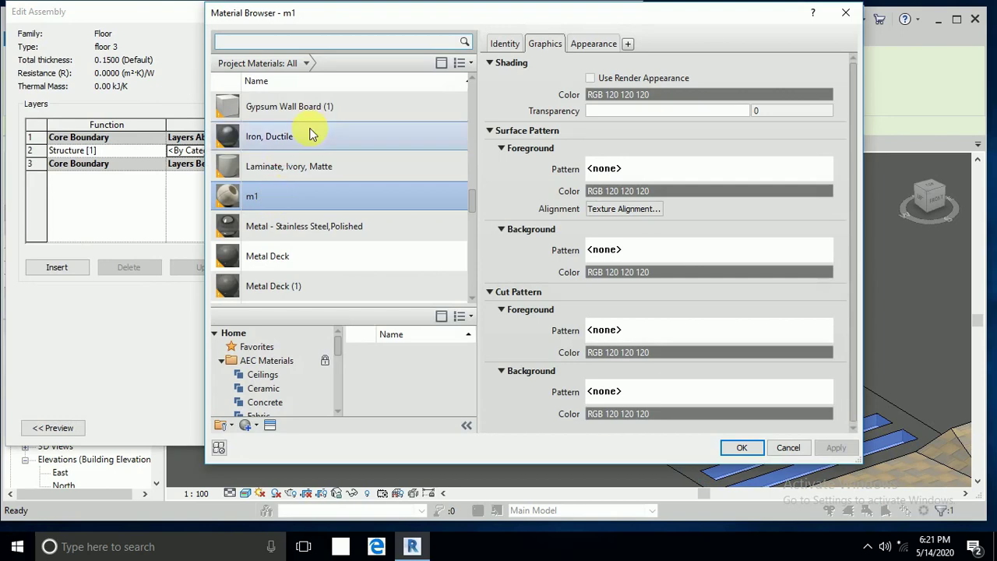
# Step: Assign Gypsum Wall Board (1) to floor 3's structure layer, apply the type properties and deselect the stripes
pyautogui.click(309, 110)
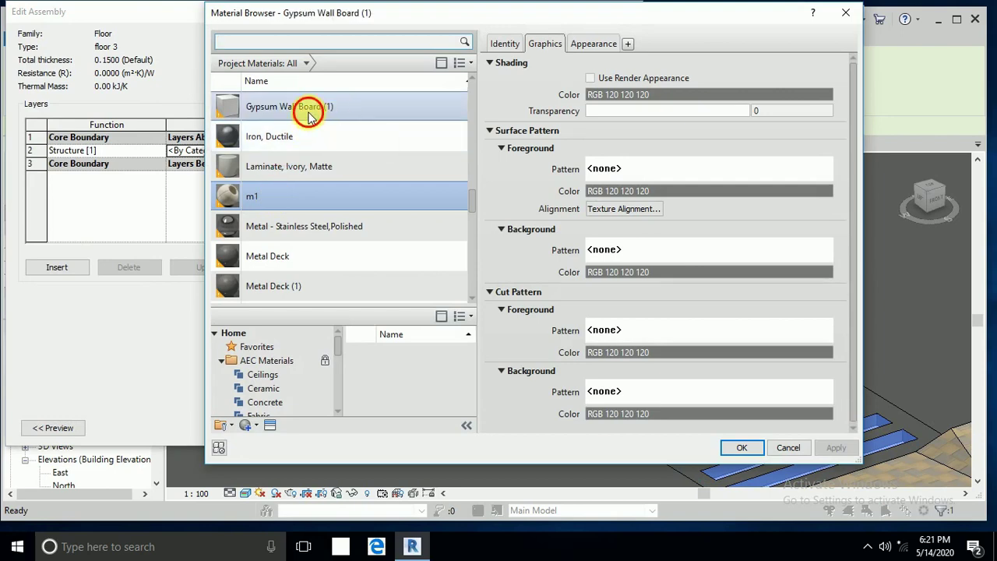
pyautogui.click(744, 447)
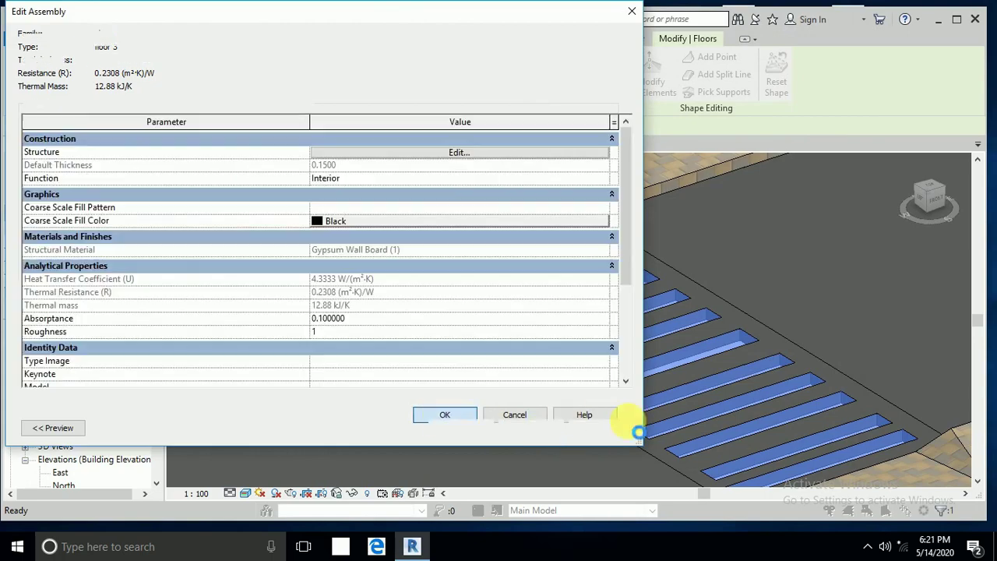
pyautogui.click(600, 430)
pyautogui.click(471, 431)
pyautogui.scroll(-3, 358, 202)
pyautogui.press('Escape')
pyautogui.scroll(3, 490, 382)
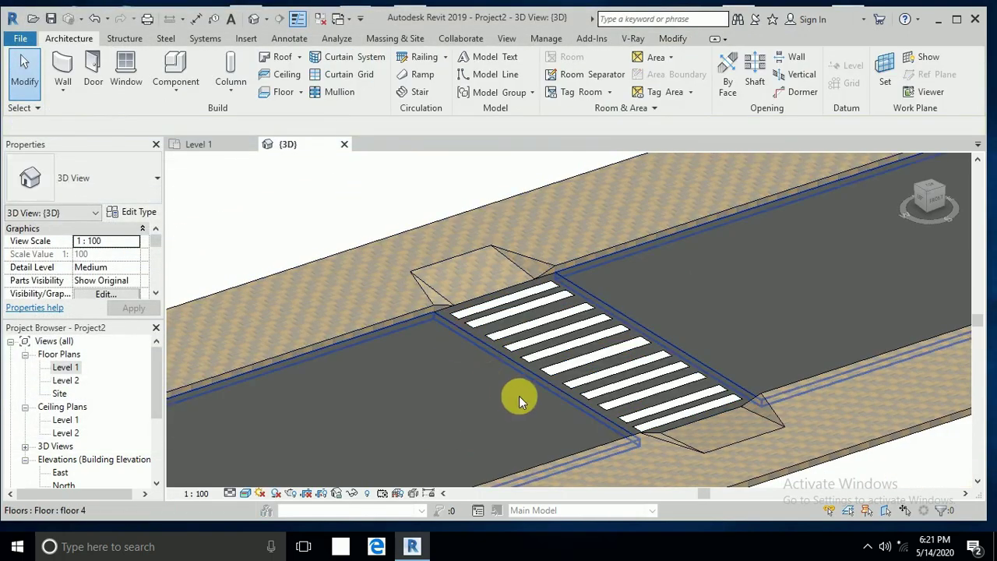
# Step: Apply the type properties of the crossing's base floor type, floor 2, with Default New Material as its structural material, and deselect it
pyautogui.scroll(3, 642, 429)
pyautogui.scroll(3, 802, 344)
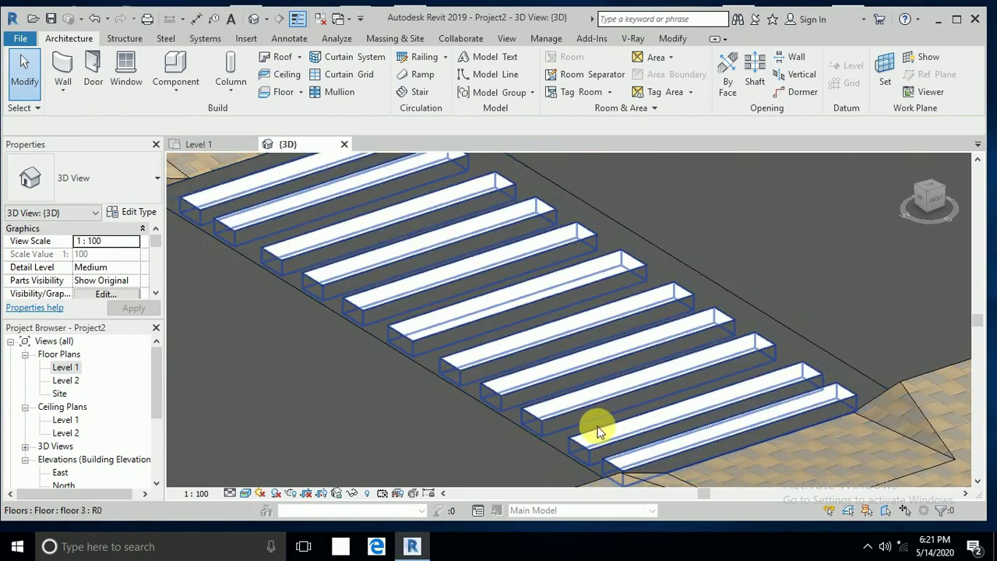
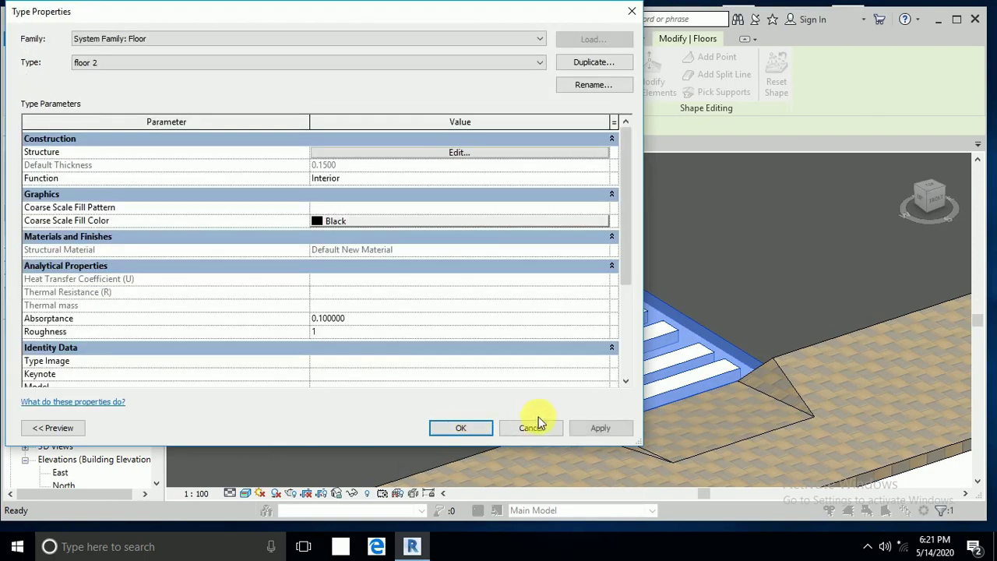
pyautogui.click(596, 428)
pyautogui.click(451, 428)
pyautogui.scroll(-3, 555, 370)
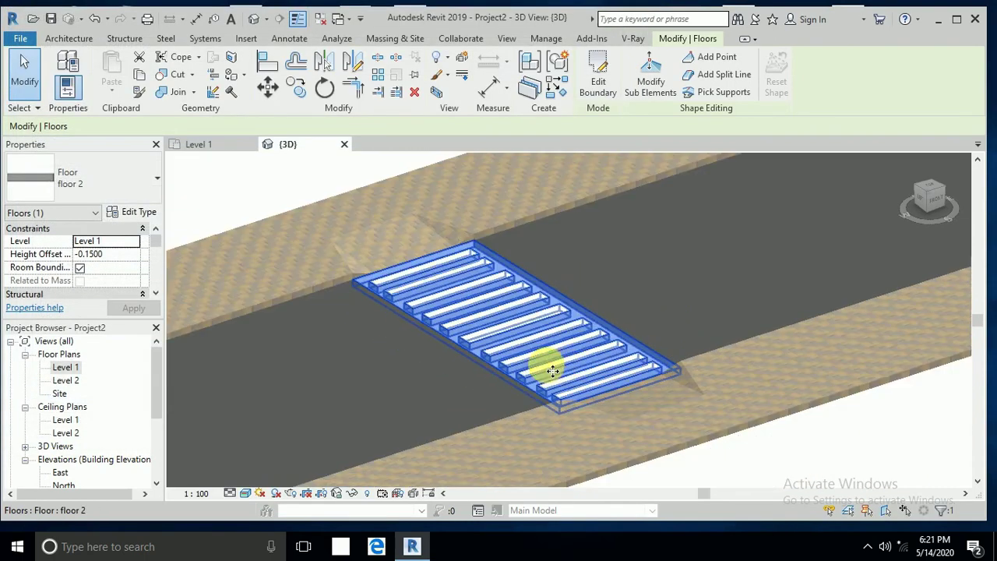
pyautogui.click(314, 211)
pyautogui.moveTo(314, 211); pyautogui.dragTo(416, 191, button='middle')
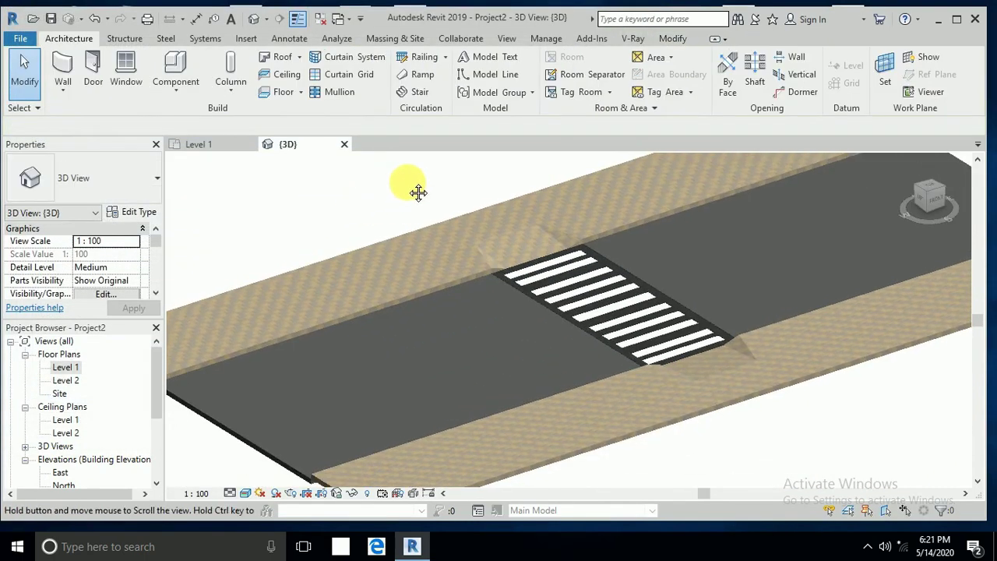
# Step: Select the road surface floor and open the material choices for floor 4's structure layer
pyautogui.scroll(4, 779, 321)
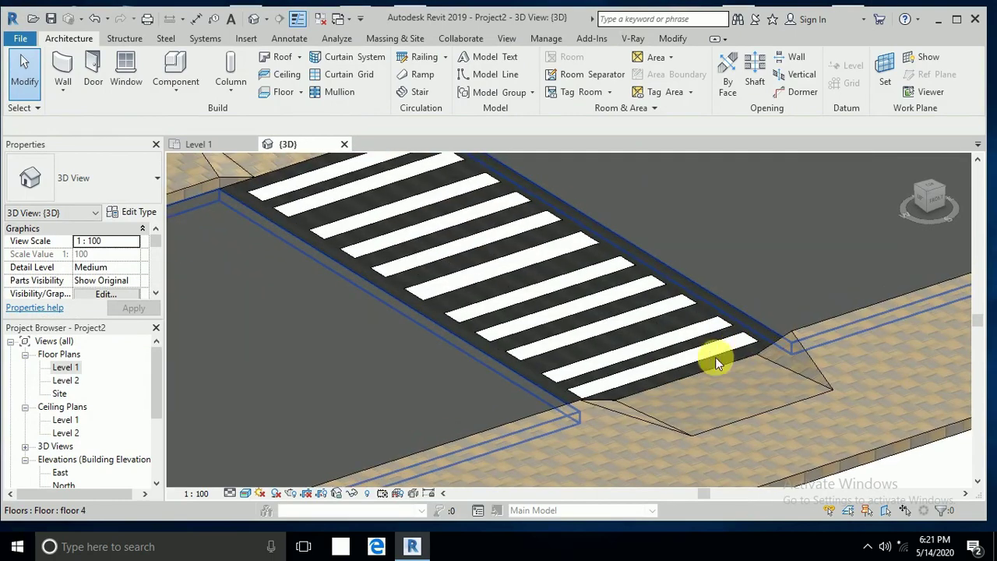
pyautogui.scroll(-3, 715, 356)
pyautogui.scroll(-2, 447, 344)
pyautogui.scroll(4, 447, 343)
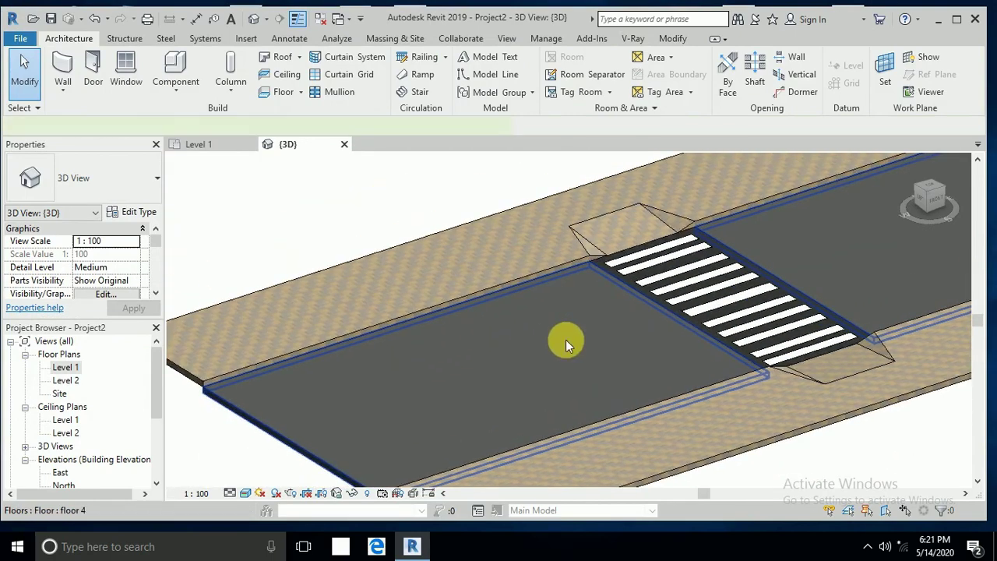
pyautogui.click(566, 340)
pyautogui.click(148, 215)
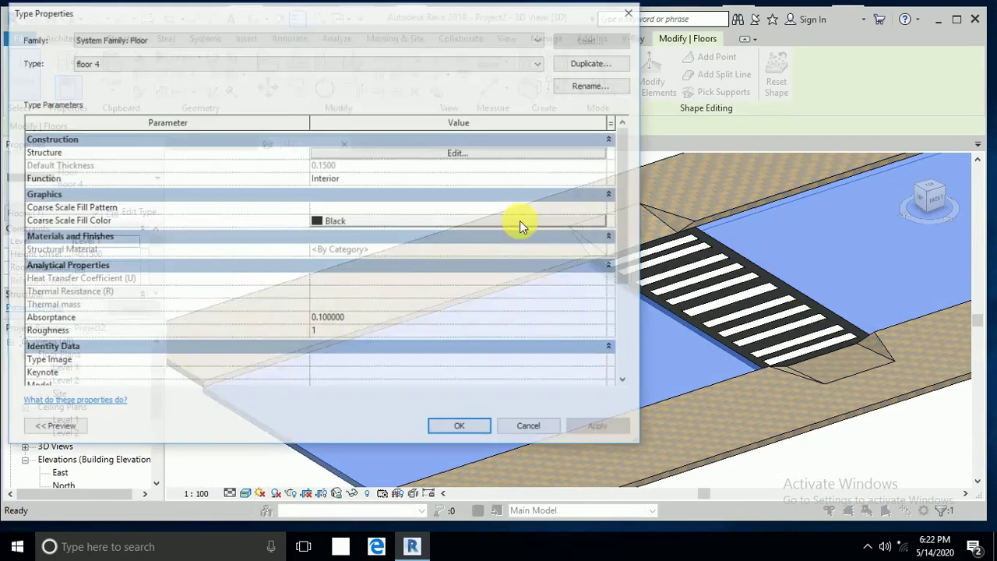
pyautogui.click(508, 158)
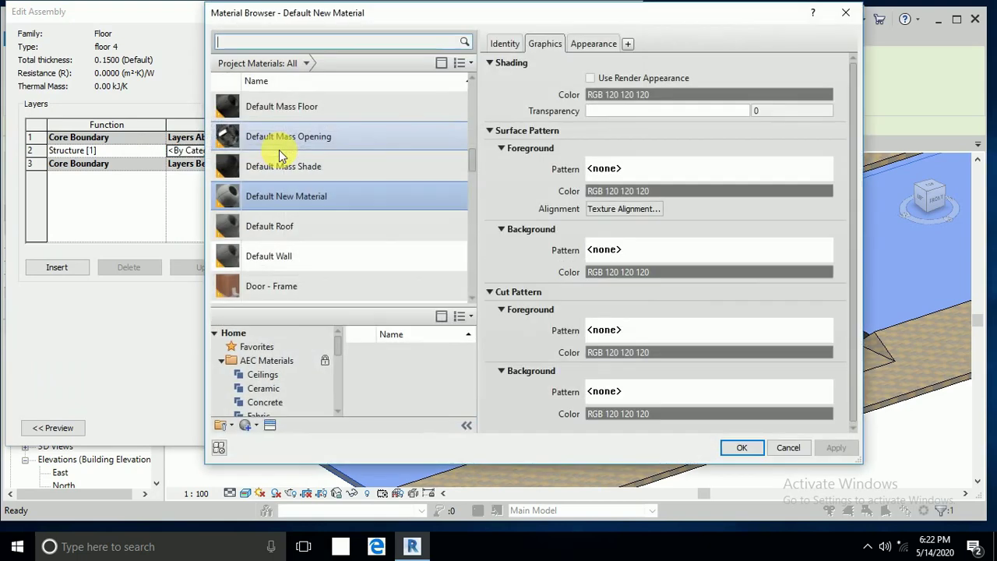
# Step: Create a new material and assign the image road 1.png from the "materia for revit" folder to its appearance
pyautogui.scroll(-1, 281, 160)
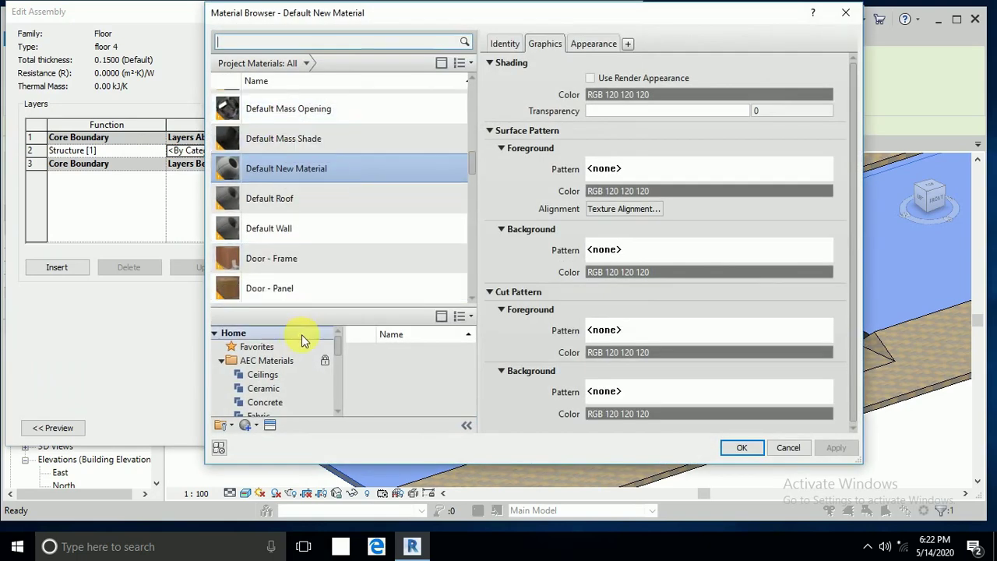
pyautogui.click(251, 427)
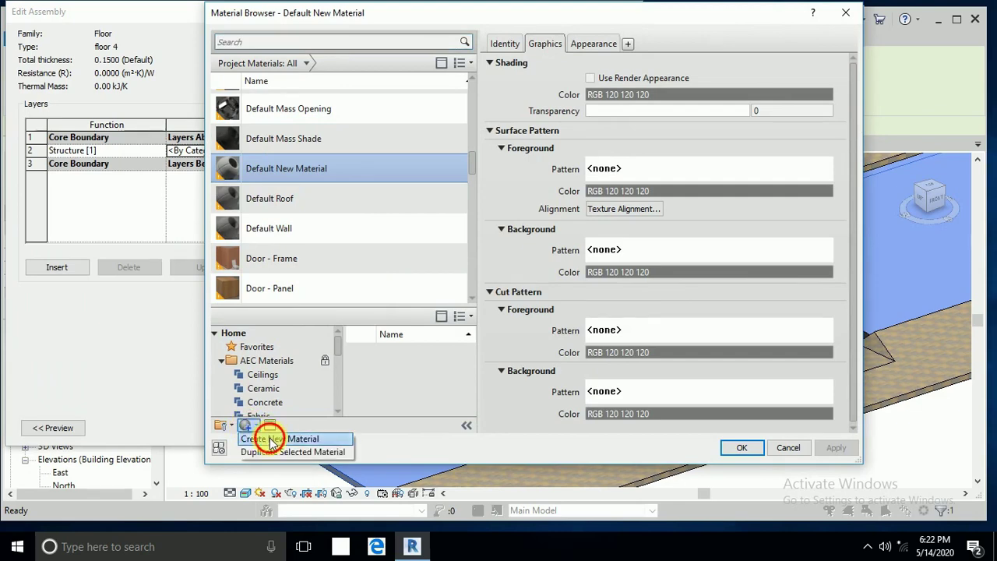
pyautogui.click(265, 438)
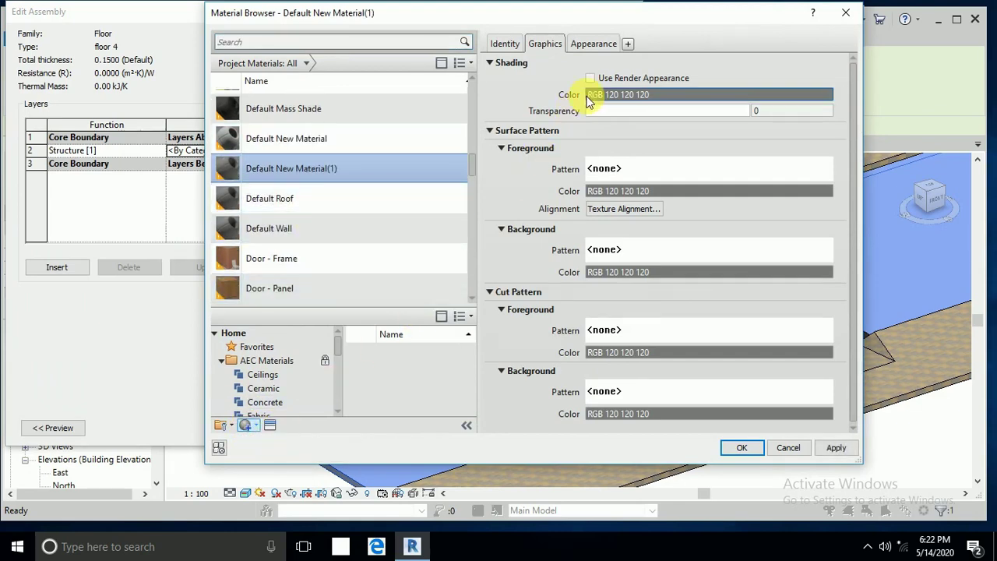
pyautogui.click(596, 47)
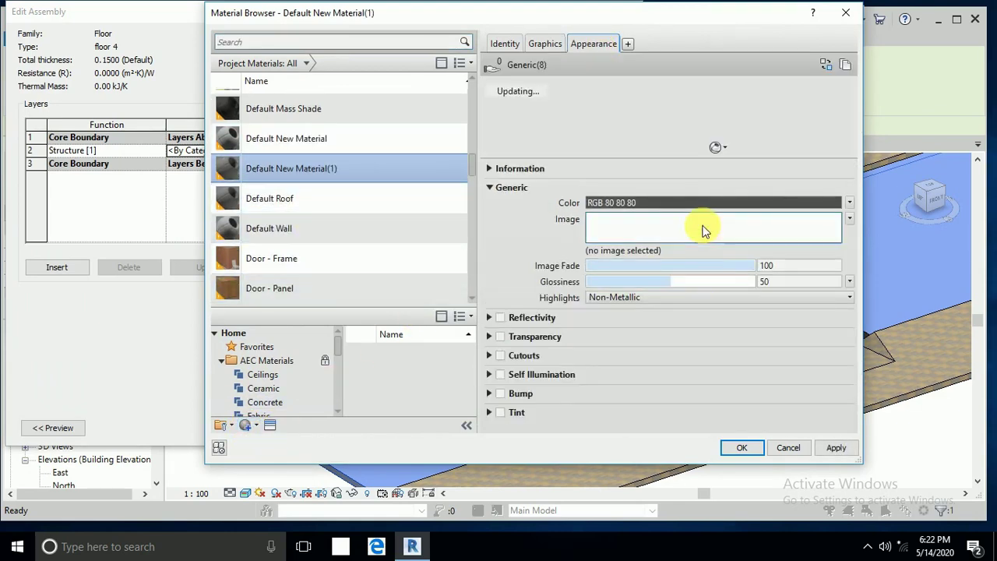
pyautogui.click(703, 228)
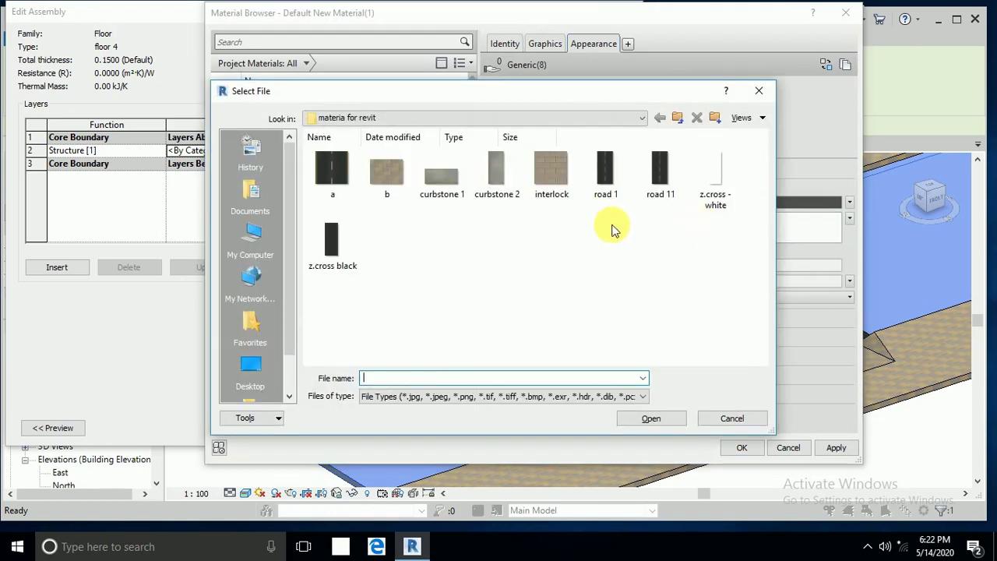
pyautogui.click(605, 173)
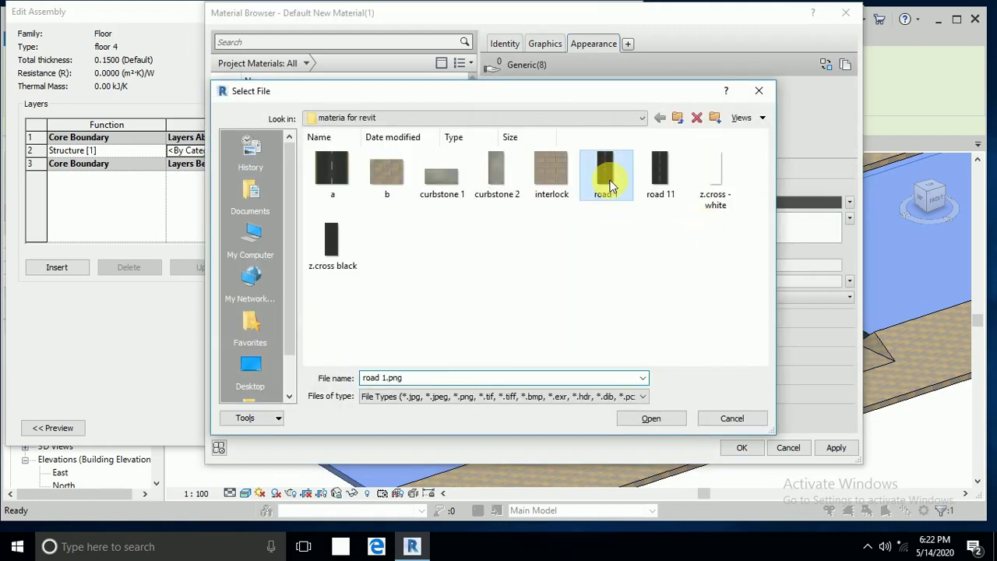
pyautogui.click(651, 418)
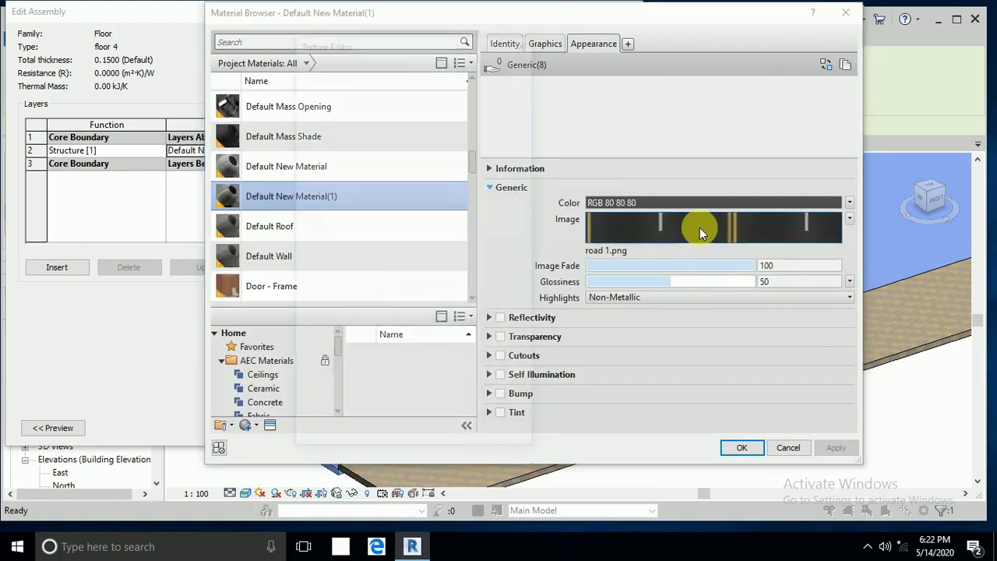
# Step: Rotate the road texture 90° and set its sample size to 3.50 m
pyautogui.click(700, 227)
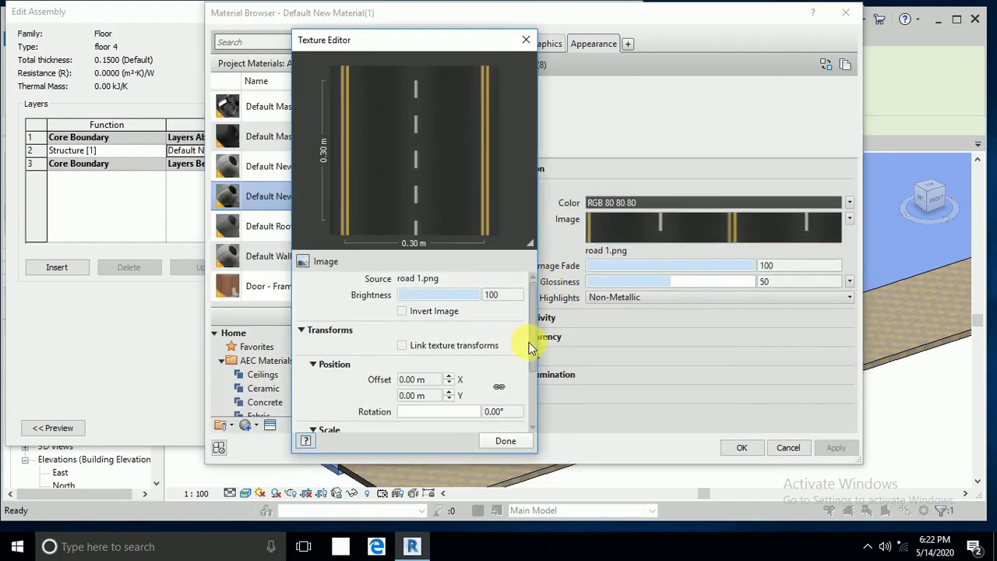
pyautogui.moveTo(529, 348); pyautogui.dragTo(533, 381)
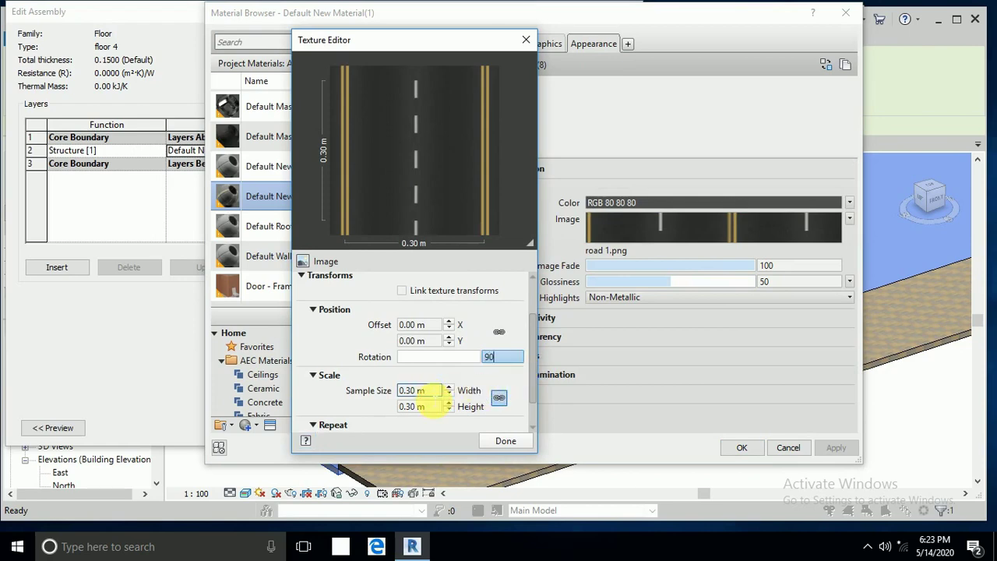
pyautogui.press('Tab')
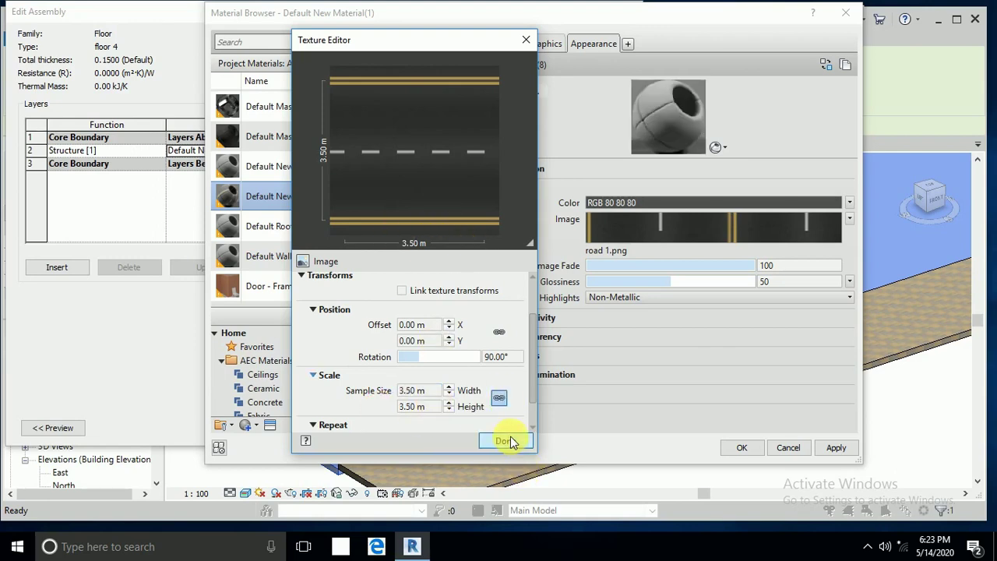
pyautogui.click(506, 441)
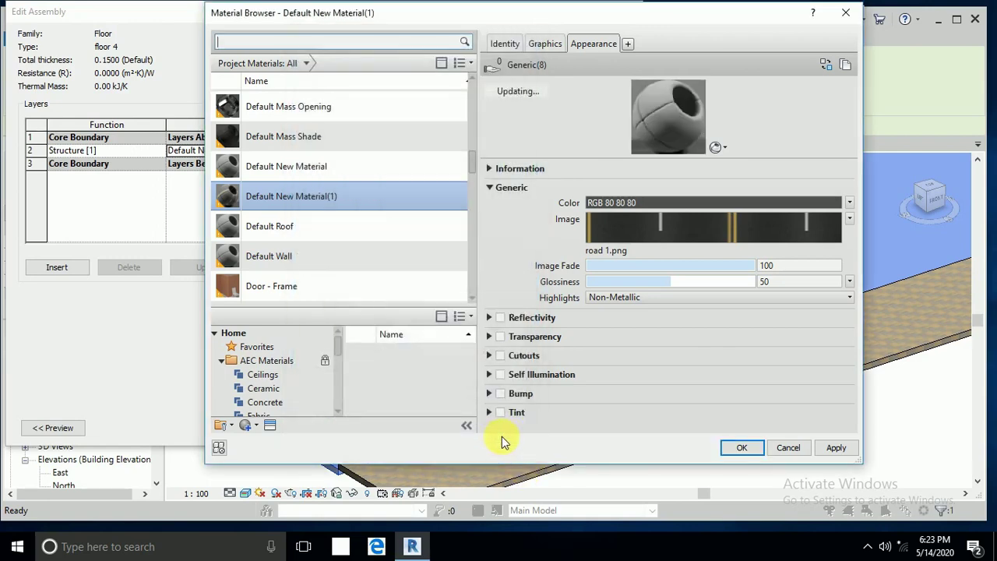
# Step: Assign Default New Material(1) to floor 4's structure layer, close its type properties and deselect the road
pyautogui.click(752, 447)
pyautogui.click(441, 415)
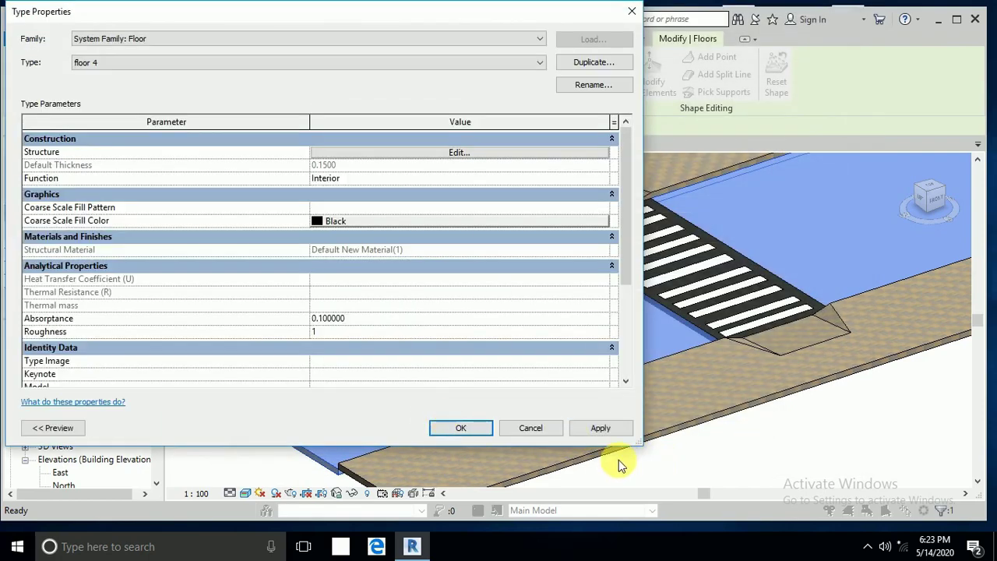
pyautogui.click(461, 428)
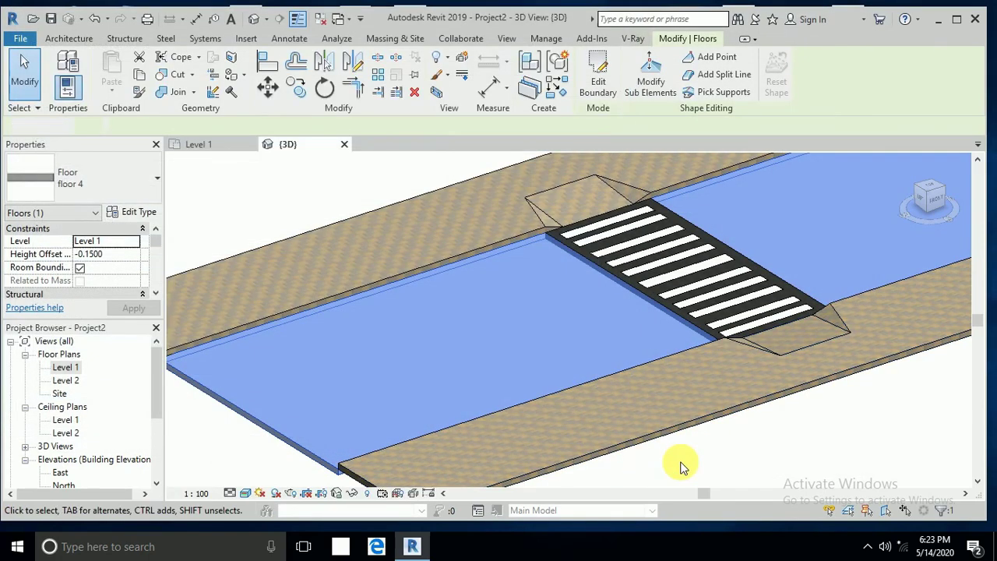
pyautogui.press('Escape')
# Step: Inspect the road markings, crossing stripes and paved sidewalks from several angles and distances in the 3D view
pyautogui.scroll(-3, 572, 362)
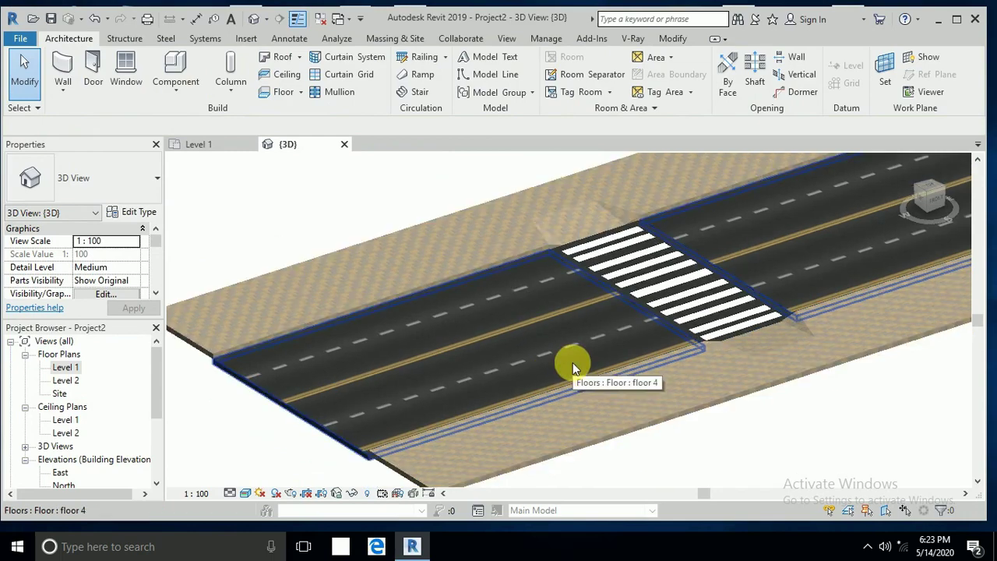
pyautogui.scroll(-2, 521, 362)
pyautogui.keyDown('shift'); pyautogui.moveTo(521, 363); pyautogui.dragTo(518, 322, button='middle'); pyautogui.keyUp('shift')
pyautogui.scroll(5, 519, 291)
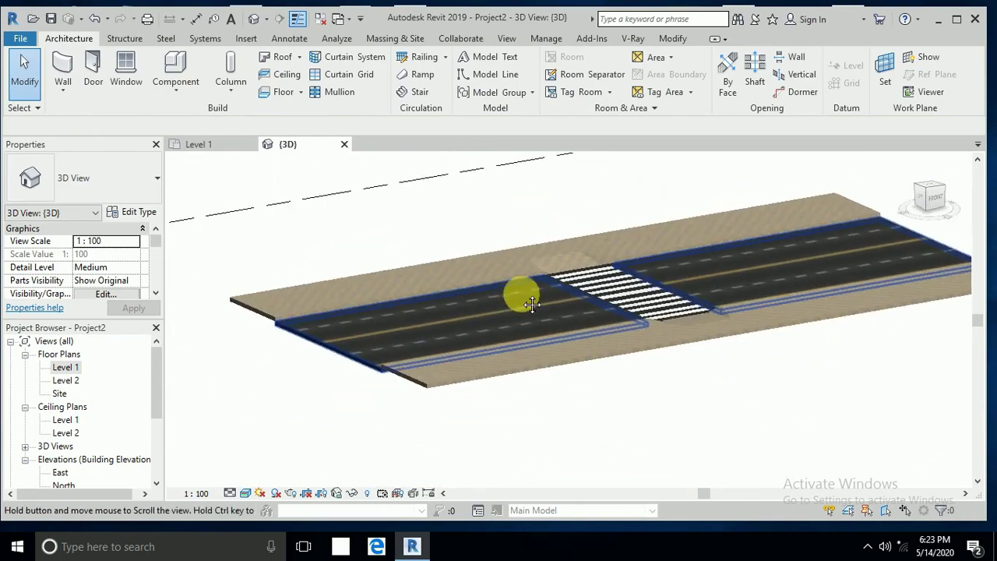
pyautogui.scroll(-3, 668, 324)
pyautogui.keyDown('shift'); pyautogui.moveTo(667, 325); pyautogui.dragTo(537, 323, button='middle'); pyautogui.keyUp('shift')
pyautogui.scroll(3, 505, 312)
pyautogui.scroll(-1, 505, 312)
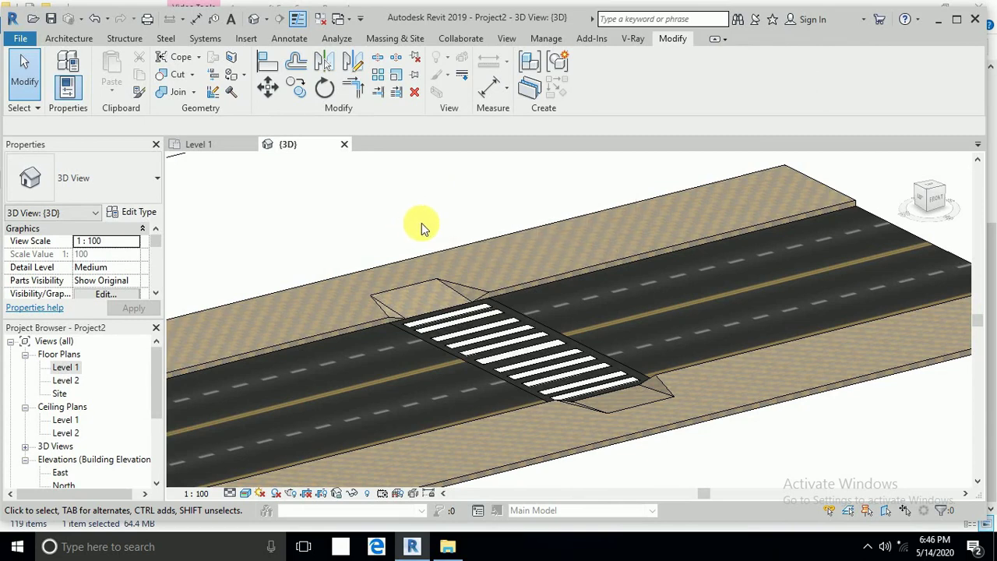
pyautogui.scroll(-2, 433, 227)
pyautogui.scroll(2, 456, 233)
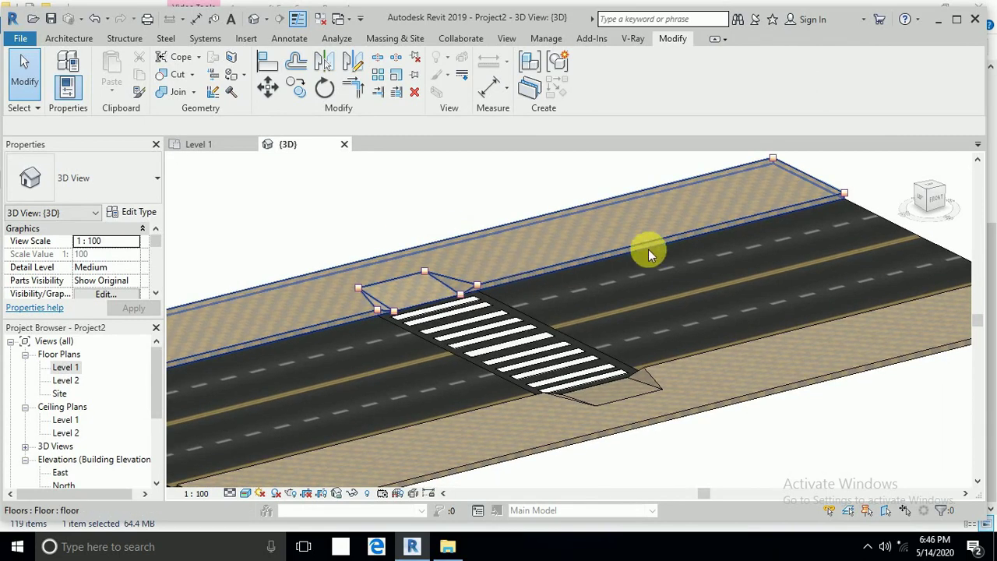
pyautogui.scroll(1, 447, 302)
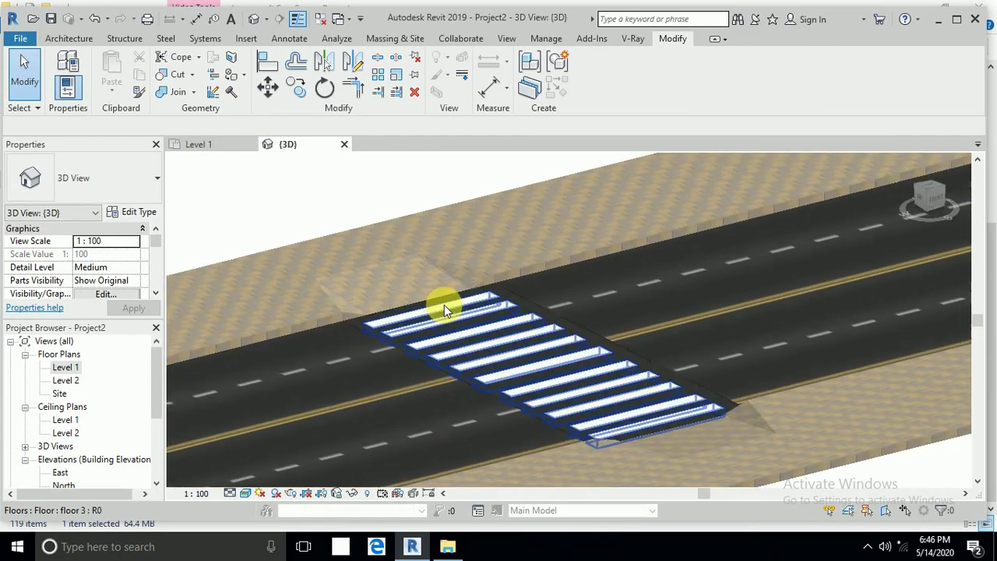
# Step: Examine the ramp corners and the road-side edge of the far sidewalk beside the crossing
pyautogui.scroll(-1, 512, 262)
pyautogui.moveTo(462, 169); pyautogui.dragTo(465, 197, button='middle')
pyautogui.scroll(1, 491, 241)
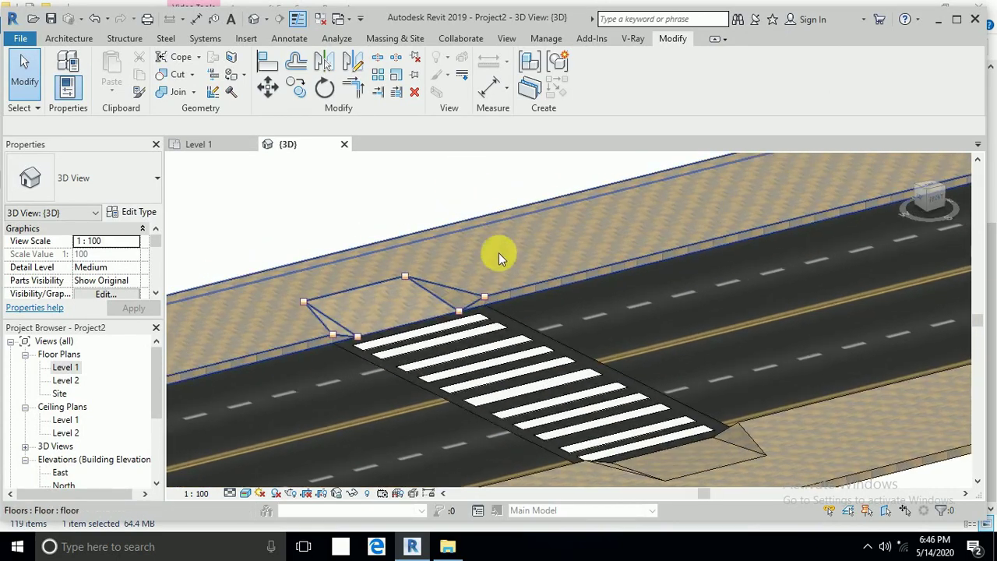
pyautogui.scroll(1, 502, 264)
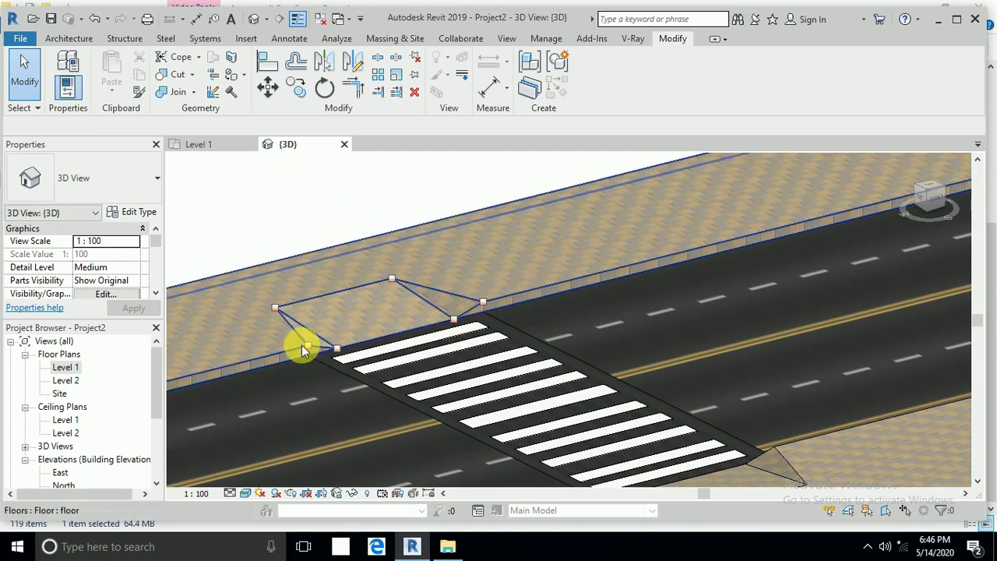
pyautogui.scroll(1, 484, 298)
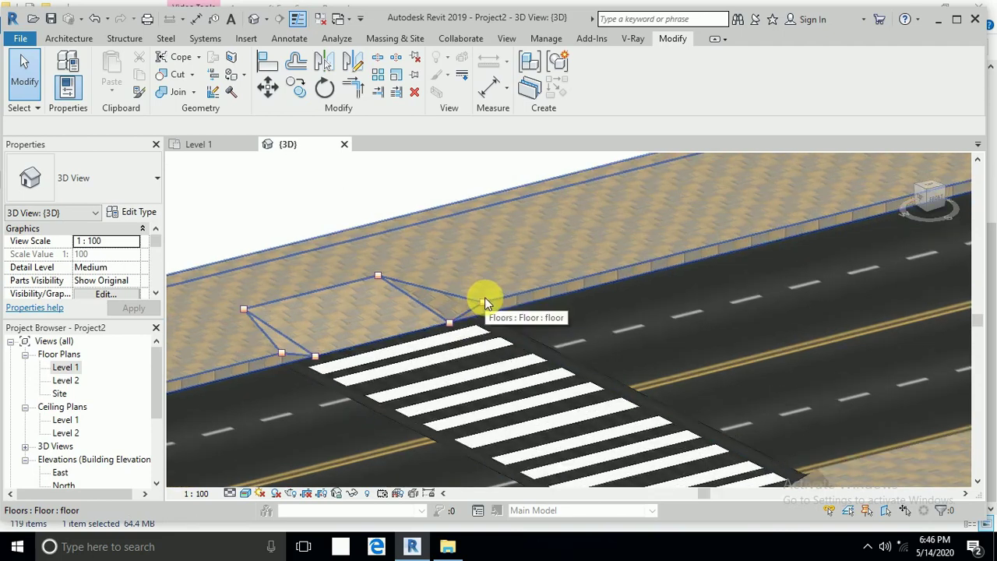
pyautogui.click(484, 300)
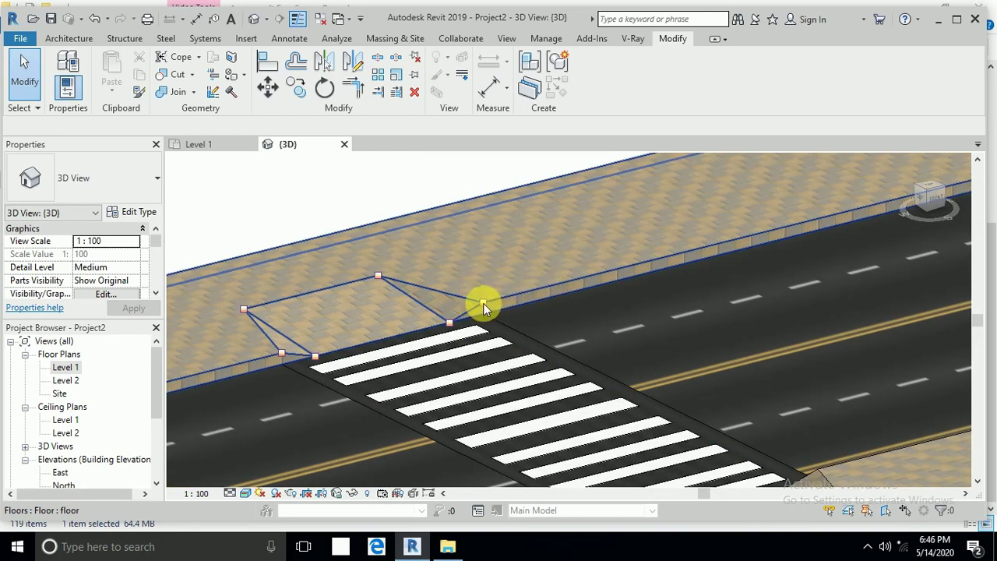
pyautogui.scroll(2, 449, 319)
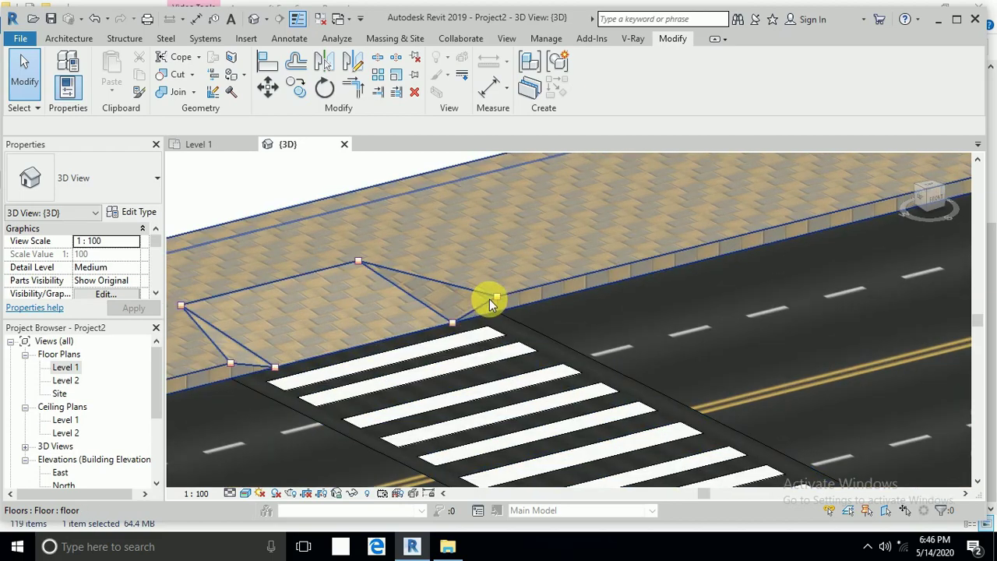
pyautogui.scroll(-3, 461, 324)
pyautogui.scroll(5, 472, 319)
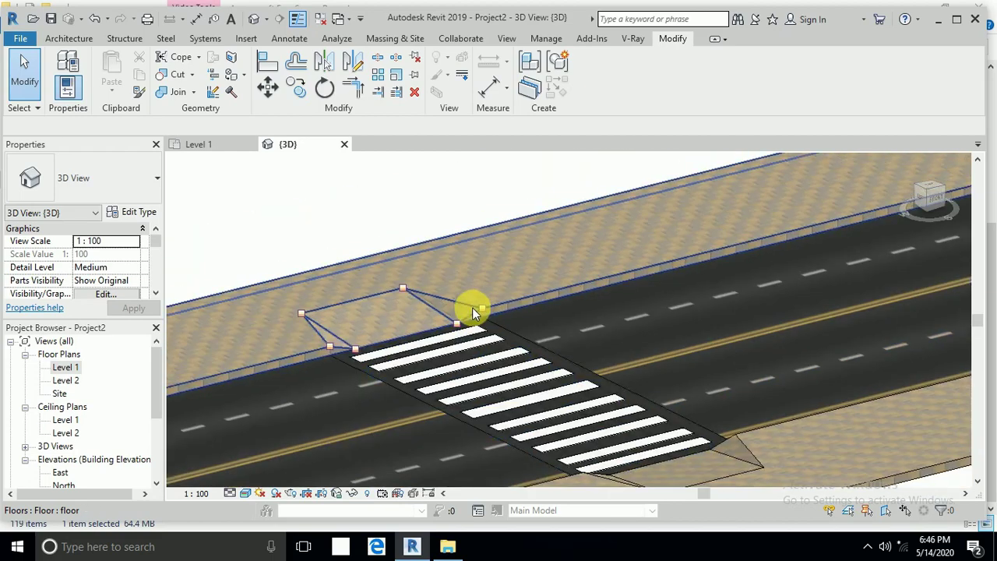
pyautogui.scroll(-2, 491, 324)
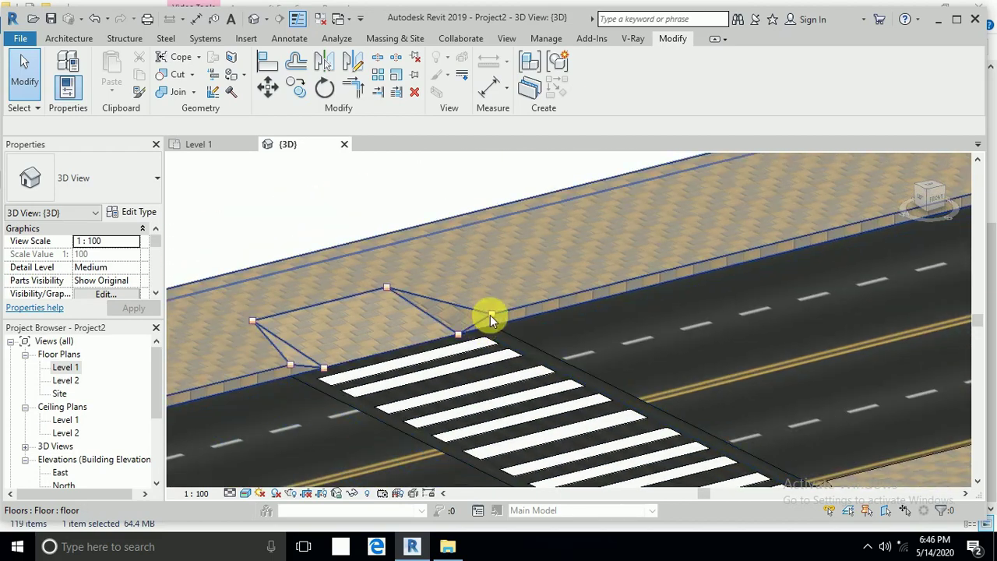
pyautogui.scroll(1, 478, 316)
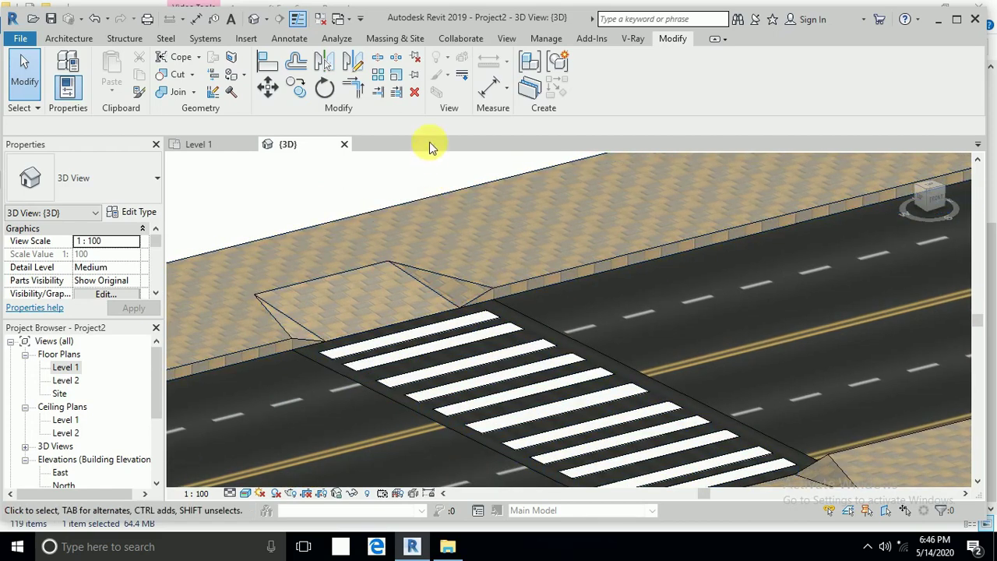
# Step: Start an in-place mass named Mass 1
pyautogui.click(399, 40)
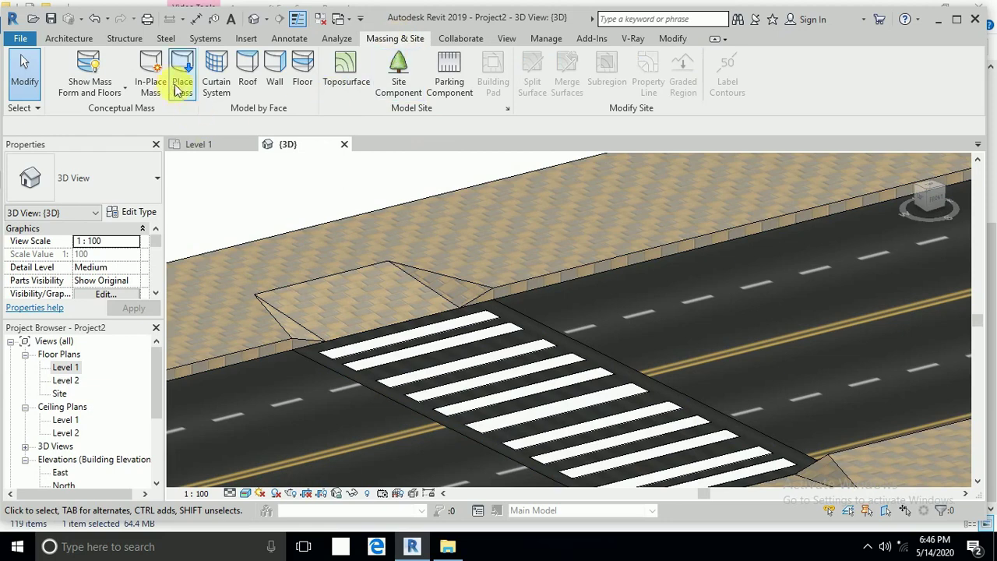
pyautogui.click(152, 72)
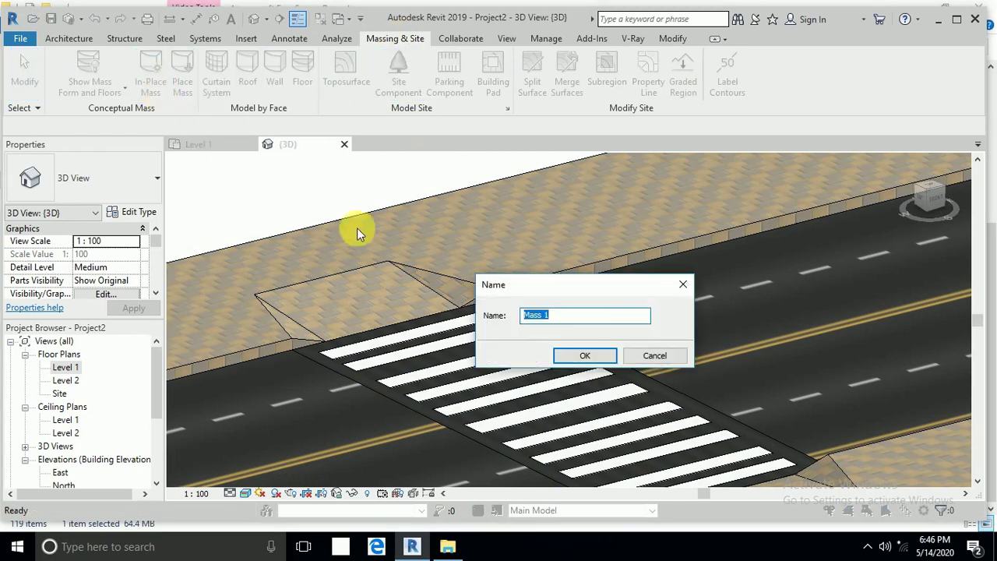
pyautogui.click(585, 357)
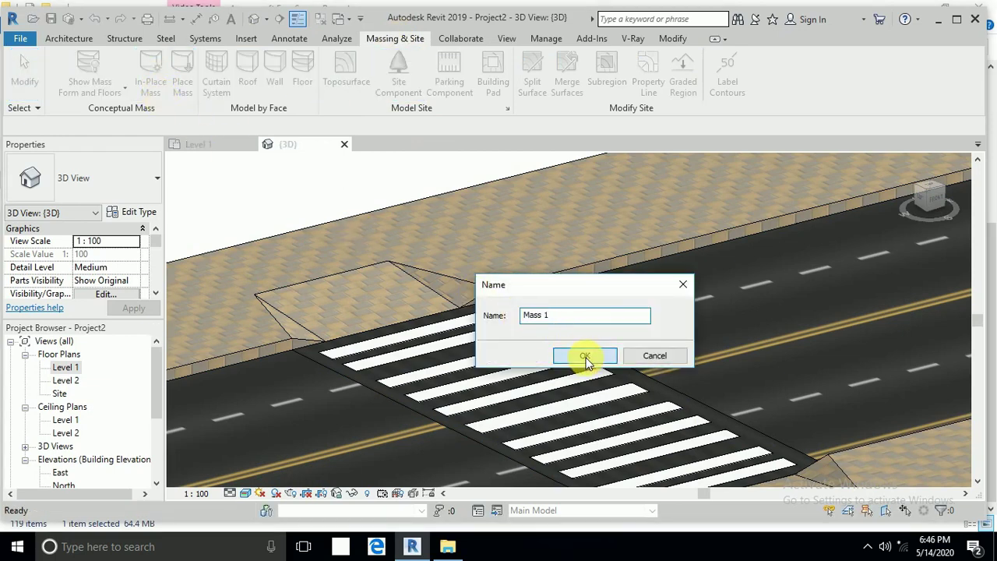
# Step: Place a reference point on the upper road-side corner at the near end of the far sidewalk
pyautogui.scroll(-4, 704, 308)
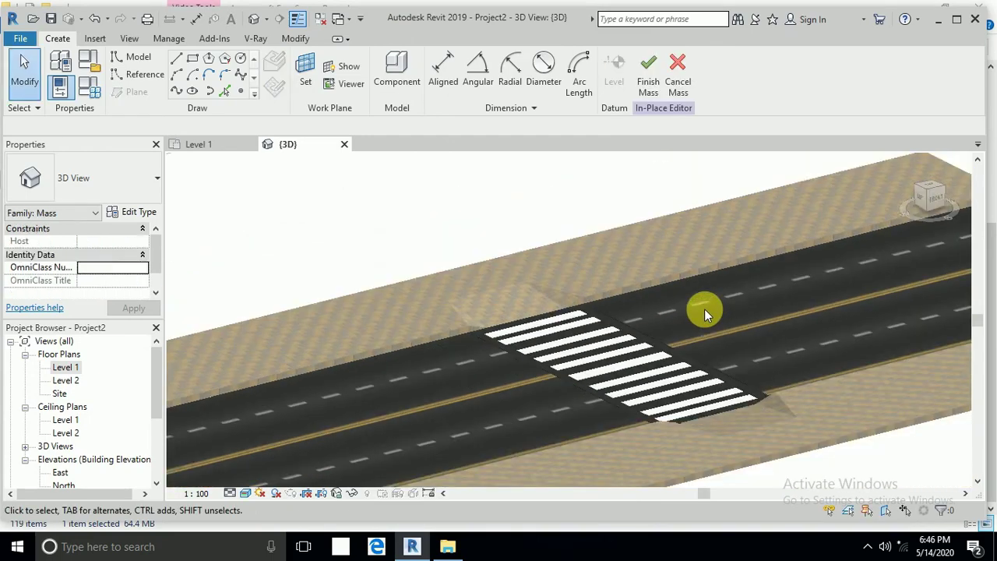
pyautogui.click(240, 91)
pyautogui.scroll(6, 269, 393)
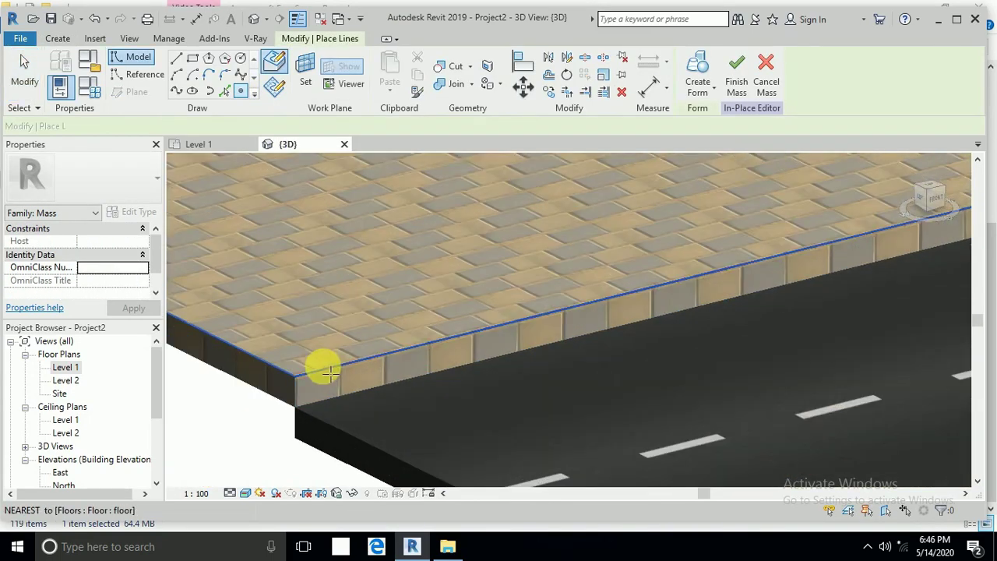
pyautogui.scroll(-3, 267, 403)
pyautogui.click(262, 410)
pyautogui.scroll(-4, 260, 413)
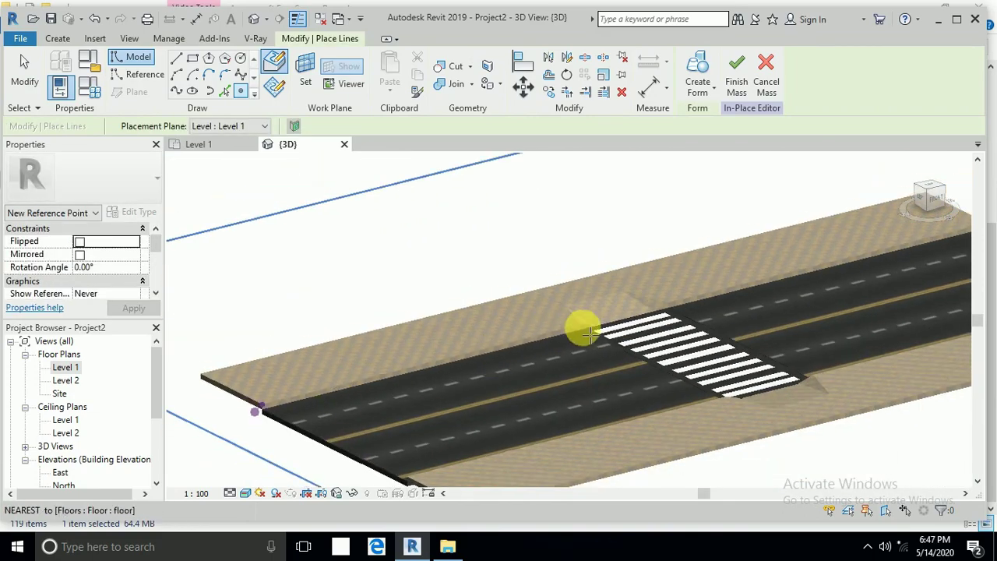
# Step: Place reference points at the upper and lower ramp corners on both sides of the crossing, along the far sidewalk's road-side edge
pyautogui.scroll(5, 588, 327)
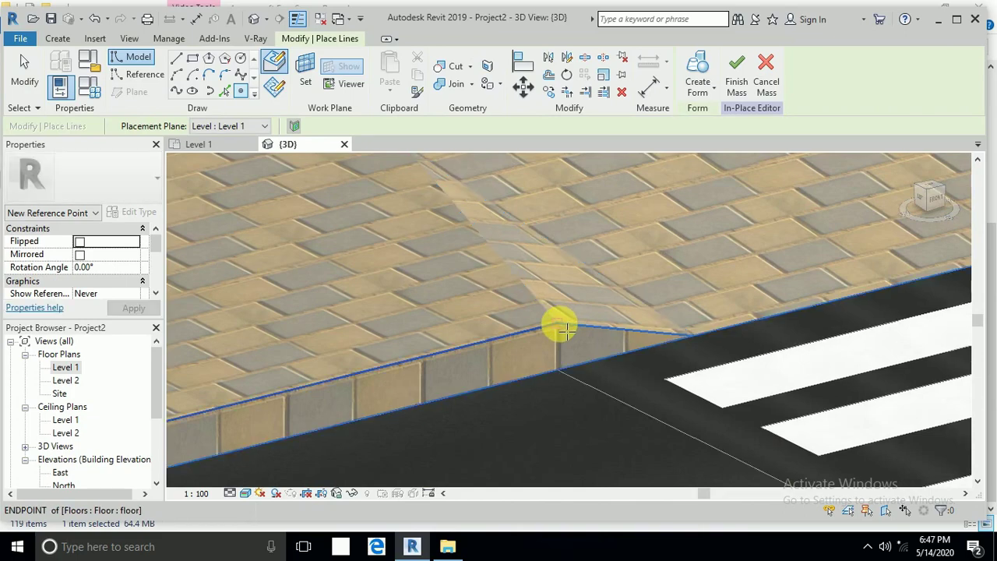
pyautogui.click(562, 329)
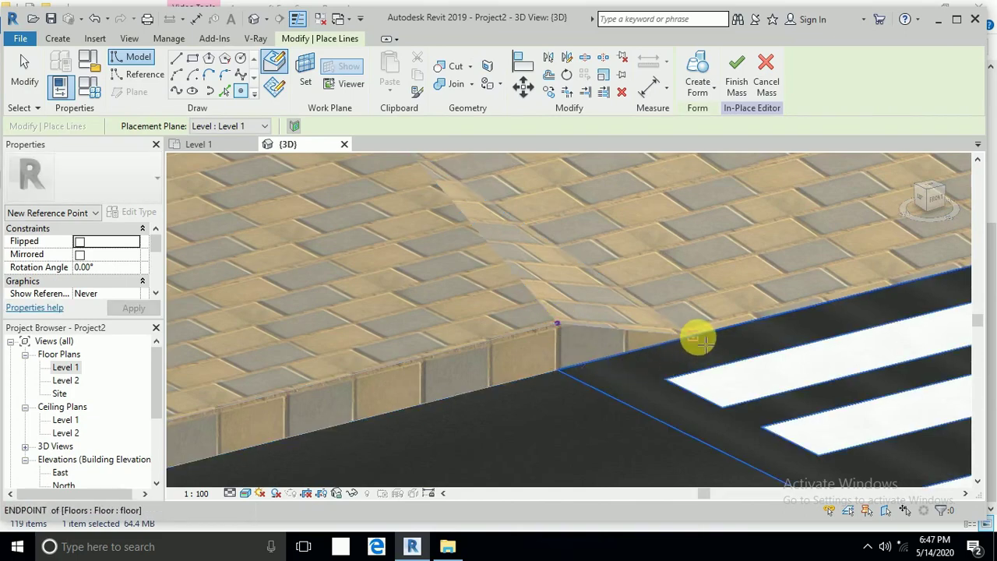
pyautogui.scroll(-2, 492, 383)
pyautogui.scroll(-2, 463, 394)
pyautogui.click(468, 393)
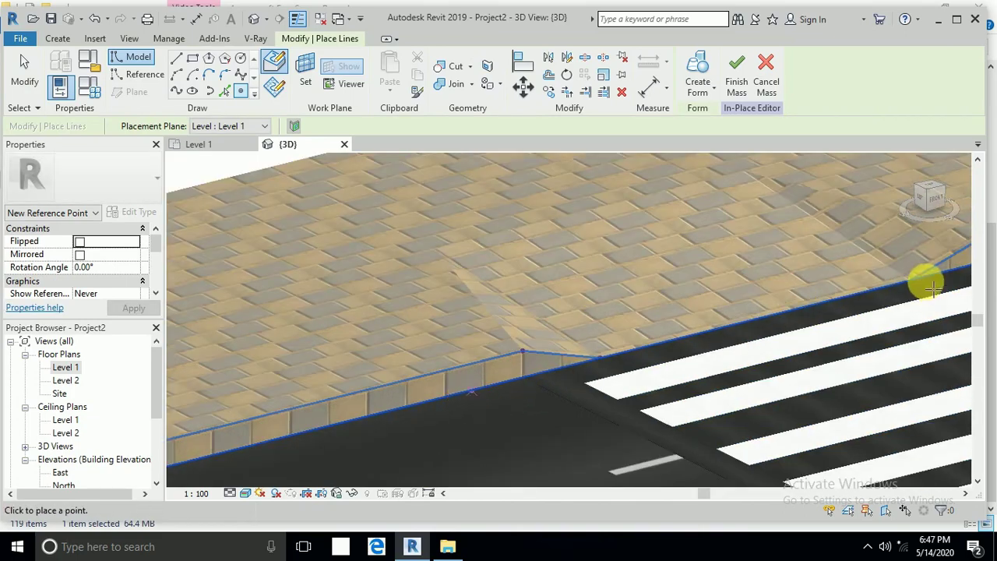
pyautogui.scroll(2, 928, 289)
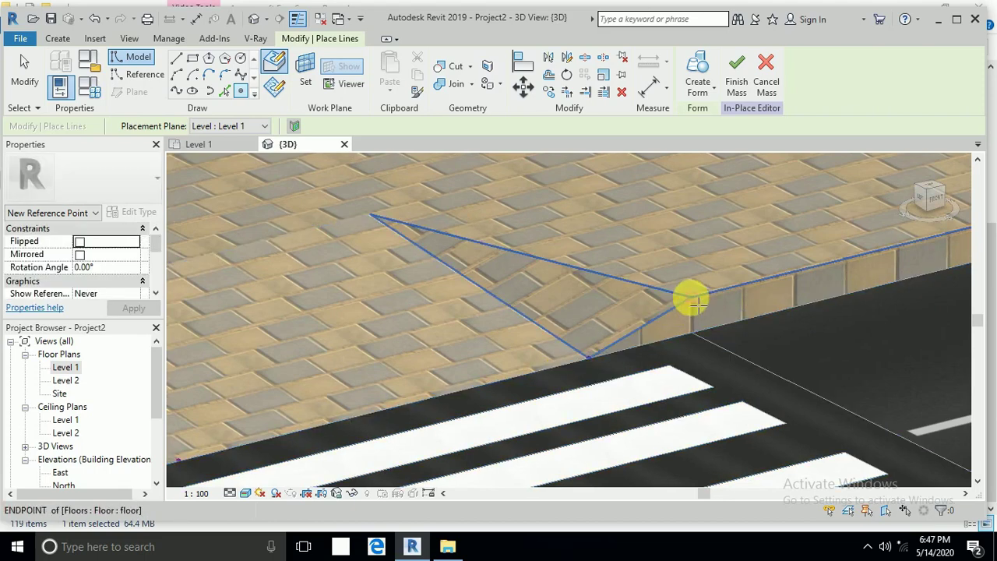
pyautogui.scroll(-3, 697, 303)
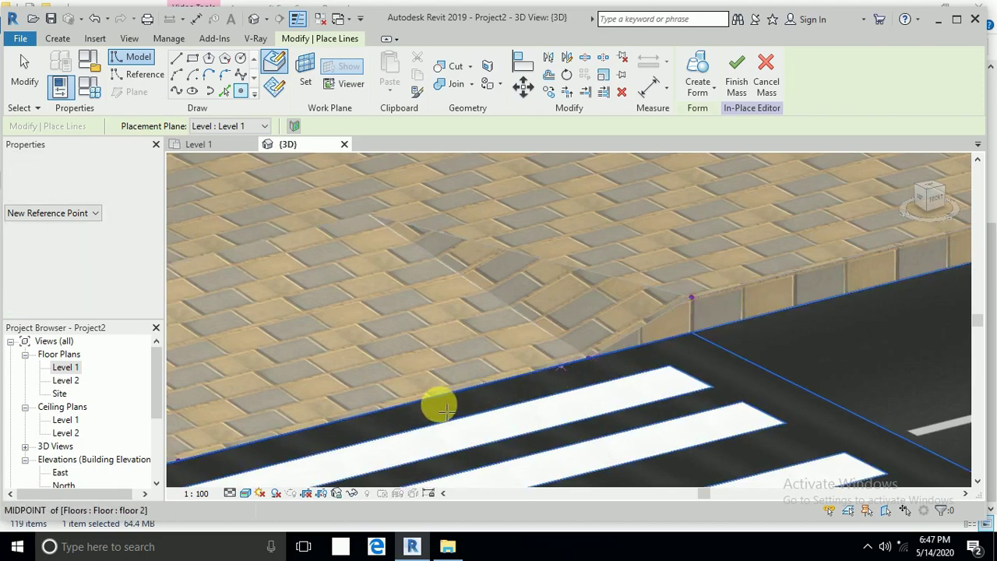
# Step: Place a reference point on the upper road-side corner at the opposite end of the far sidewalk and finish placing points
pyautogui.scroll(-4, 533, 383)
pyautogui.scroll(6, 589, 371)
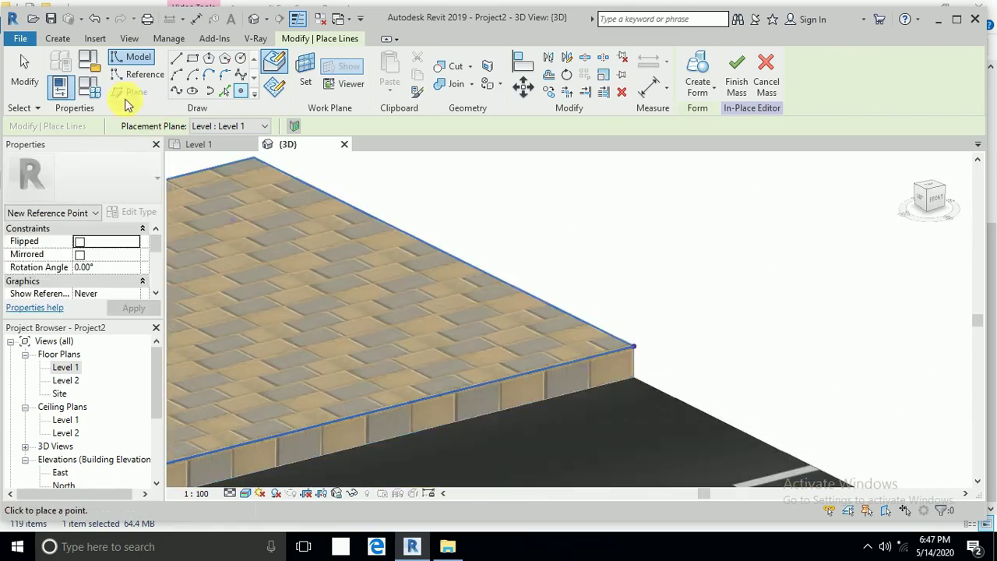
pyautogui.click(24, 68)
# Step: Join the sidewalk's end point to the first upper ramp corner with a spline through points, and clear the selection
pyautogui.scroll(-5, 701, 281)
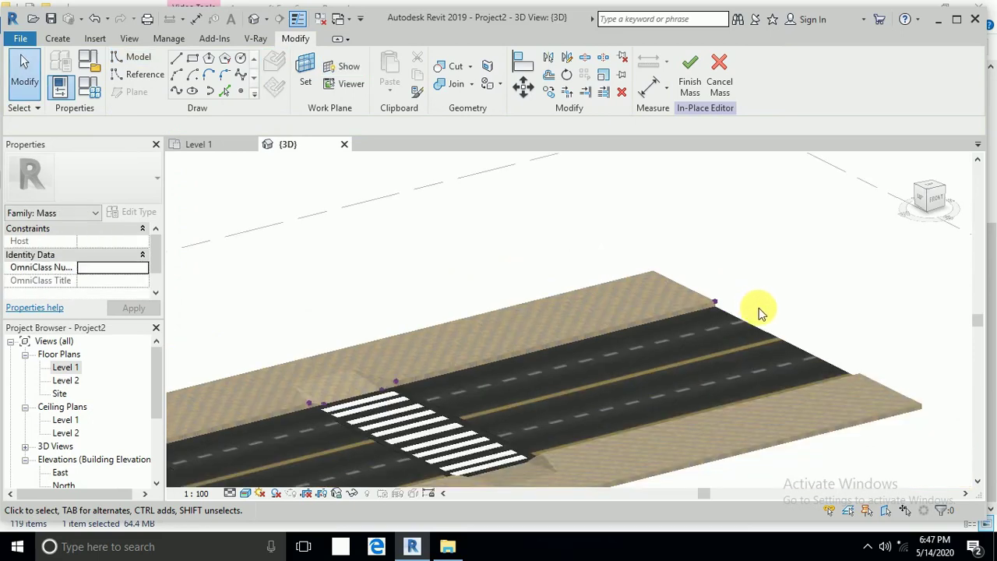
pyautogui.scroll(5, 306, 419)
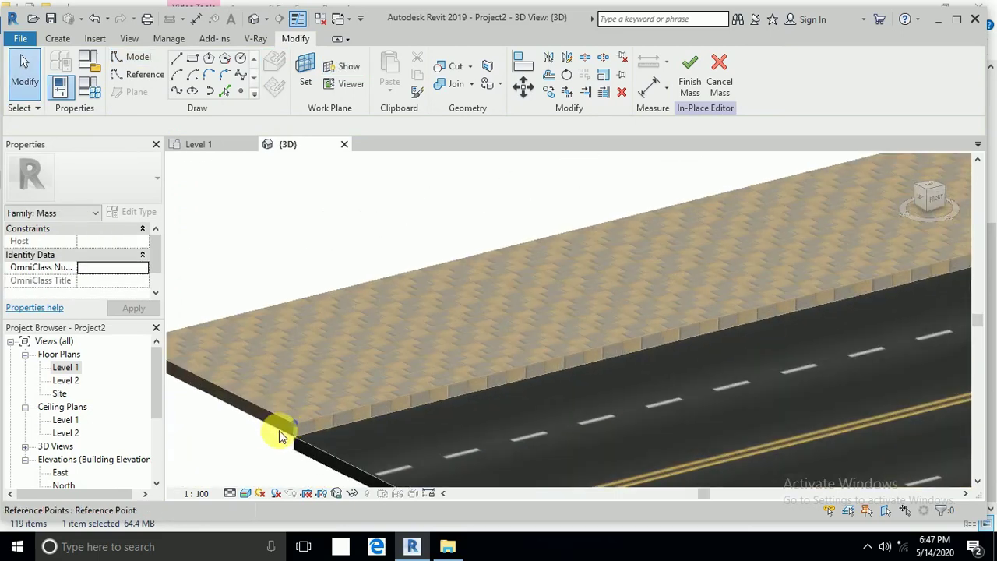
pyautogui.click(271, 439)
pyautogui.scroll(-3, 273, 436)
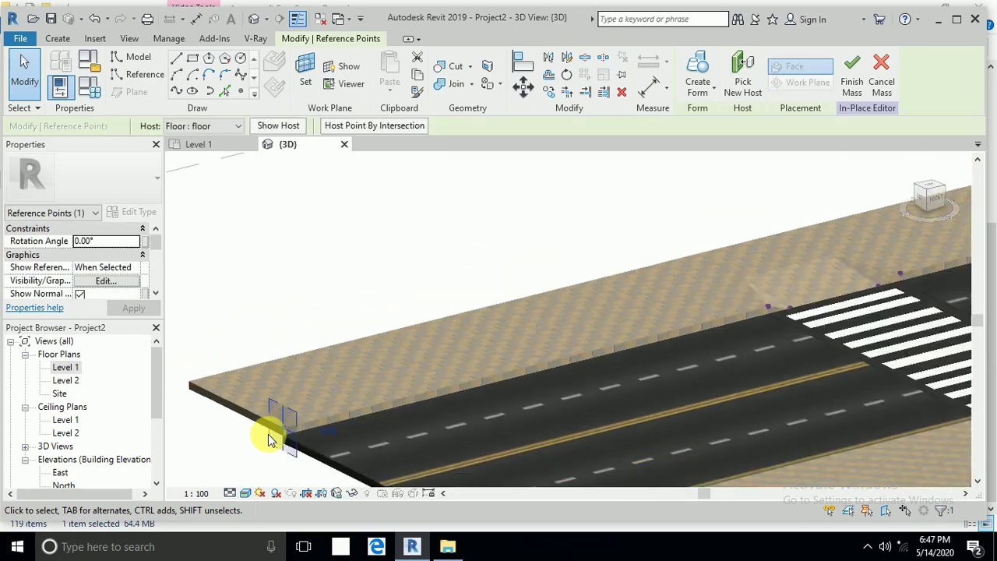
pyautogui.scroll(5, 703, 342)
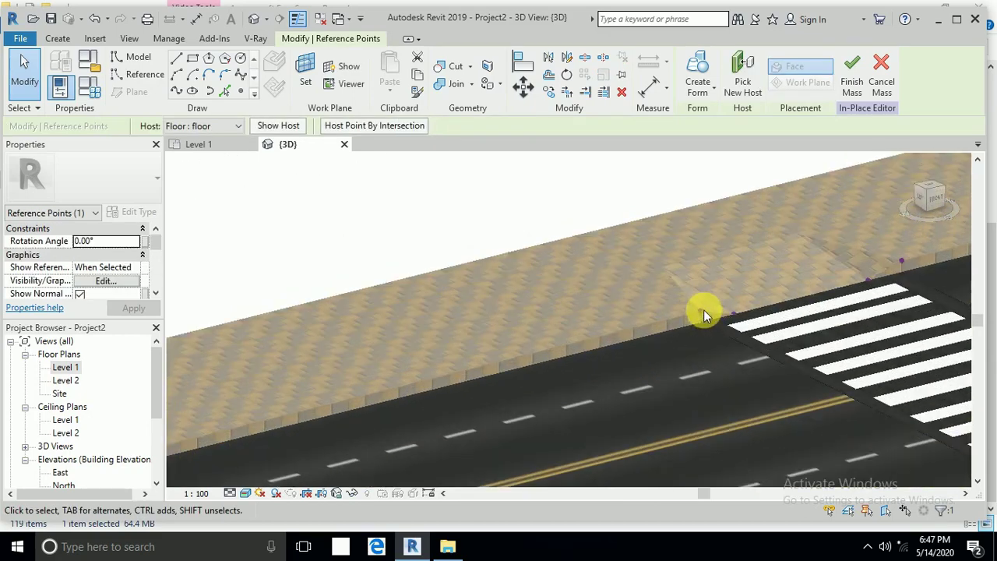
pyautogui.scroll(2, 663, 345)
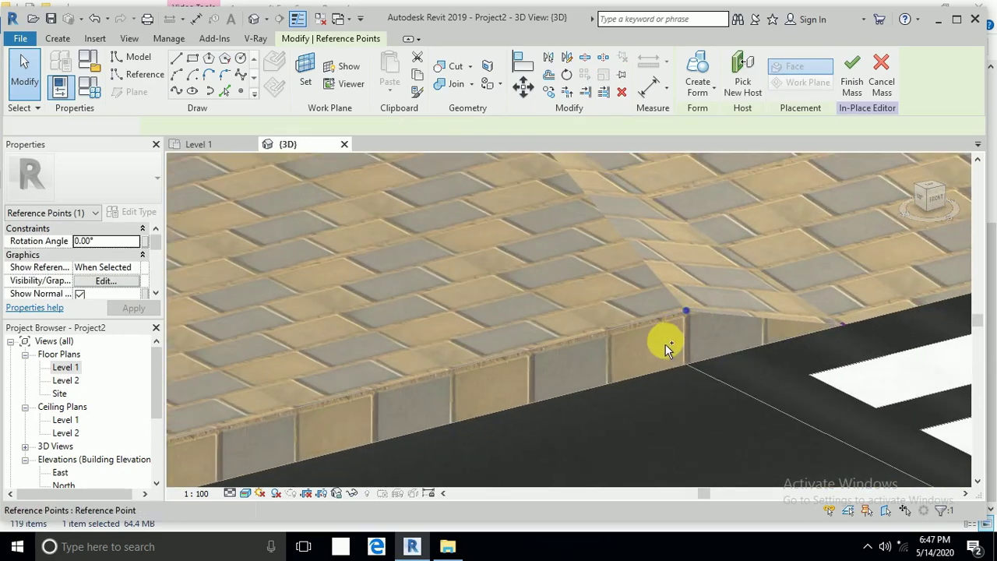
pyautogui.keyDown('ctrl'); pyautogui.click(595, 366); pyautogui.keyUp('ctrl')
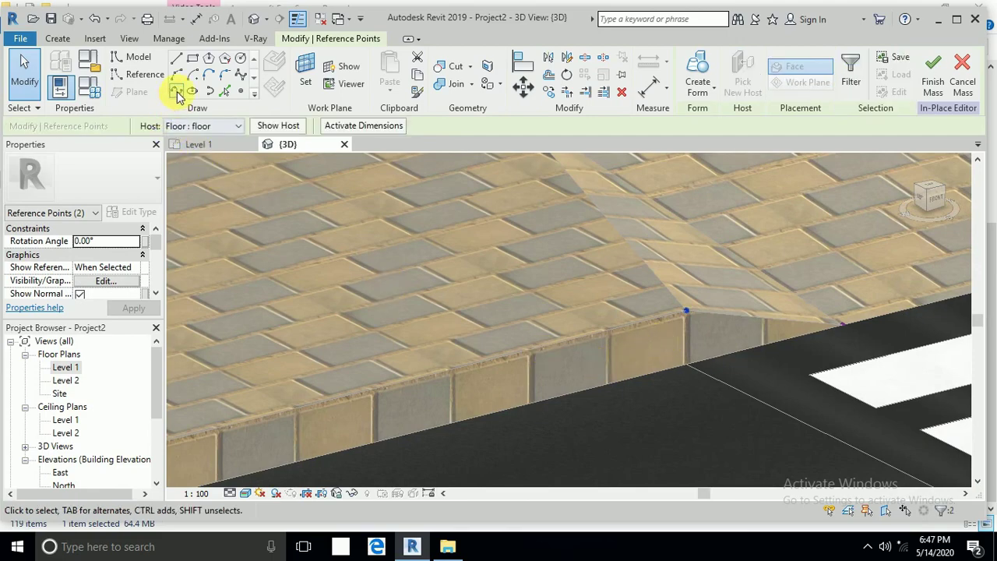
pyautogui.click(177, 91)
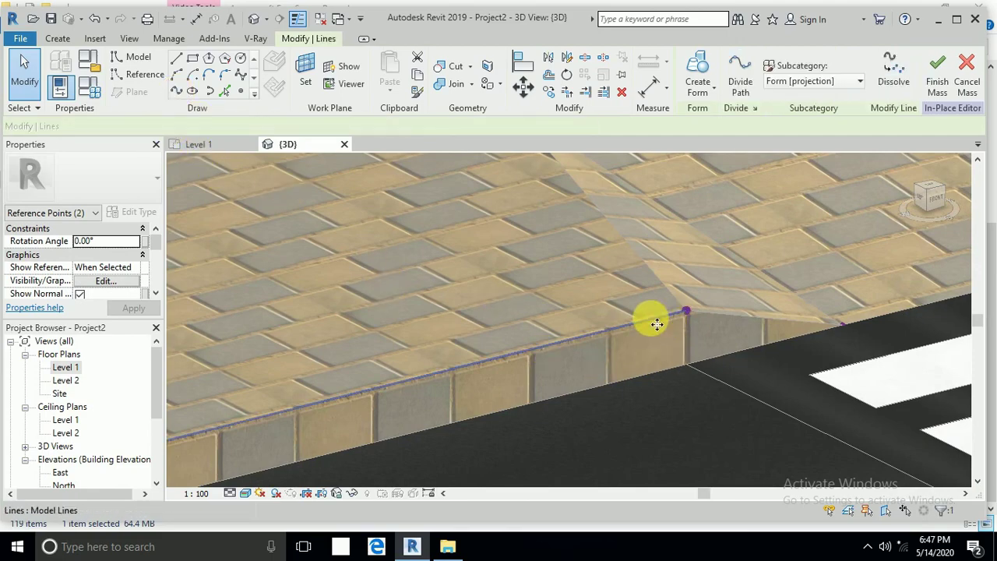
pyautogui.scroll(-2, 437, 379)
pyautogui.scroll(3, 585, 342)
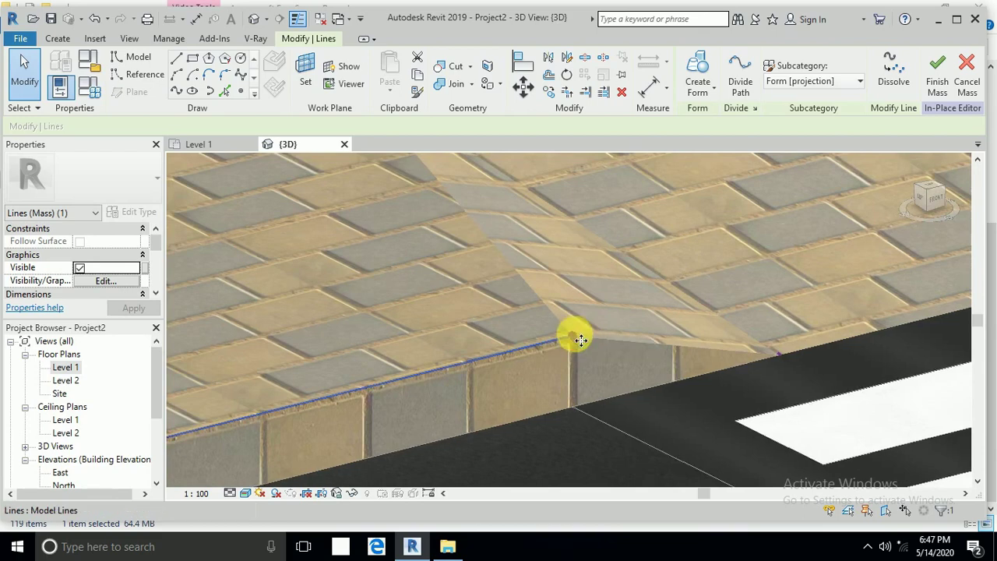
pyautogui.click(24, 70)
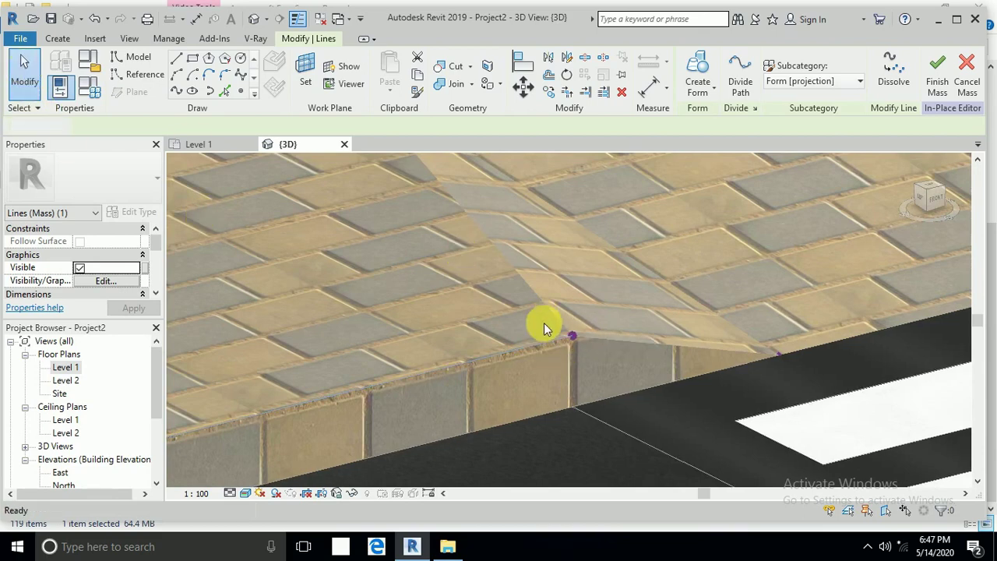
pyautogui.press('Escape')
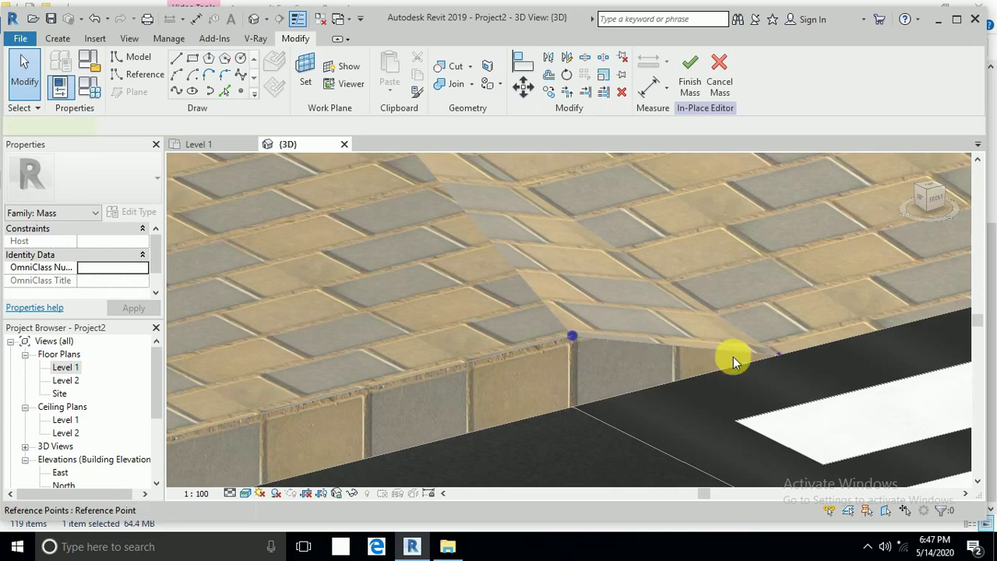
# Step: Join the first upper ramp corner to the adjacent lower ramp corner with a spline through points
pyautogui.click(787, 360)
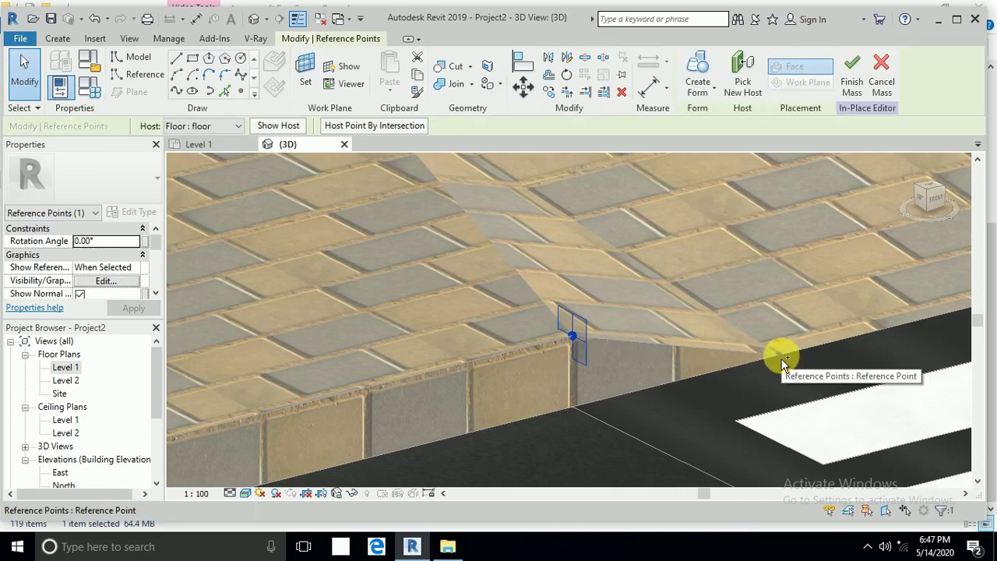
pyautogui.keyDown('ctrl'); pyautogui.click(748, 370); pyautogui.keyUp('ctrl')
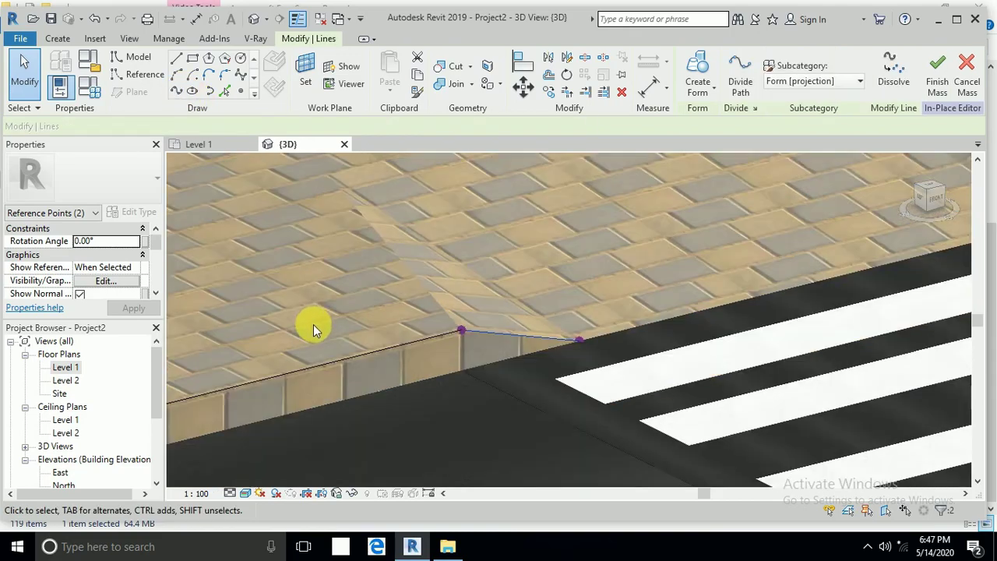
pyautogui.keyDown('shift'); pyautogui.moveTo(314, 324); pyautogui.dragTo(442, 355, button='middle'); pyautogui.keyUp('shift')
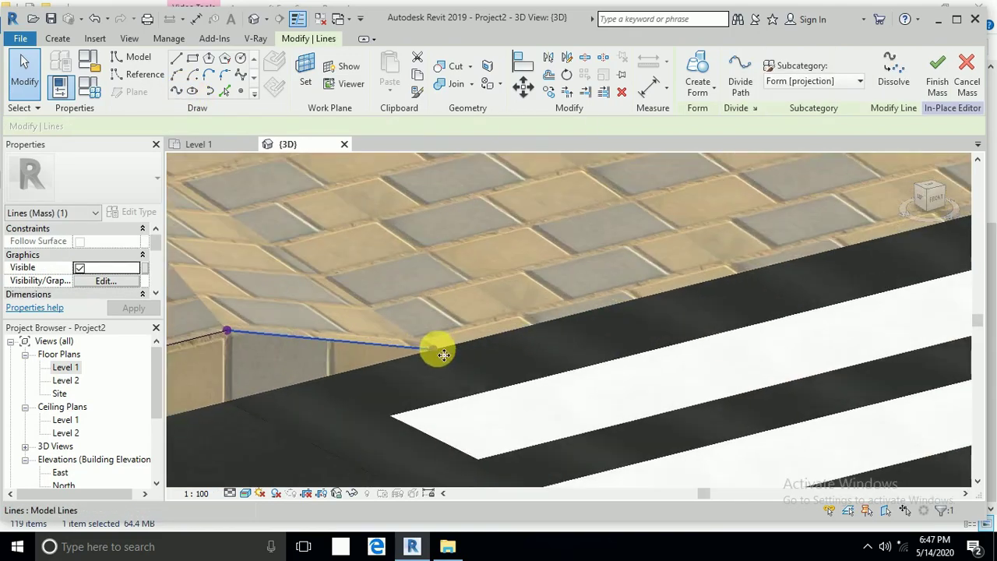
pyautogui.scroll(2, 441, 356)
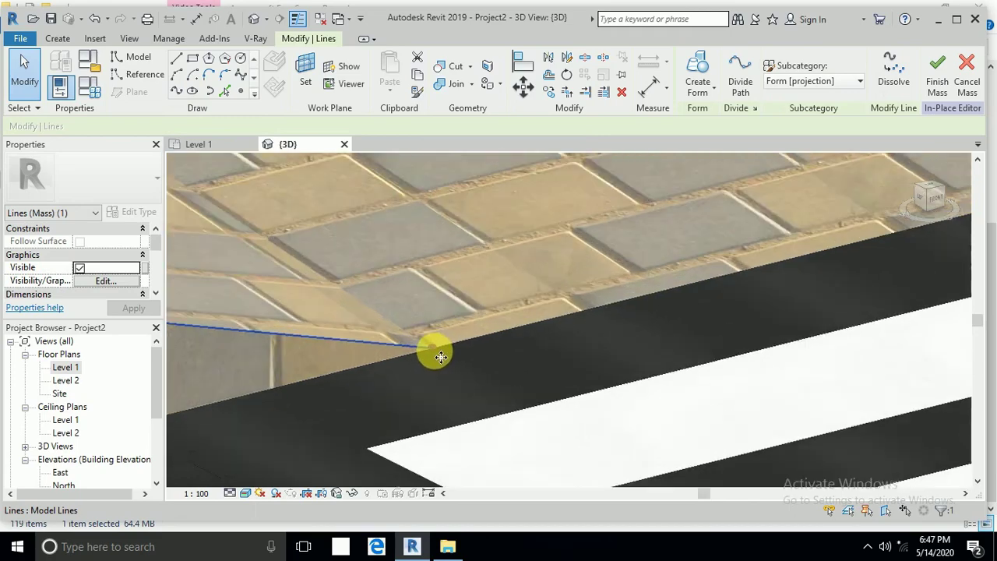
pyautogui.scroll(3, 440, 356)
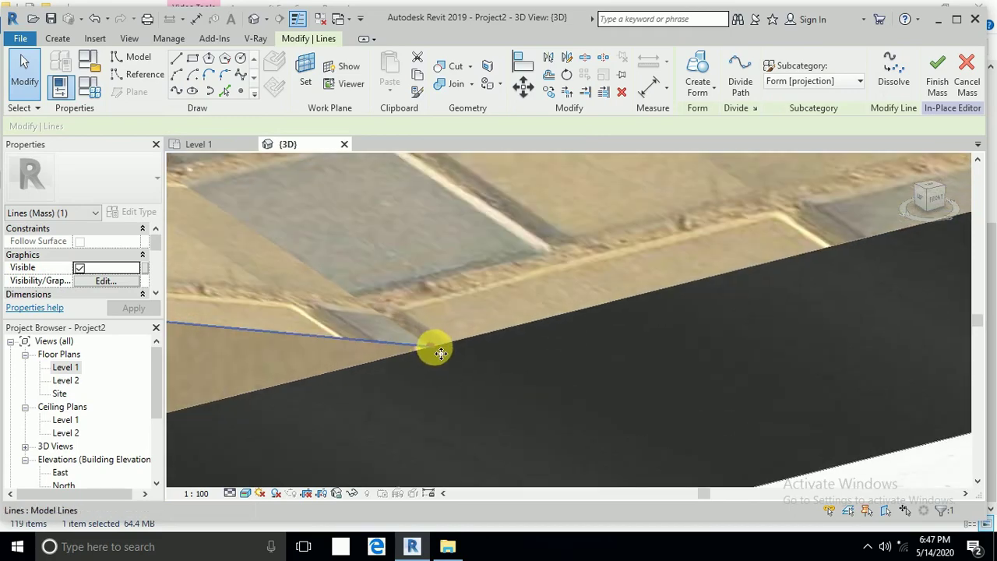
# Step: Join the two lower ramp corners along the crossing's edge with a spline through points, and clear the selection
pyautogui.scroll(-6, 441, 353)
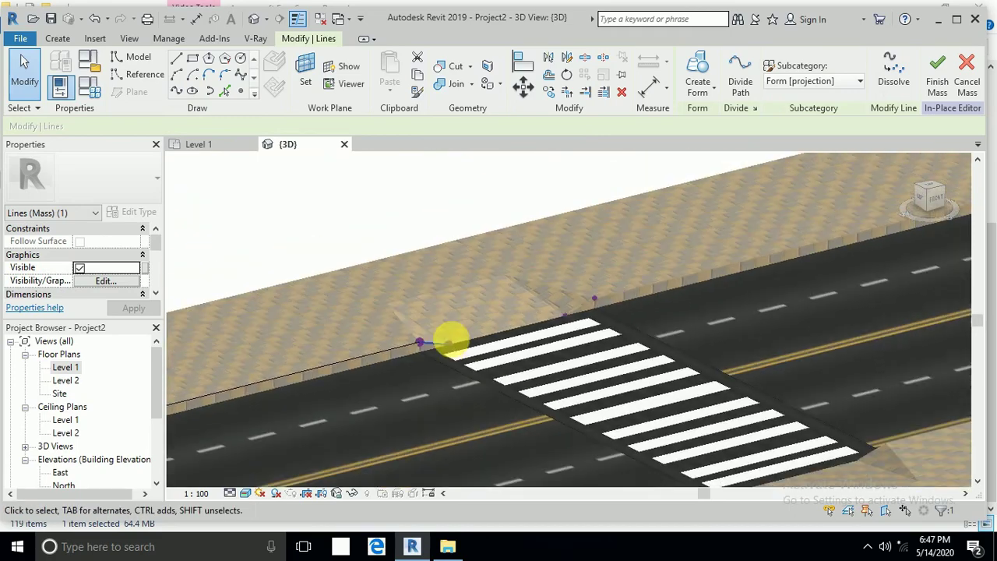
pyautogui.click(449, 343)
pyautogui.press('Escape')
pyautogui.press('Escape')
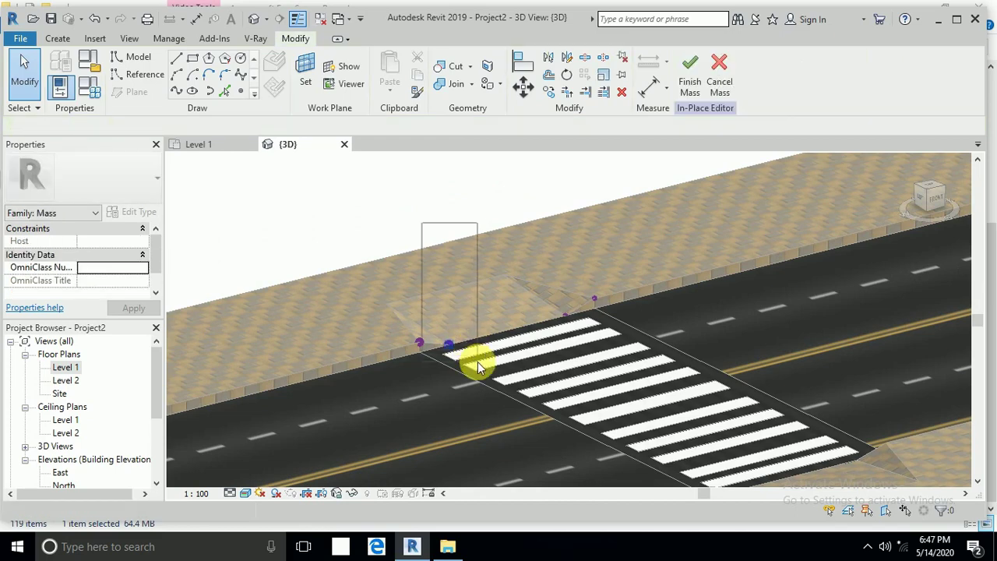
pyautogui.click(532, 319)
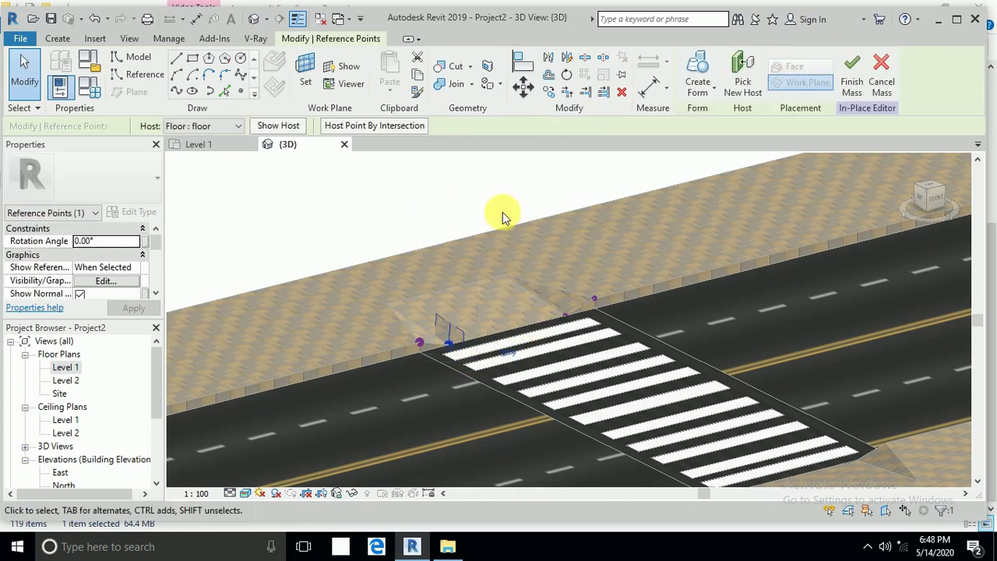
pyautogui.moveTo(505, 212); pyautogui.dragTo(452, 340)
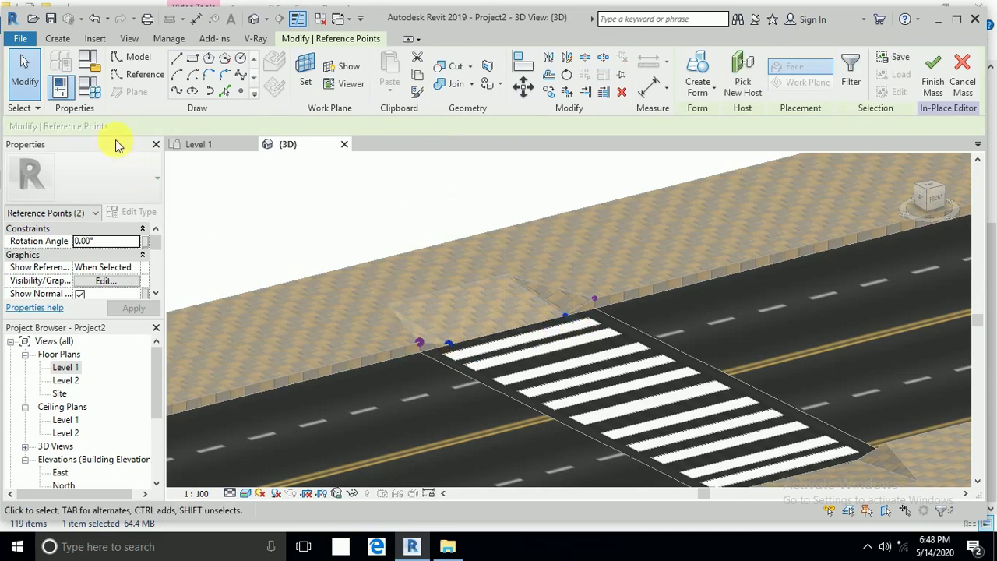
pyautogui.click(177, 92)
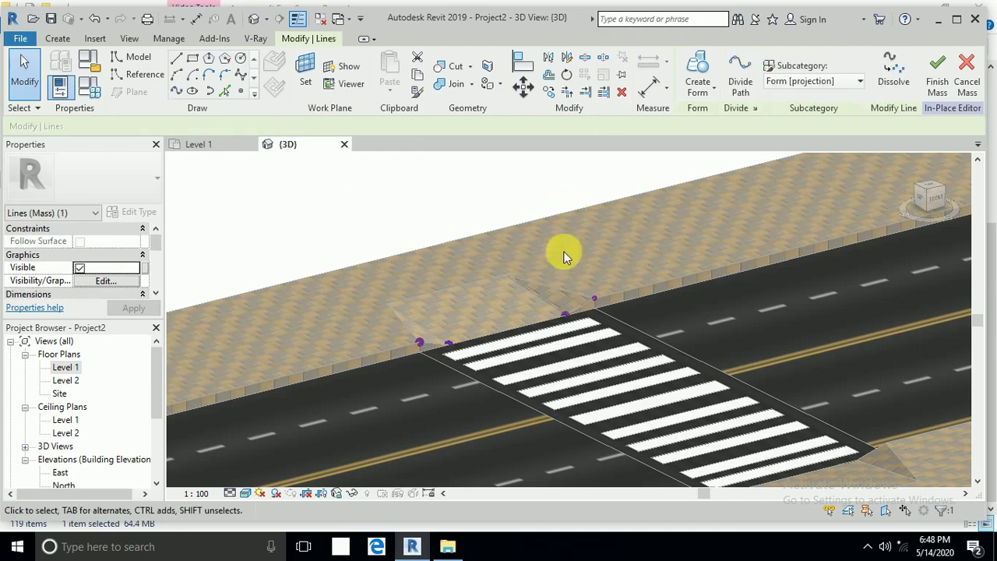
pyautogui.scroll(2, 563, 312)
pyautogui.press('Escape')
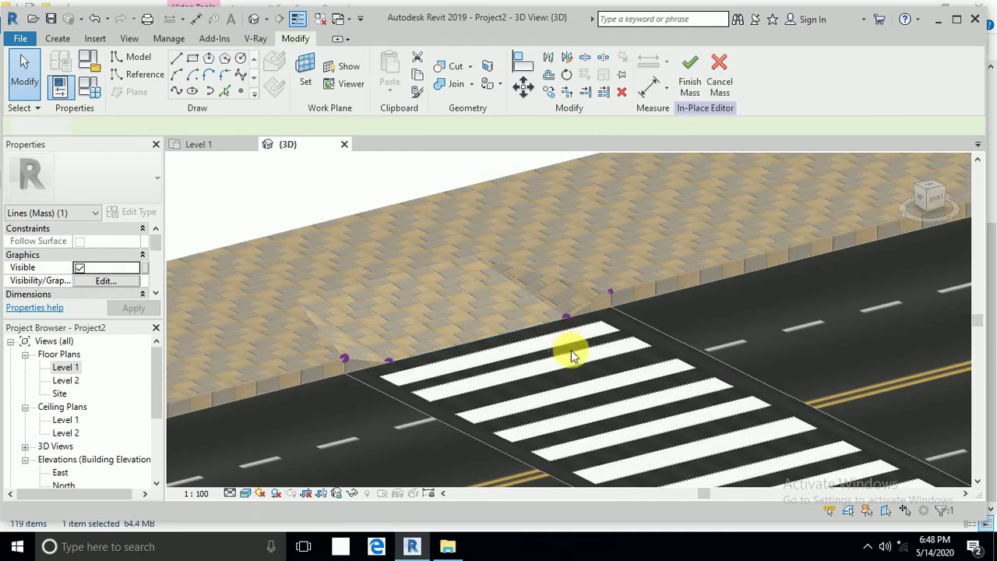
# Step: Join the second lower ramp corner to its adjacent upper ramp corner with a spline through points
pyautogui.scroll(-2, 541, 382)
pyautogui.click(555, 331)
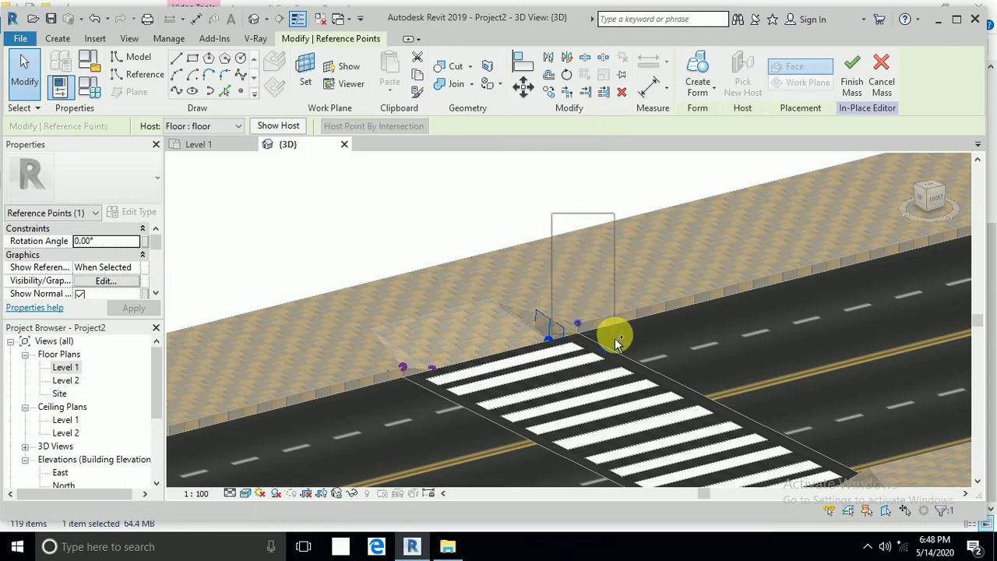
pyautogui.click(614, 338)
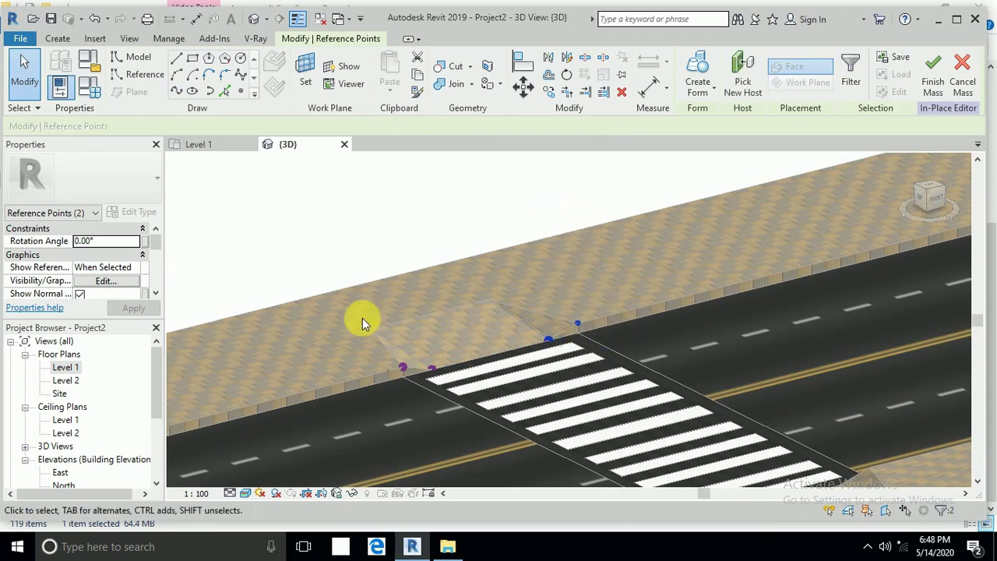
pyautogui.click(176, 91)
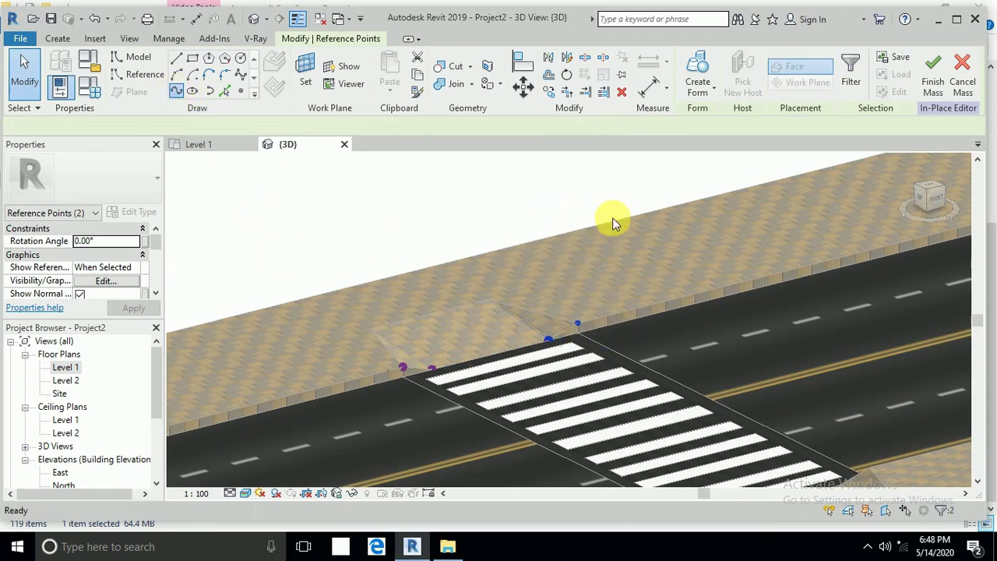
pyautogui.moveTo(618, 200); pyautogui.dragTo(455, 226, button='middle')
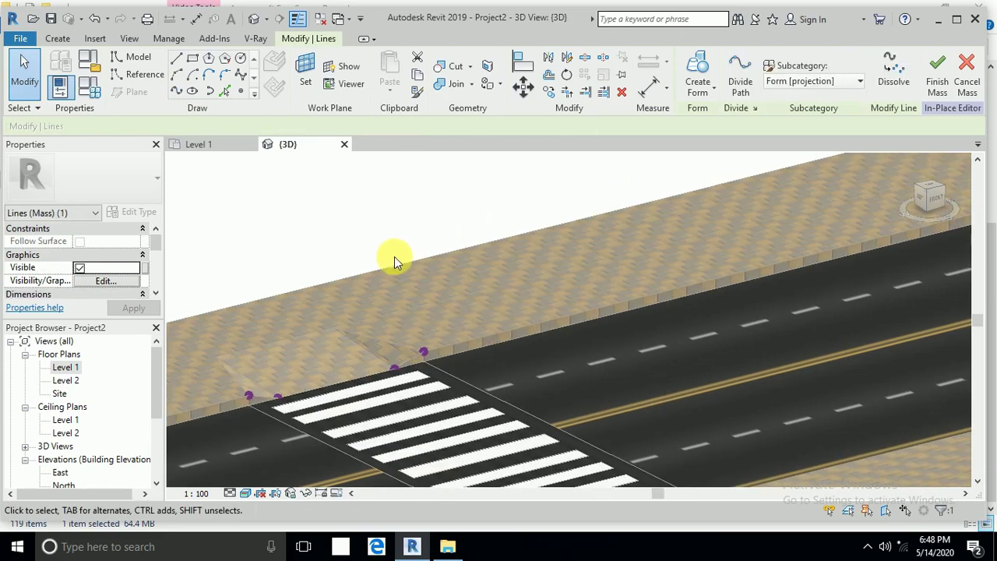
# Step: Join the second upper ramp corner to the reference point at the sidewalk's opposite end with a spline through points
pyautogui.click(399, 247)
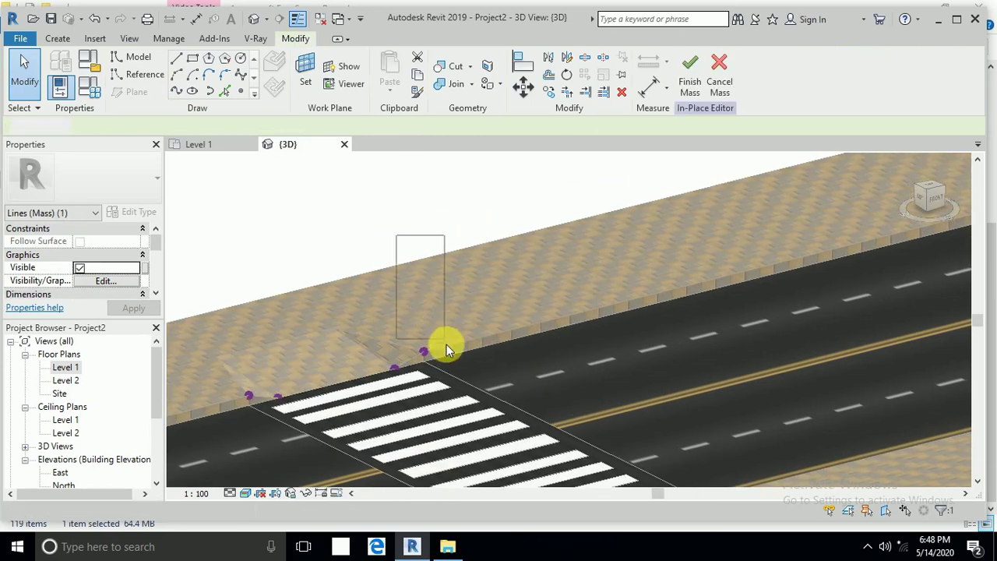
pyautogui.click(371, 374)
pyautogui.scroll(-3, 372, 373)
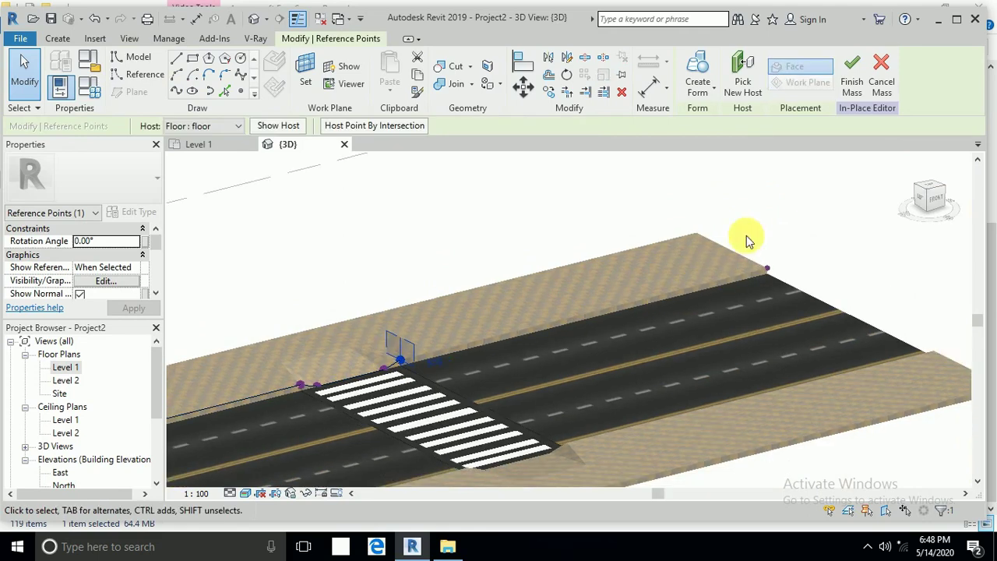
pyautogui.click(777, 270)
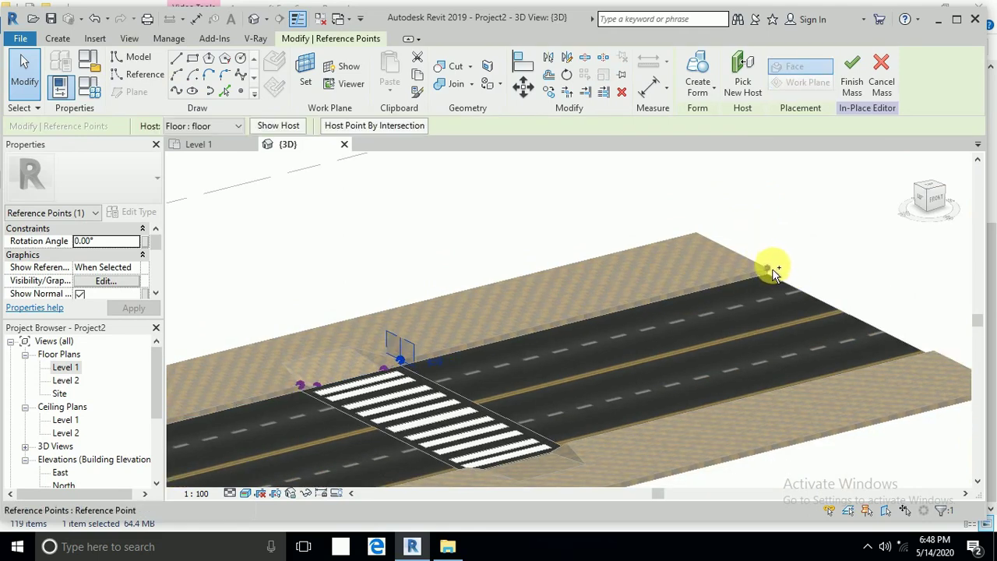
pyautogui.keyDown('ctrl'); pyautogui.click(791, 272); pyautogui.keyUp('ctrl')
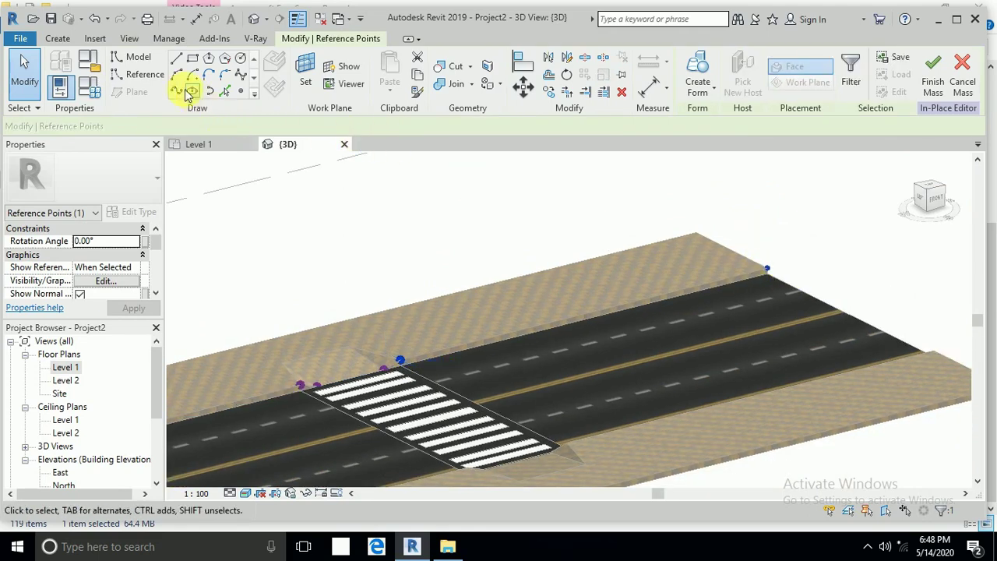
pyautogui.click(676, 214)
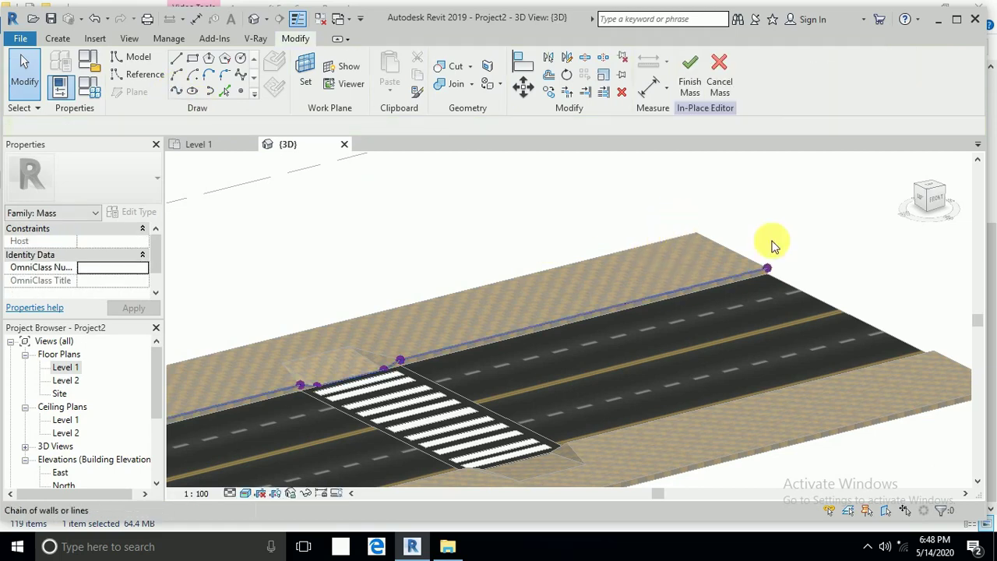
# Step: Select the whole chain of path lines along the sidewalk's road-side edge and examine it from end to end
pyautogui.click(652, 304)
pyautogui.scroll(-3, 352, 360)
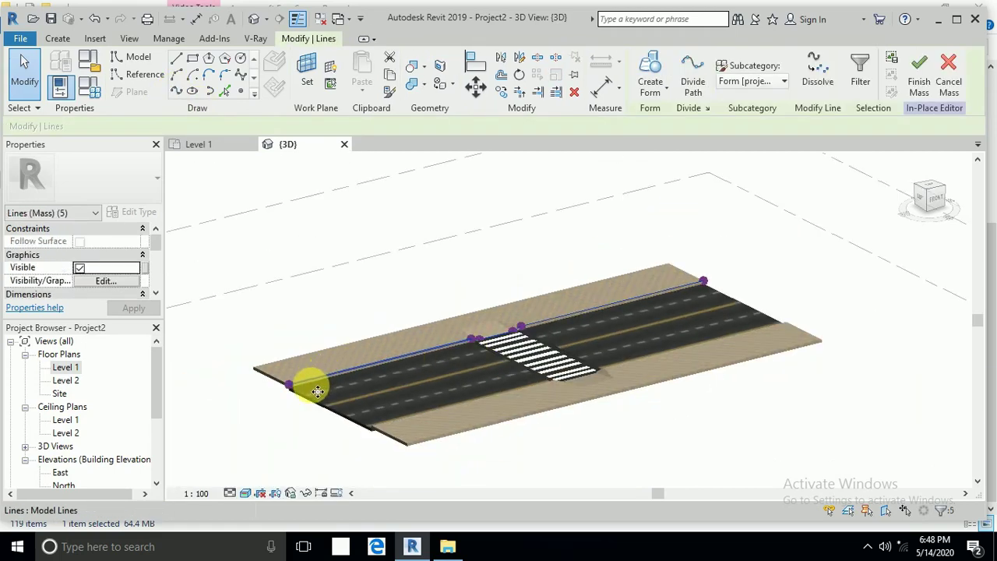
pyautogui.scroll(5, 303, 390)
pyautogui.scroll(-4, 278, 394)
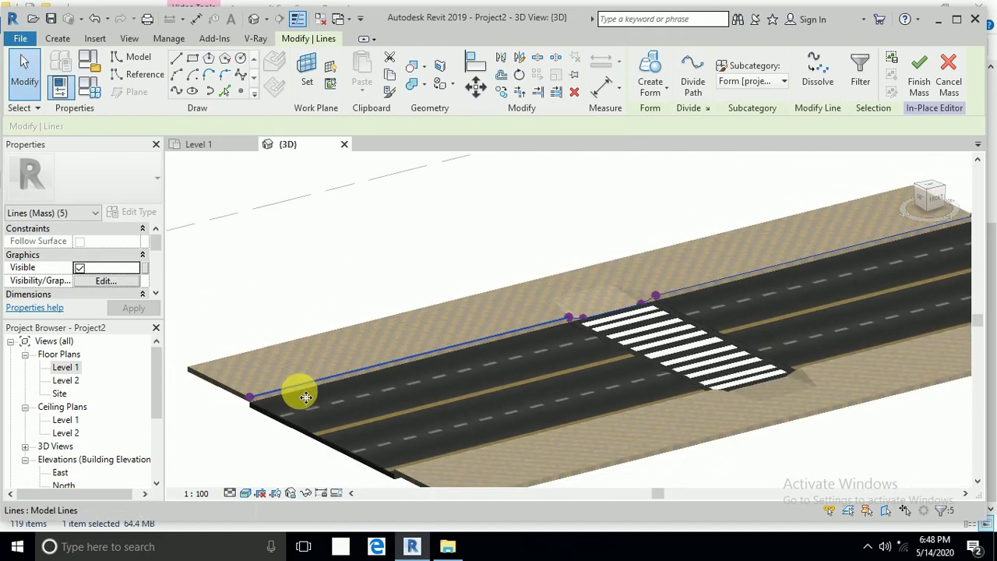
pyautogui.scroll(-2, 412, 377)
pyautogui.scroll(6, 727, 273)
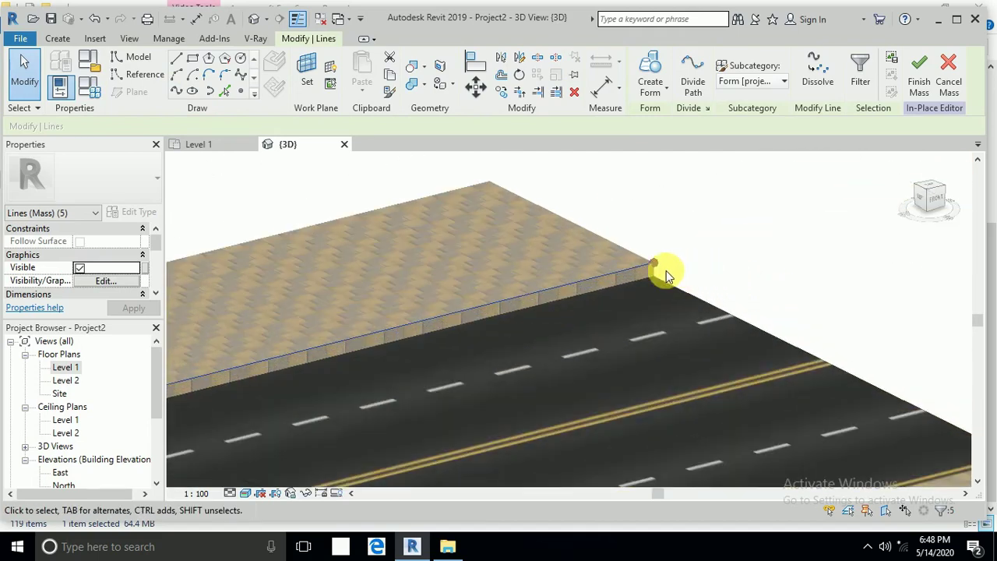
pyautogui.scroll(3, 658, 267)
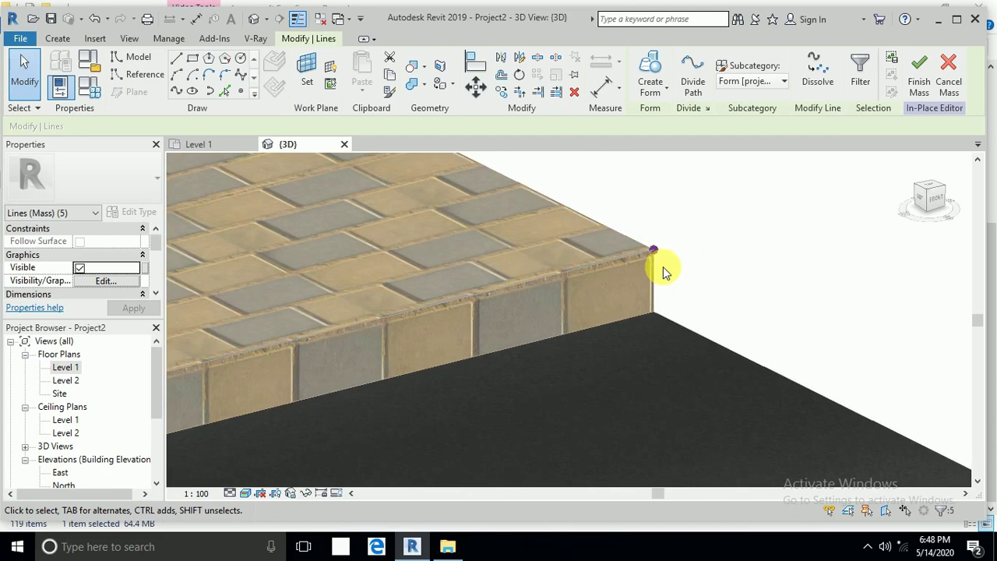
pyautogui.moveTo(673, 276); pyautogui.dragTo(664, 290, button='middle')
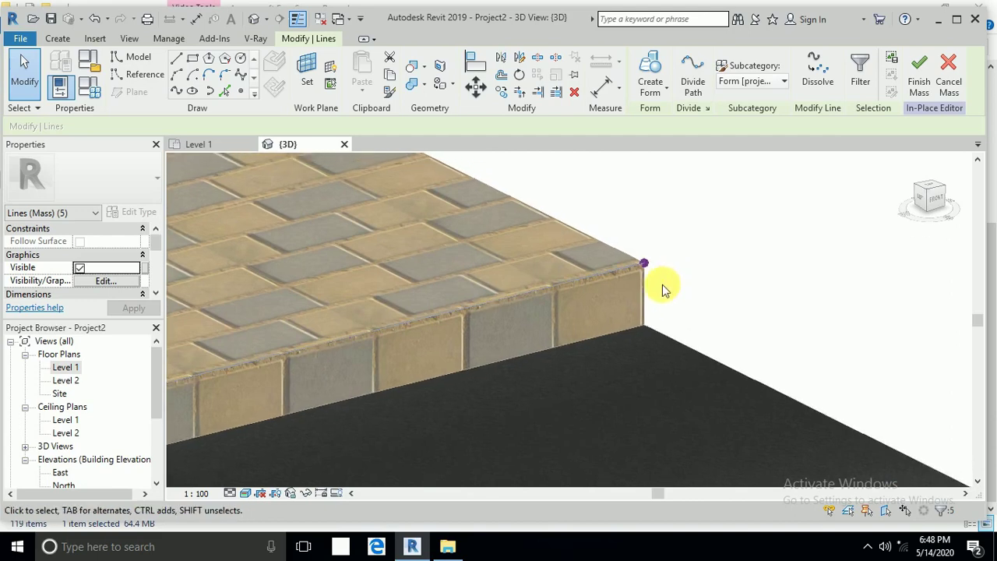
# Step: Set the work plane to the reference point's plane perpendicular to the path at the sidewalk's end
pyautogui.click(310, 74)
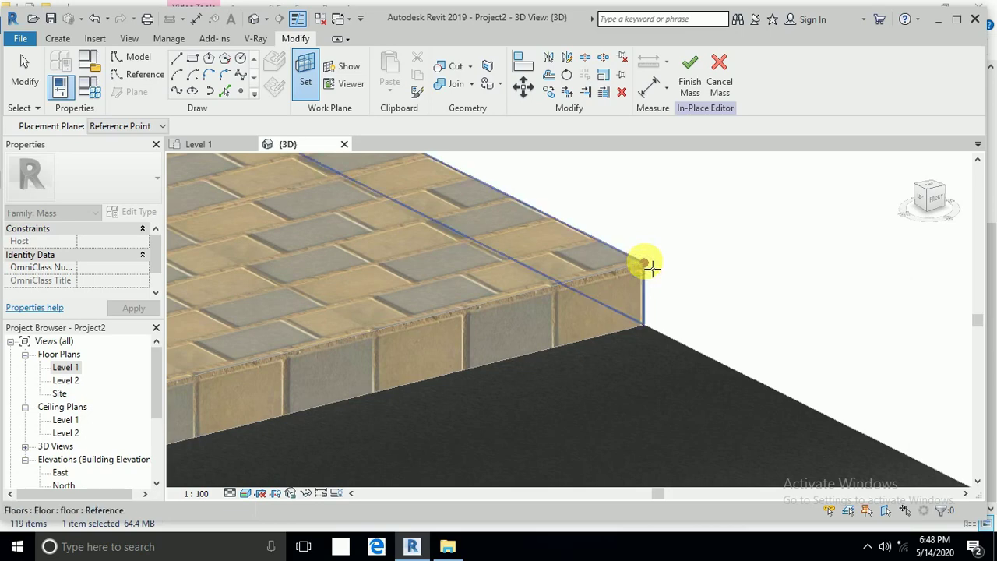
pyautogui.click(644, 265)
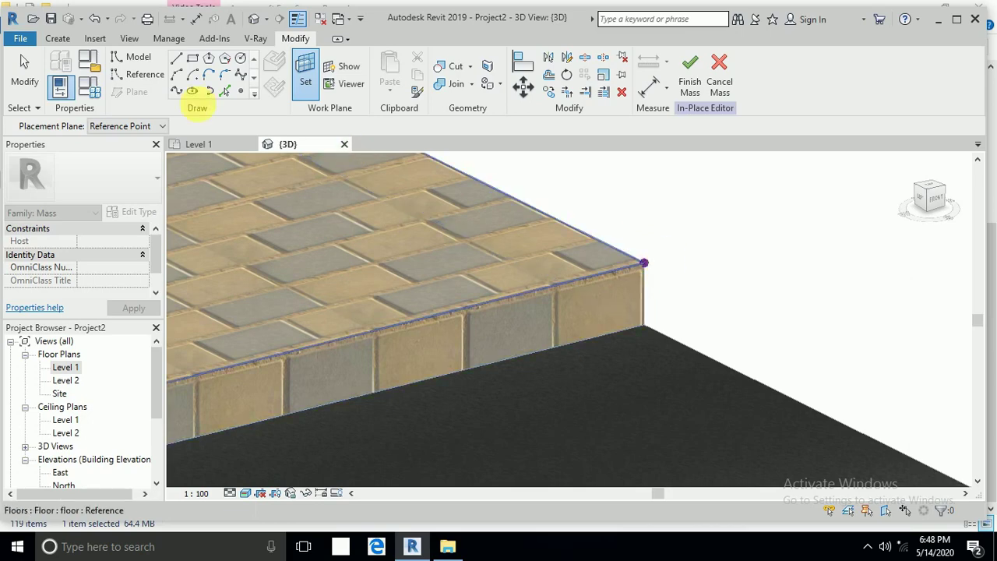
pyautogui.press('Escape')
pyautogui.click(646, 262)
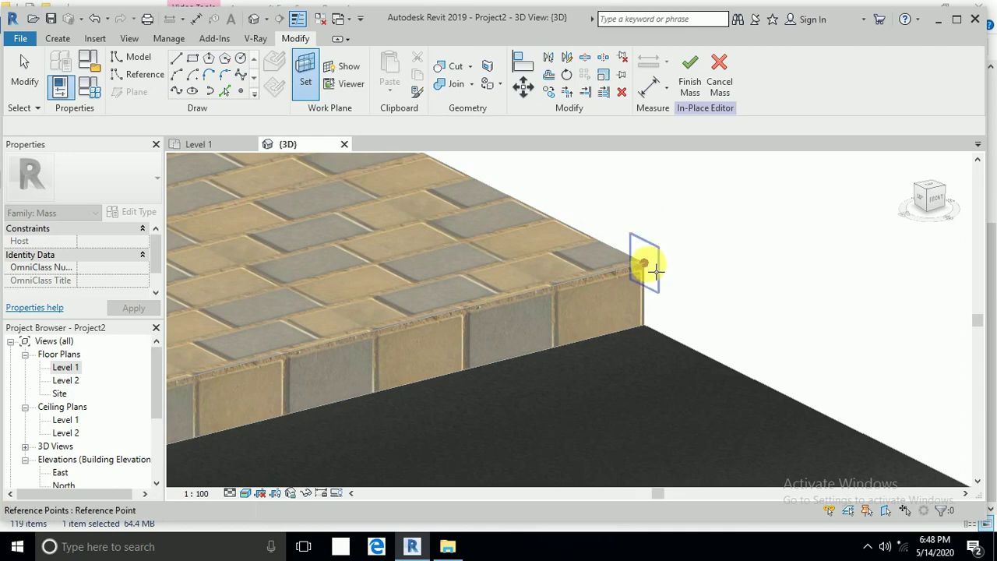
pyautogui.click(657, 270)
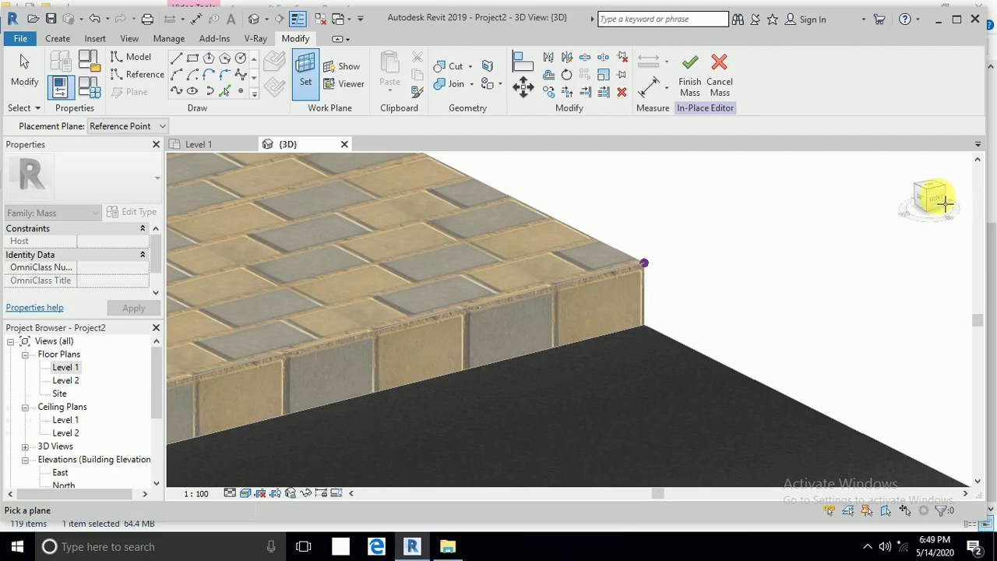
# Step: Leave plane picking, orient the 3D view to the Right side and frame the reference point at the sidewalk's corner
pyautogui.moveTo(945, 202)
pyautogui.mouseDown()
pyautogui.moveTo(930, 215)
pyautogui.moveTo(931, 189)
pyautogui.mouseUp()
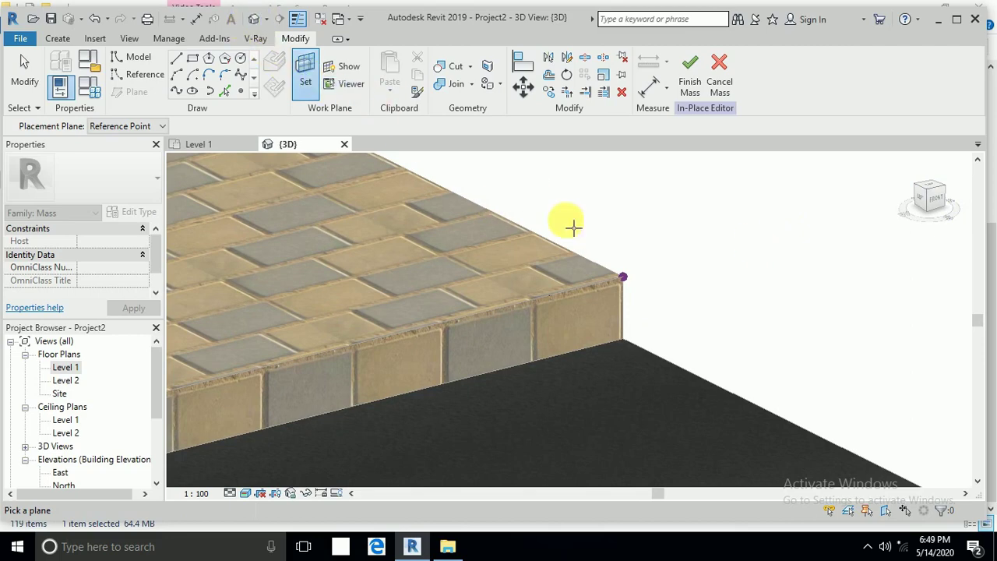
pyautogui.keyDown('shift'); pyautogui.moveTo(623, 277); pyautogui.dragTo(559, 289, button='middle'); pyautogui.keyUp('shift')
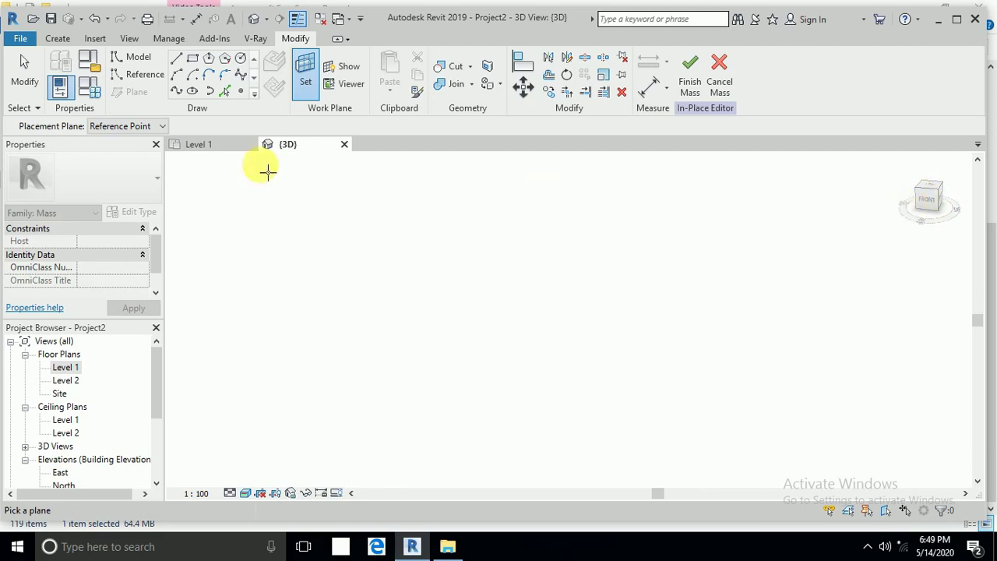
pyautogui.click(24, 70)
pyautogui.moveTo(924, 201); pyautogui.dragTo(848, 247)
pyautogui.click(928, 195)
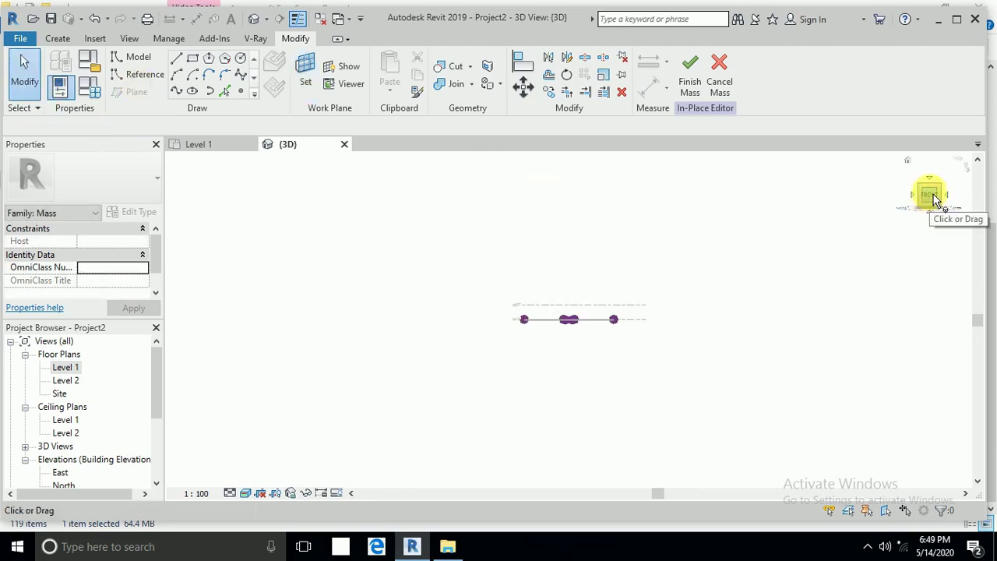
pyautogui.moveTo(934, 200)
pyautogui.mouseDown()
pyautogui.moveTo(886, 306)
pyautogui.moveTo(946, 205)
pyautogui.moveTo(880, 239)
pyautogui.moveTo(933, 204)
pyautogui.mouseUp()
pyautogui.click(939, 204)
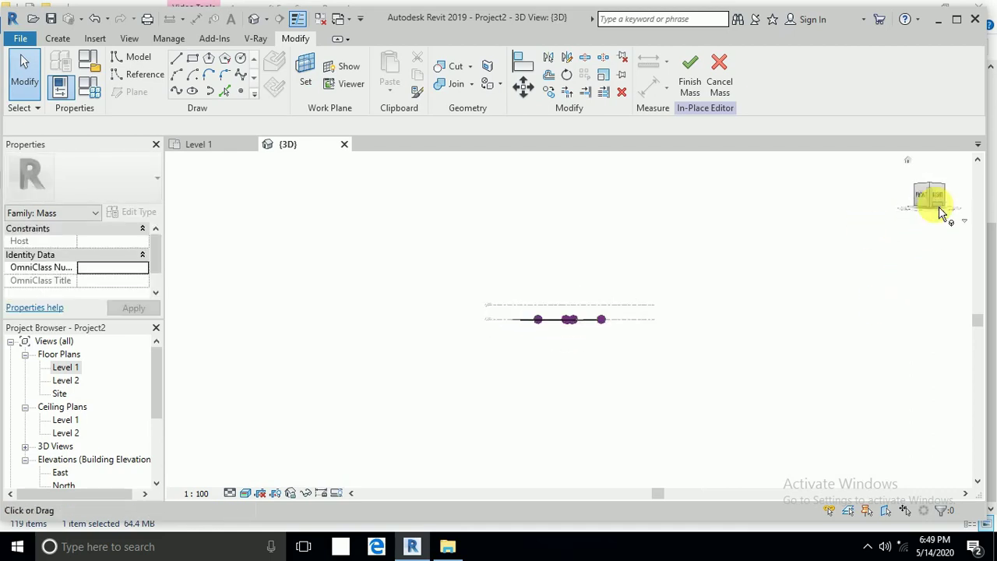
pyautogui.click(945, 201)
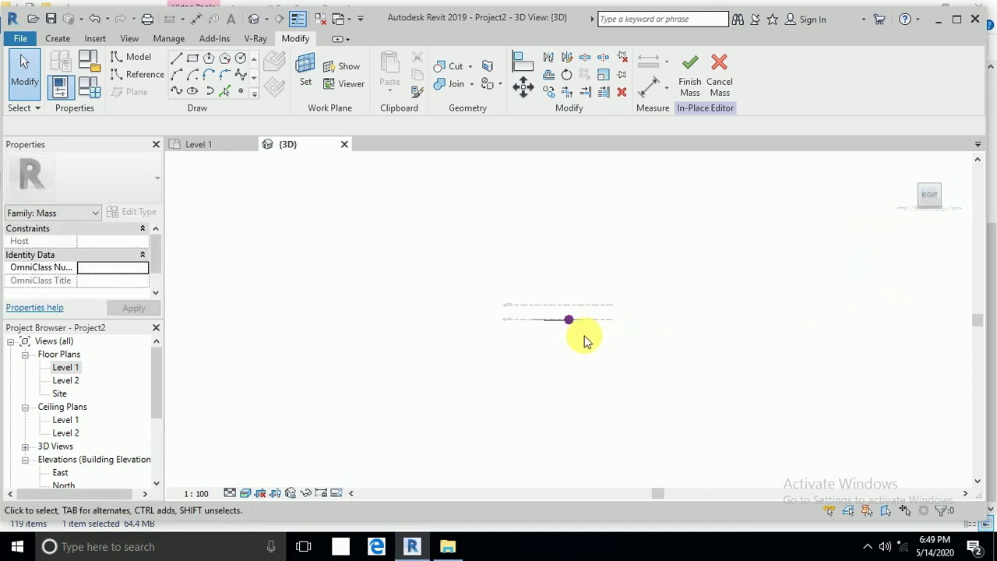
pyautogui.scroll(8, 567, 327)
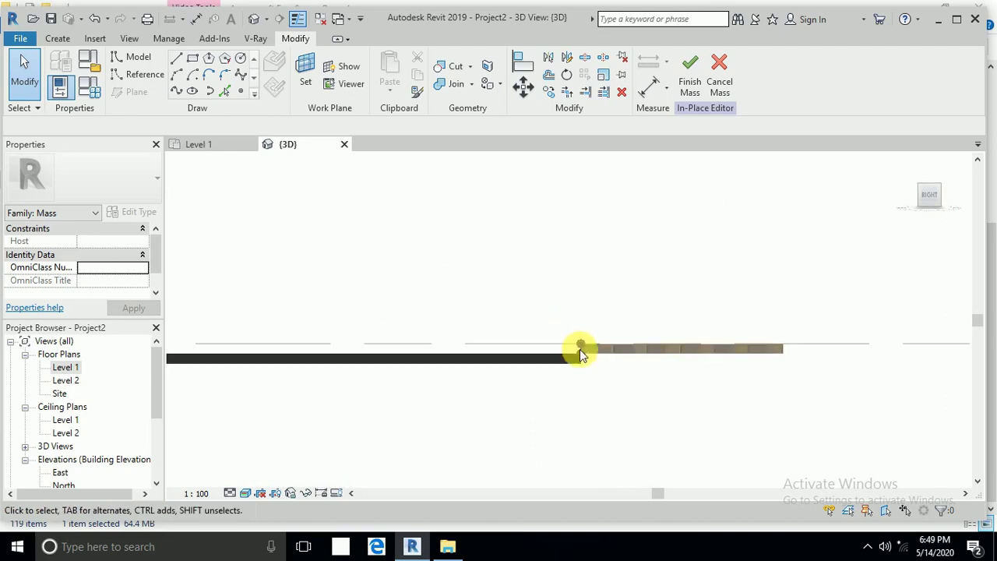
pyautogui.scroll(4, 579, 344)
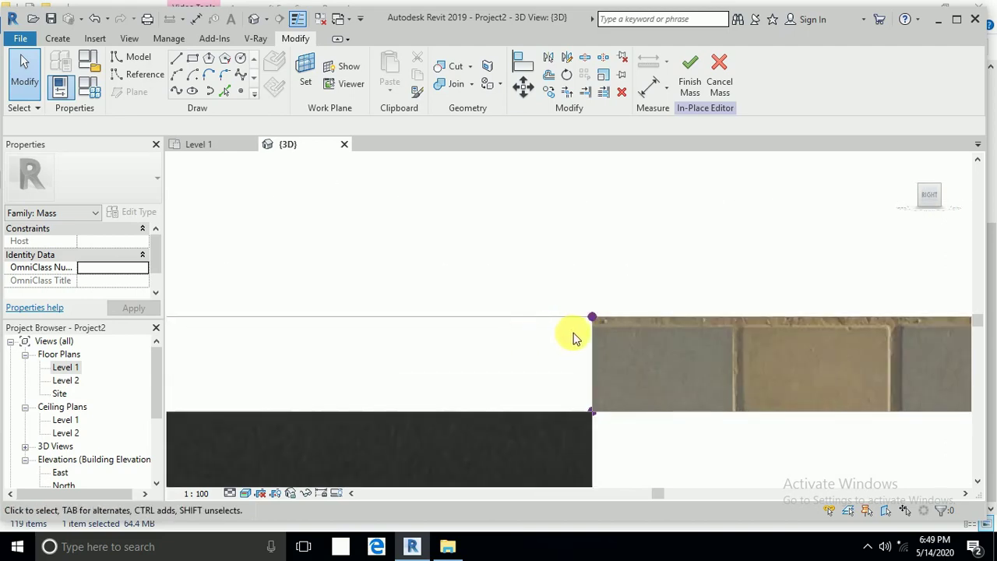
# Step: Draw a closed curb profile at the sidewalk's corner down to the road surface, about 0.10 wide on top and 0.146 at the base, with a 45° chamfer
pyautogui.click(180, 67)
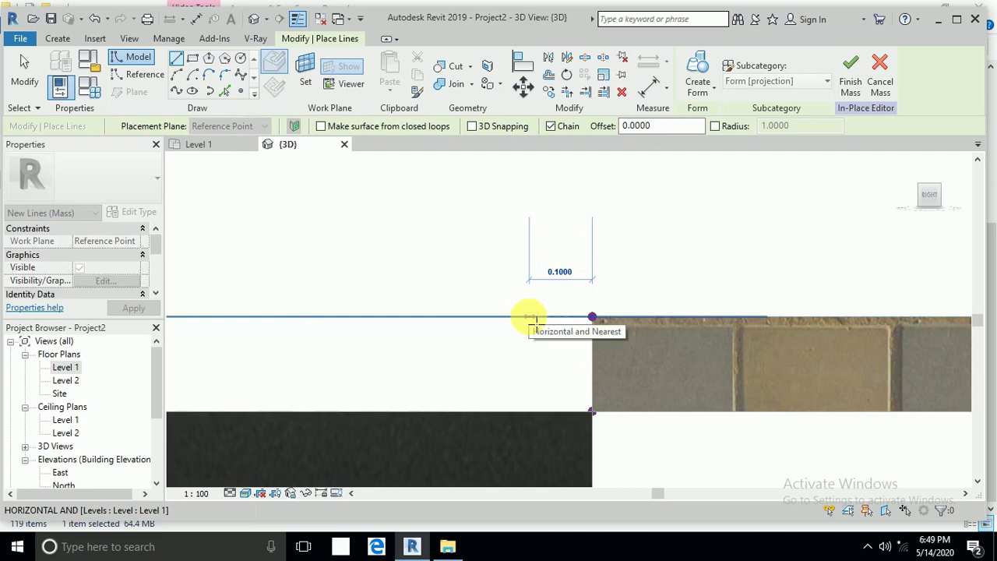
pyautogui.click(534, 318)
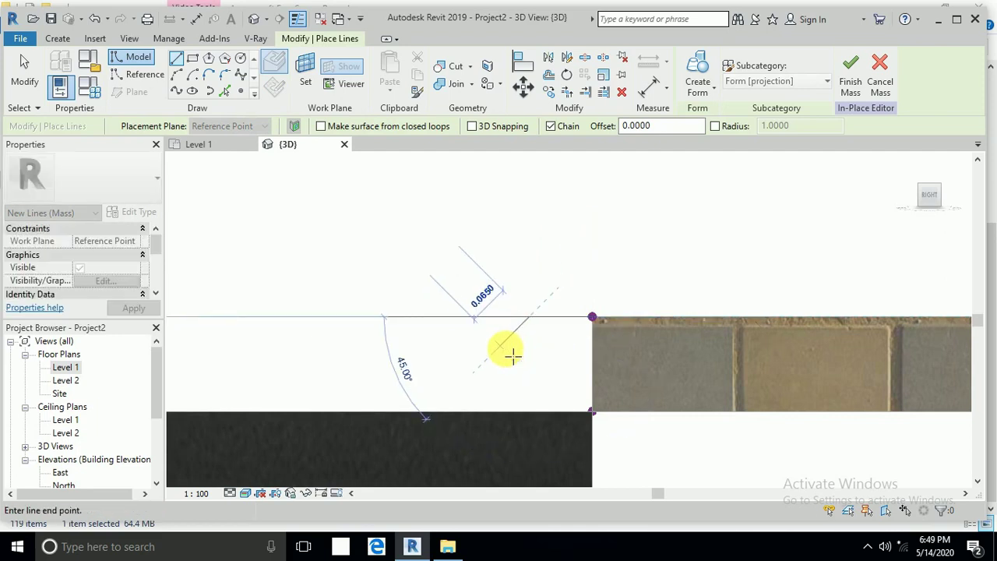
pyautogui.click(500, 345)
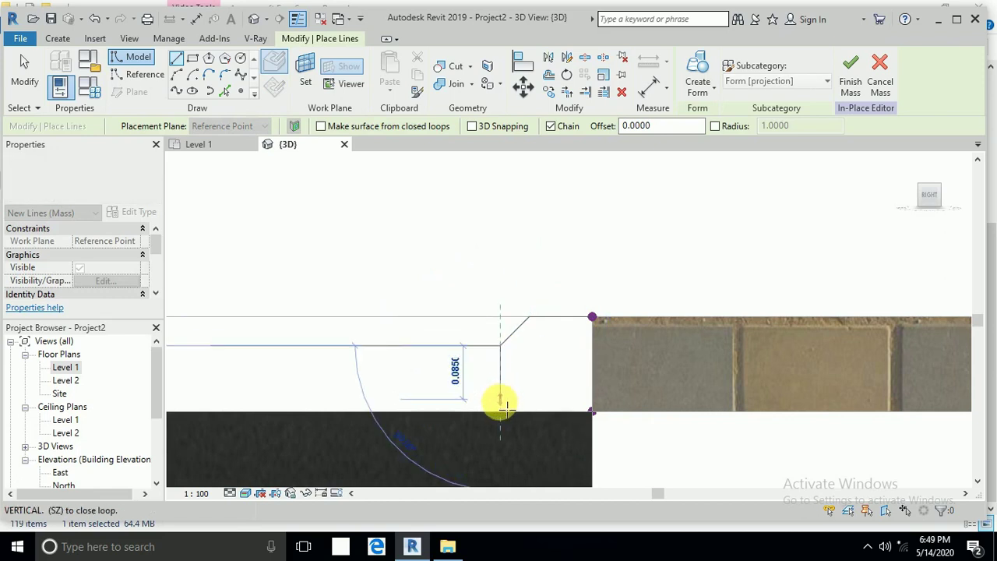
pyautogui.click(501, 412)
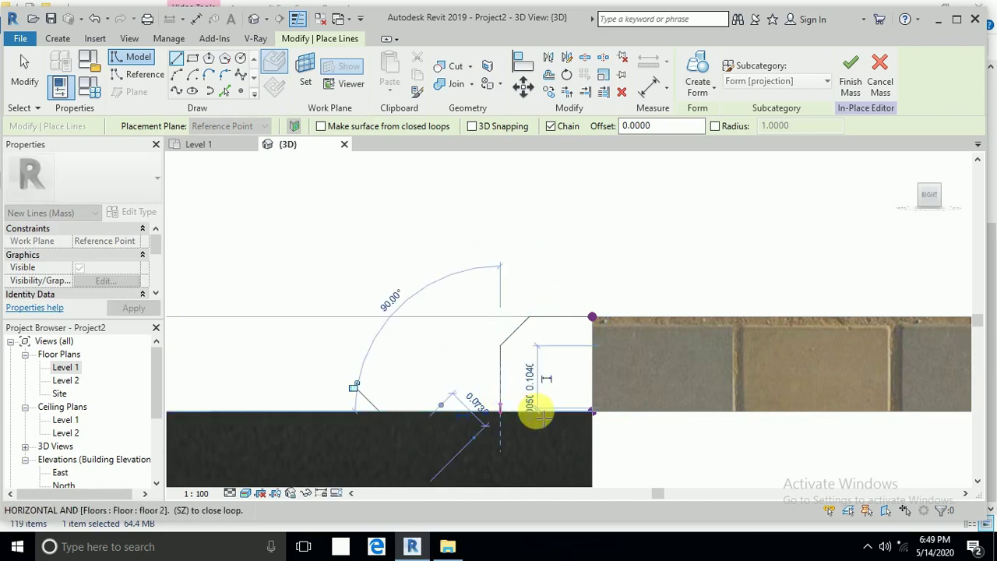
pyautogui.click(591, 412)
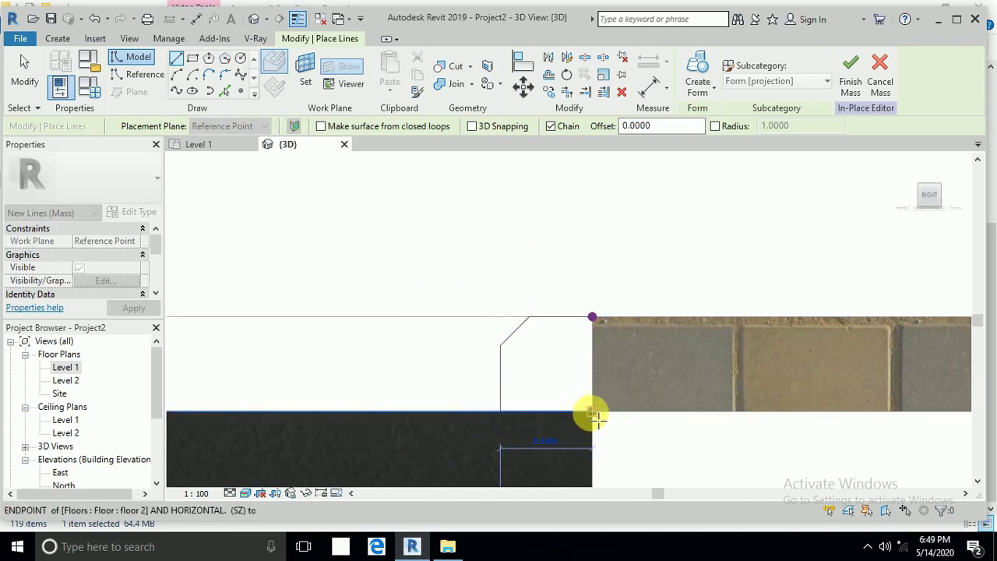
pyautogui.click(592, 318)
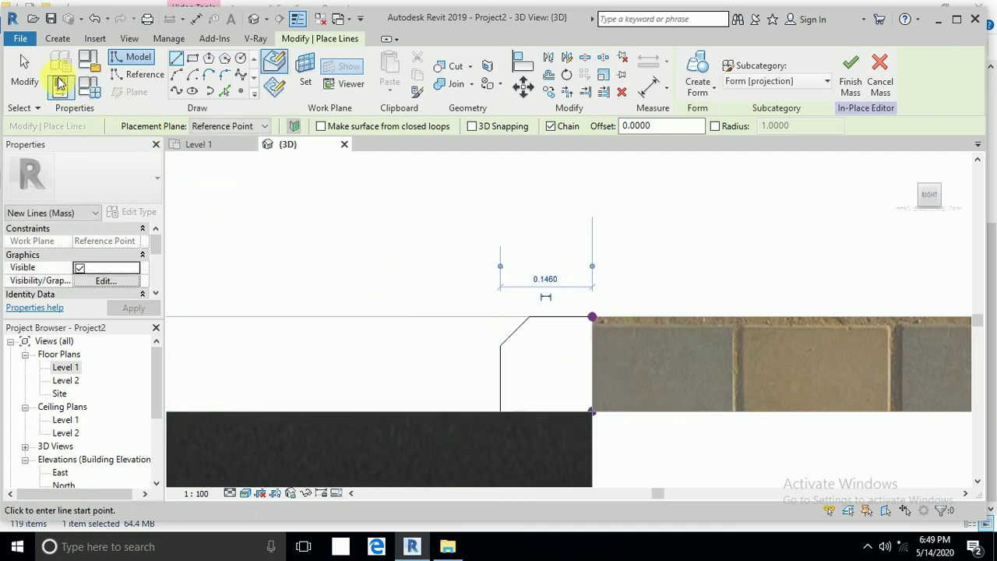
pyautogui.click(25, 74)
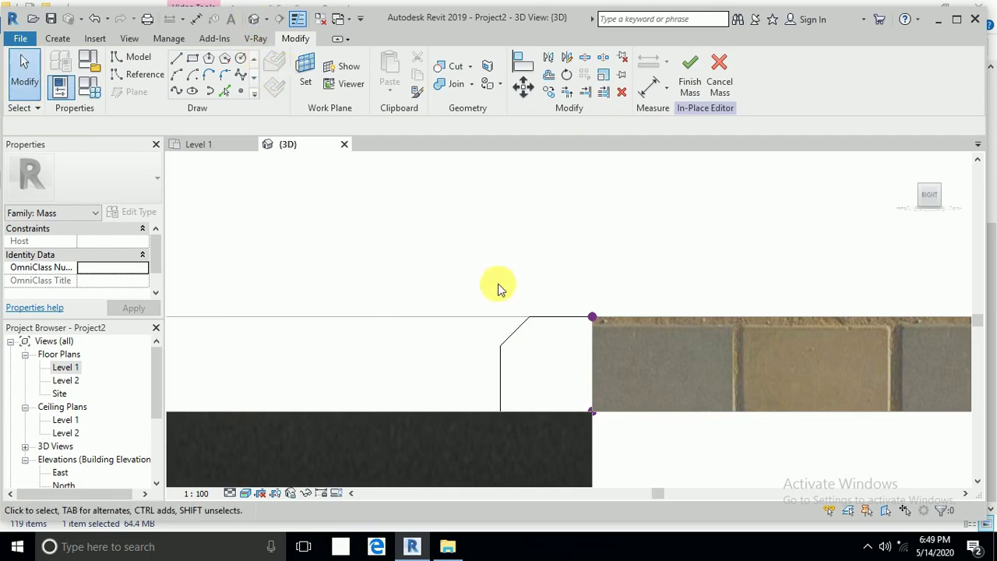
# Step: Select the whole chain of path lines along the sidewalk's road-side edge and convert them to reference lines
pyautogui.keyDown('shift'); pyautogui.moveTo(498, 282); pyautogui.dragTo(423, 289, button='middle'); pyautogui.keyUp('shift')
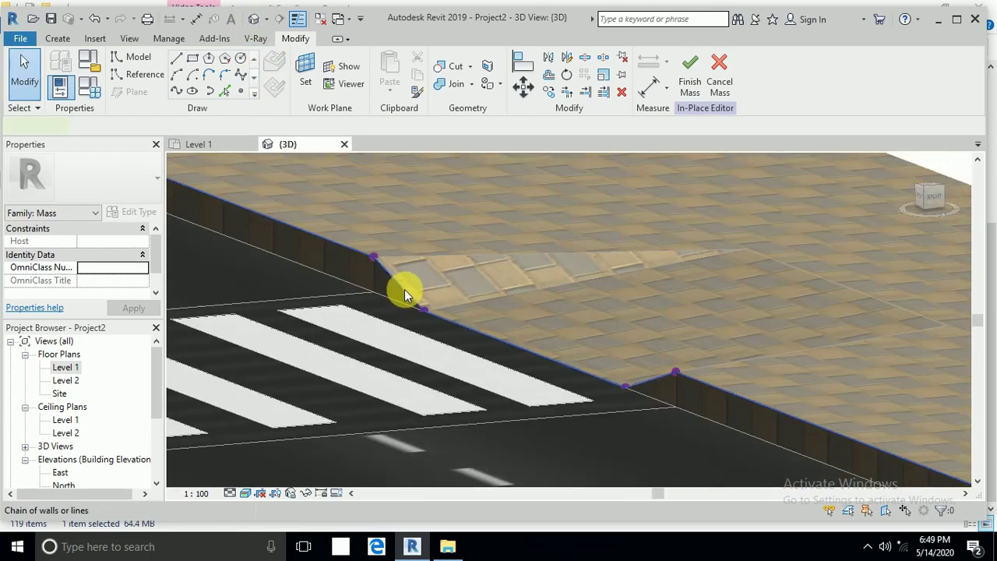
pyautogui.click(404, 289)
pyautogui.scroll(-3, 350, 265)
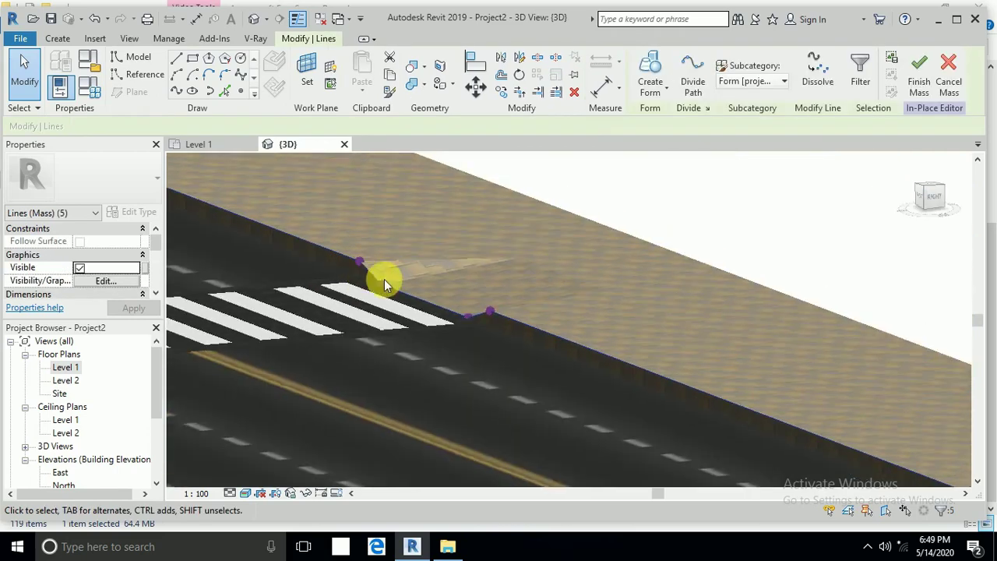
pyautogui.scroll(1, 405, 296)
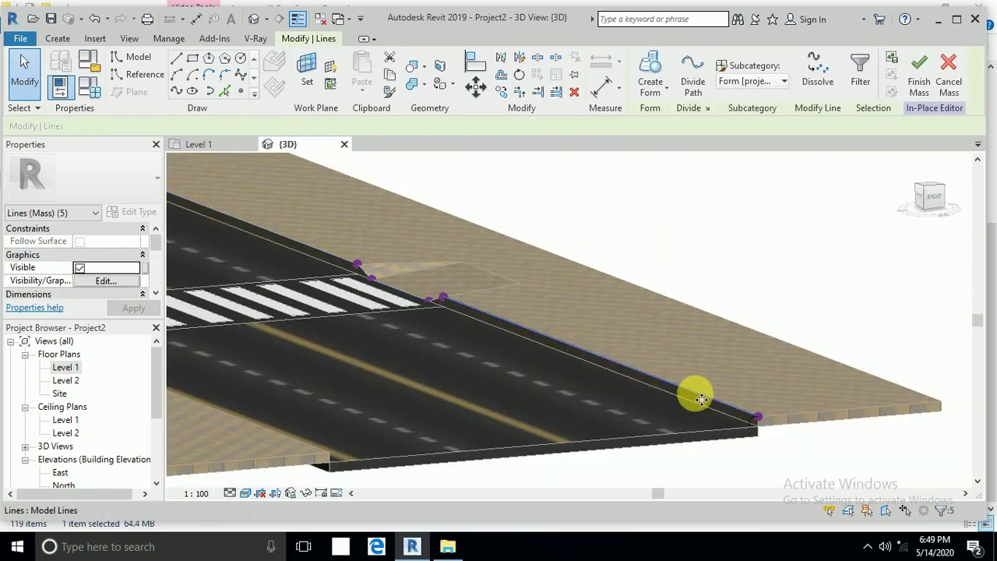
pyautogui.click(601, 352)
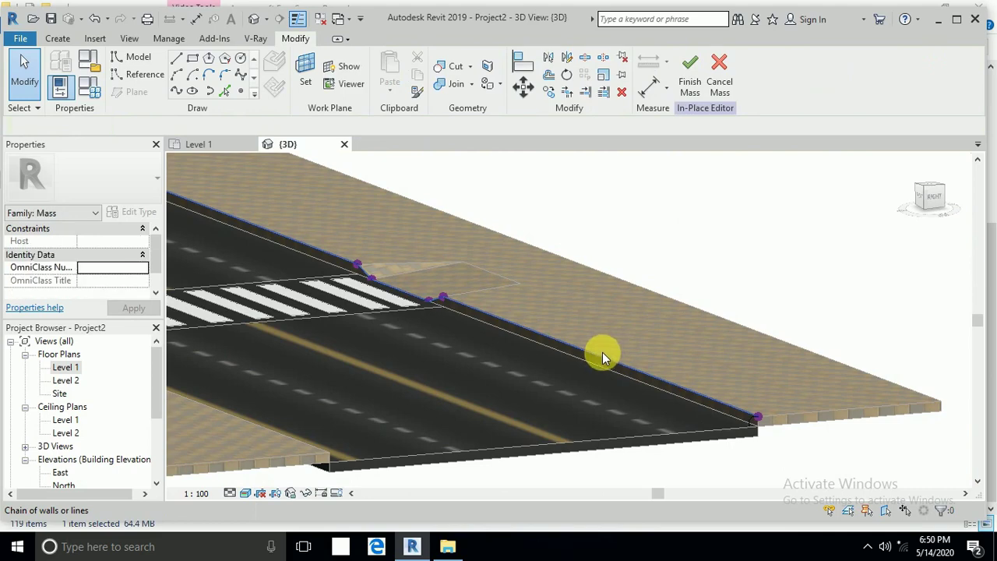
pyautogui.click(274, 317)
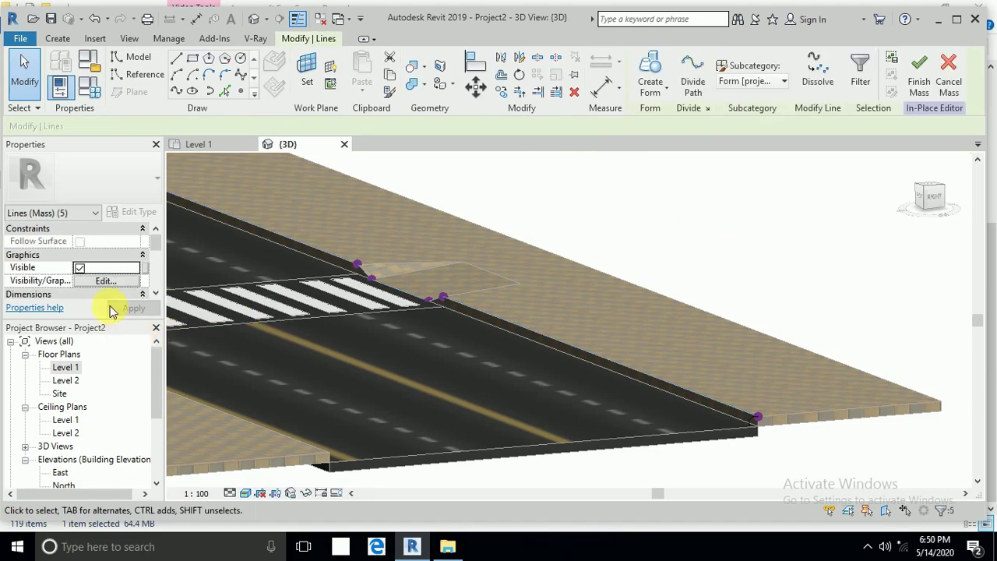
pyautogui.scroll(-5, 91, 280)
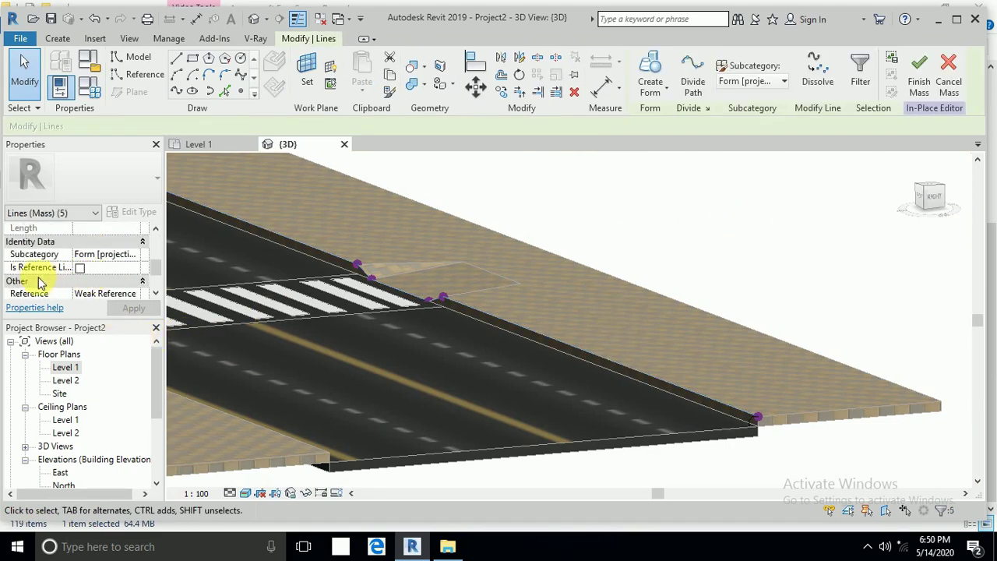
pyautogui.click(80, 268)
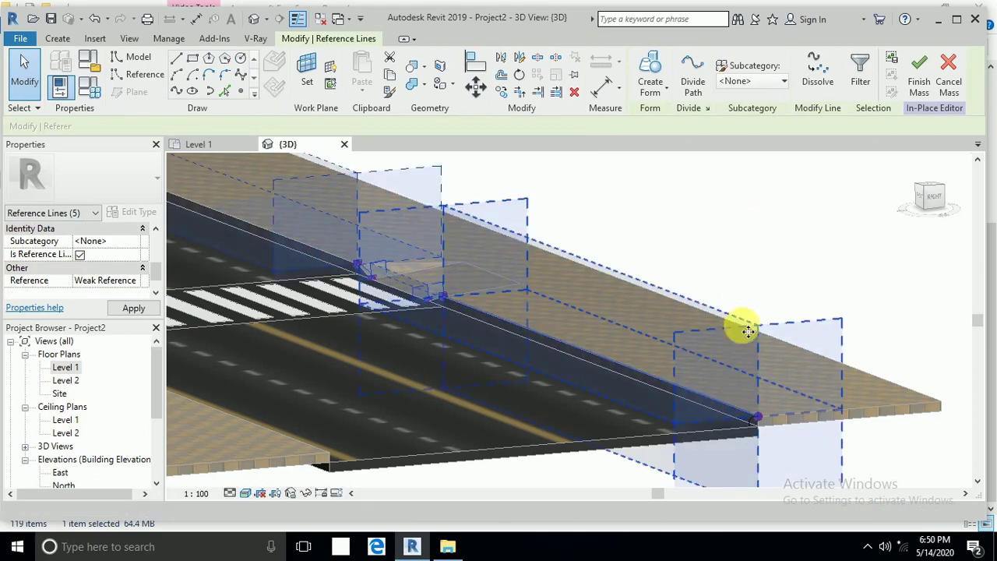
# Step: Select the curb profile loop together with the reference path chain and create a solid form from them
pyautogui.scroll(5, 752, 425)
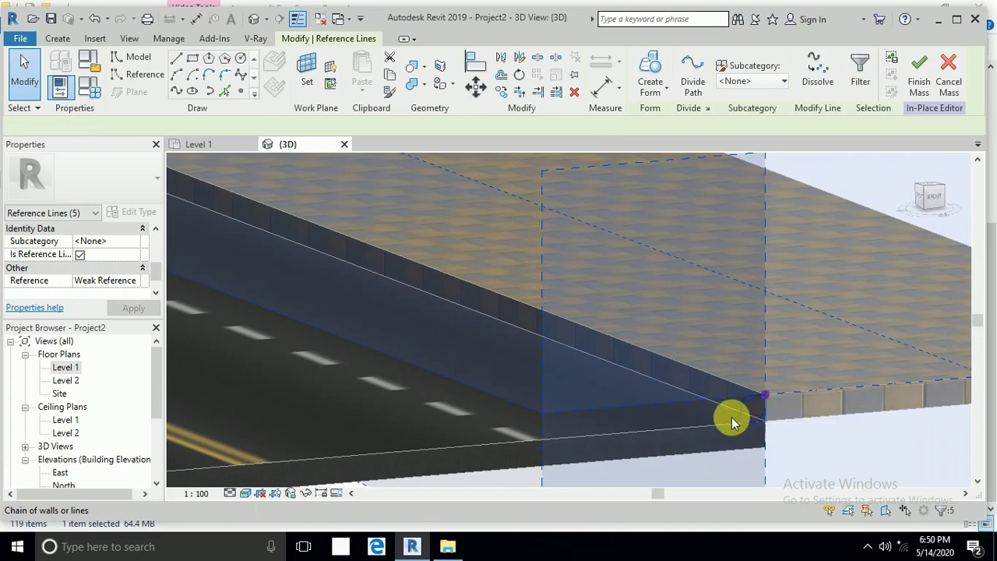
pyautogui.hotkey('ctrl', 'z')
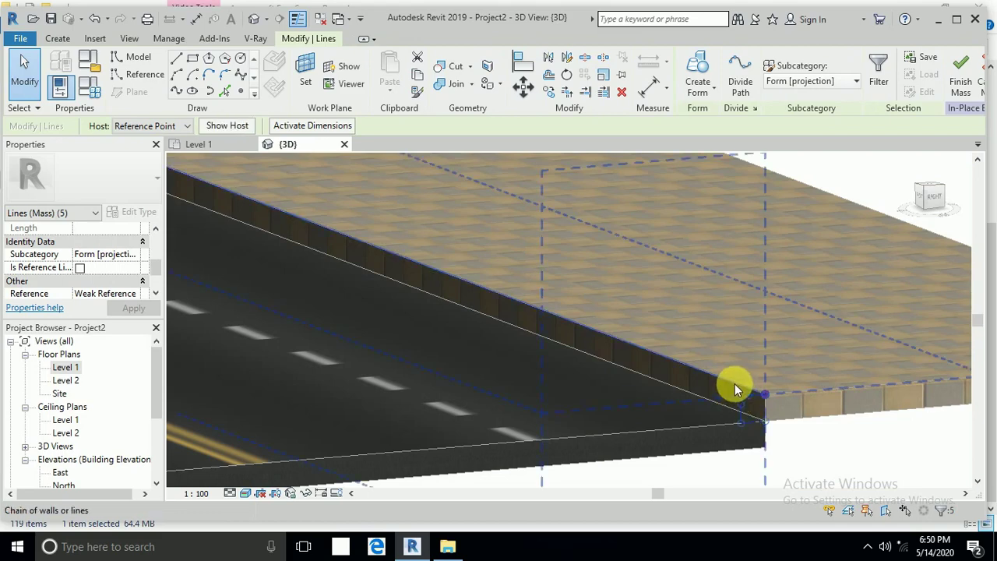
pyautogui.click(691, 385)
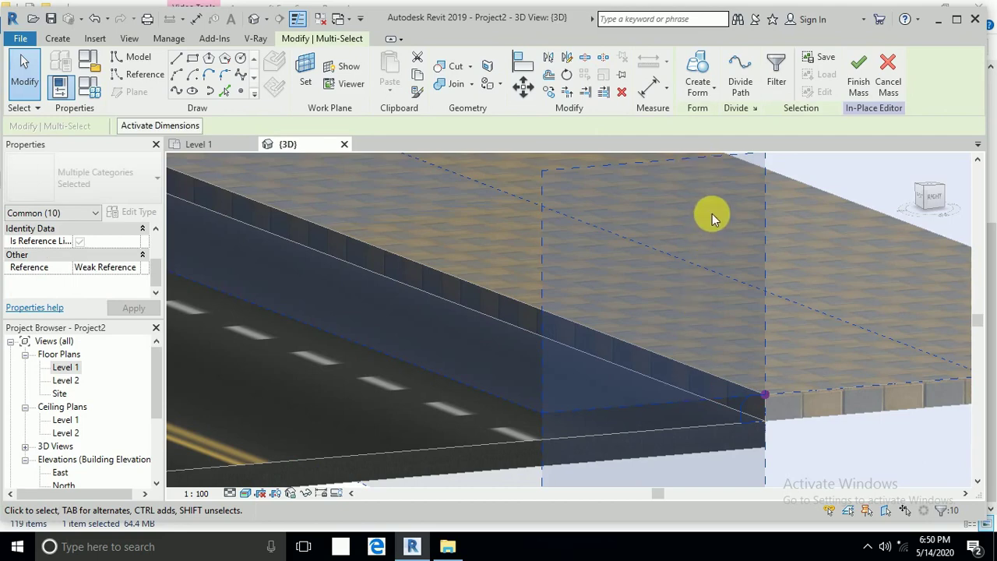
pyautogui.click(700, 83)
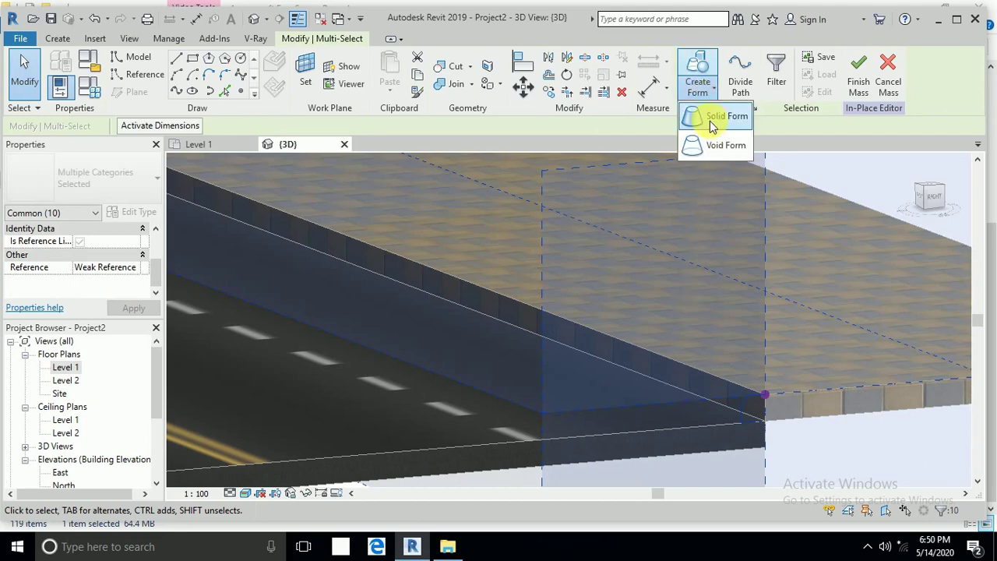
pyautogui.click(701, 117)
pyautogui.scroll(-3, 748, 389)
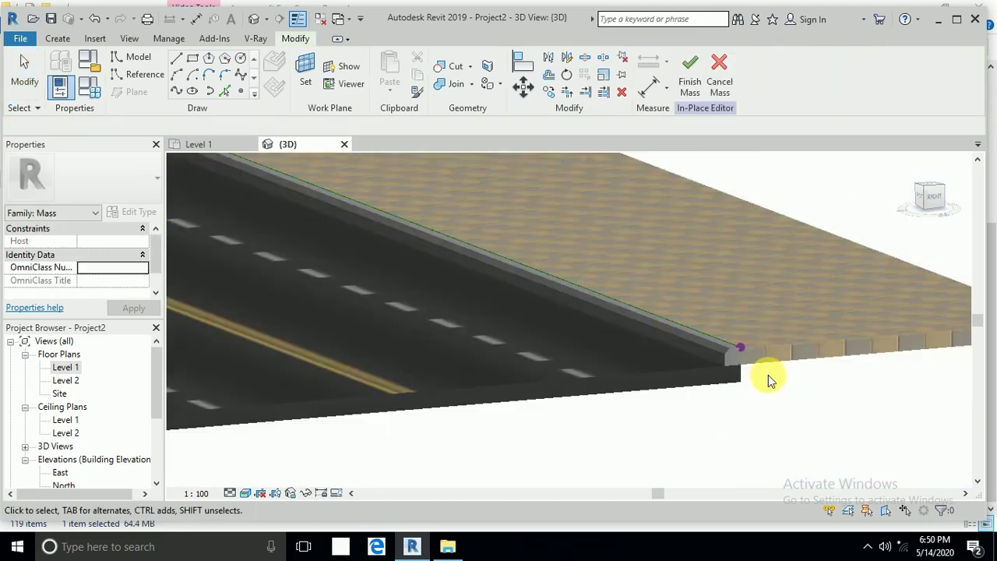
# Step: Select the entire curb form rather than a single face and assign it the Gypsum Wall Board material
pyautogui.keyDown('shift'); pyautogui.moveTo(707, 419); pyautogui.dragTo(715, 390, button='middle'); pyautogui.keyUp('shift')
pyautogui.scroll(3, 535, 220)
pyautogui.scroll(2, 535, 220)
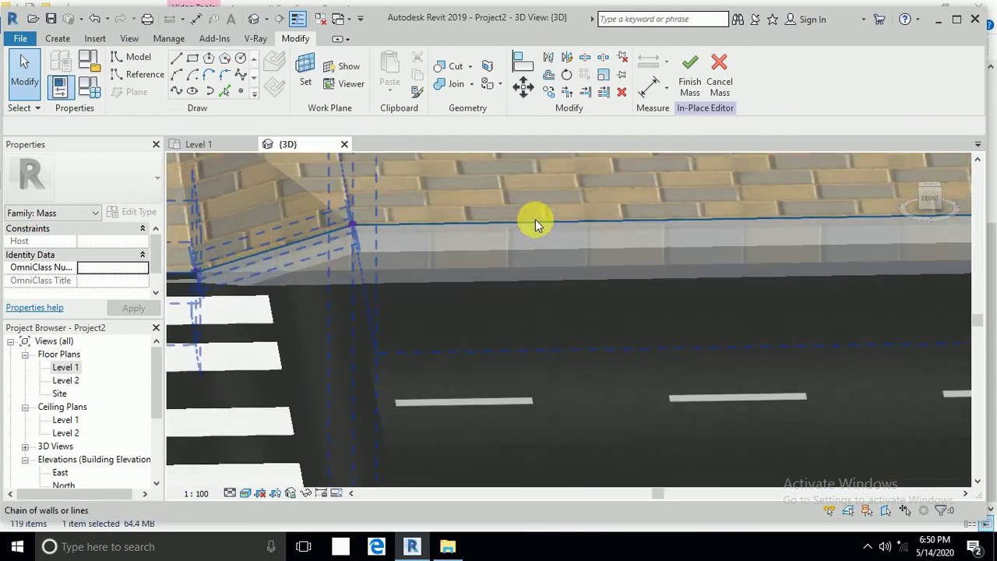
pyautogui.press('Escape')
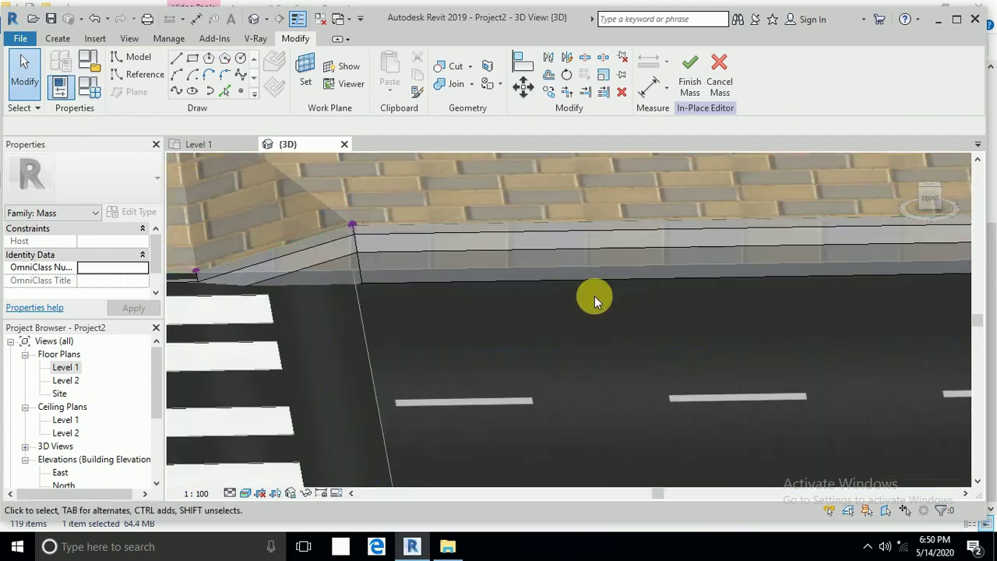
pyautogui.click(529, 241)
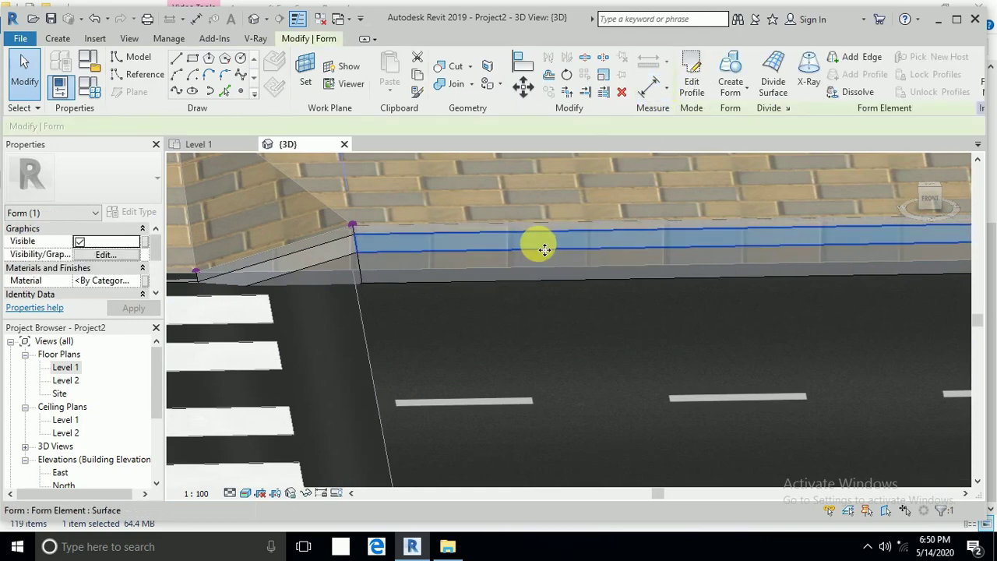
pyautogui.press('Tab')
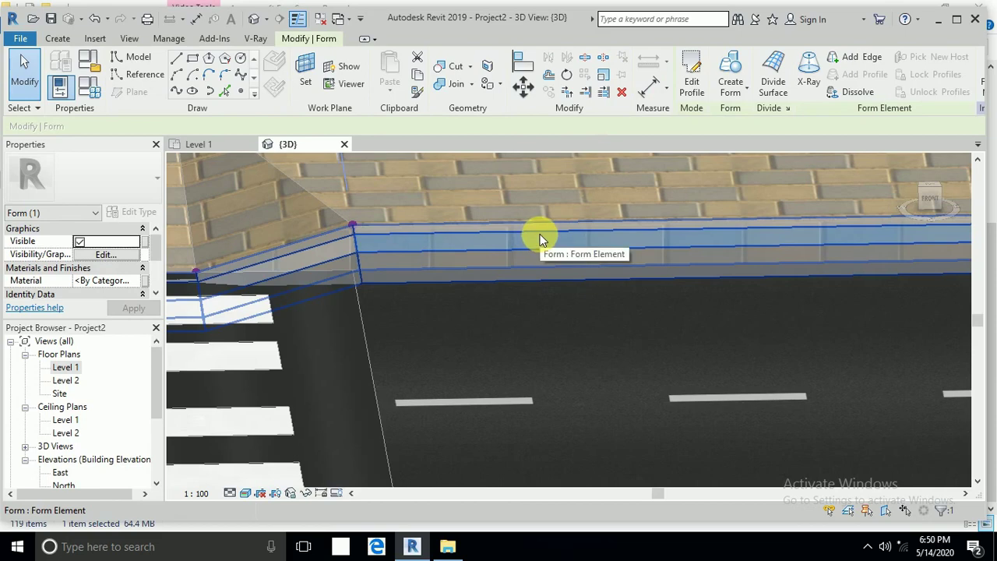
pyautogui.click(543, 242)
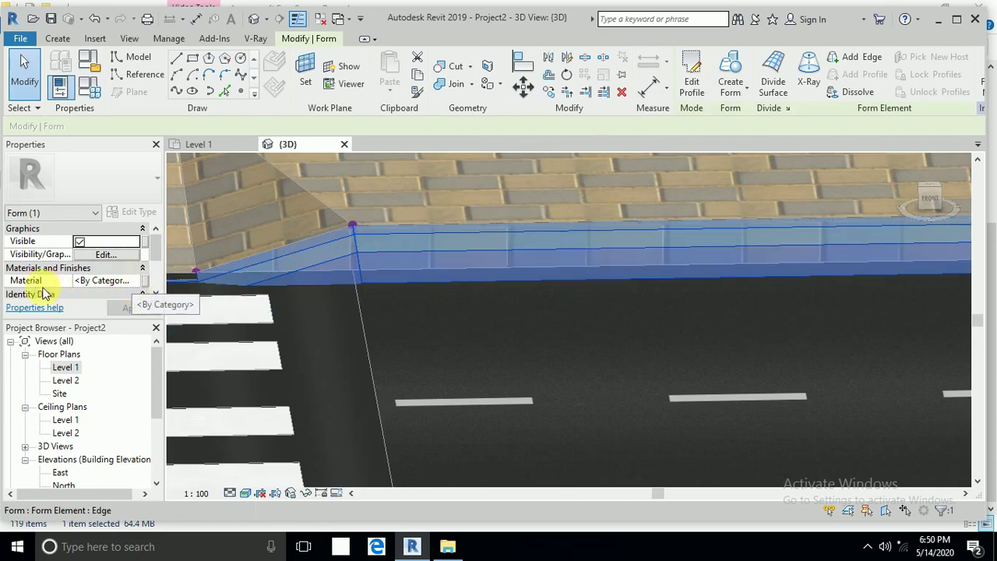
pyautogui.click(129, 281)
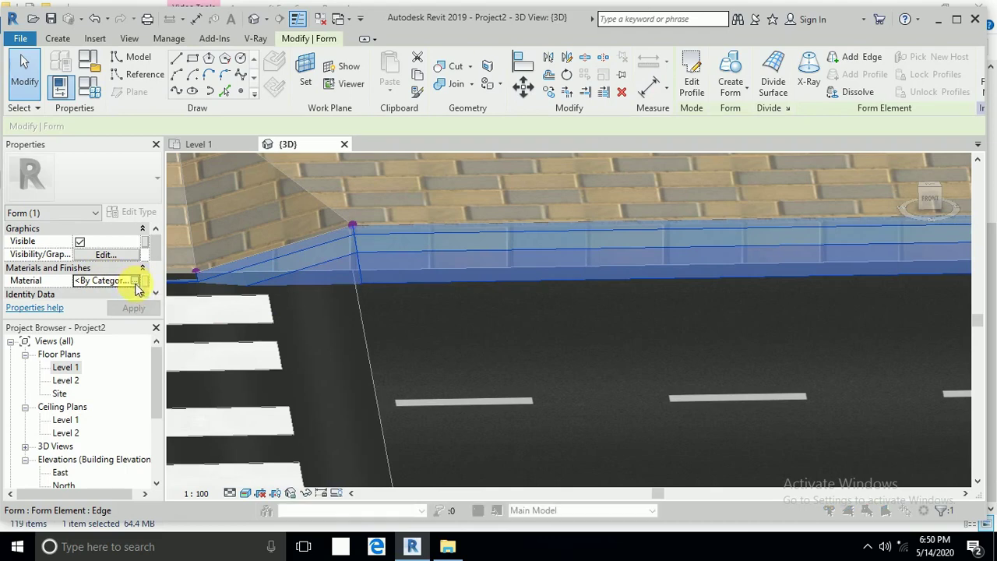
pyautogui.click(135, 281)
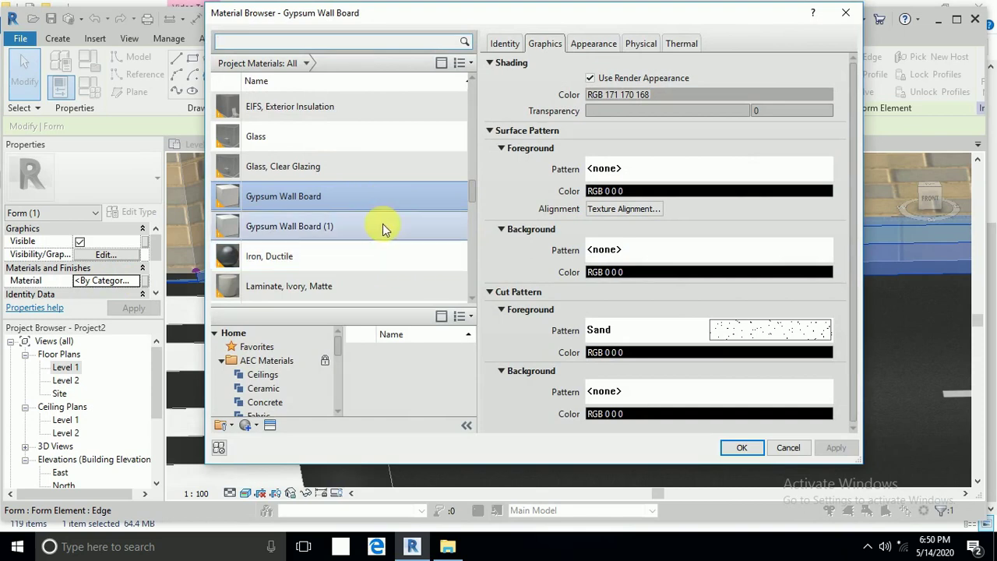
pyautogui.click(366, 201)
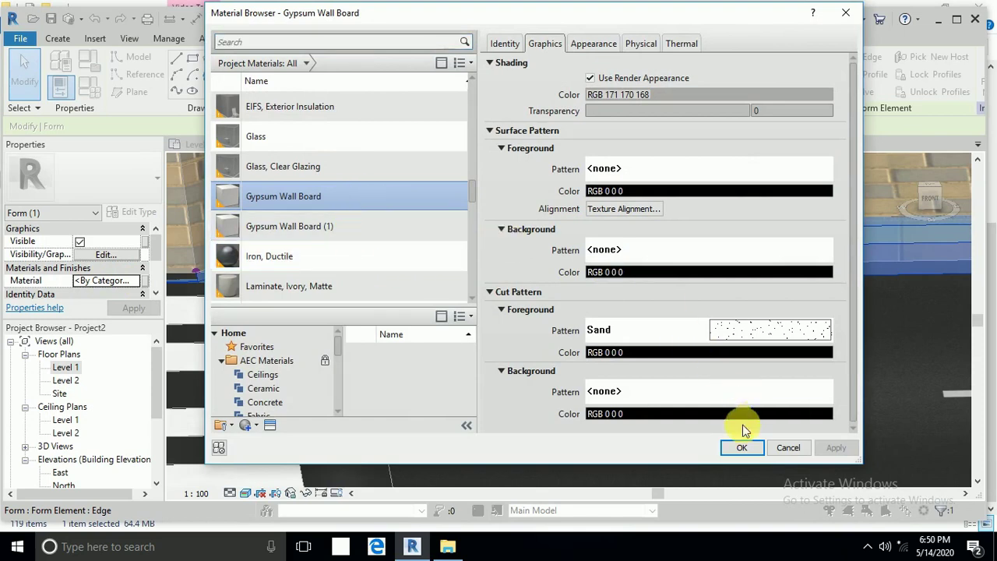
pyautogui.click(746, 448)
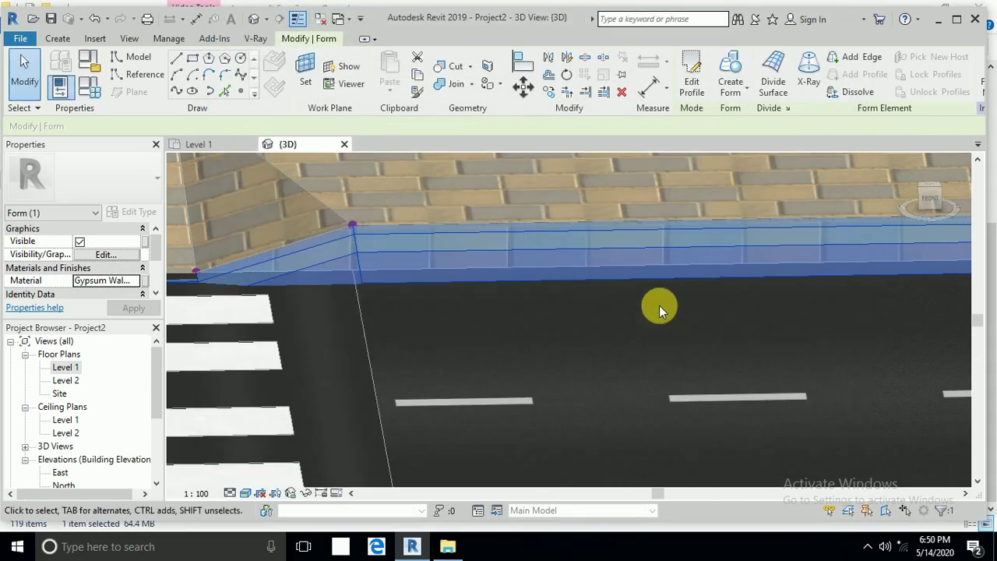
# Step: Finish the in-place mass and check how the curb follows the sidewalk ramp beside the crossing
pyautogui.scroll(-4, 659, 305)
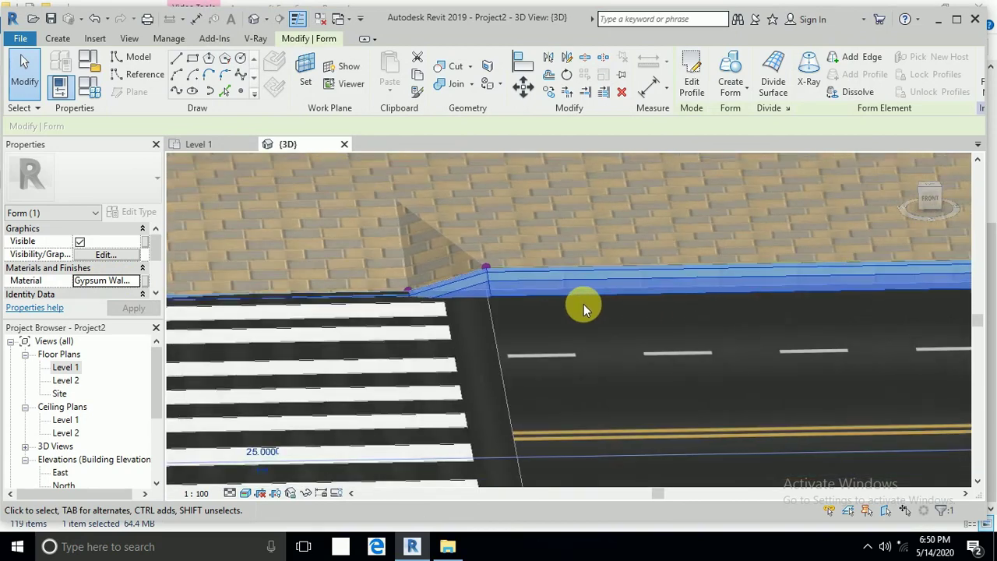
pyautogui.scroll(-3, 573, 314)
pyautogui.click(603, 301)
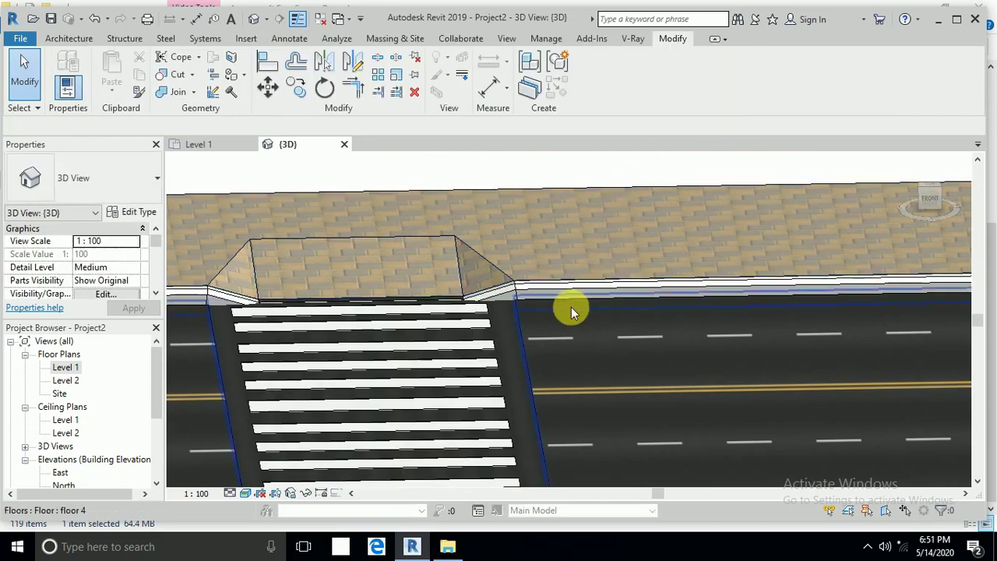
pyautogui.scroll(4, 549, 292)
pyautogui.scroll(2, 537, 300)
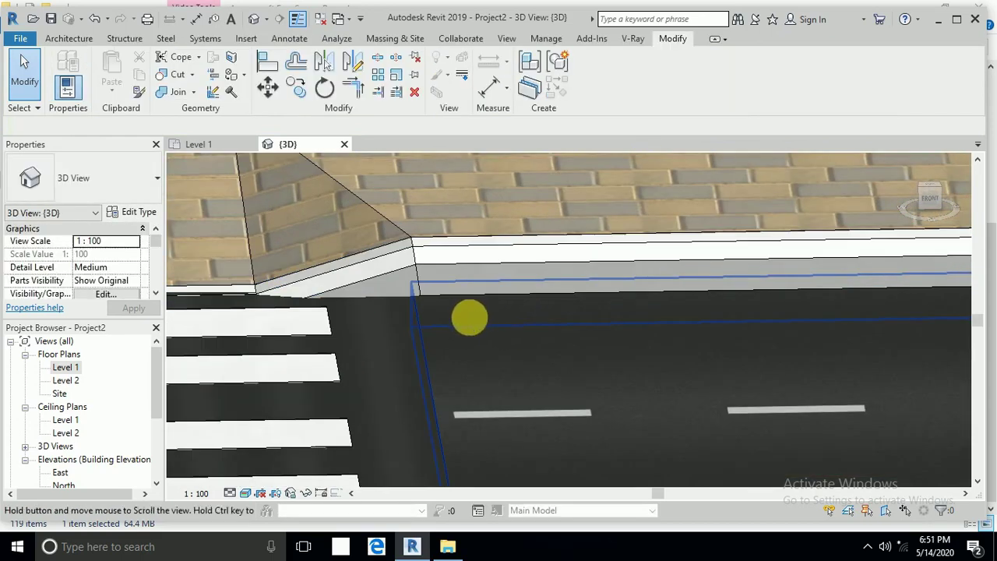
pyautogui.keyDown('shift'); pyautogui.moveTo(469, 317); pyautogui.dragTo(458, 287, button='middle'); pyautogui.keyUp('shift')
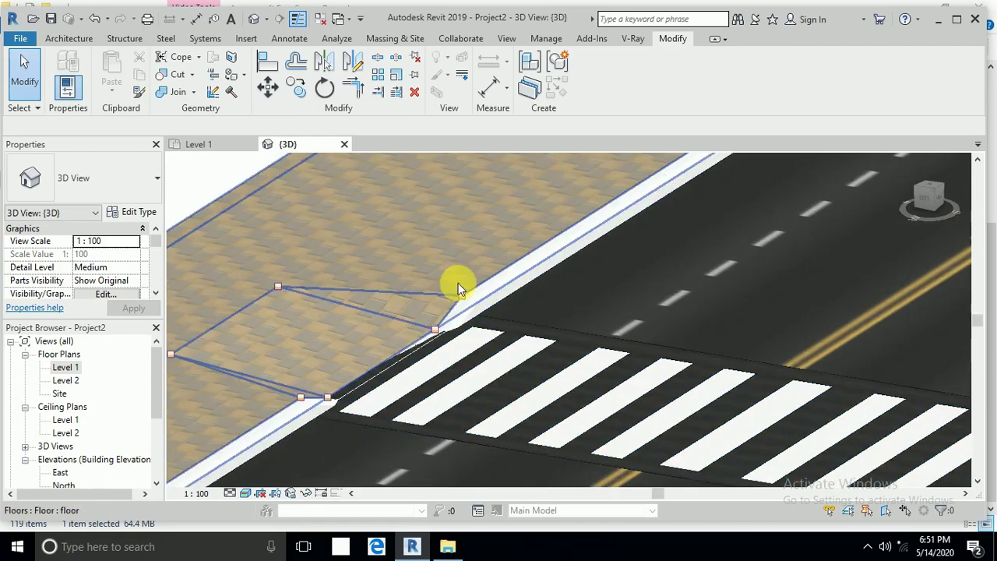
pyautogui.scroll(3, 468, 319)
pyautogui.keyDown('shift'); pyautogui.moveTo(509, 382); pyautogui.dragTo(181, 368, button='middle'); pyautogui.keyUp('shift')
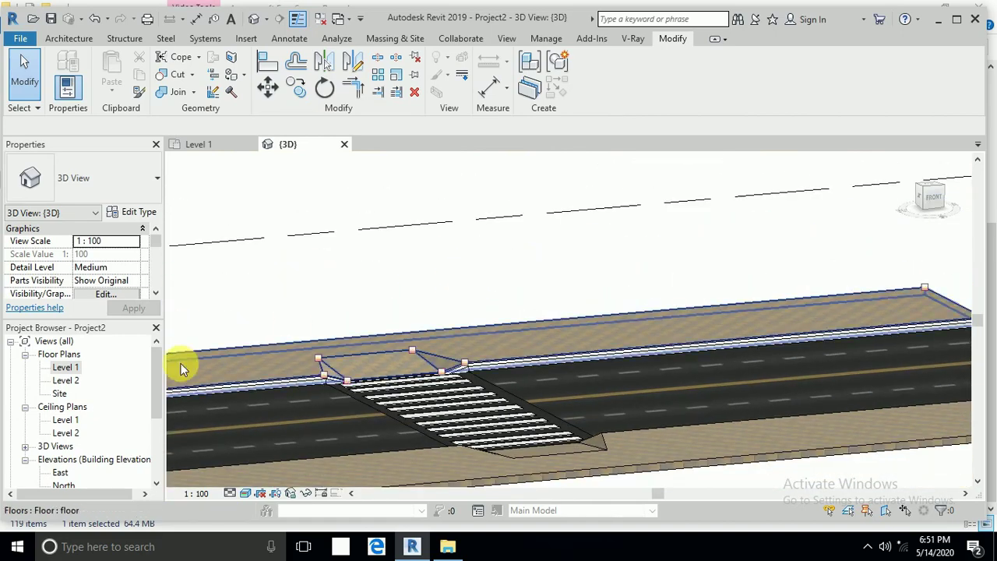
# Step: Open the Level 1 floor plan with the whole road and both sidewalks in view
pyautogui.doubleClick(65, 366)
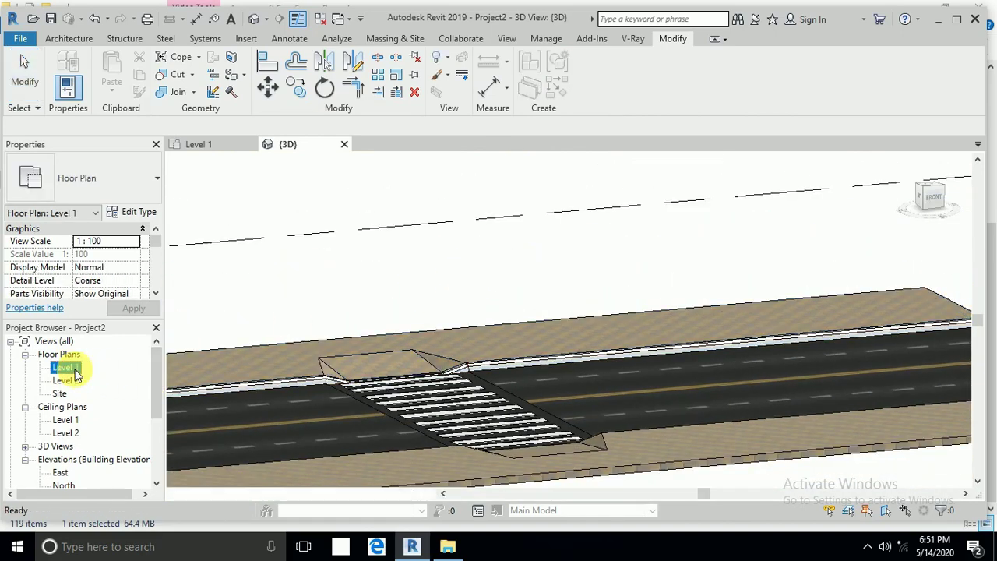
pyautogui.scroll(-3, 533, 288)
pyautogui.click(675, 325)
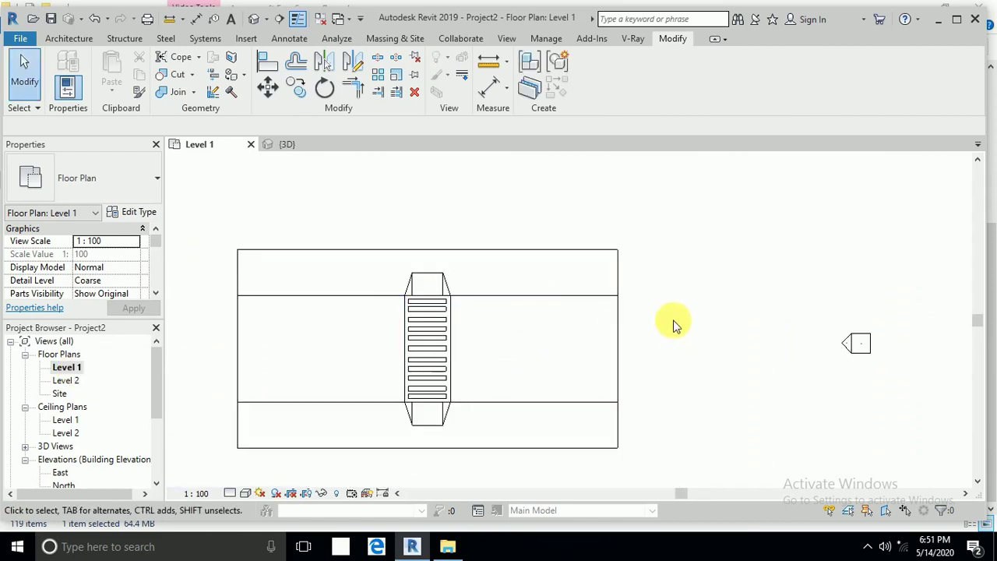
# Step: Draw a straight model line across the open end of the road, joining the inner corners of the two sidewalks
pyautogui.scroll(2, 659, 320)
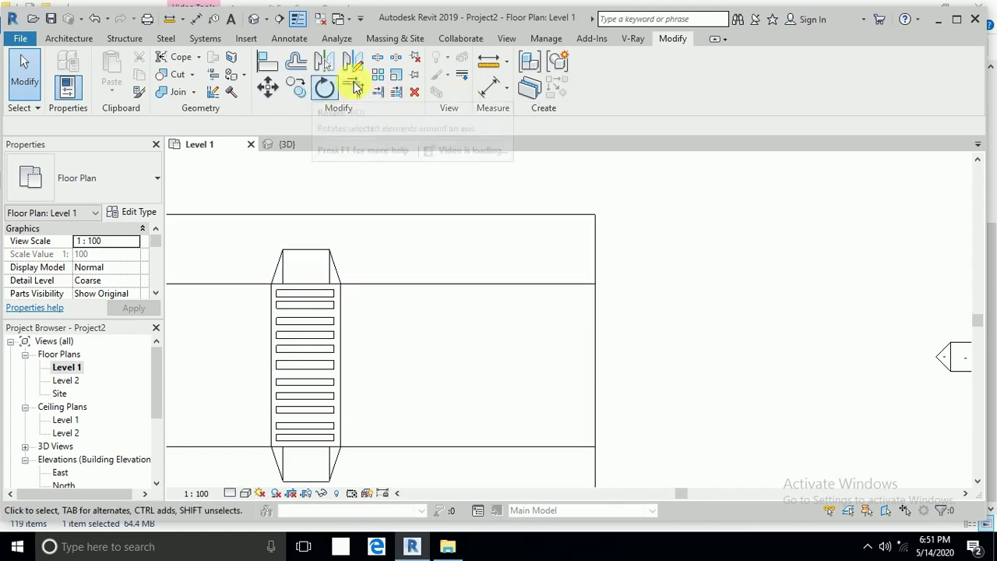
pyautogui.click(87, 41)
pyautogui.click(490, 74)
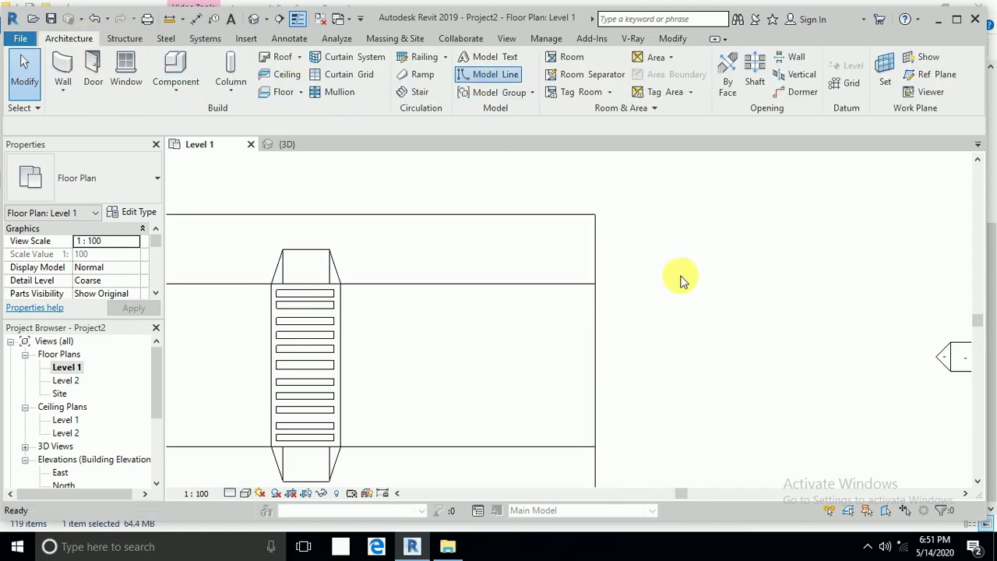
pyautogui.click(596, 284)
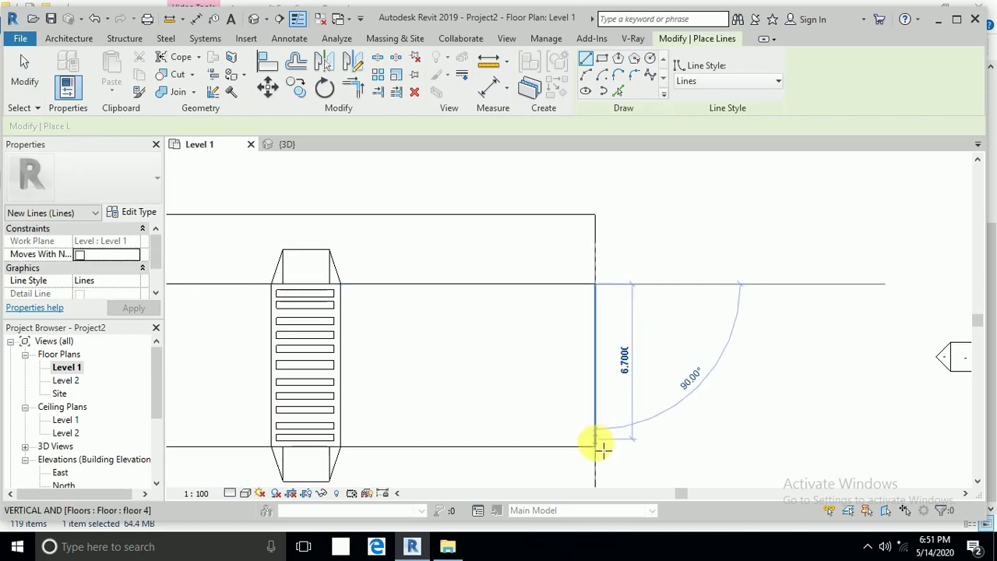
pyautogui.click(614, 452)
pyautogui.click(24, 81)
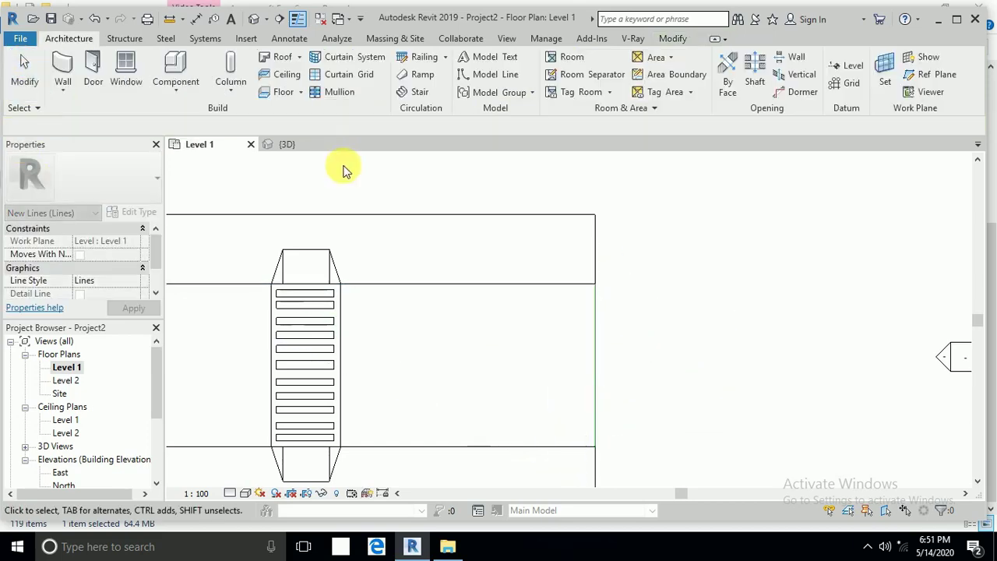
# Step: In the 3D view, mirror a copy of the curb mass to the opposite sidewalk about a drawn axis along the road's centre from the model line's midpoint
pyautogui.click(254, 19)
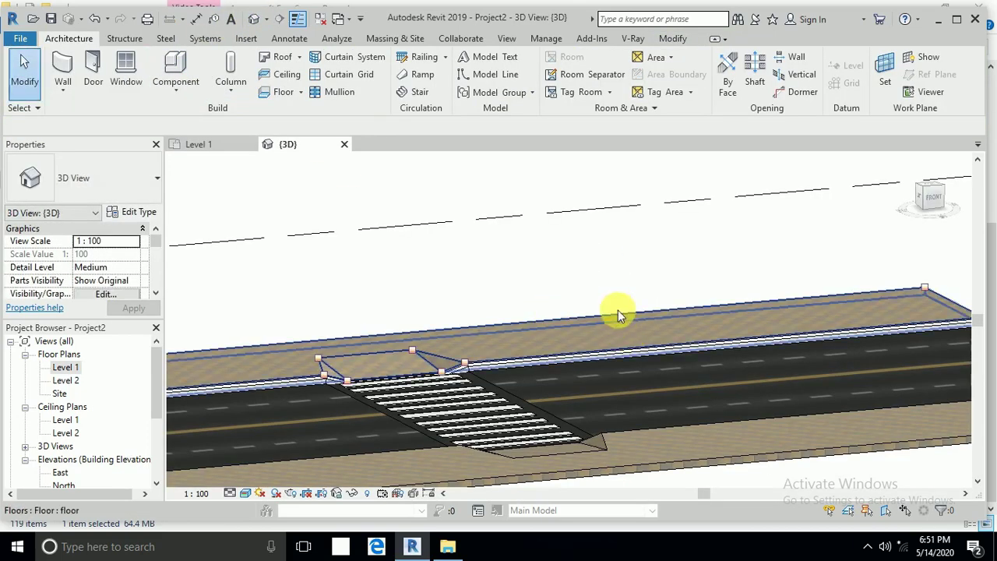
pyautogui.scroll(3, 817, 306)
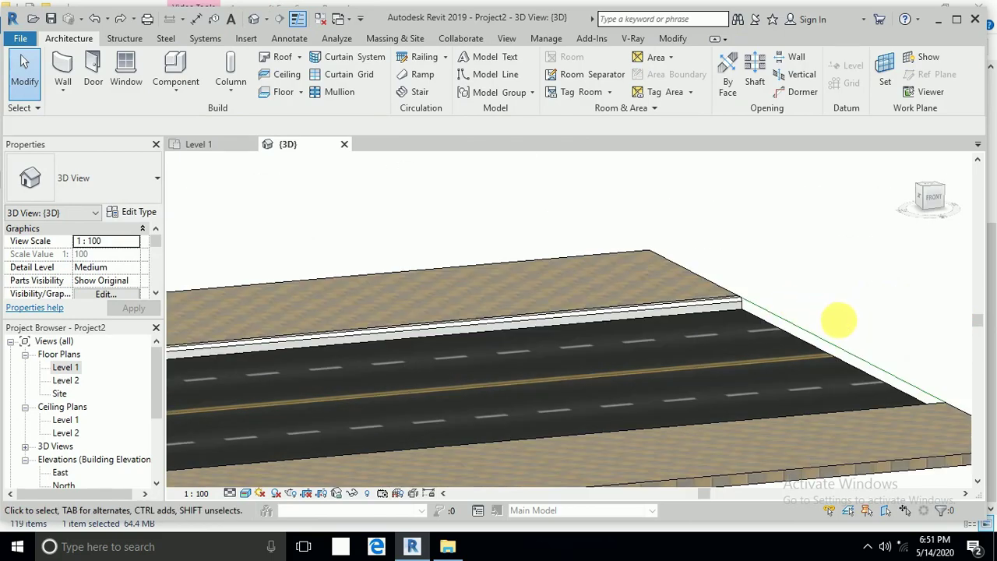
pyautogui.keyDown('shift'); pyautogui.moveTo(834, 323); pyautogui.dragTo(715, 317, button='middle'); pyautogui.keyUp('shift')
pyautogui.scroll(-5, 715, 317)
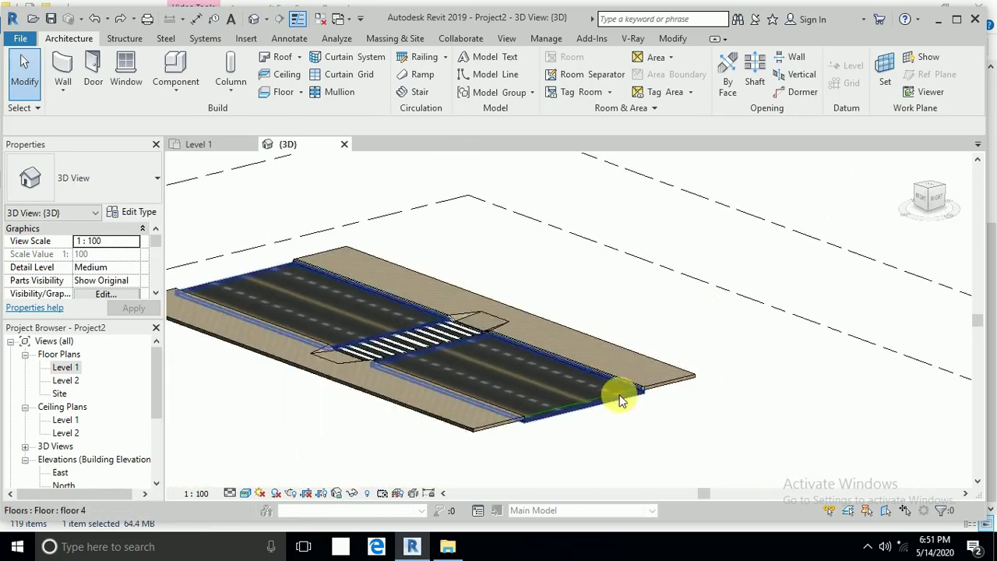
pyautogui.scroll(5, 627, 390)
pyautogui.click(654, 352)
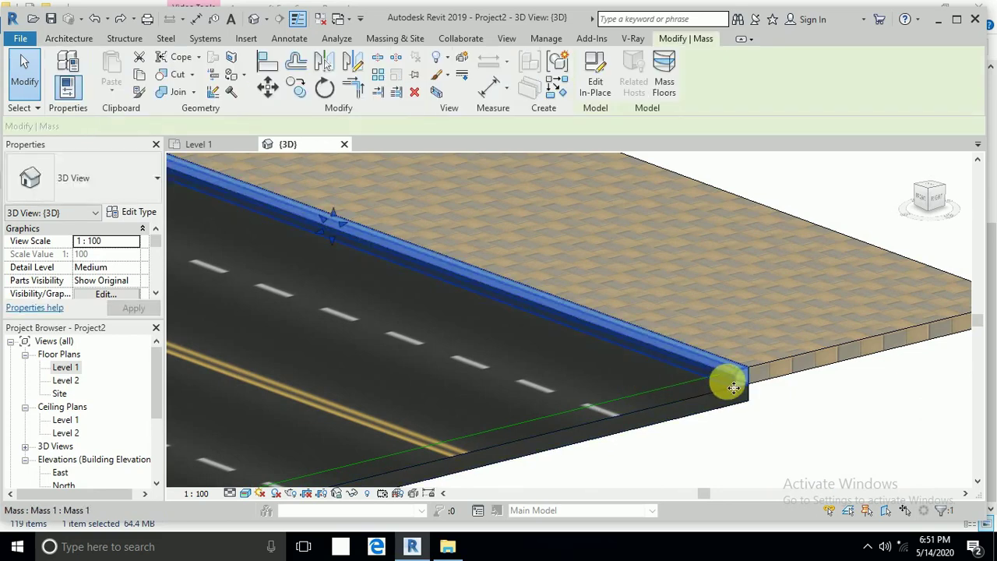
pyautogui.click(353, 62)
pyautogui.scroll(-2, 561, 268)
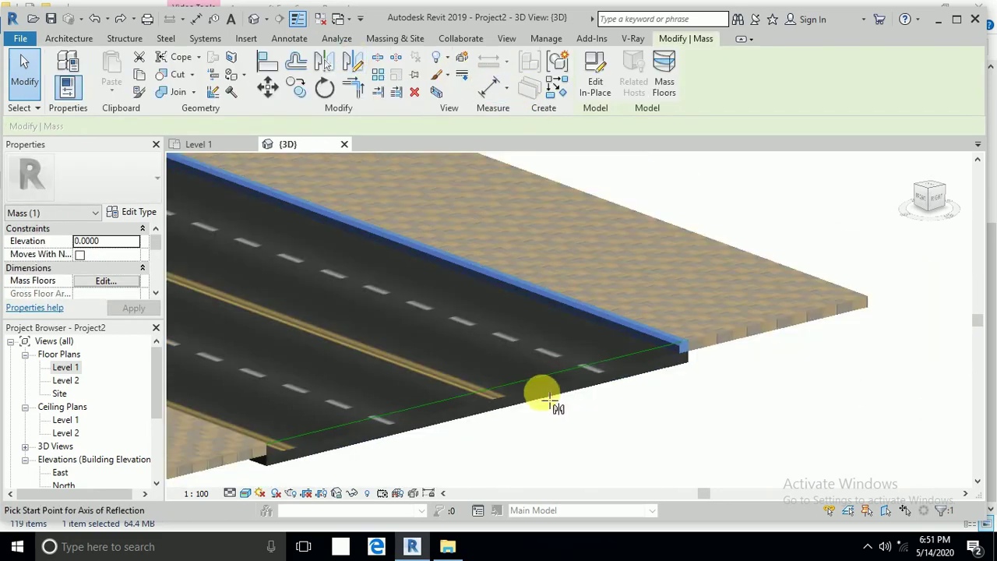
pyautogui.click(476, 396)
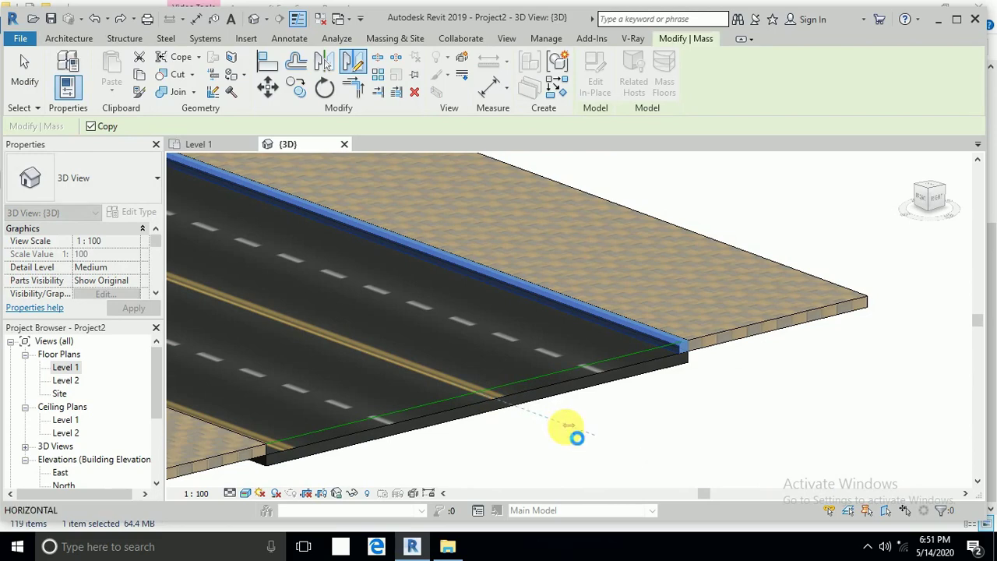
pyautogui.click(572, 433)
pyautogui.scroll(-1, 585, 425)
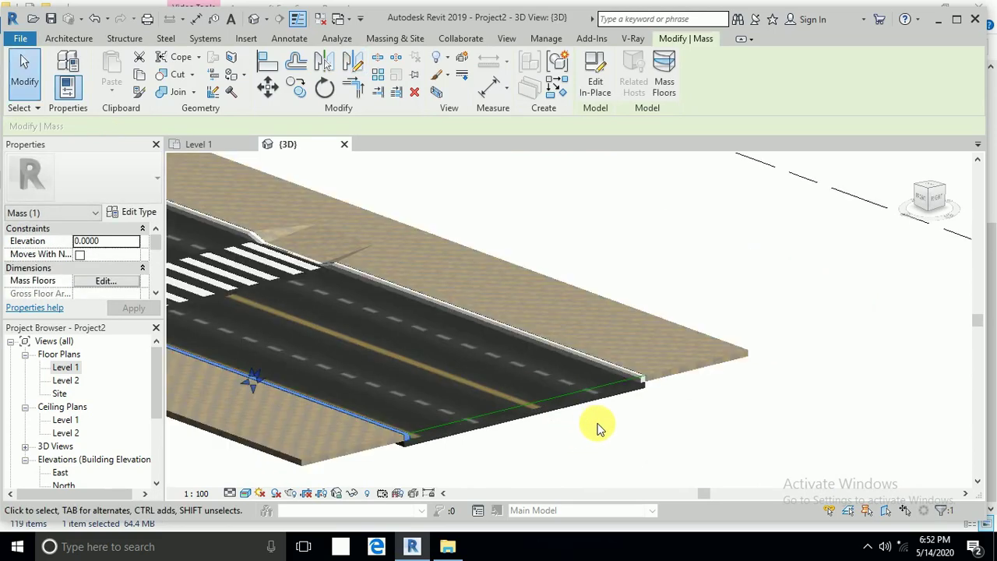
pyautogui.scroll(-1, 598, 428)
pyautogui.click(597, 450)
# Step: Examine both curbs along the sidewalks, at their ends and around the crossing ramps from several angles
pyautogui.scroll(-1, 564, 446)
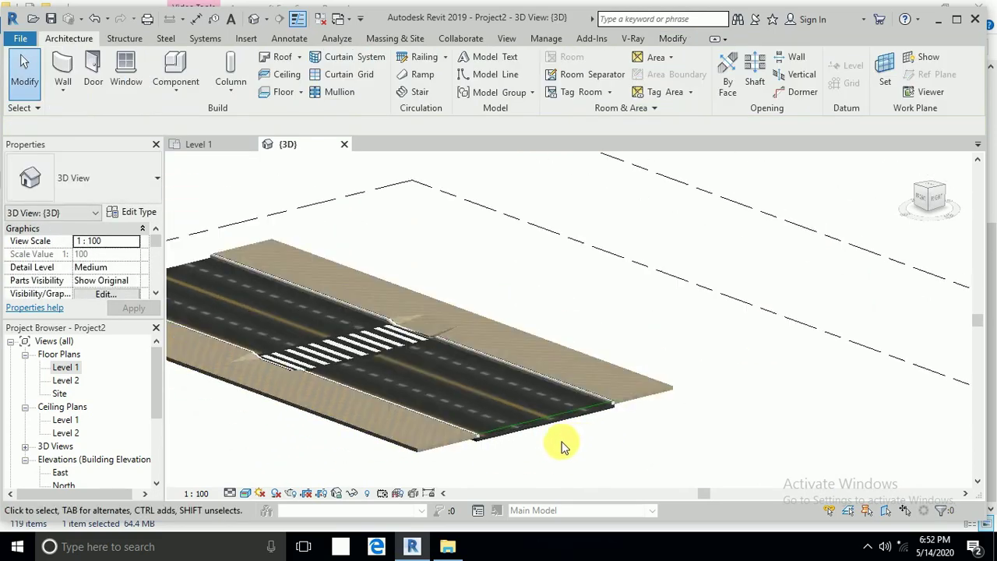
pyautogui.scroll(-1, 564, 444)
pyautogui.click(423, 412)
pyautogui.keyDown('shift'); pyautogui.moveTo(423, 412); pyautogui.dragTo(585, 396, button='middle'); pyautogui.keyUp('shift')
pyautogui.scroll(2, 668, 429)
pyautogui.scroll(1, 745, 460)
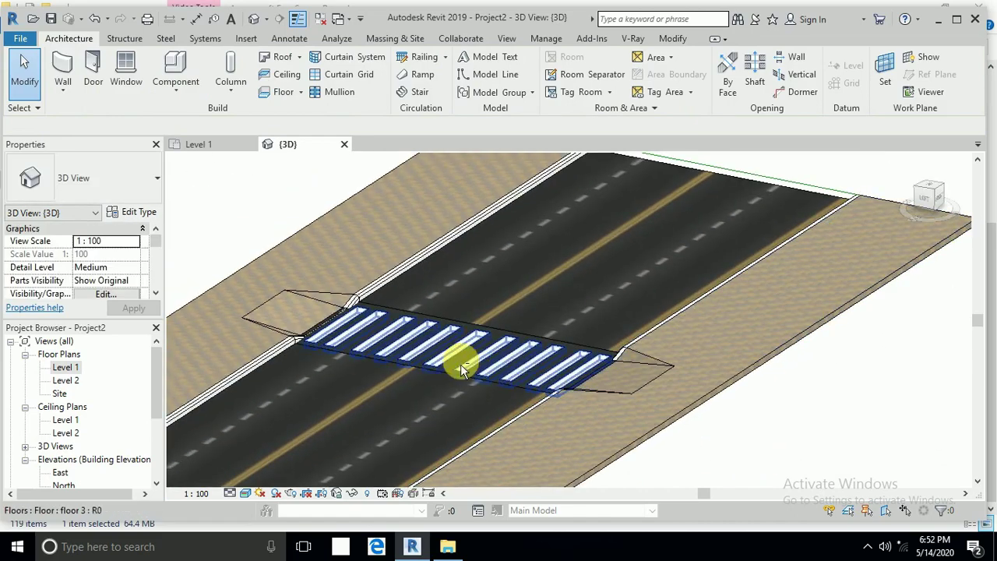
pyautogui.keyDown('shift'); pyautogui.moveTo(461, 364); pyautogui.dragTo(514, 358, button='middle'); pyautogui.keyUp('shift')
pyautogui.keyDown('shift'); pyautogui.moveTo(466, 335); pyautogui.dragTo(441, 356, button='middle'); pyautogui.keyUp('shift')
pyautogui.scroll(6, 645, 359)
pyautogui.keyDown('shift'); pyautogui.moveTo(775, 378); pyautogui.dragTo(684, 316, button='middle'); pyautogui.keyUp('shift')
pyautogui.scroll(-3, 670, 397)
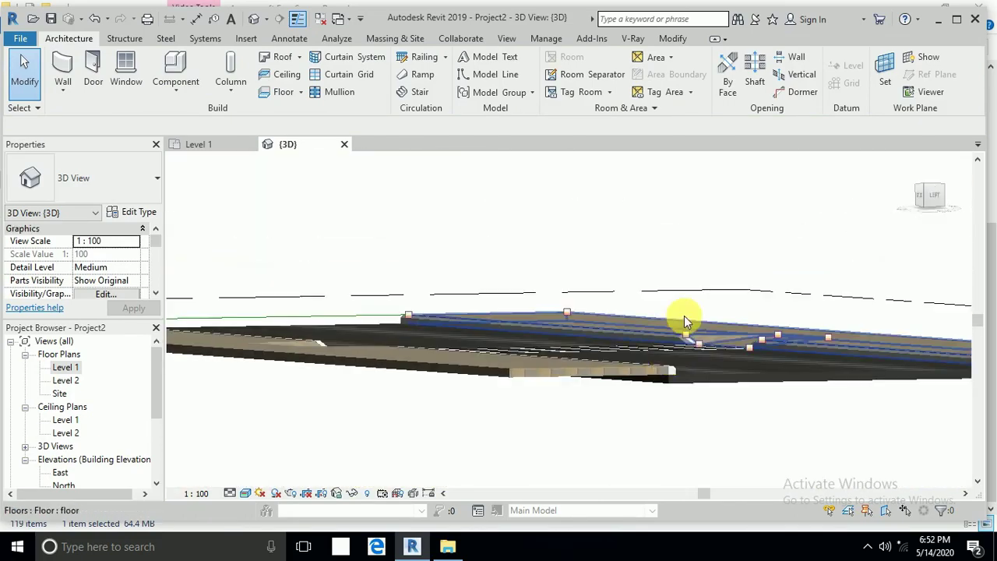
pyautogui.scroll(6, 703, 356)
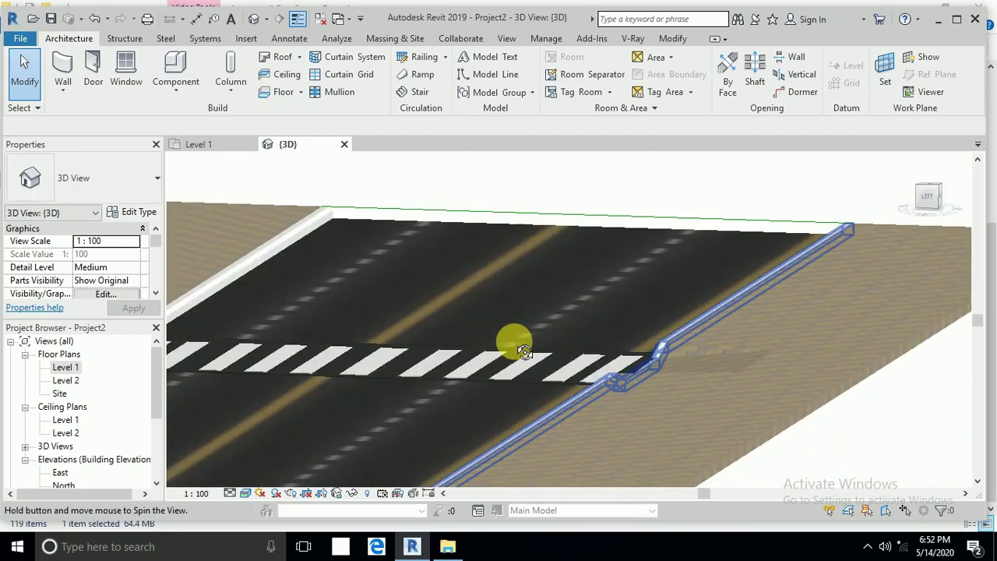
pyautogui.scroll(-5, 752, 365)
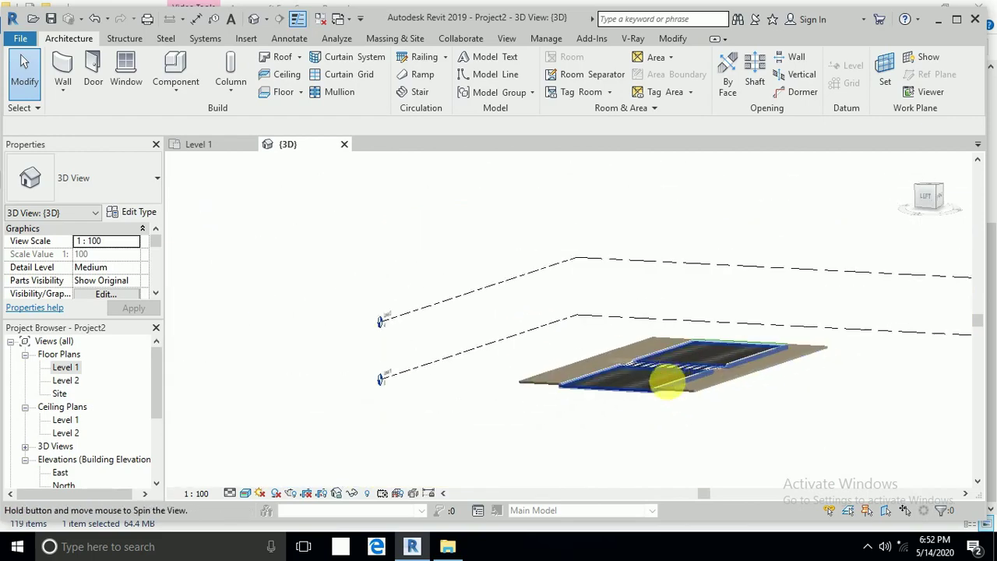